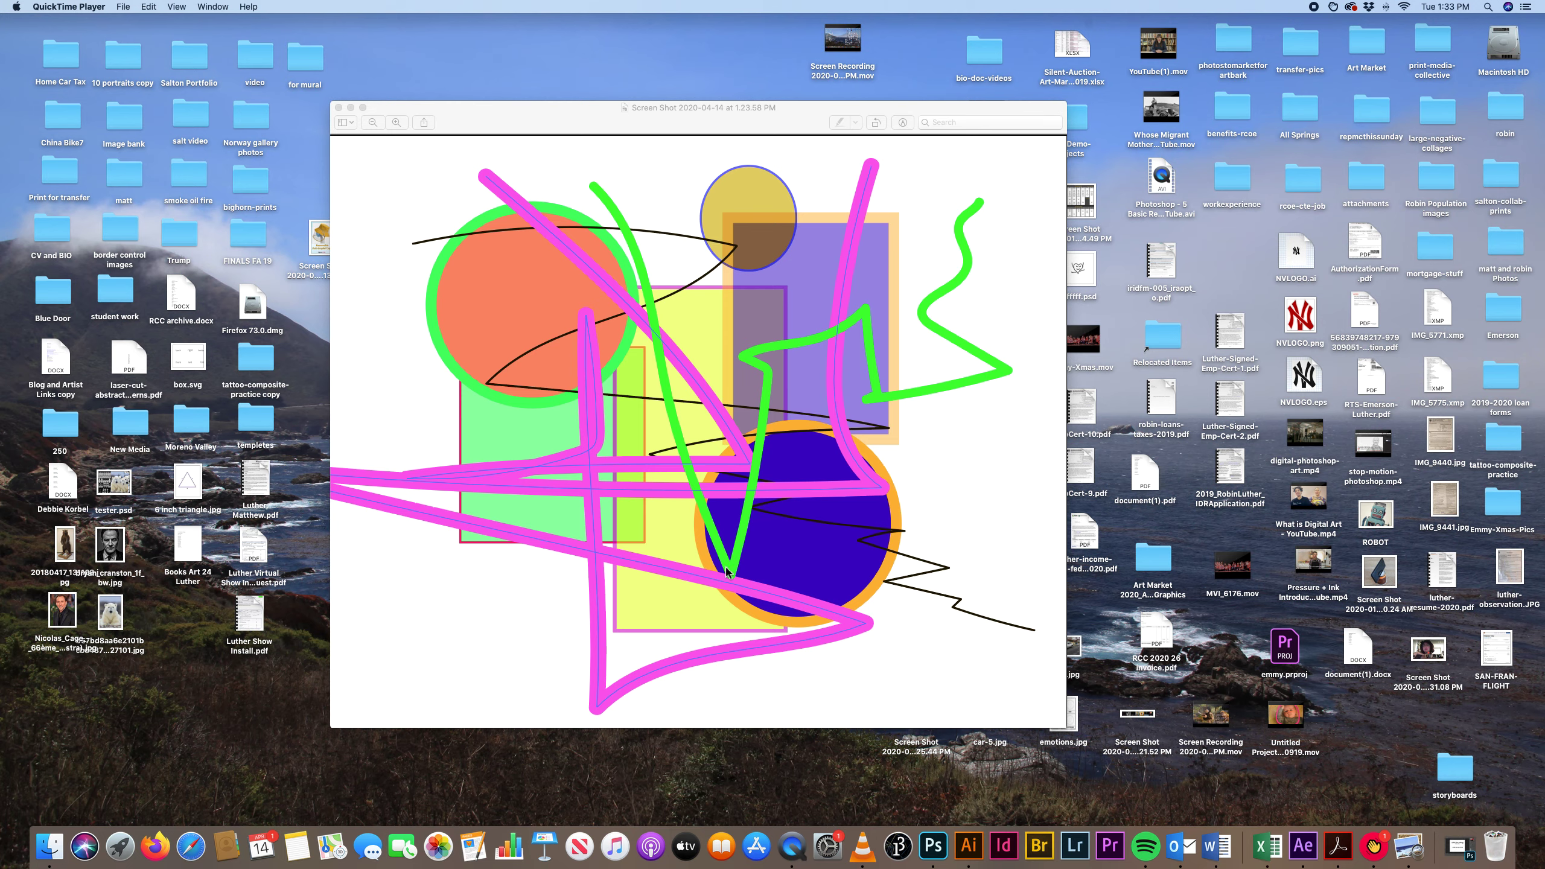
Close the screenshot preview, switch to Illustrator and start a new document from the 1280 x 1024 px Web preset.
{"action": "left_click", "coordinate": [338, 107]}
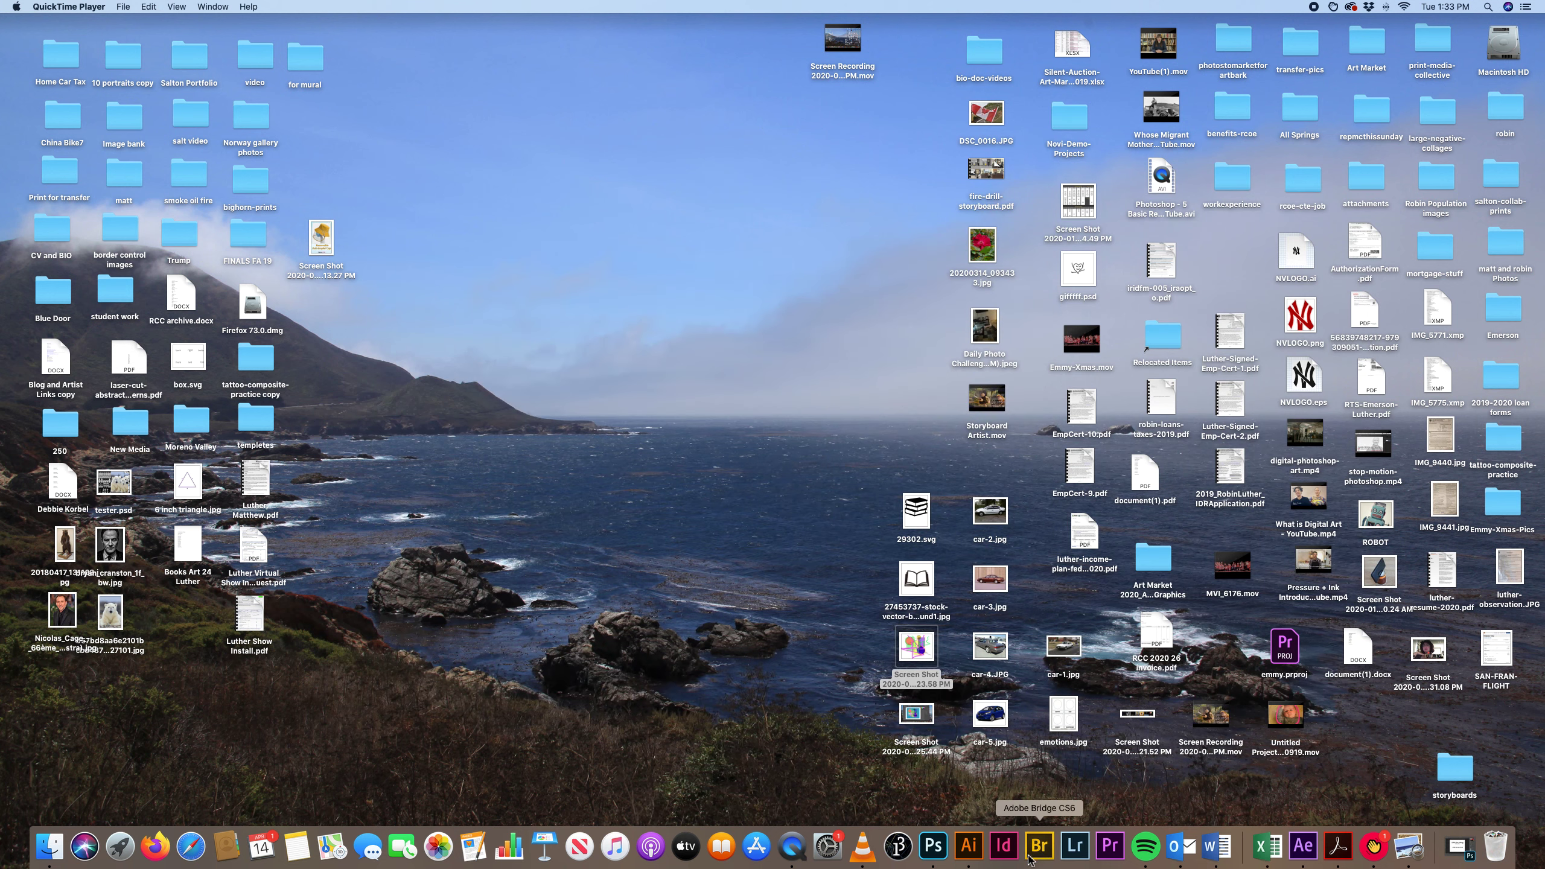
{"action": "left_click", "coordinate": [968, 846]}
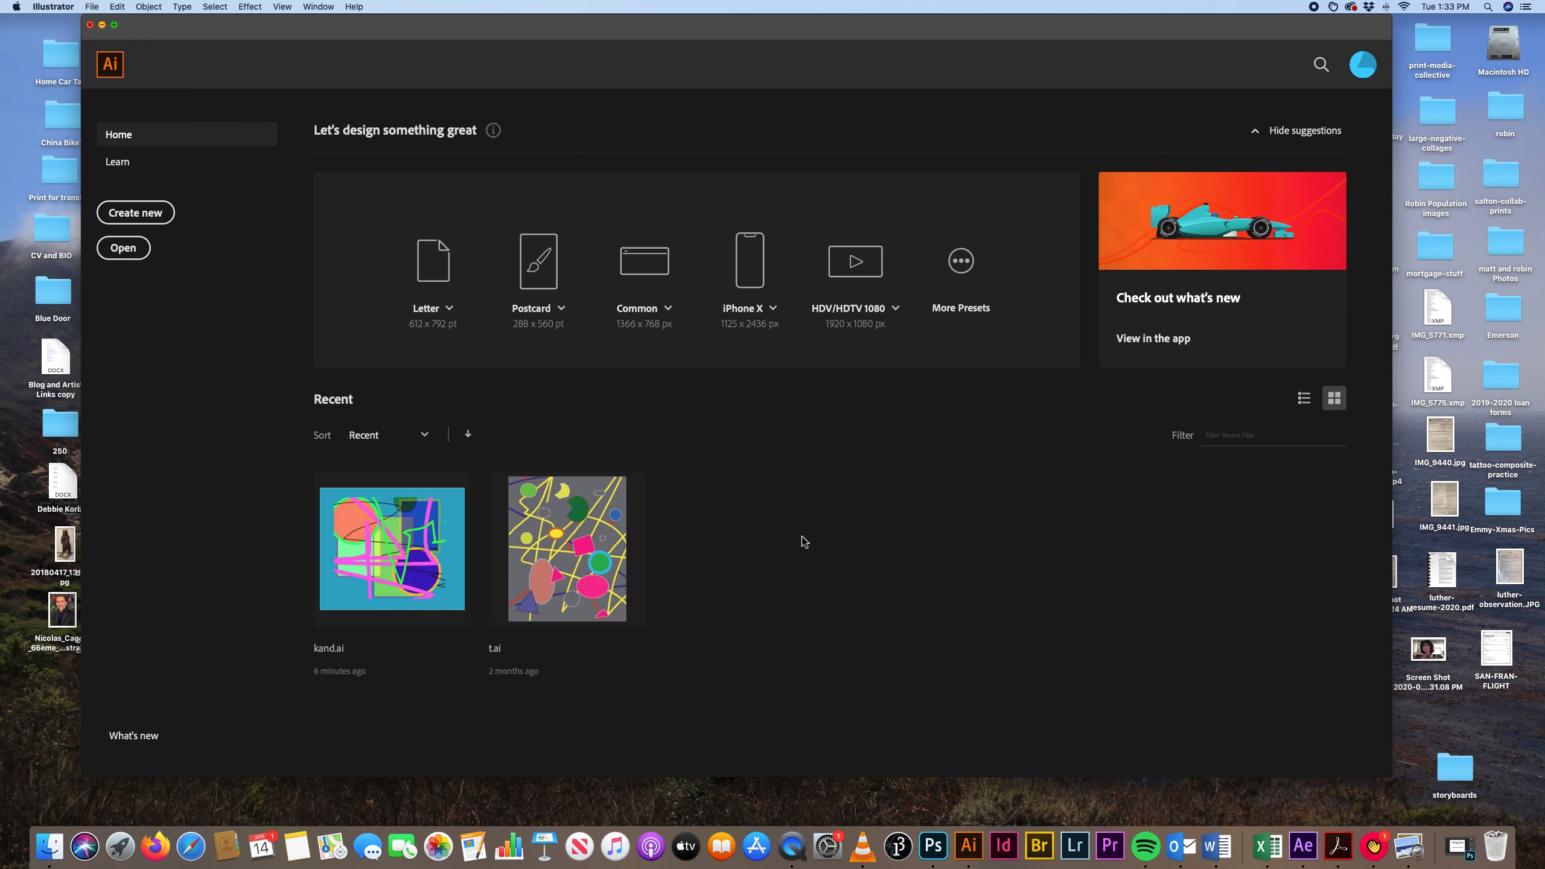
{"action": "left_click", "coordinate": [146, 217]}
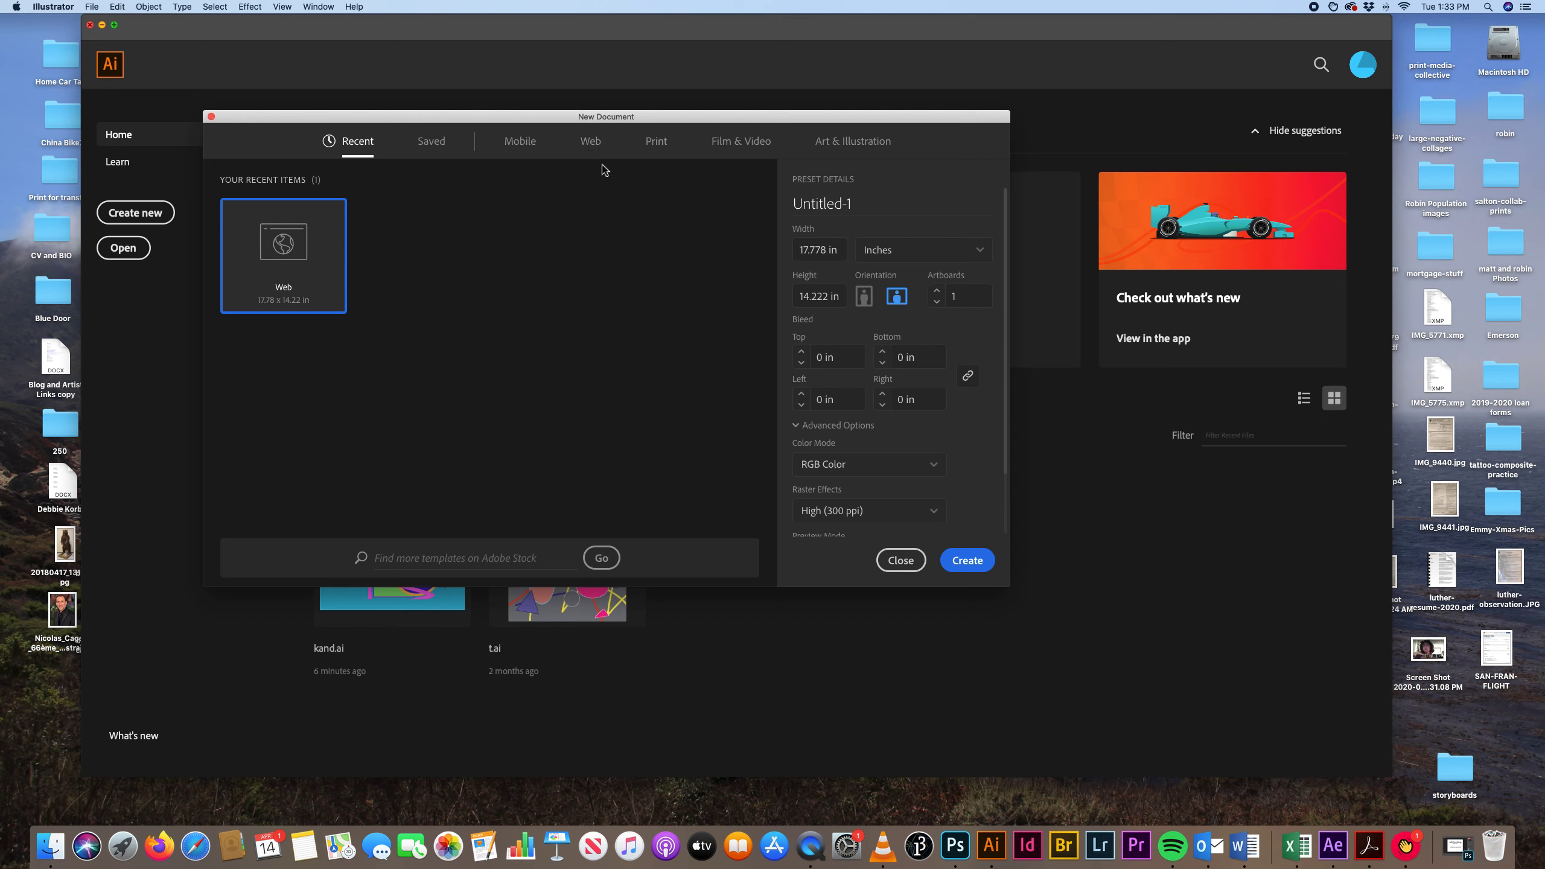
{"action": "left_click", "coordinate": [591, 145]}
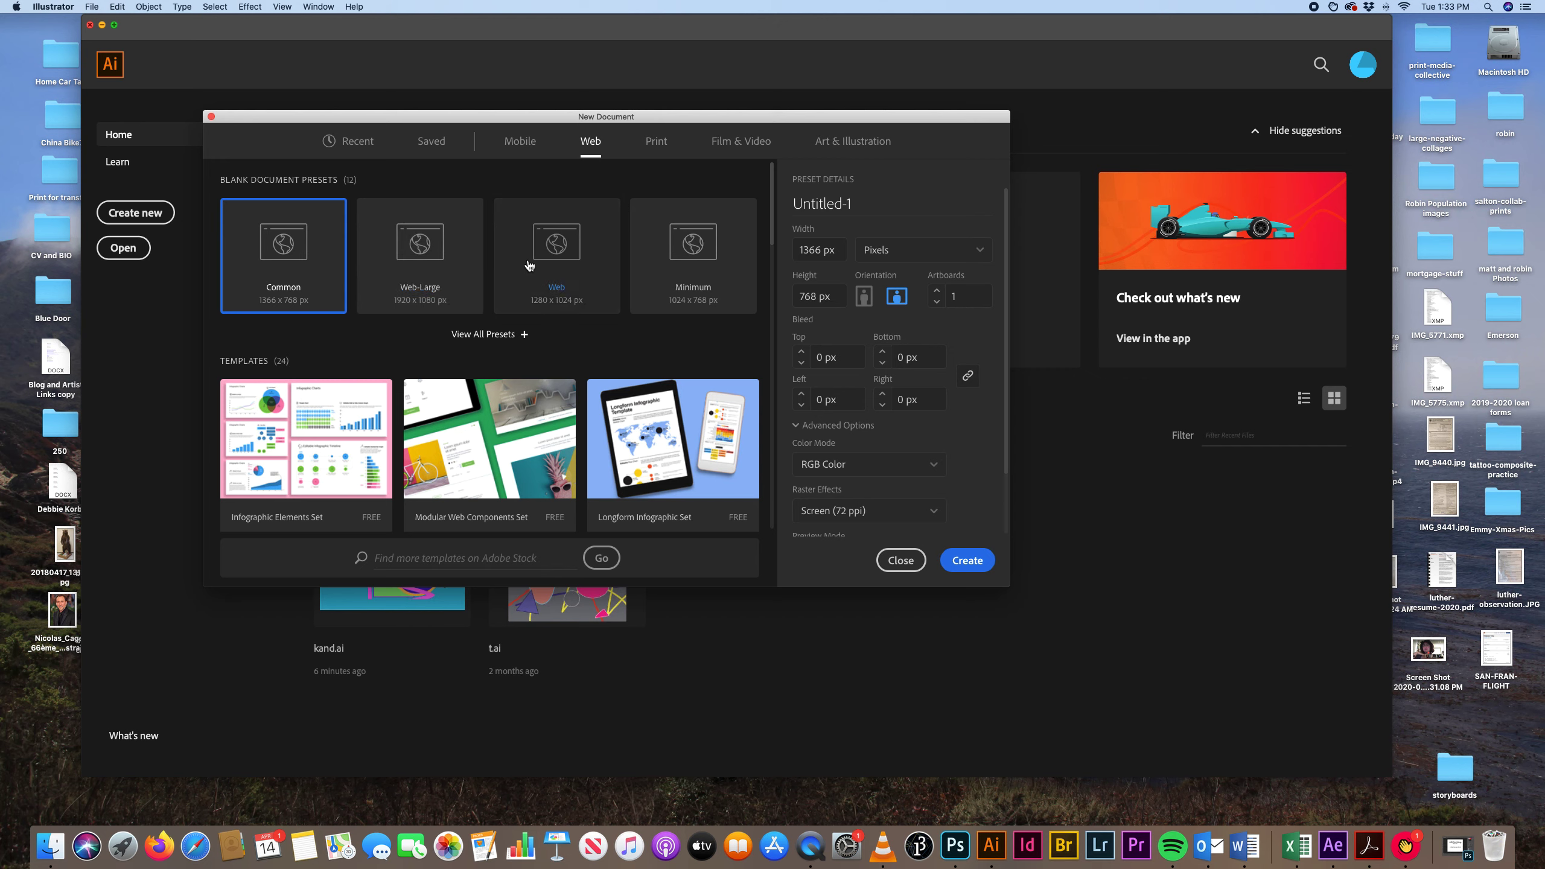
{"action": "left_click", "coordinate": [560, 265]}
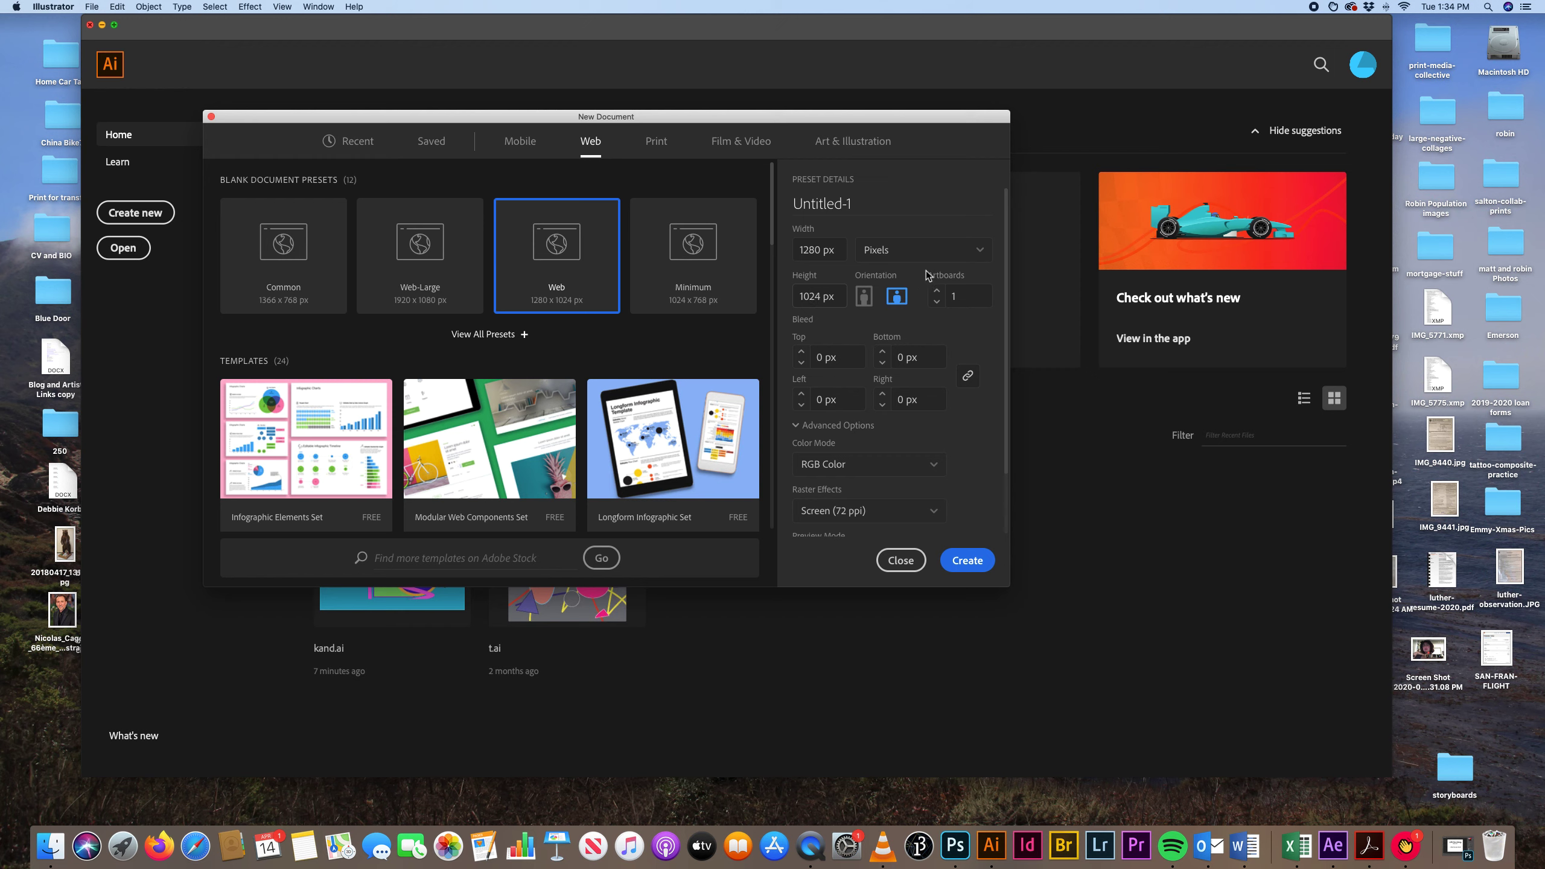
Set the new document's units to inches, check the raster effects resolution options, and create the document.
{"action": "left_click", "coordinate": [979, 250]}
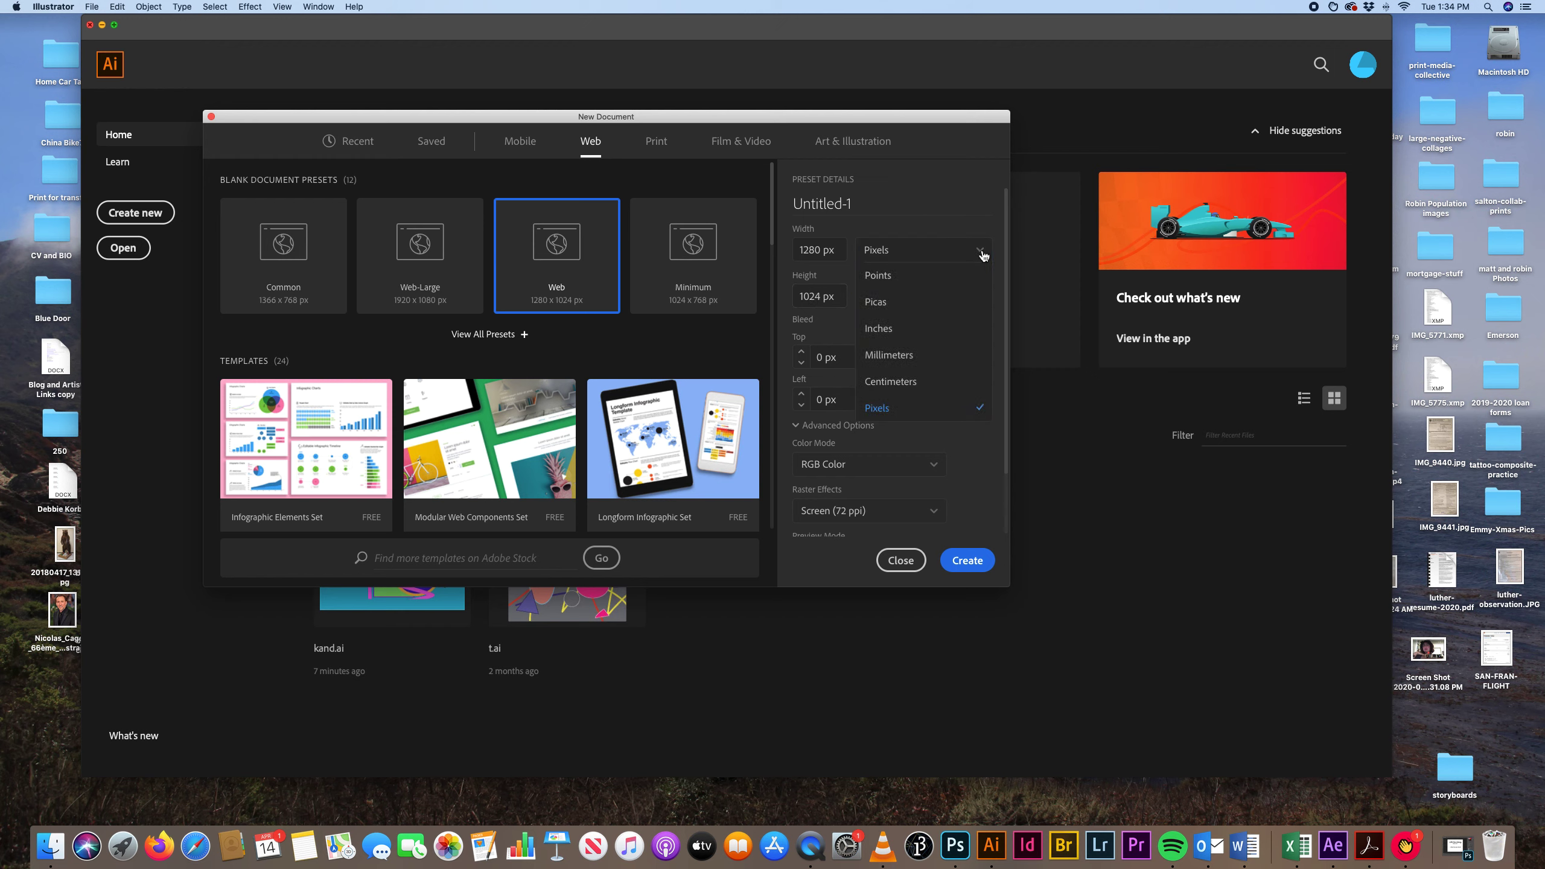
{"action": "left_click", "coordinate": [925, 280]}
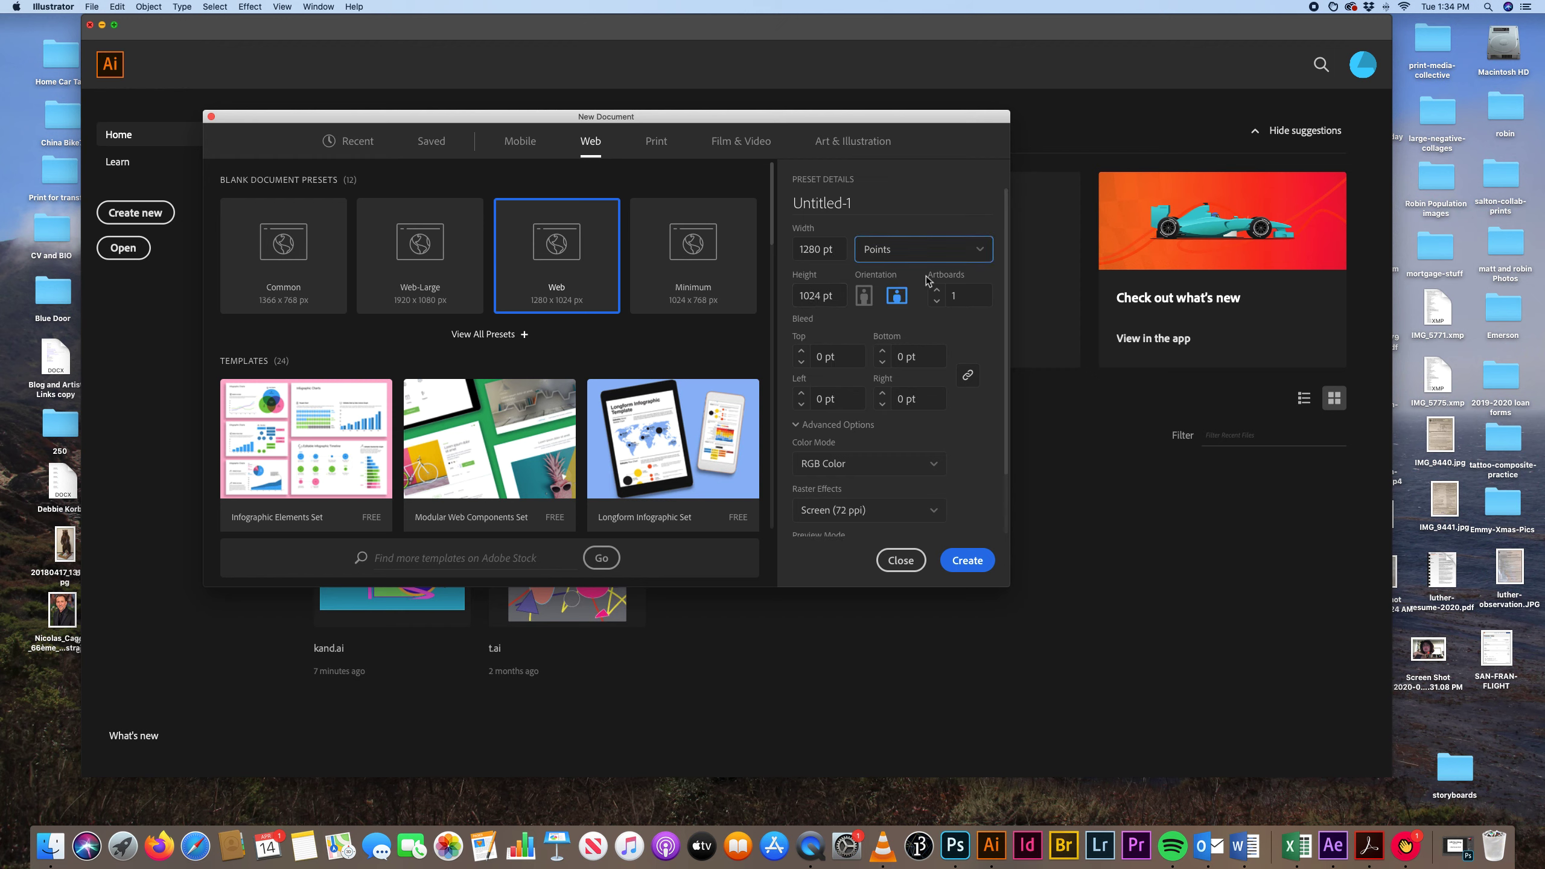
{"action": "left_click", "coordinate": [979, 250]}
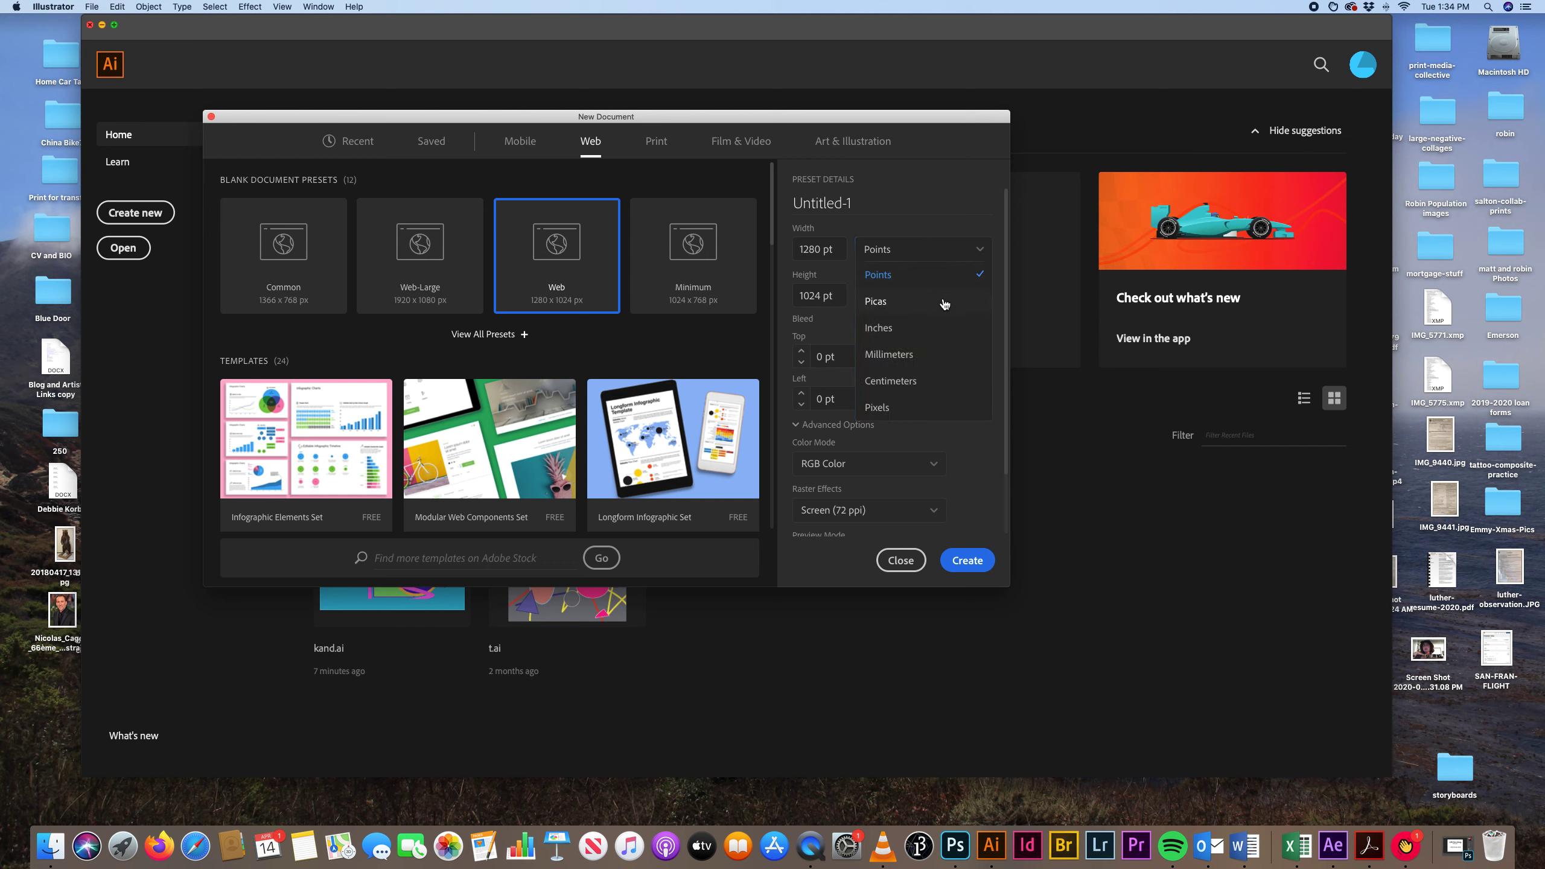
{"action": "left_click", "coordinate": [943, 333]}
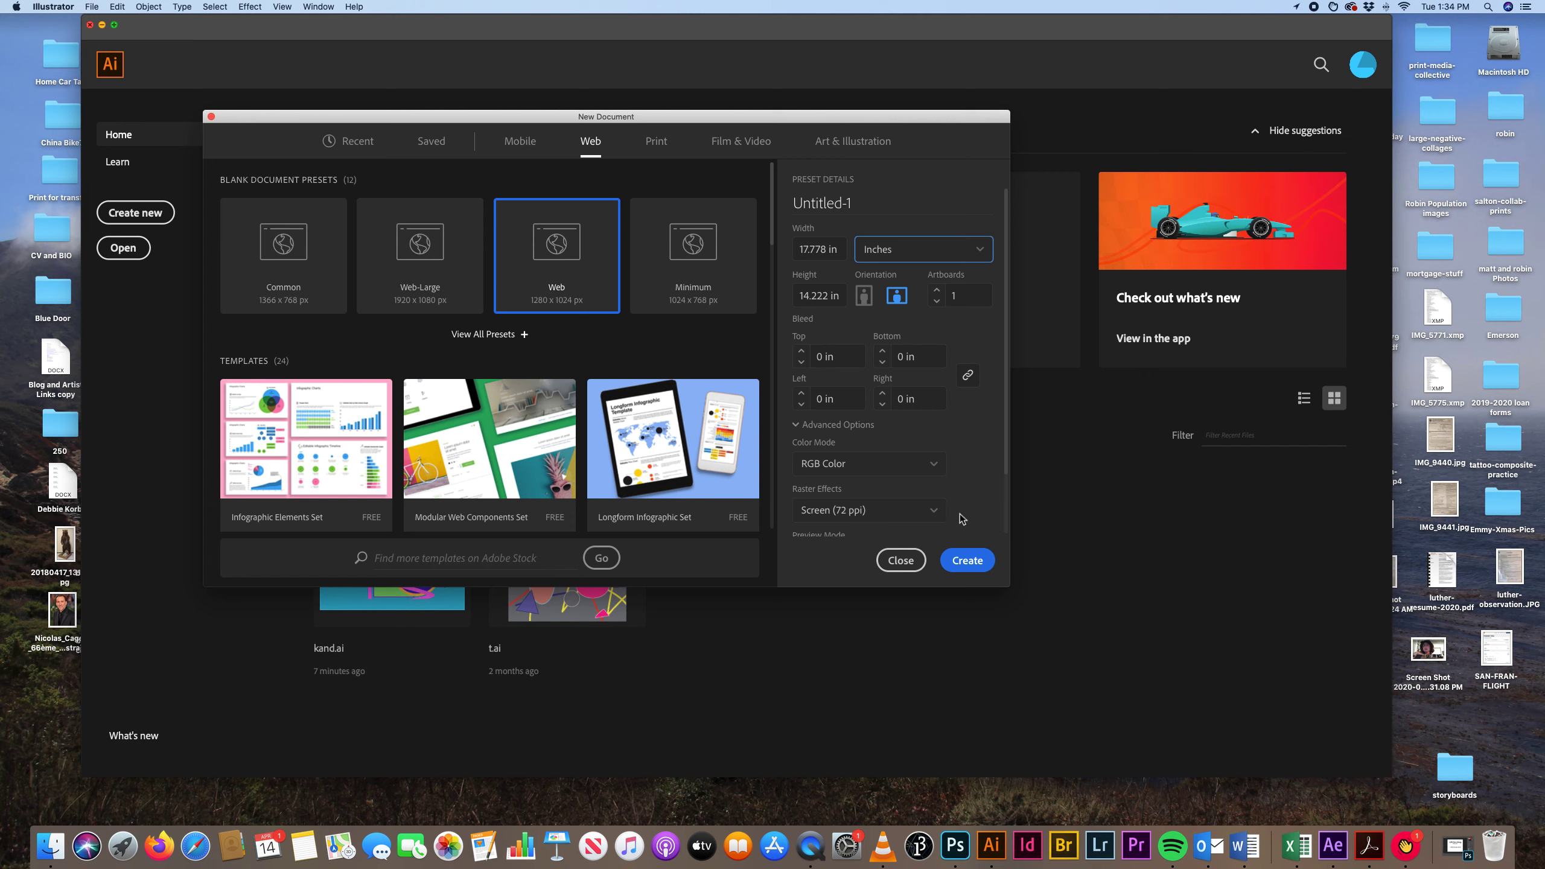
{"action": "left_click", "coordinate": [939, 517]}
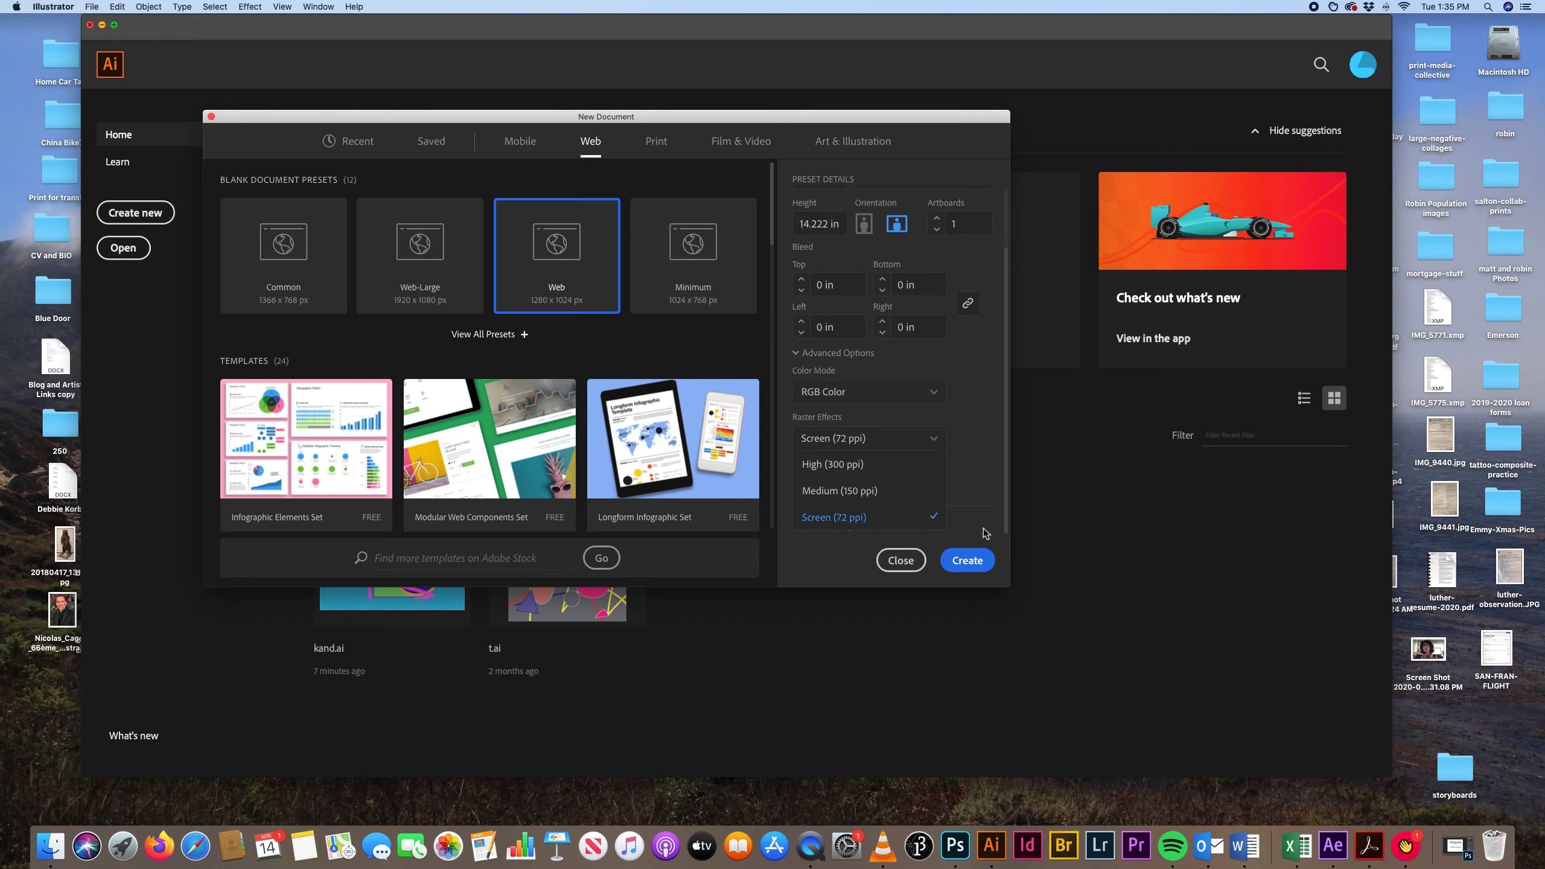
{"action": "left_click", "coordinate": [974, 562]}
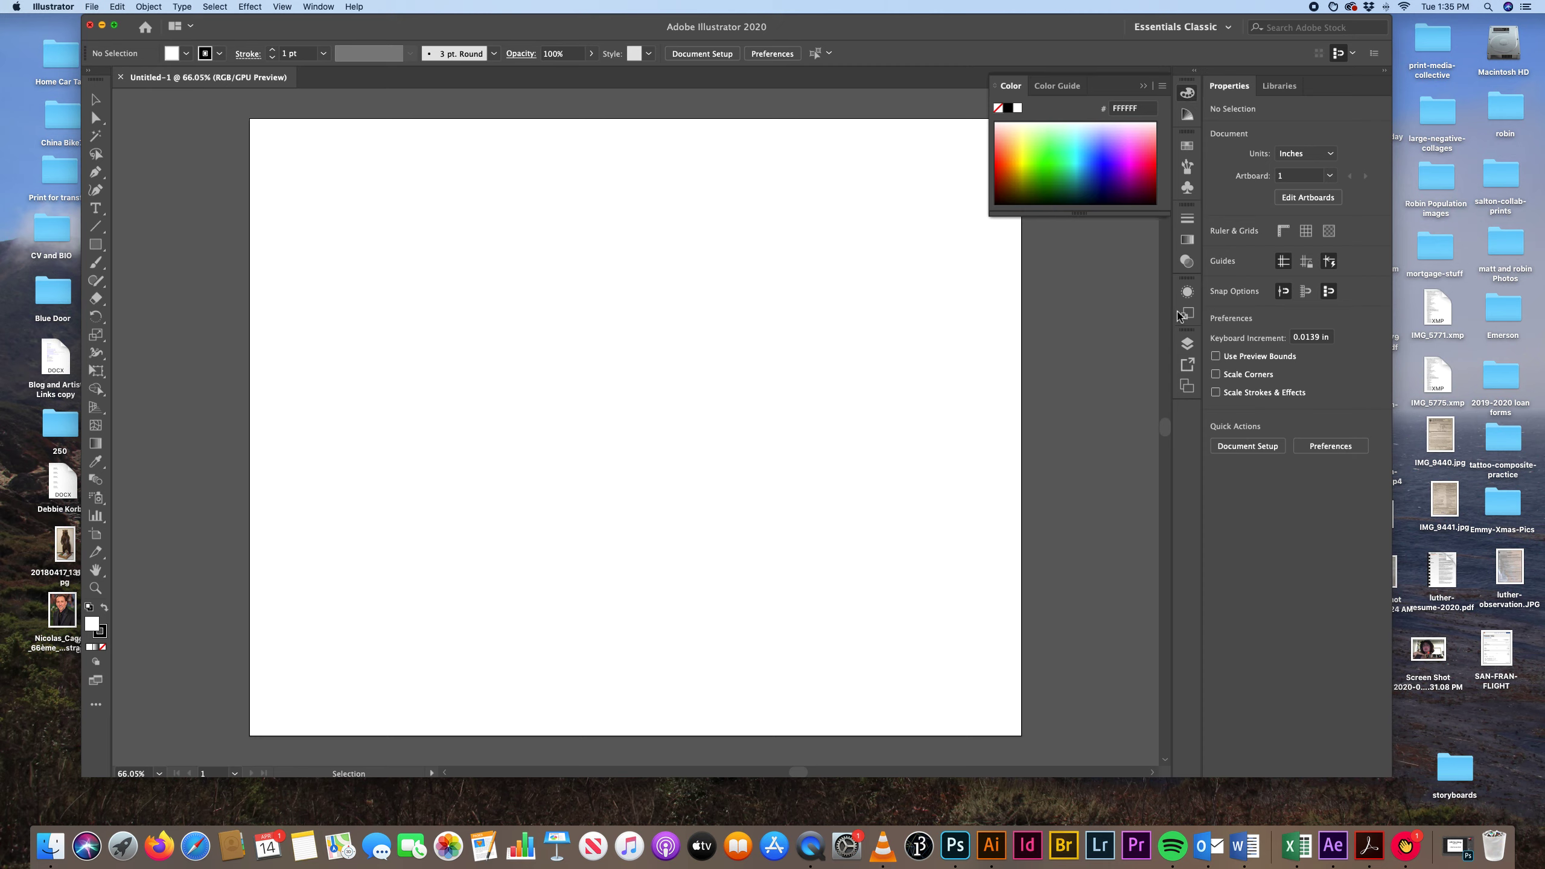
Try the Essentials and Typography workspaces, and return to Essentials Classic.
{"action": "left_click", "coordinate": [1227, 27]}
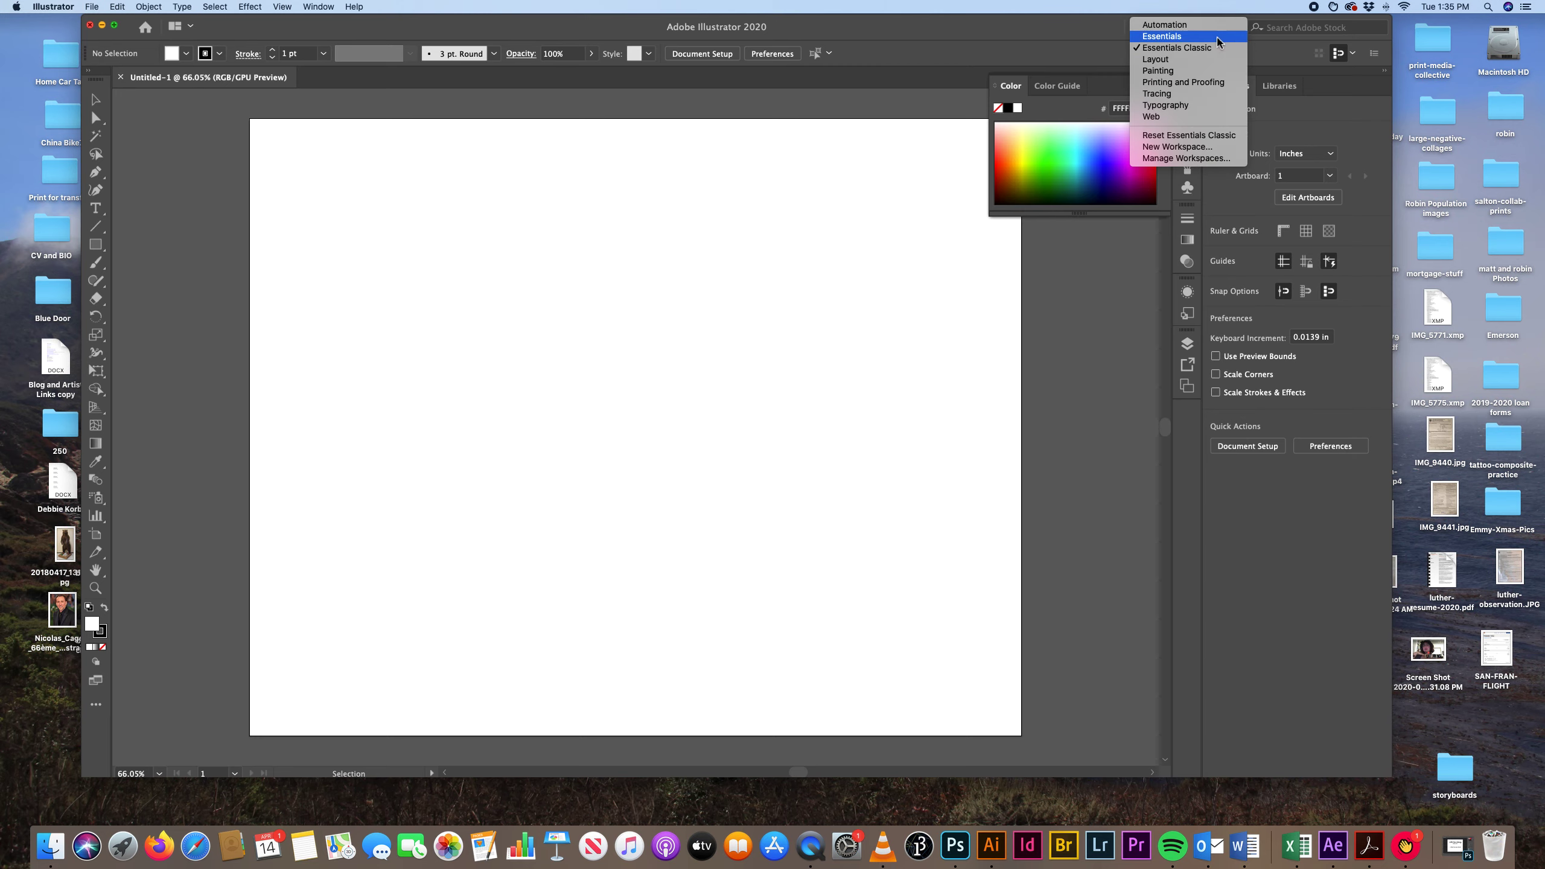
{"action": "left_click", "coordinate": [1217, 37]}
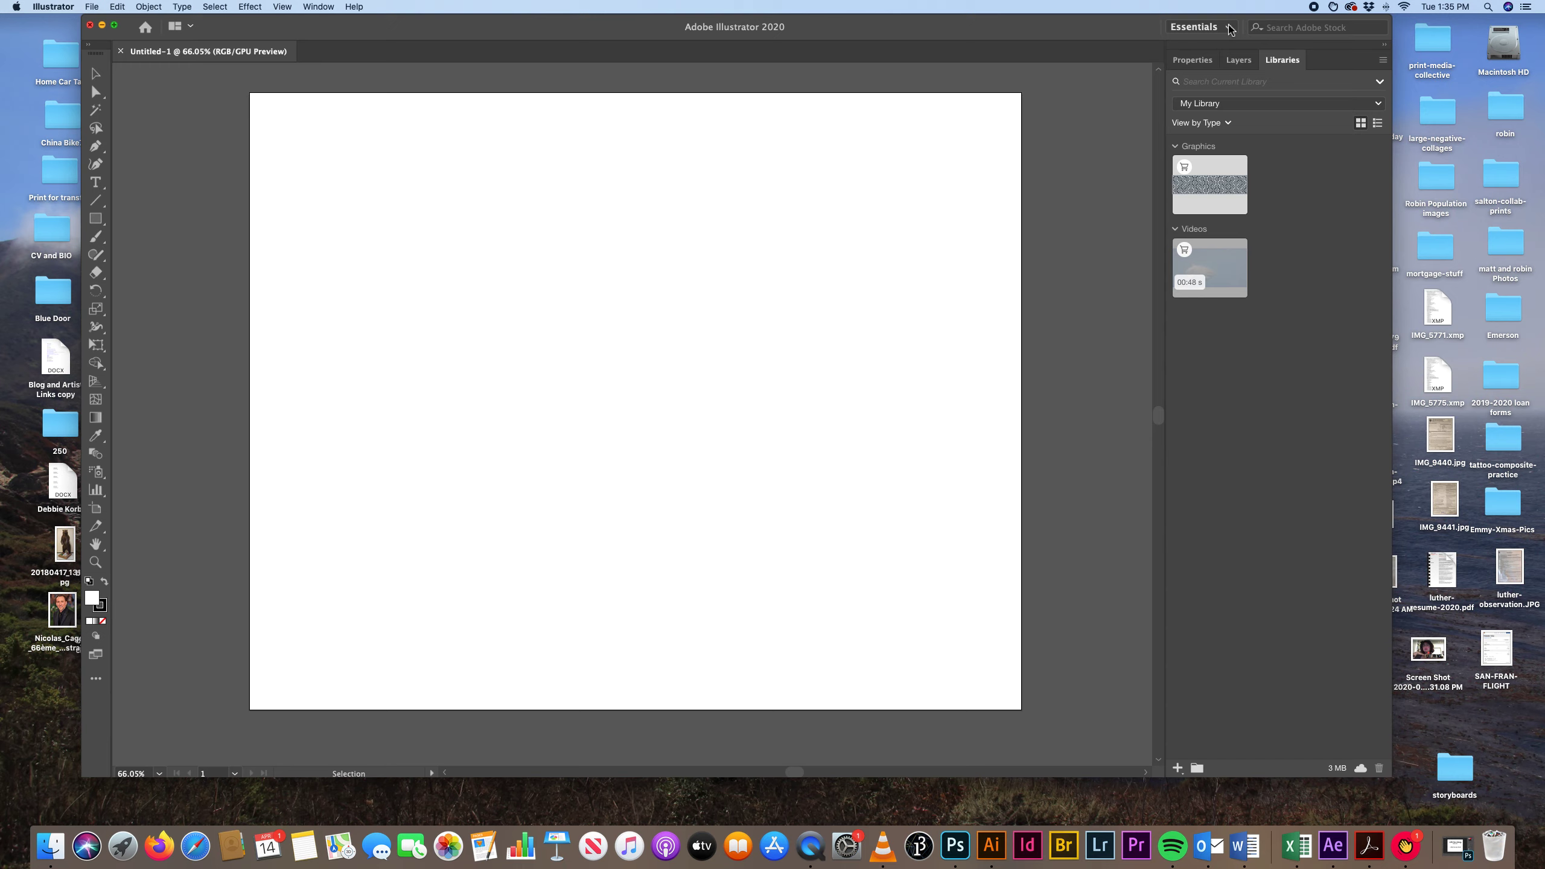
{"action": "left_click", "coordinate": [1228, 28]}
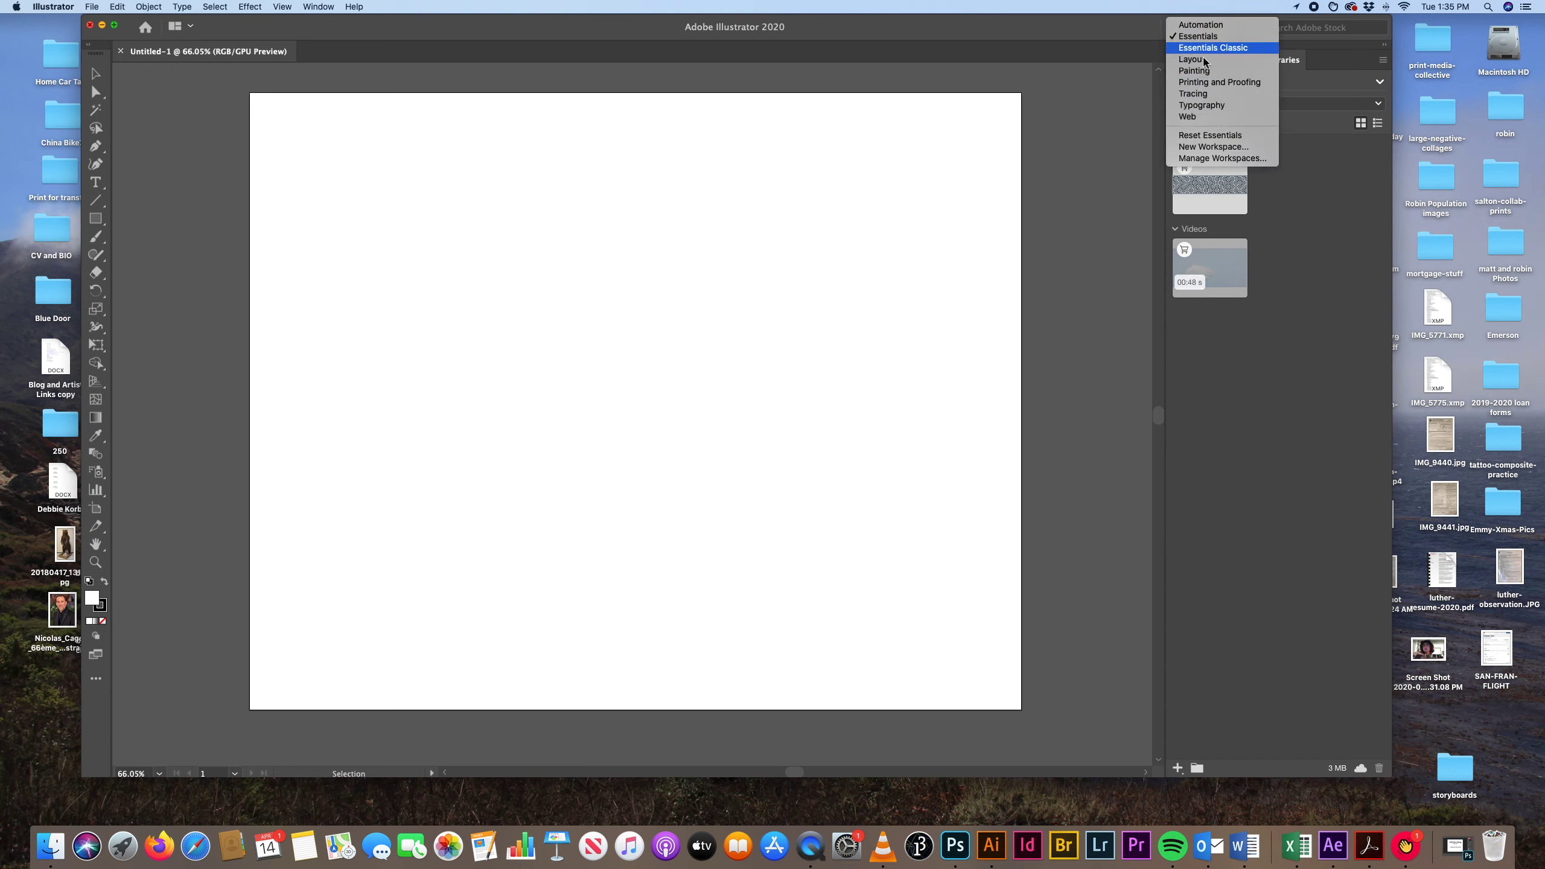
{"action": "left_click", "coordinate": [1202, 104]}
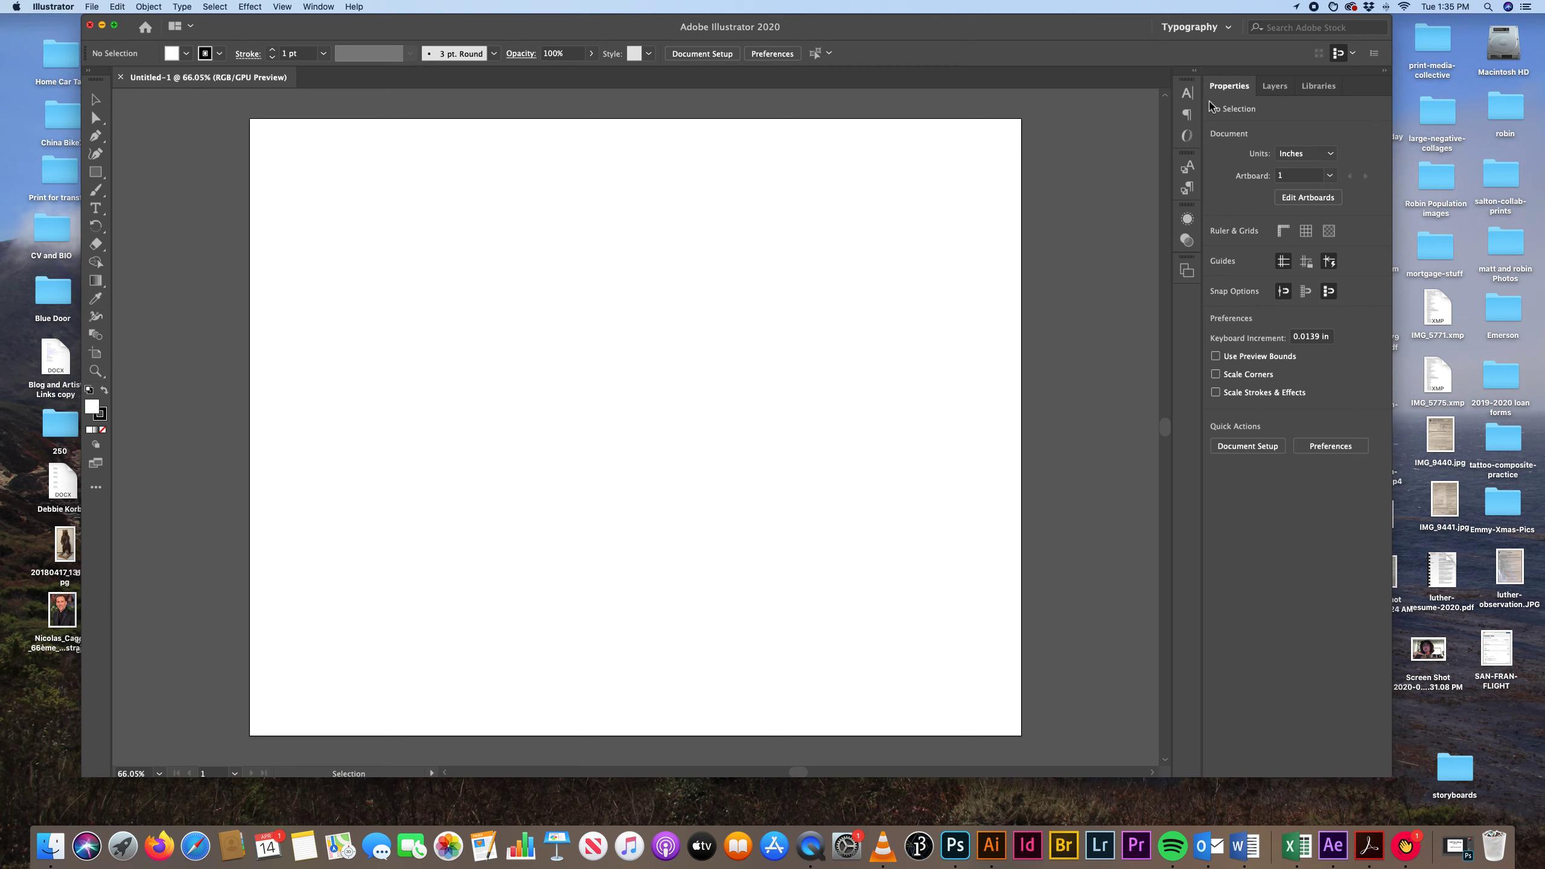
{"action": "left_click", "coordinate": [1229, 27]}
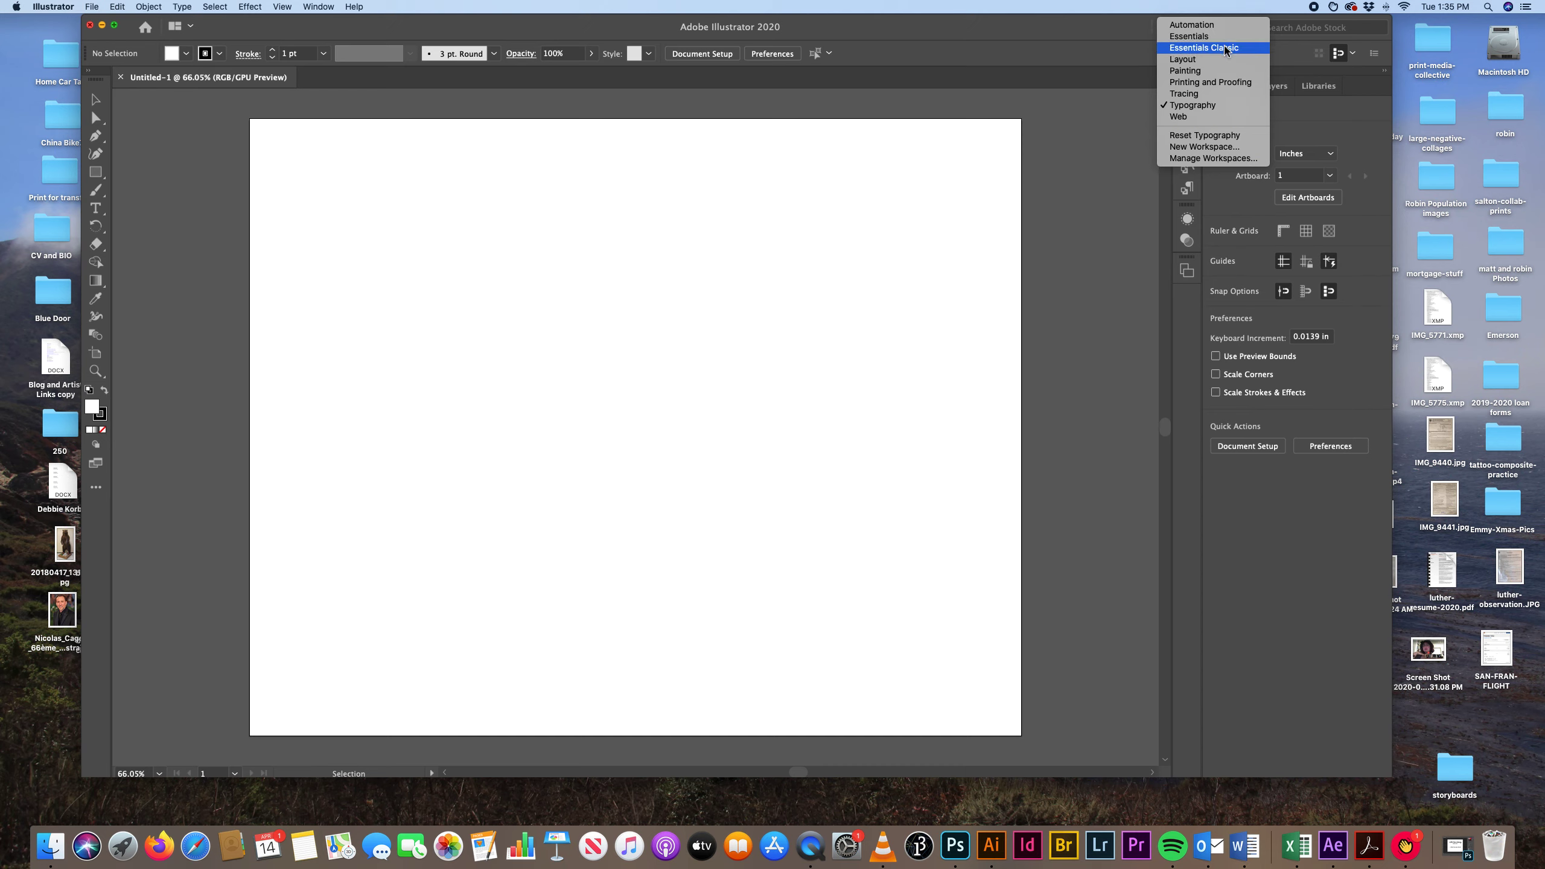
{"action": "left_click", "coordinate": [1226, 49]}
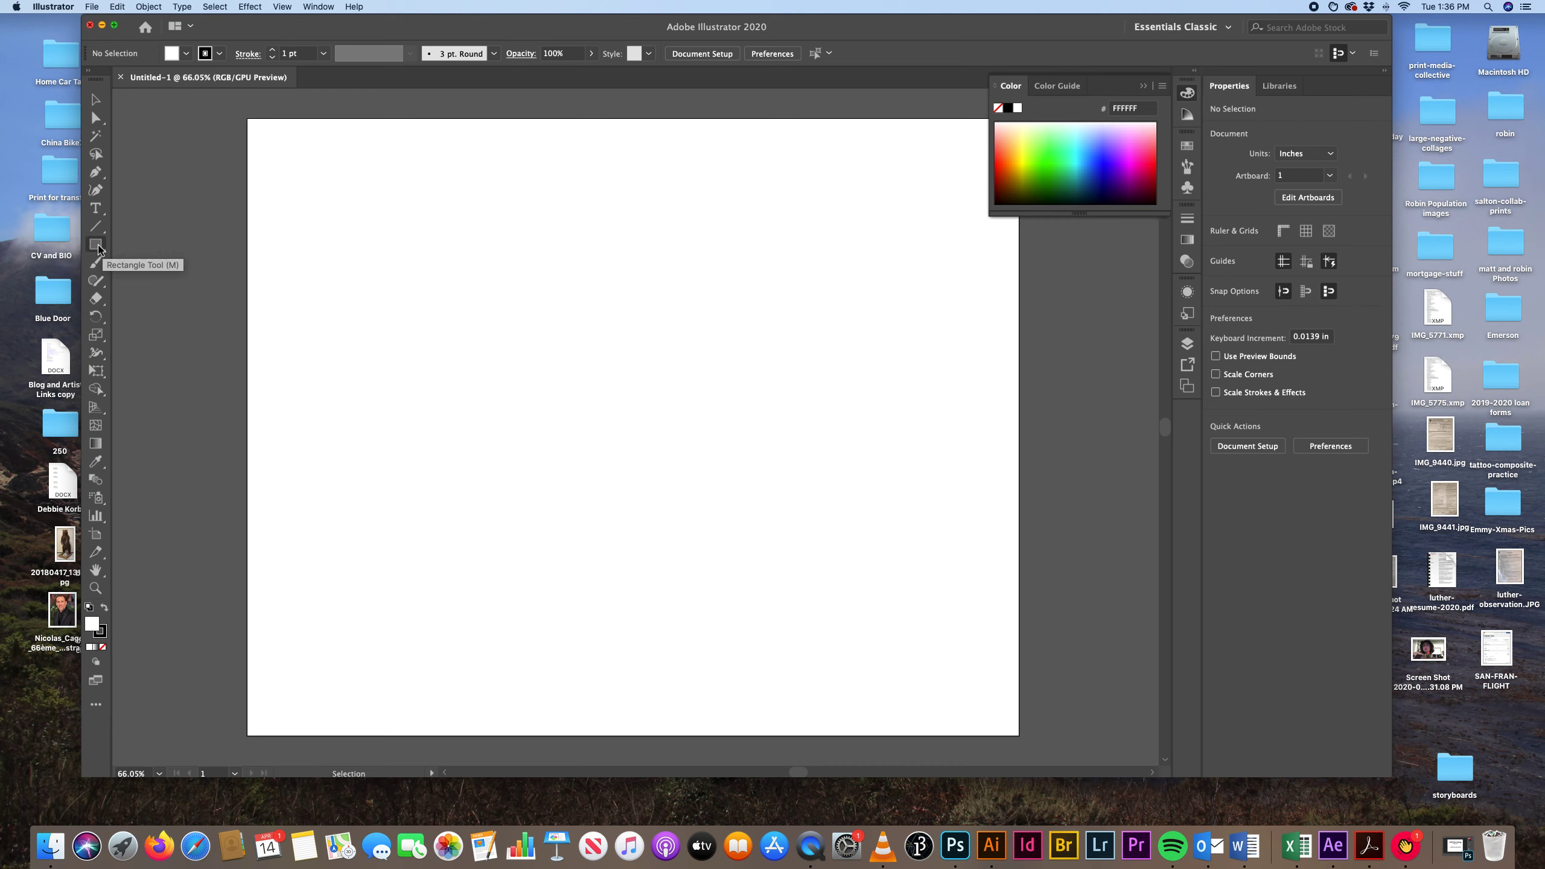
Draw three rectangles: about 4.54 x 5.65 in at upper left, 5.53 x 6.28 in near the centre, 4.17 x 2.92 in at upper right.
{"action": "left_click", "coordinate": [96, 245]}
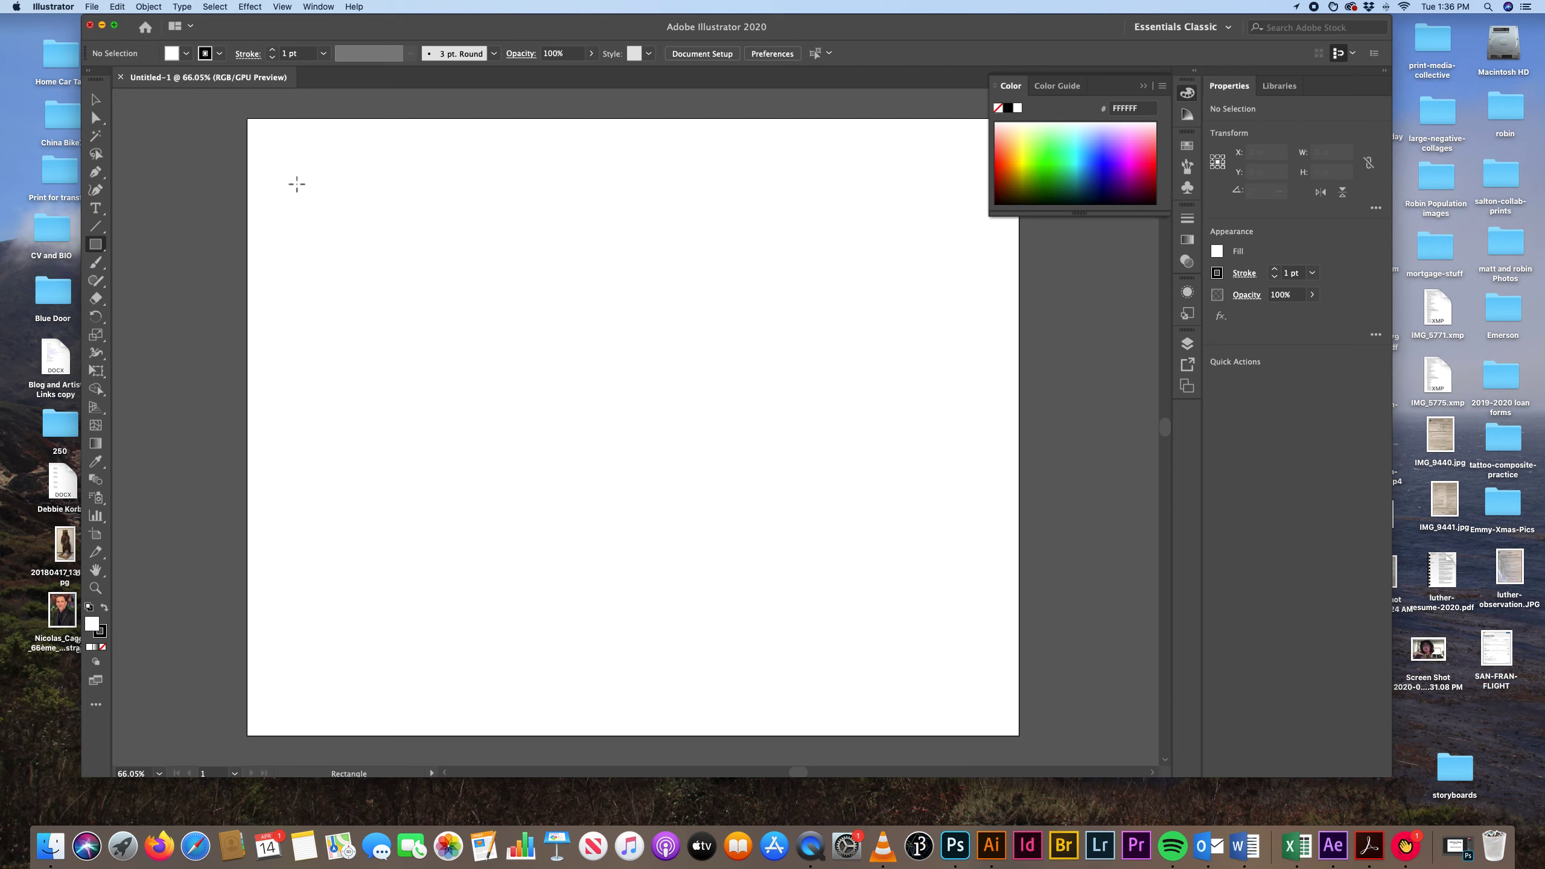
{"action": "left_click_drag", "start_coordinate": [294, 183], "coordinate": [491, 426]}
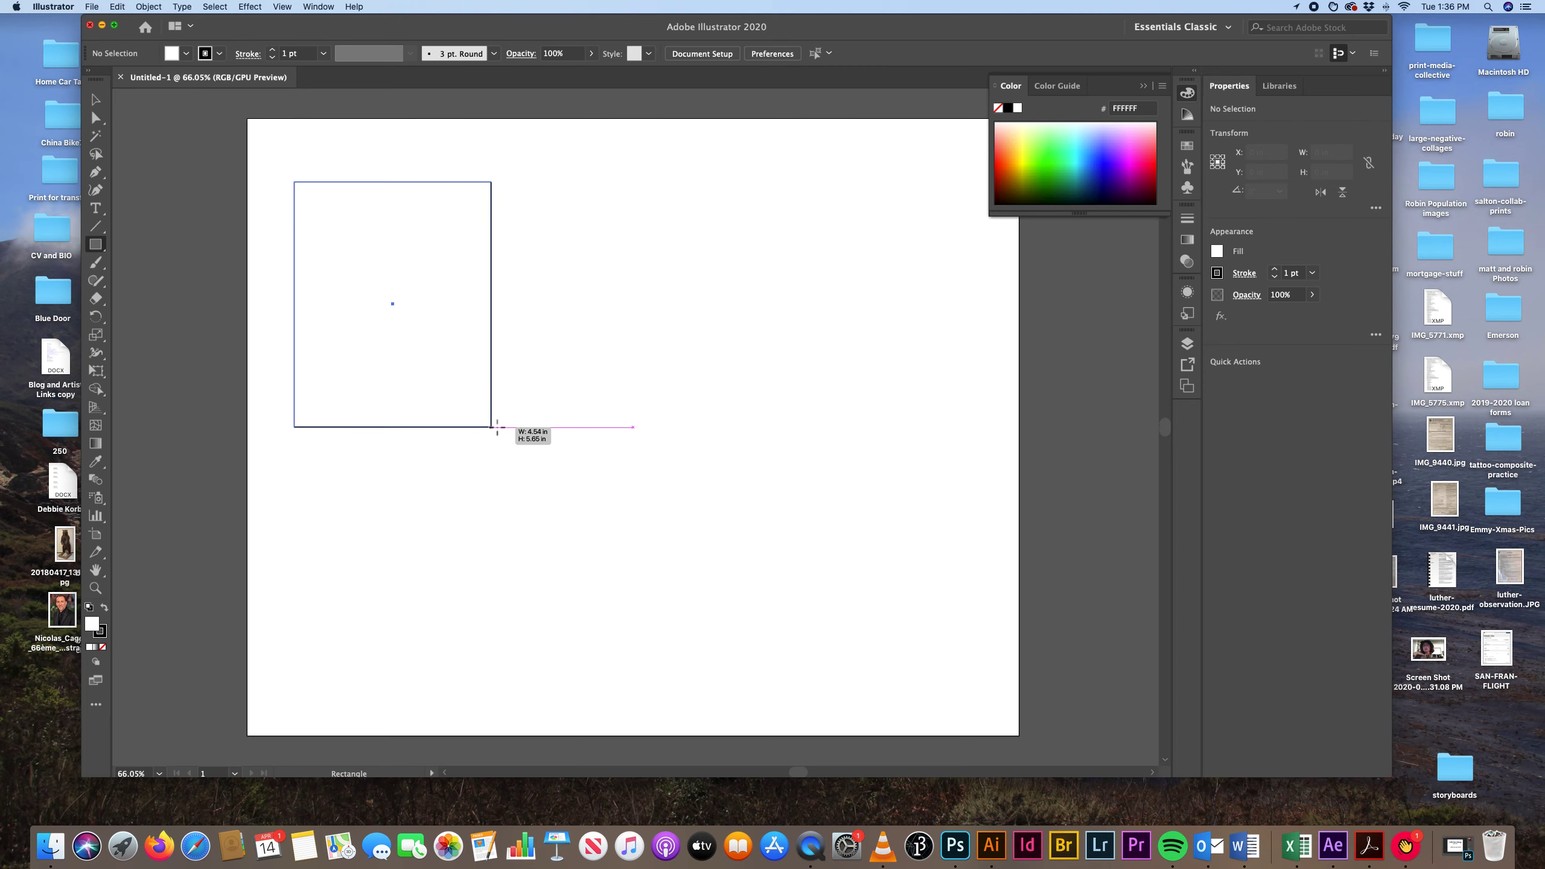
{"action": "left_click_drag", "start_coordinate": [564, 327], "coordinate": [804, 599]}
{"action": "left_click_drag", "start_coordinate": [736, 191], "coordinate": [917, 315]}
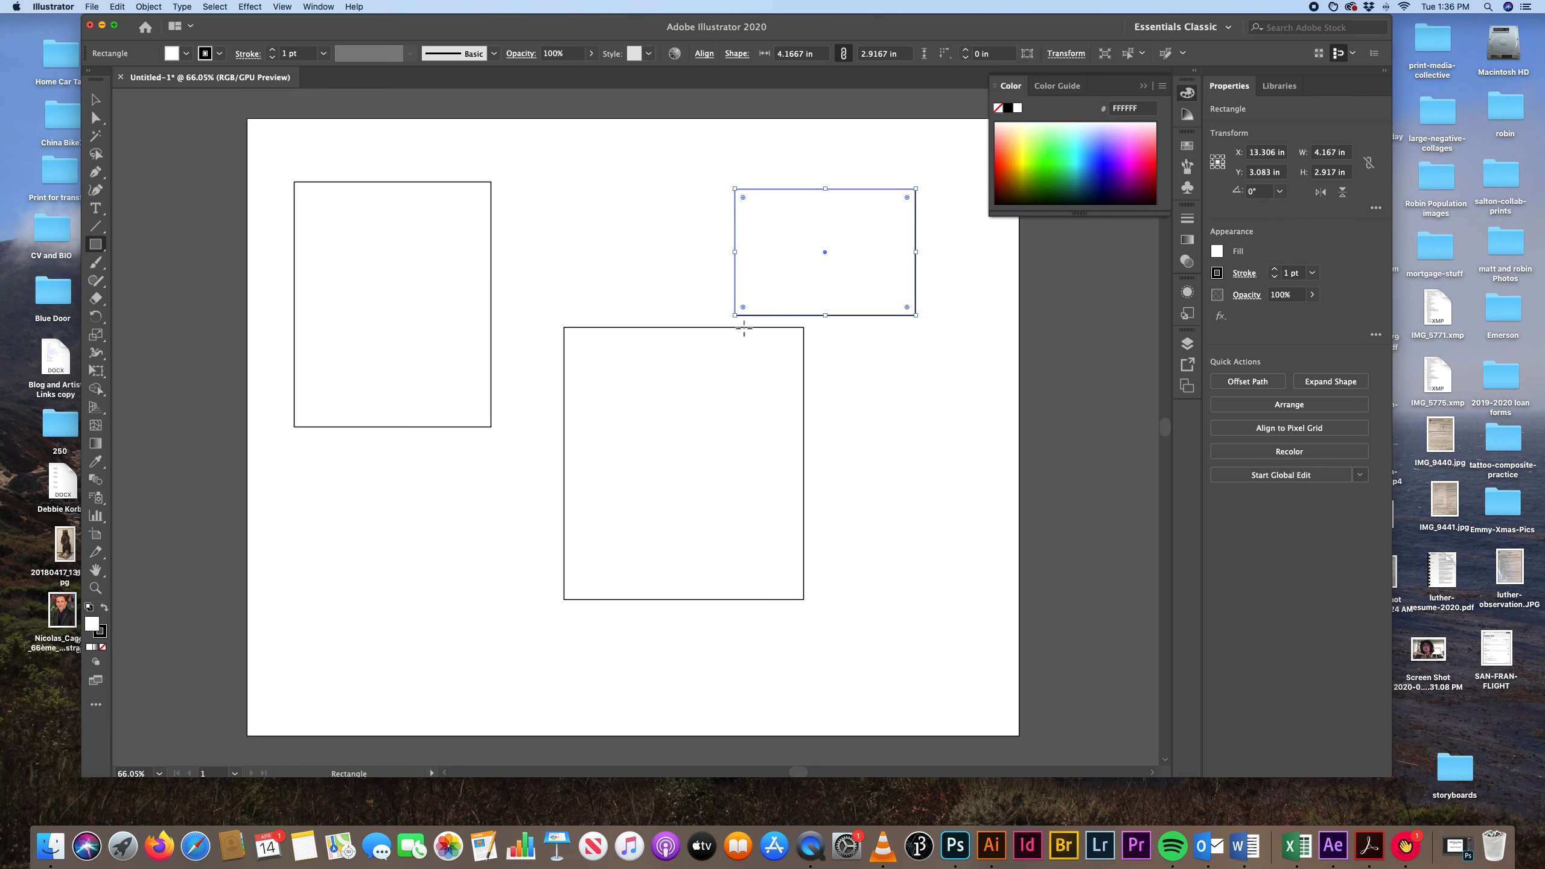
Switch to the Selection tool and make the fill, rather than the stroke, the active colour attribute.
{"action": "left_click", "coordinate": [95, 100]}
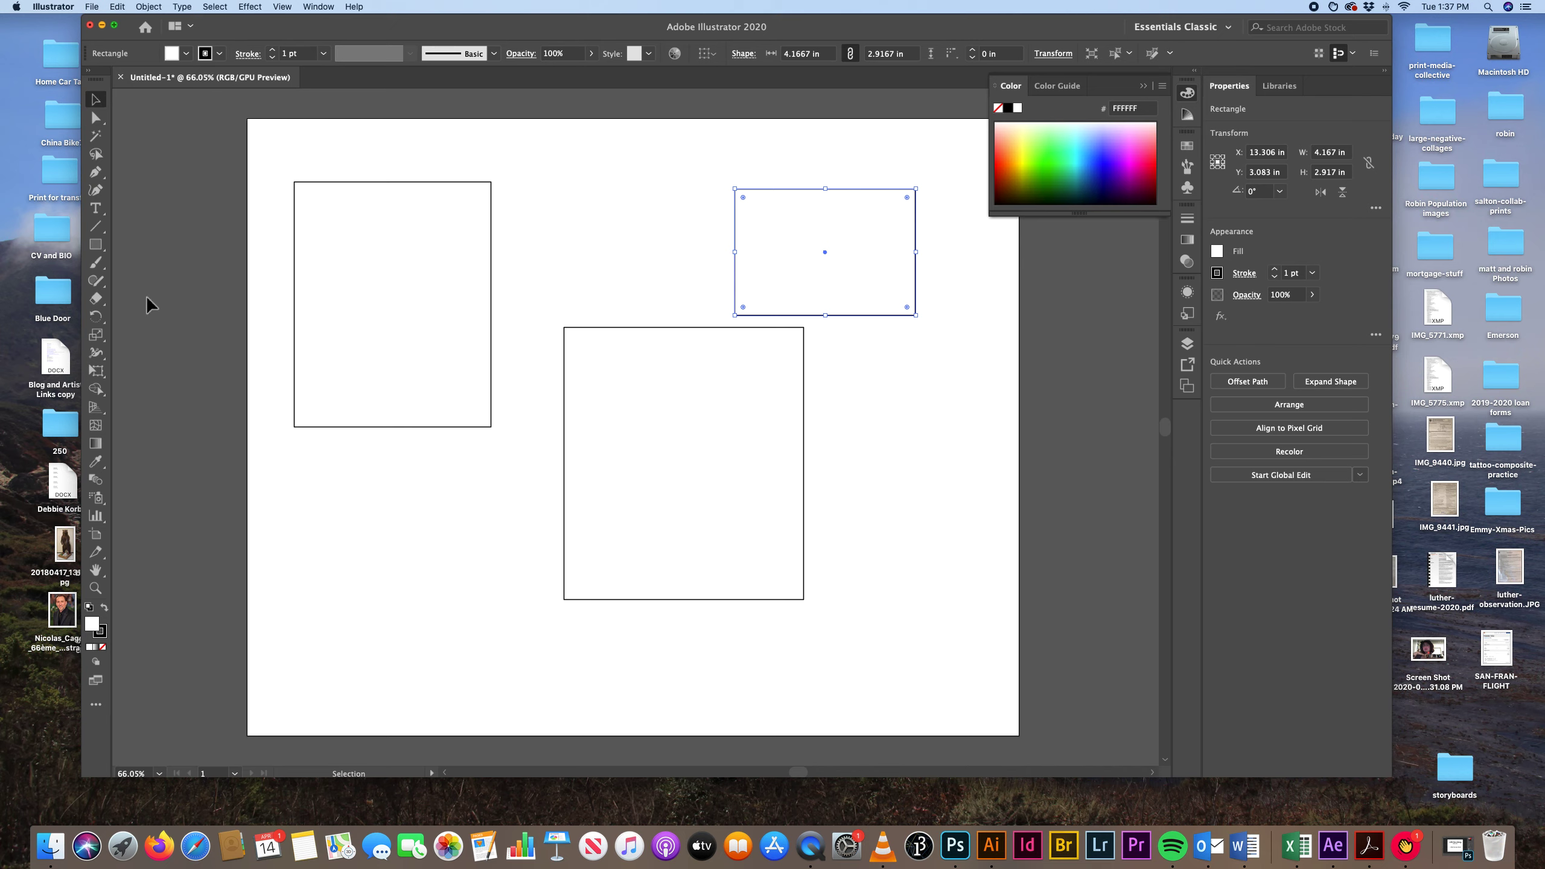
{"action": "left_click", "coordinate": [106, 634]}
{"action": "key", "text": "x"}
{"action": "key", "text": "x"}
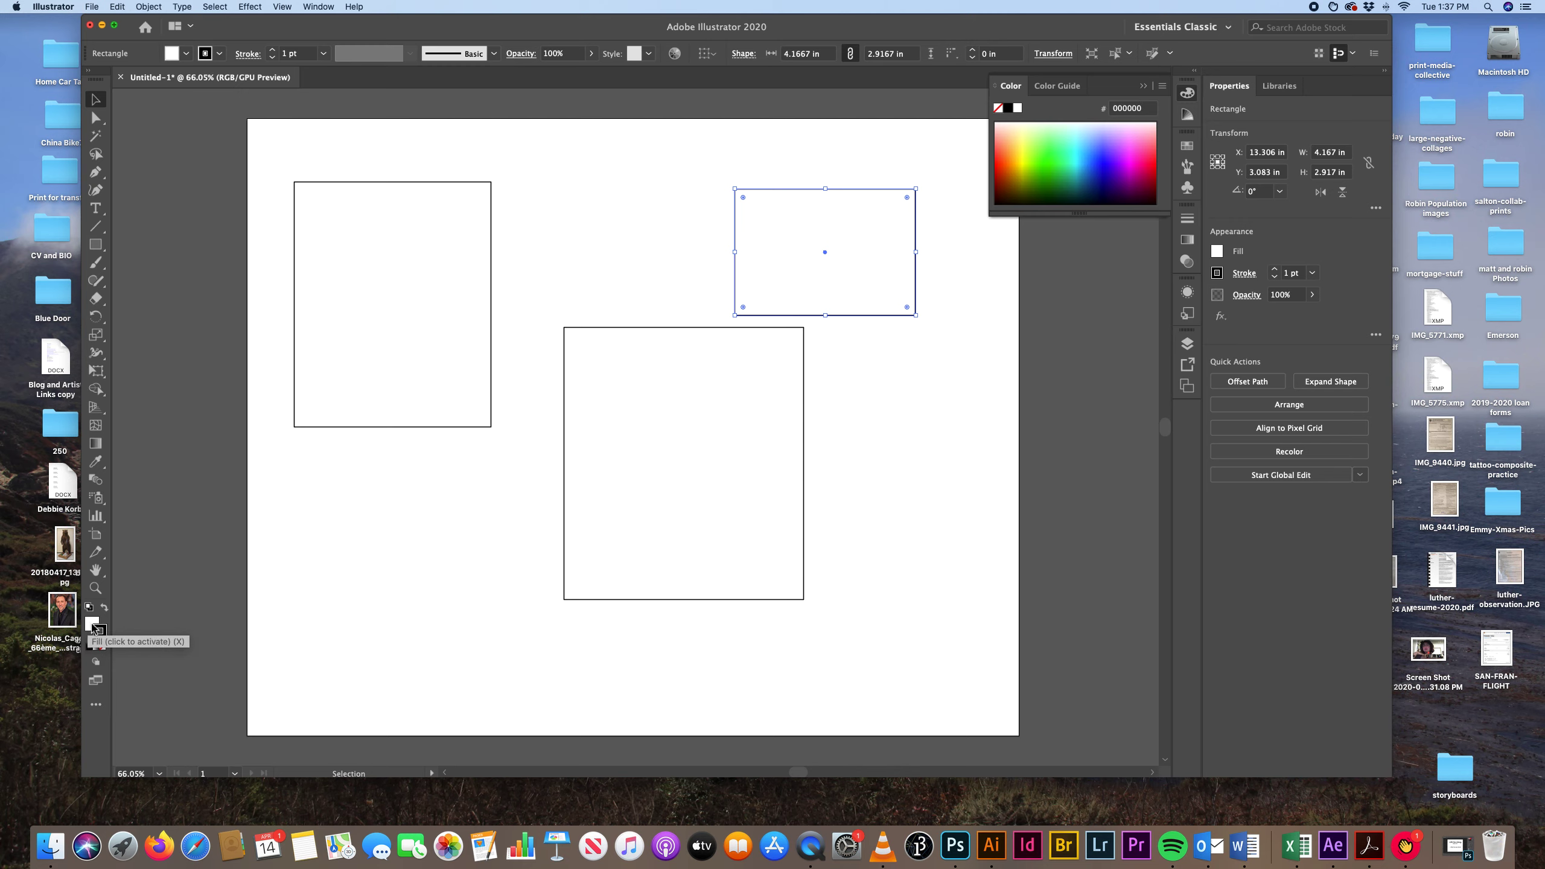
{"action": "left_click", "coordinate": [91, 625]}
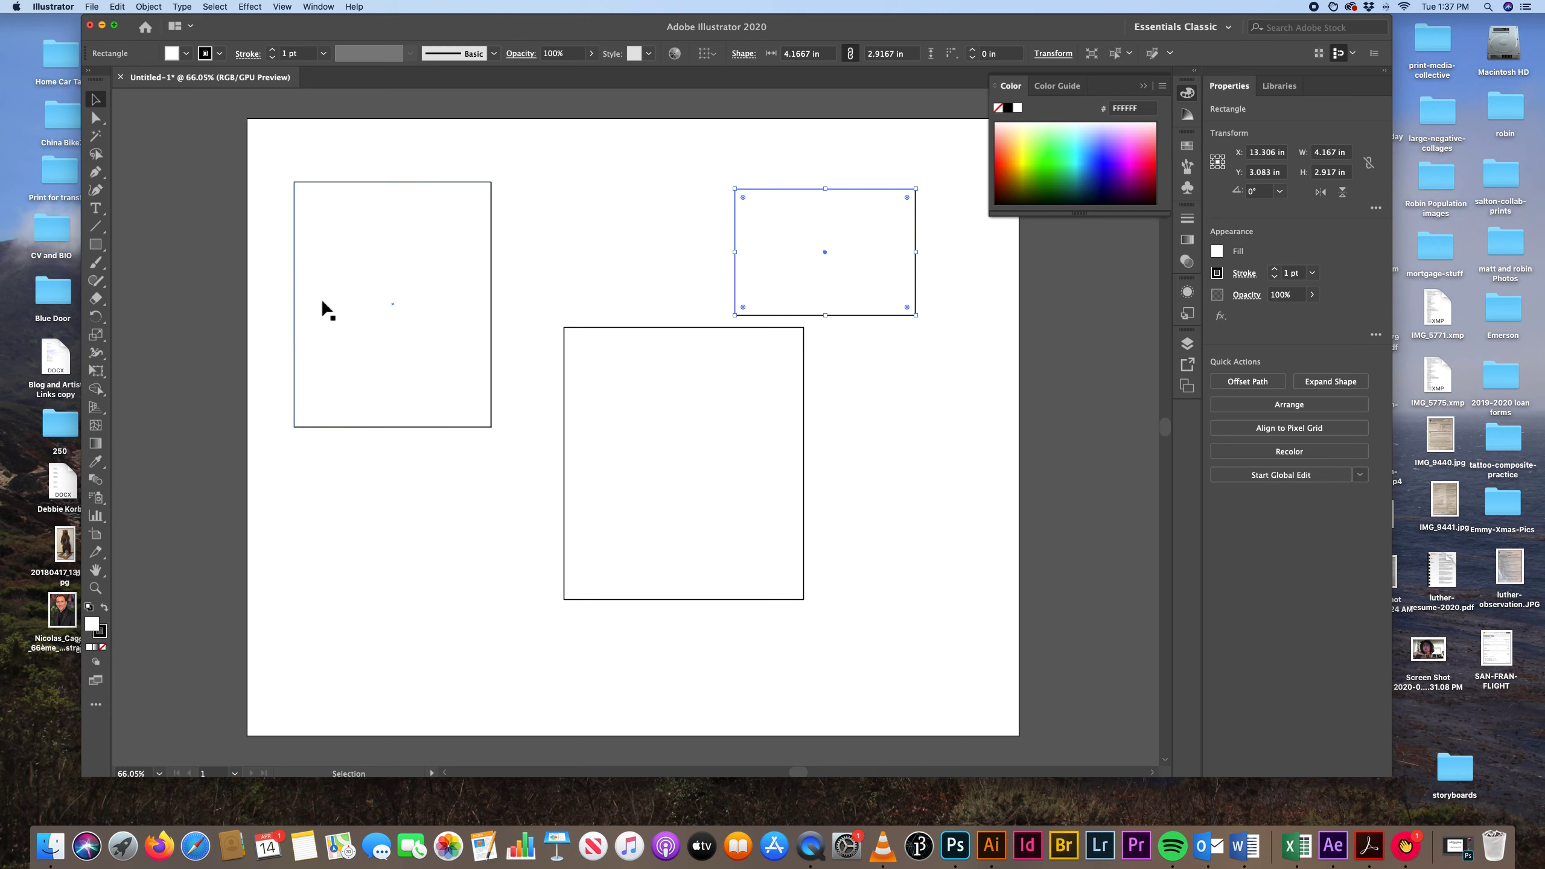
Select each of the three rectangles individually with the Selection tool.
{"action": "left_click", "coordinate": [363, 277]}
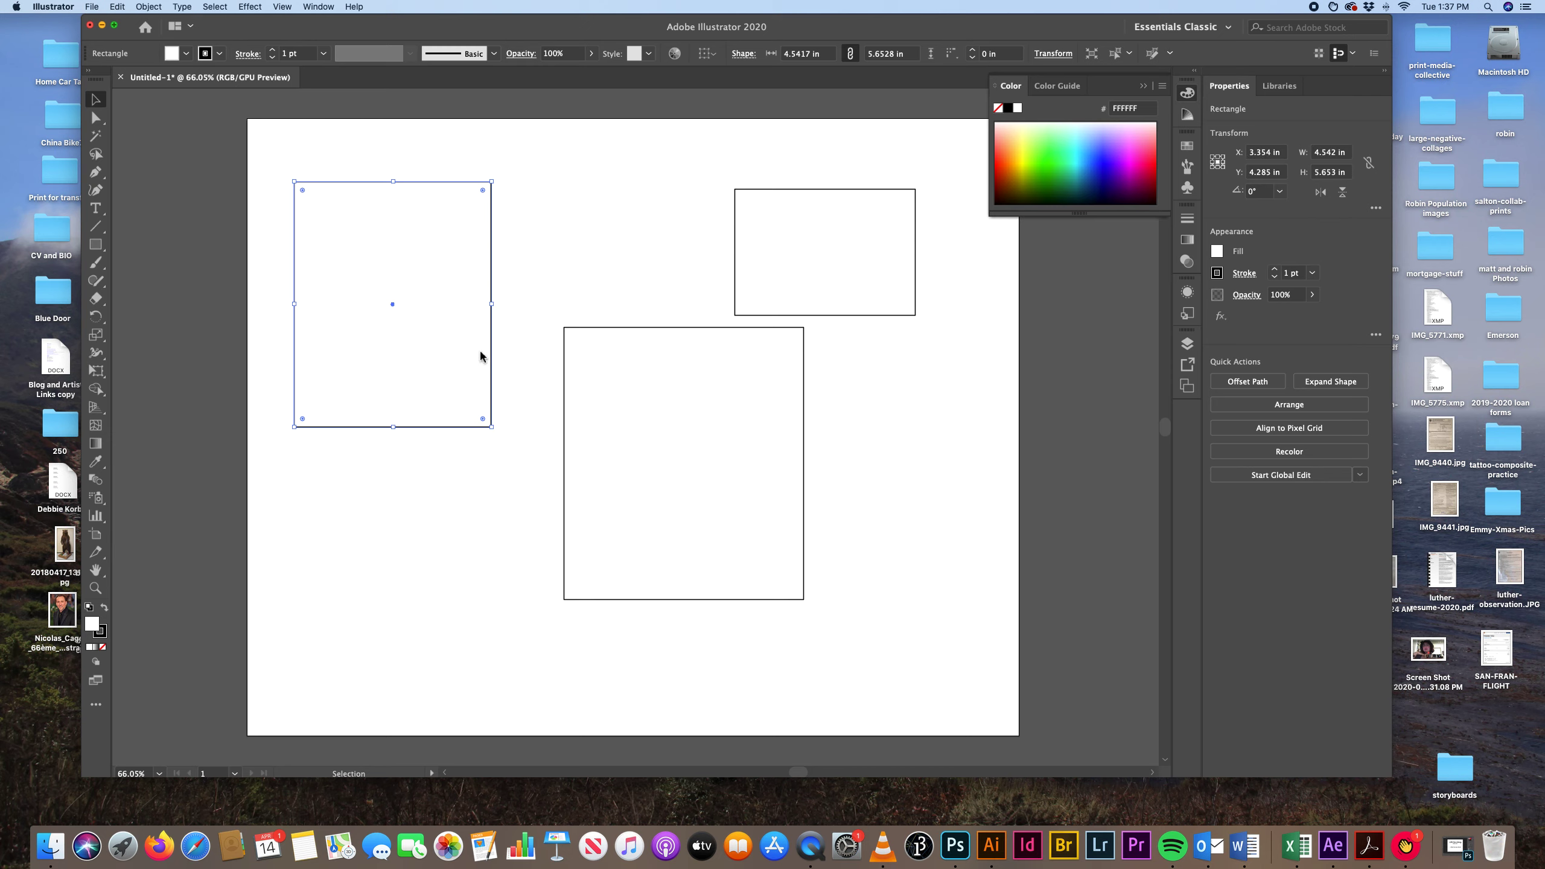
{"action": "left_click", "coordinate": [618, 368]}
{"action": "left_click", "coordinate": [775, 269]}
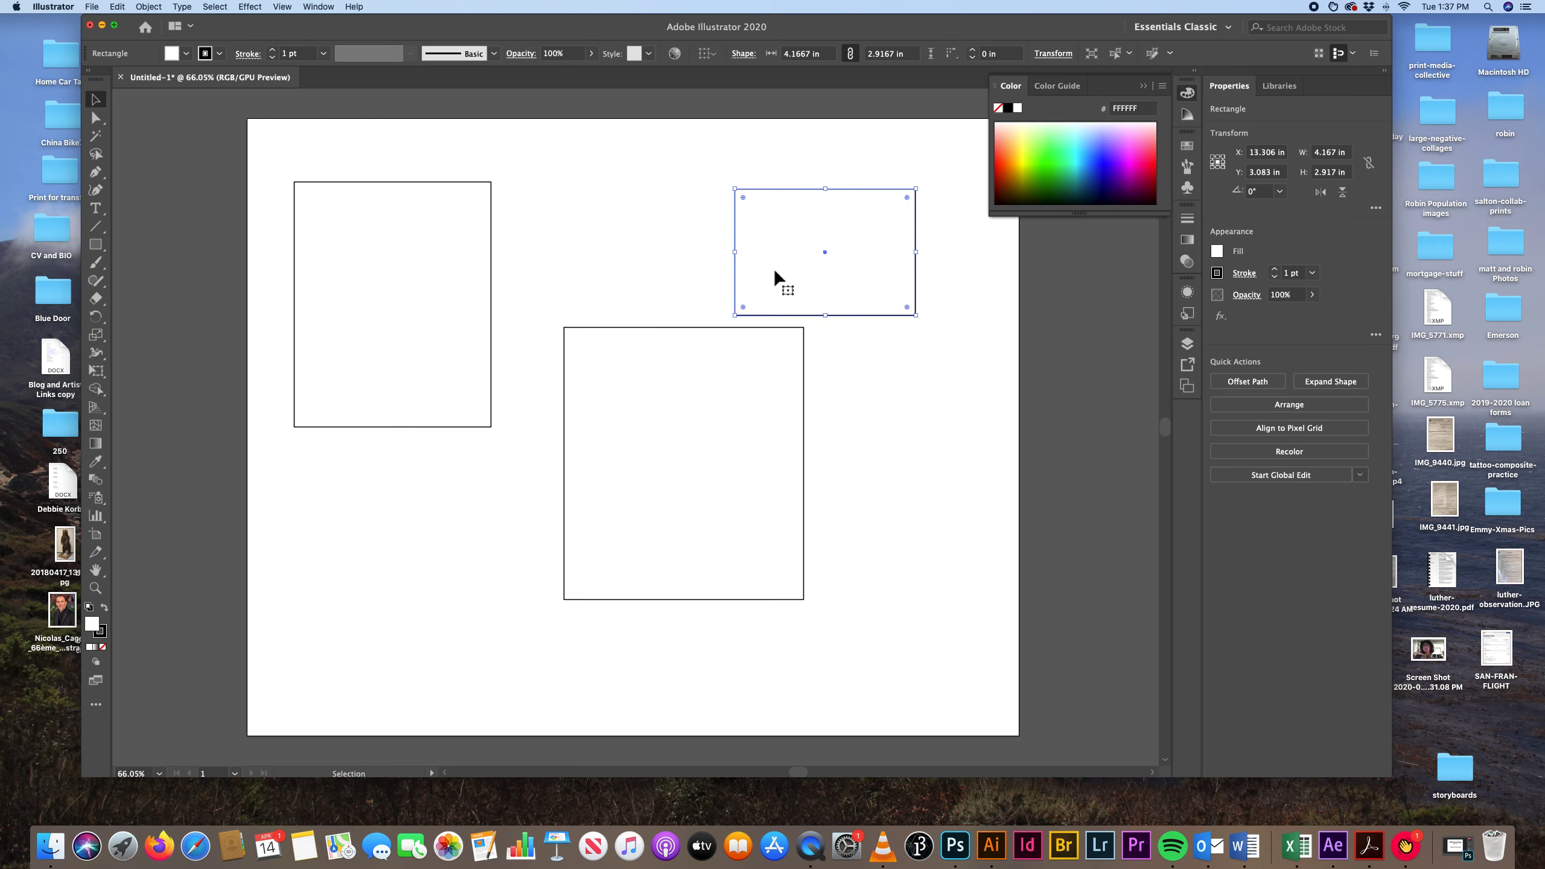
{"action": "left_click", "coordinate": [656, 465]}
{"action": "left_click", "coordinate": [396, 282]}
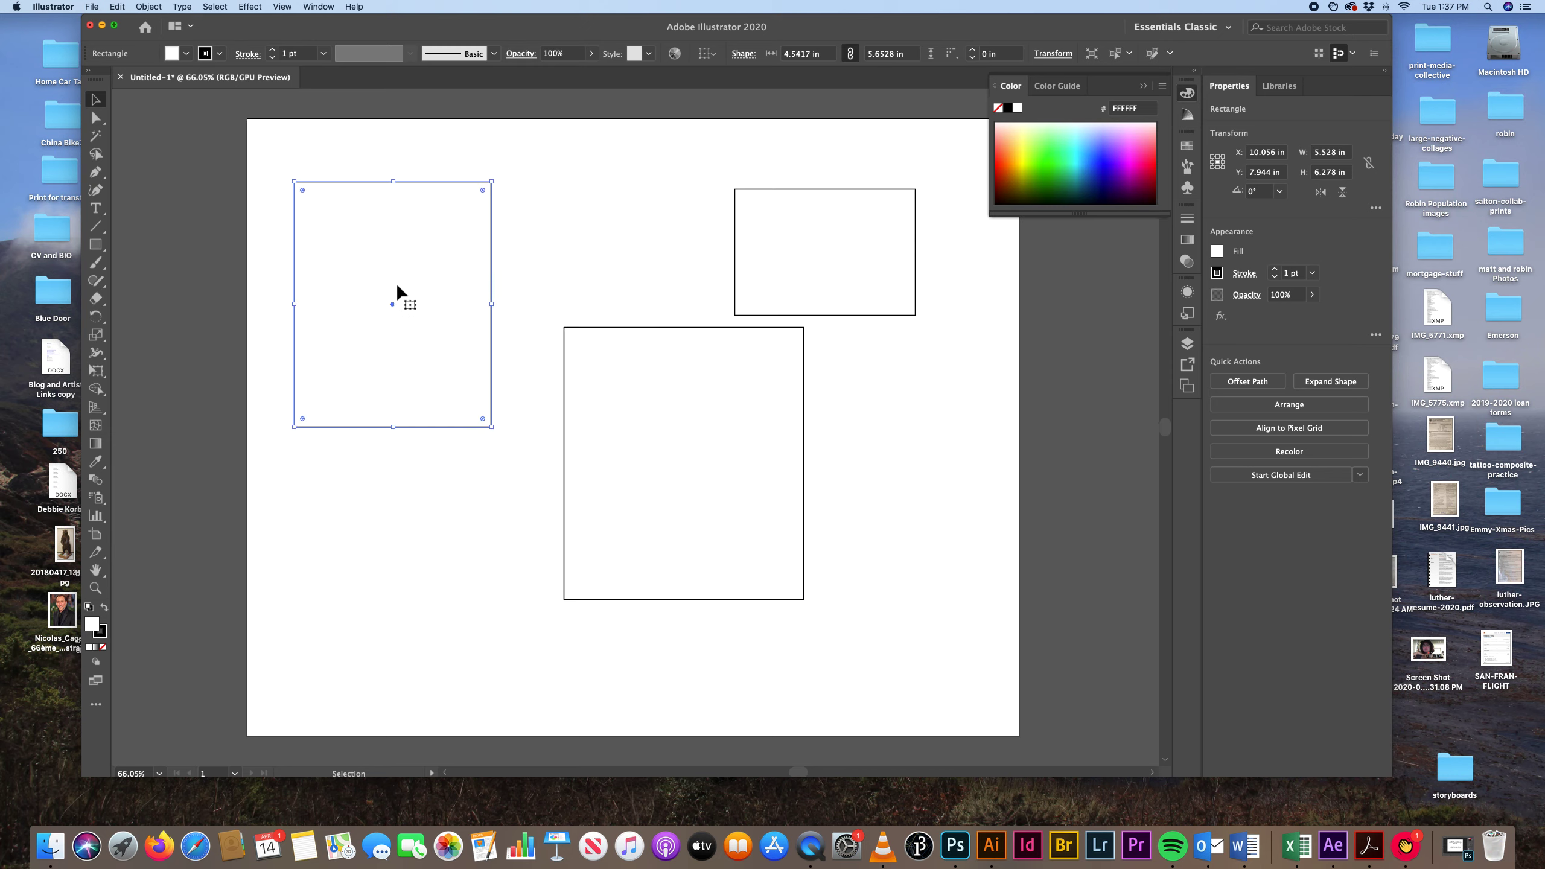
{"action": "left_click", "coordinate": [865, 259]}
{"action": "left_click", "coordinate": [746, 382]}
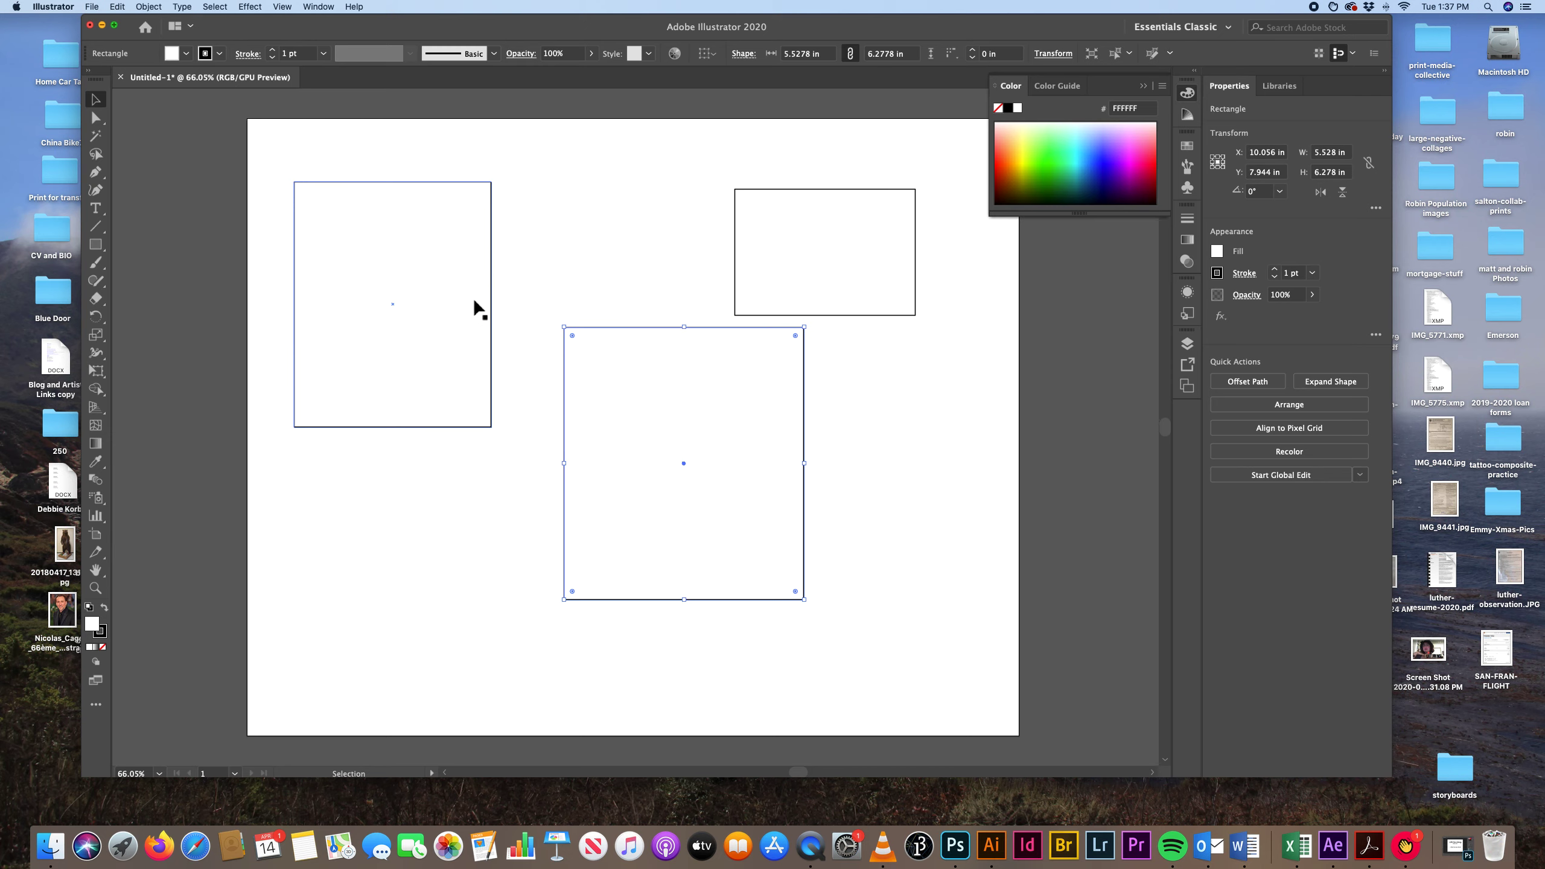
{"action": "left_click", "coordinate": [475, 301]}
{"action": "left_click", "coordinate": [732, 297]}
{"action": "left_click", "coordinate": [730, 395]}
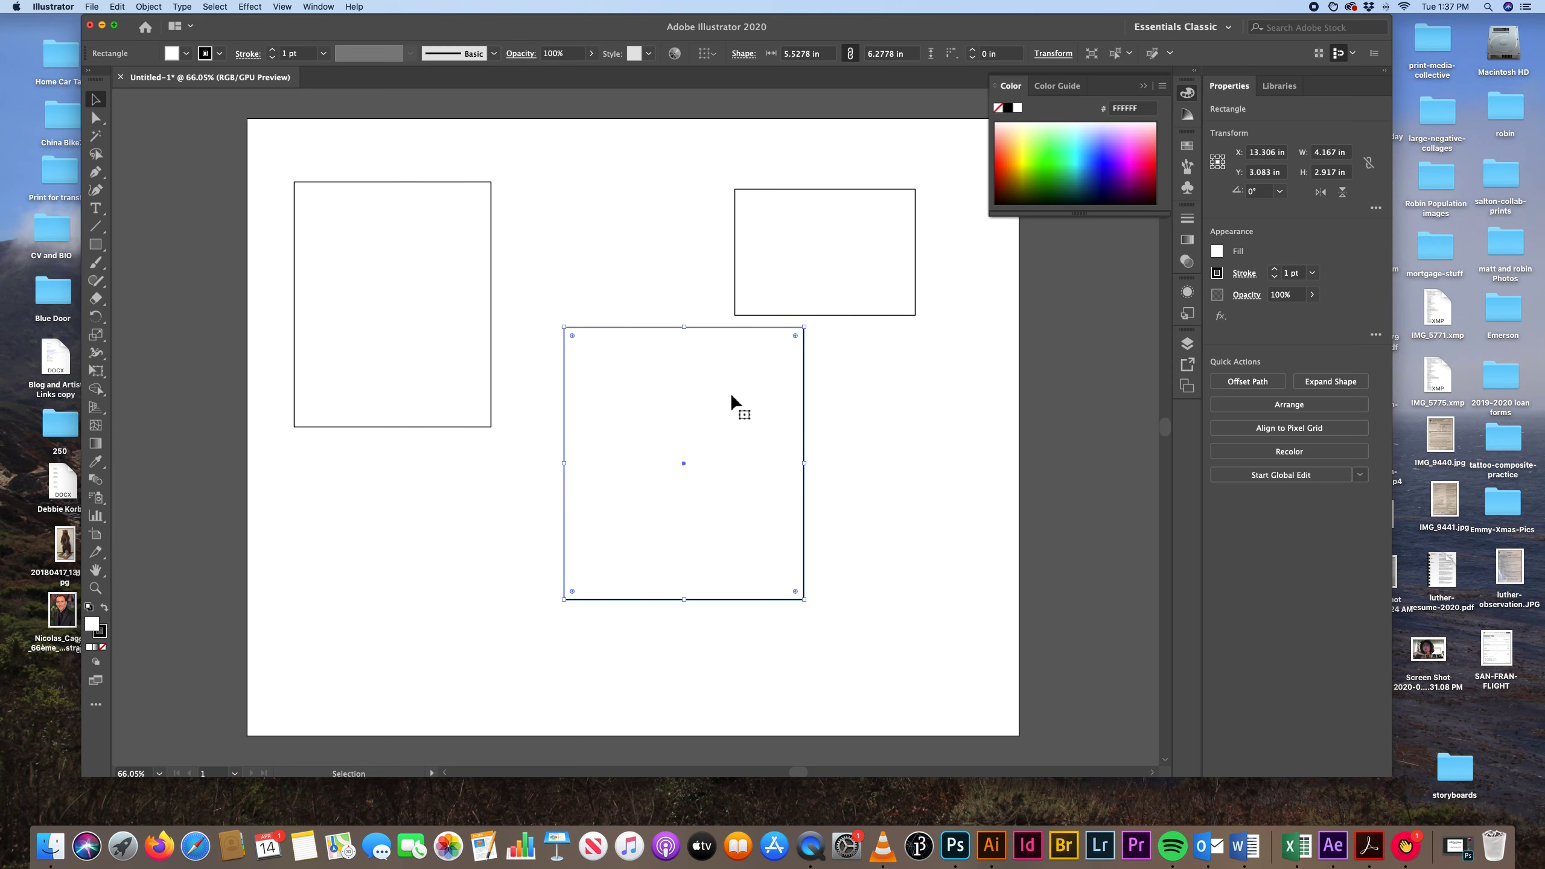
{"action": "left_click", "coordinate": [422, 271]}
Select all three rectangles together, shift them slightly right and up on the artboard, and deselect them.
{"action": "left_click_drag", "start_coordinate": [453, 149], "coordinate": [891, 376]}
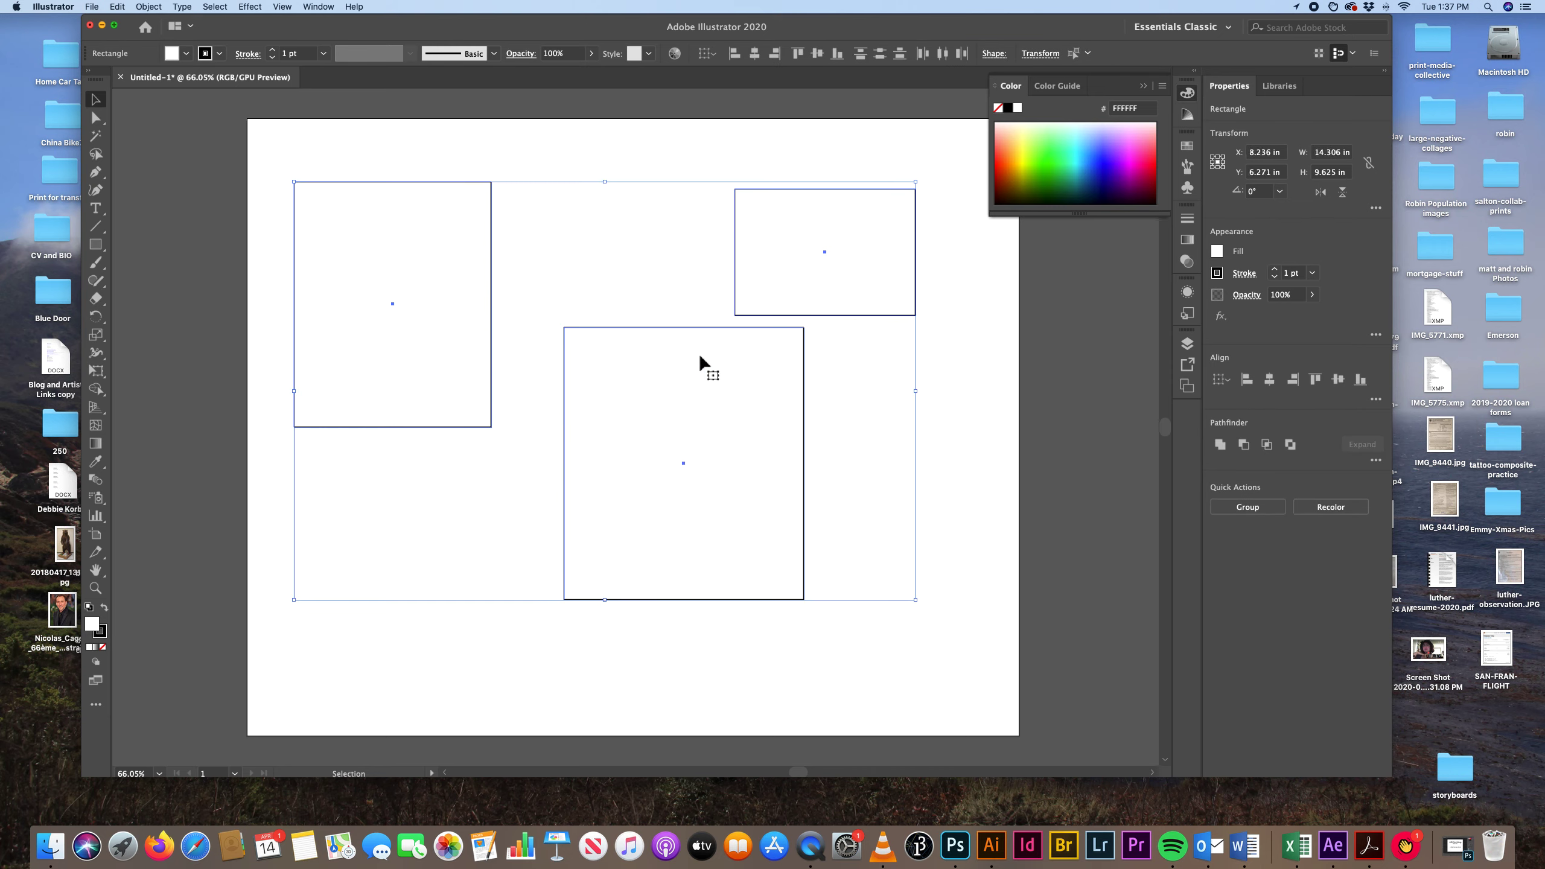
{"action": "mouse_move", "coordinate": [756, 403]}
{"action": "left_mouse_down"}
{"action": "mouse_move", "coordinate": [890, 421]}
{"action": "mouse_move", "coordinate": [822, 465]}
{"action": "mouse_move", "coordinate": [828, 392]}
{"action": "mouse_move", "coordinate": [786, 426]}
{"action": "mouse_move", "coordinate": [745, 410]}
{"action": "mouse_move", "coordinate": [760, 394]}
{"action": "left_mouse_up"}
{"action": "left_click", "coordinate": [646, 158]}
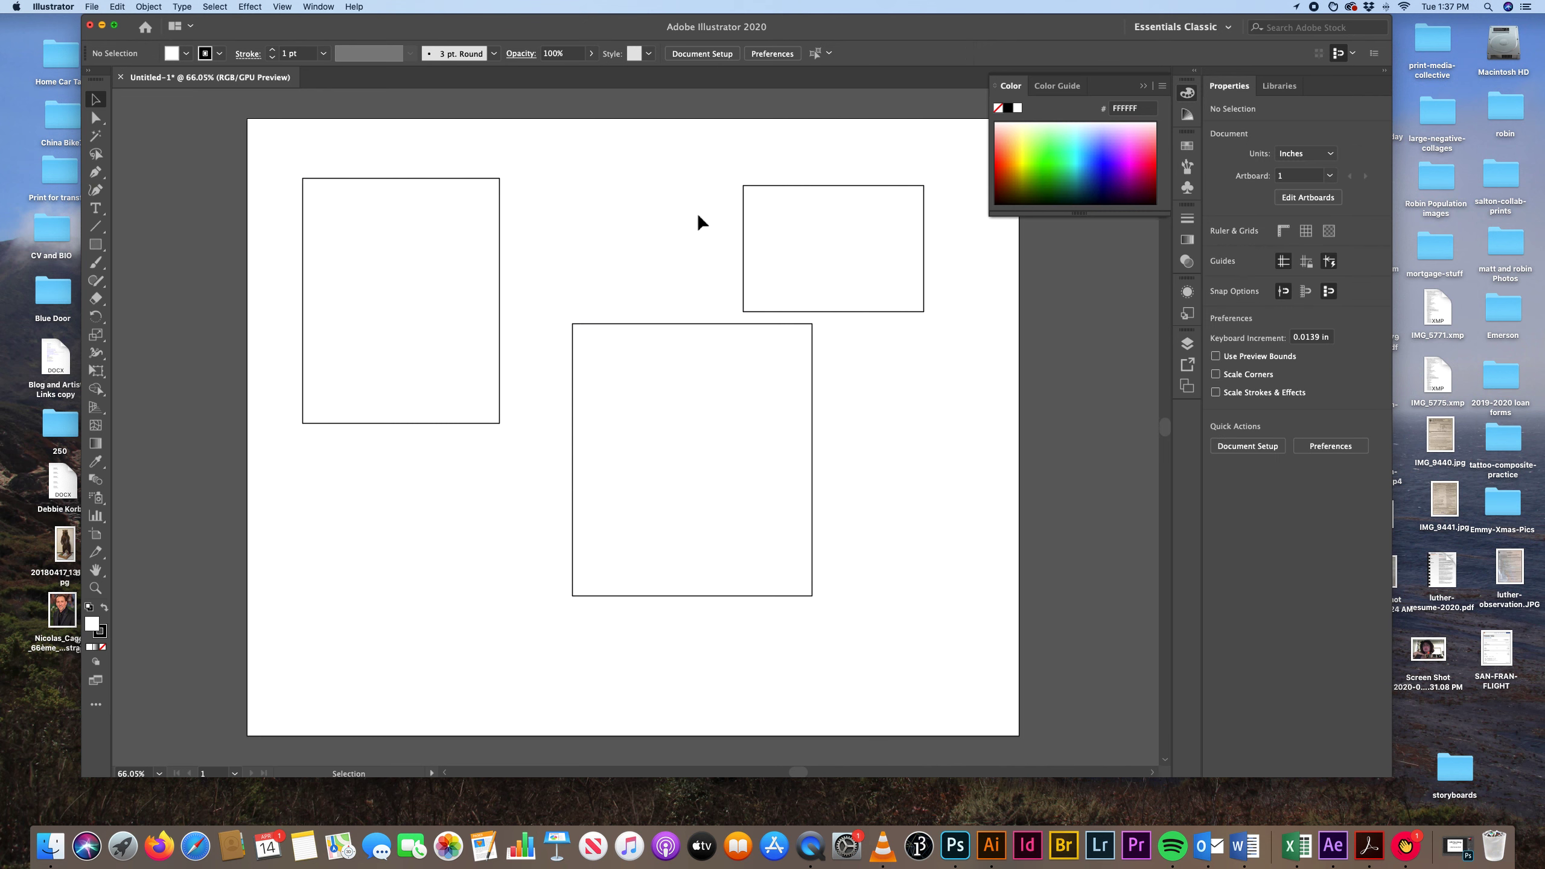
Move the upper-right rectangle left and slightly up above the large one, and the left rectangle slightly right and down.
{"action": "left_click_drag", "start_coordinate": [806, 221], "coordinate": [732, 202]}
{"action": "left_click_drag", "start_coordinate": [359, 247], "coordinate": [398, 270]}
{"action": "left_click_drag", "start_coordinate": [749, 241], "coordinate": [690, 241]}
Give the left rectangle a bright green fill (0DFF38) and an orange stroke (FF8F64).
{"action": "left_click", "coordinate": [462, 274]}
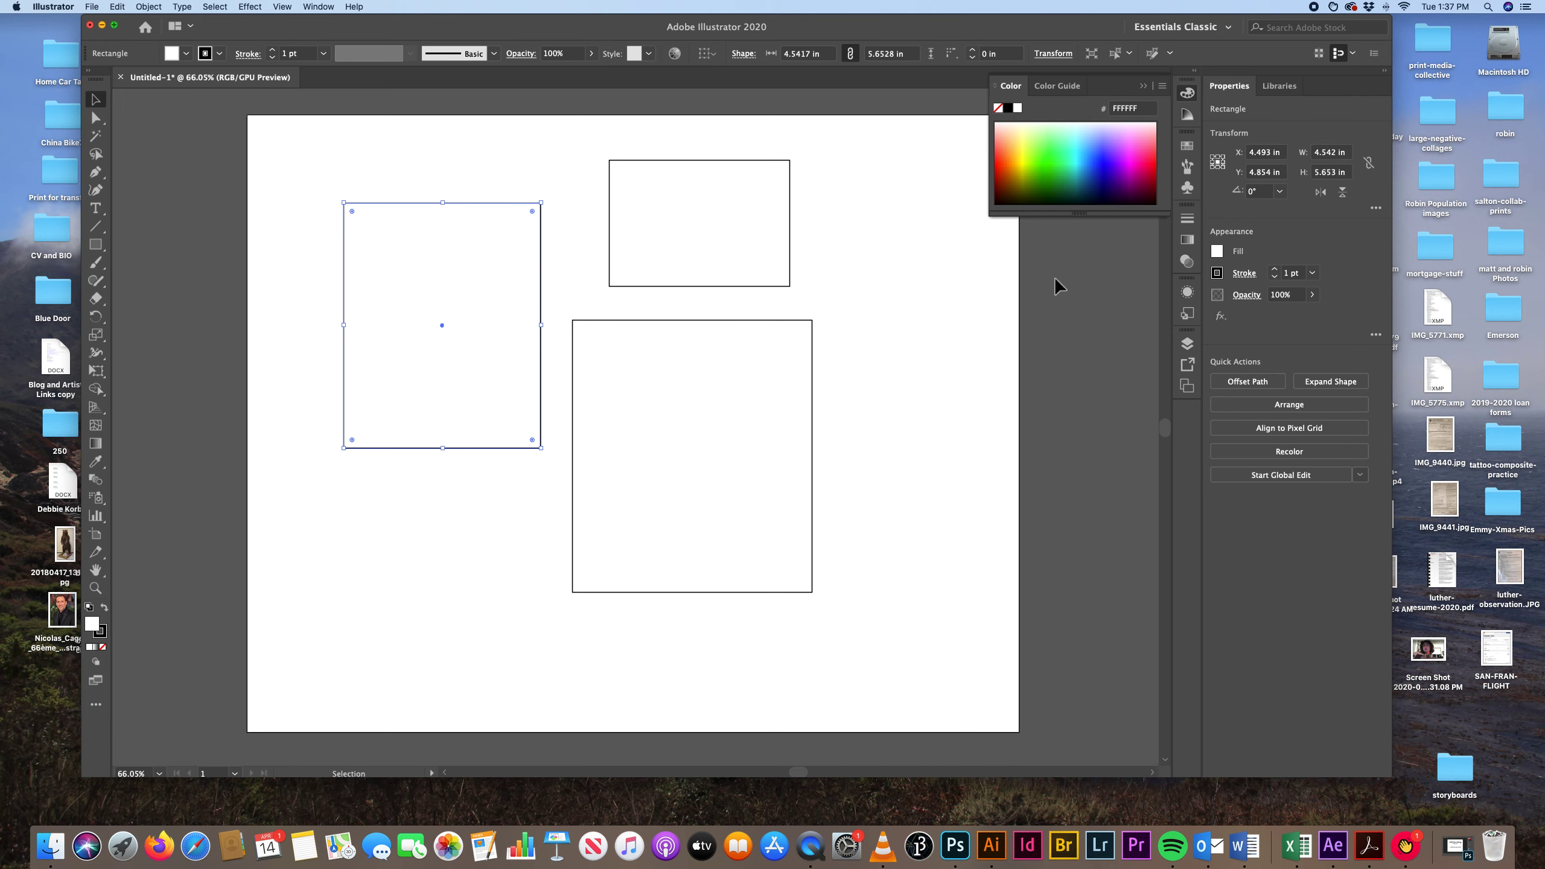
{"action": "left_click", "coordinate": [1055, 162]}
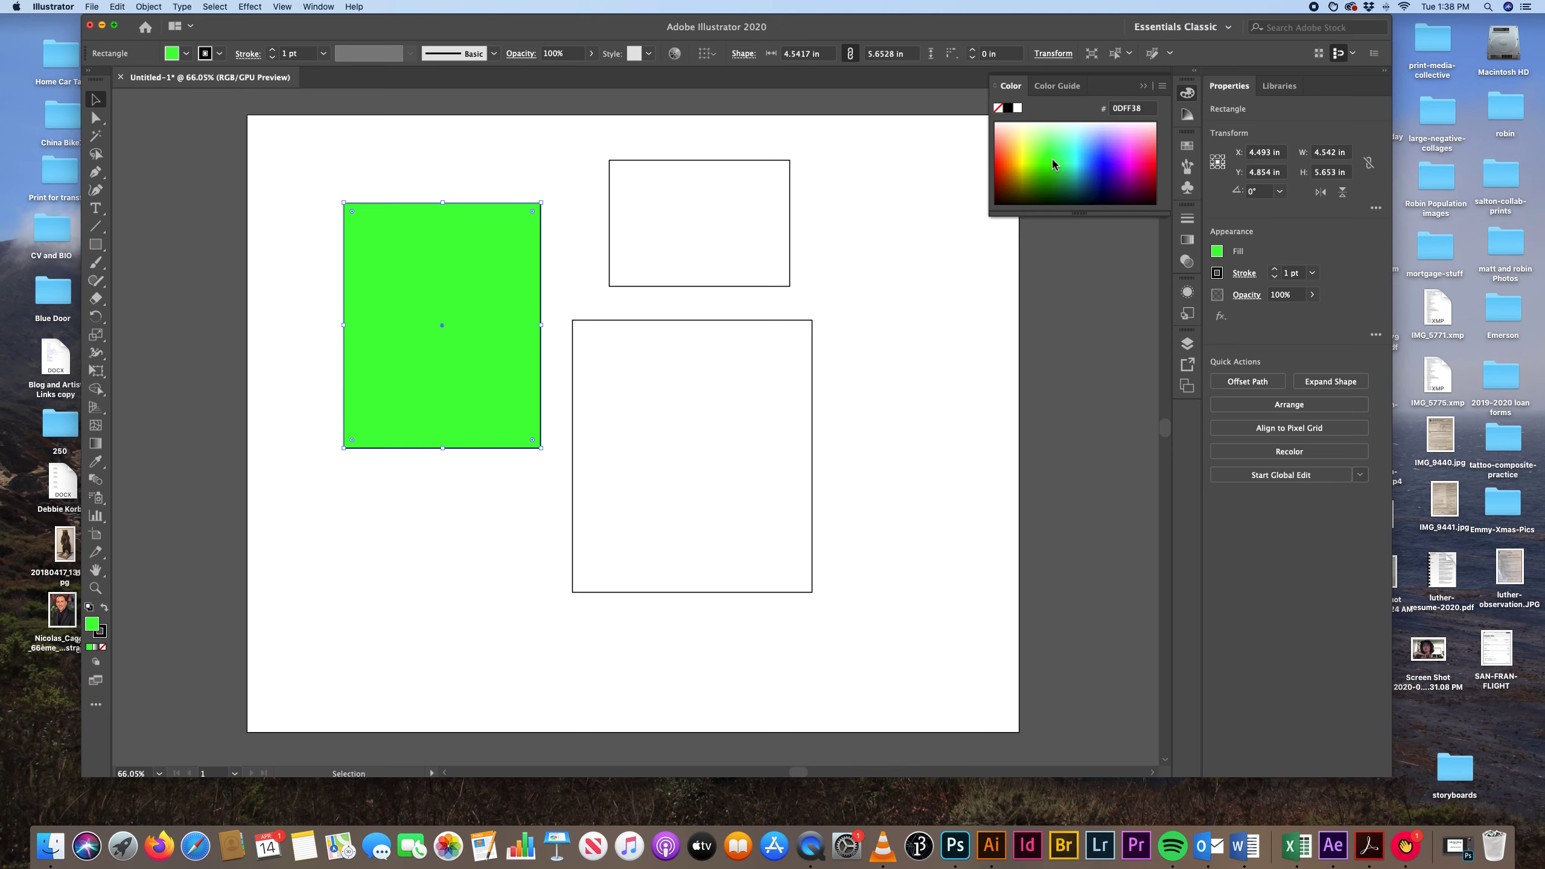
{"action": "key", "text": "x"}
{"action": "left_click", "coordinate": [1001, 147]}
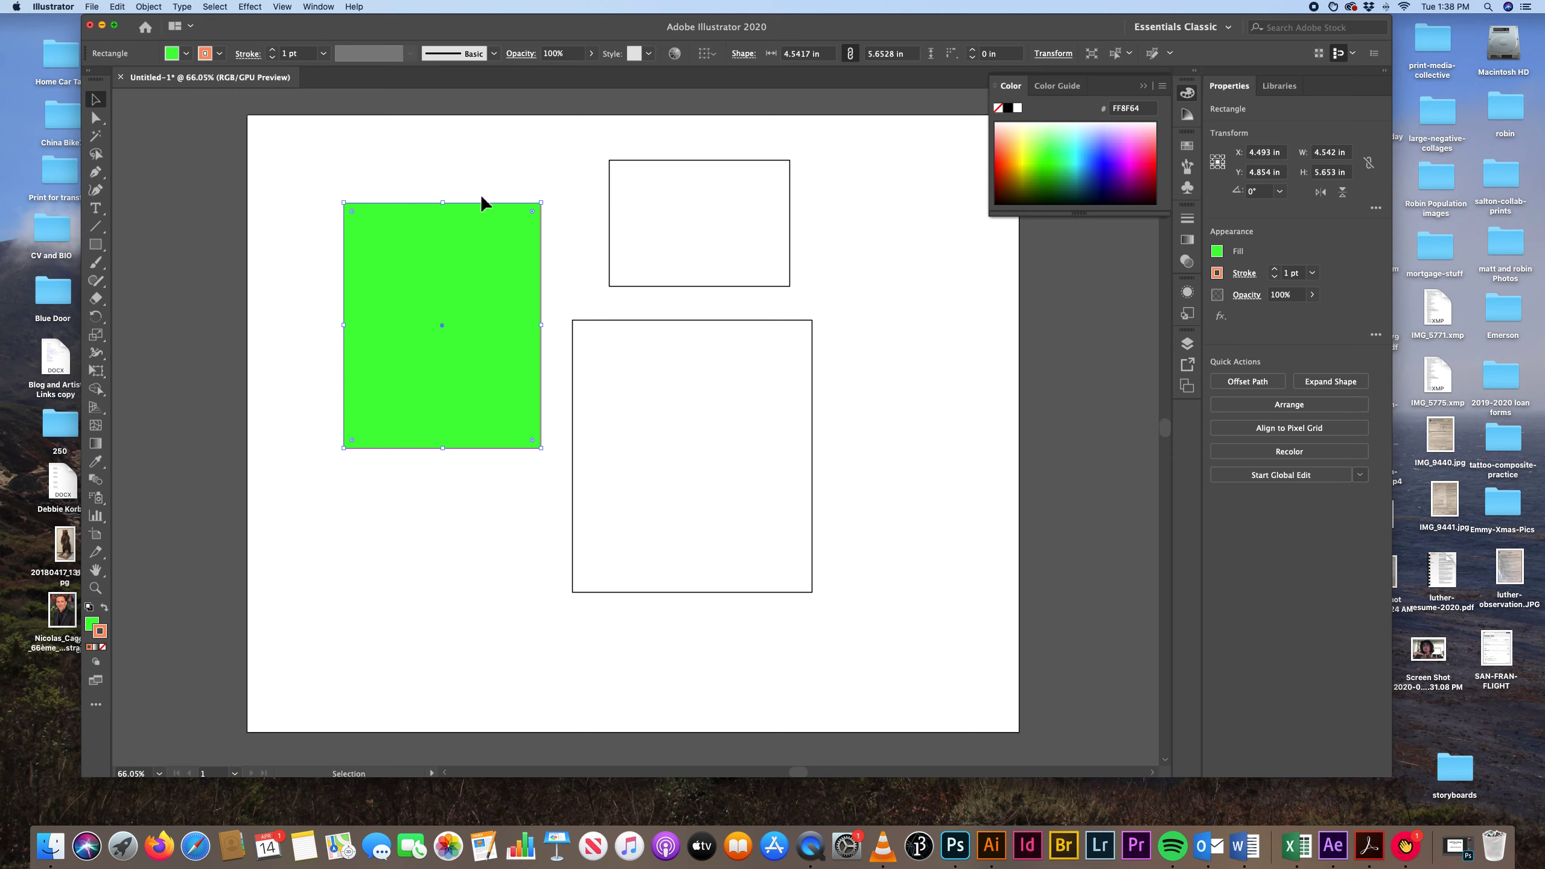
Set the left rectangle's stroke weight to 8 pt and bring the colour spectrum back into view.
{"action": "left_click", "coordinate": [1188, 219]}
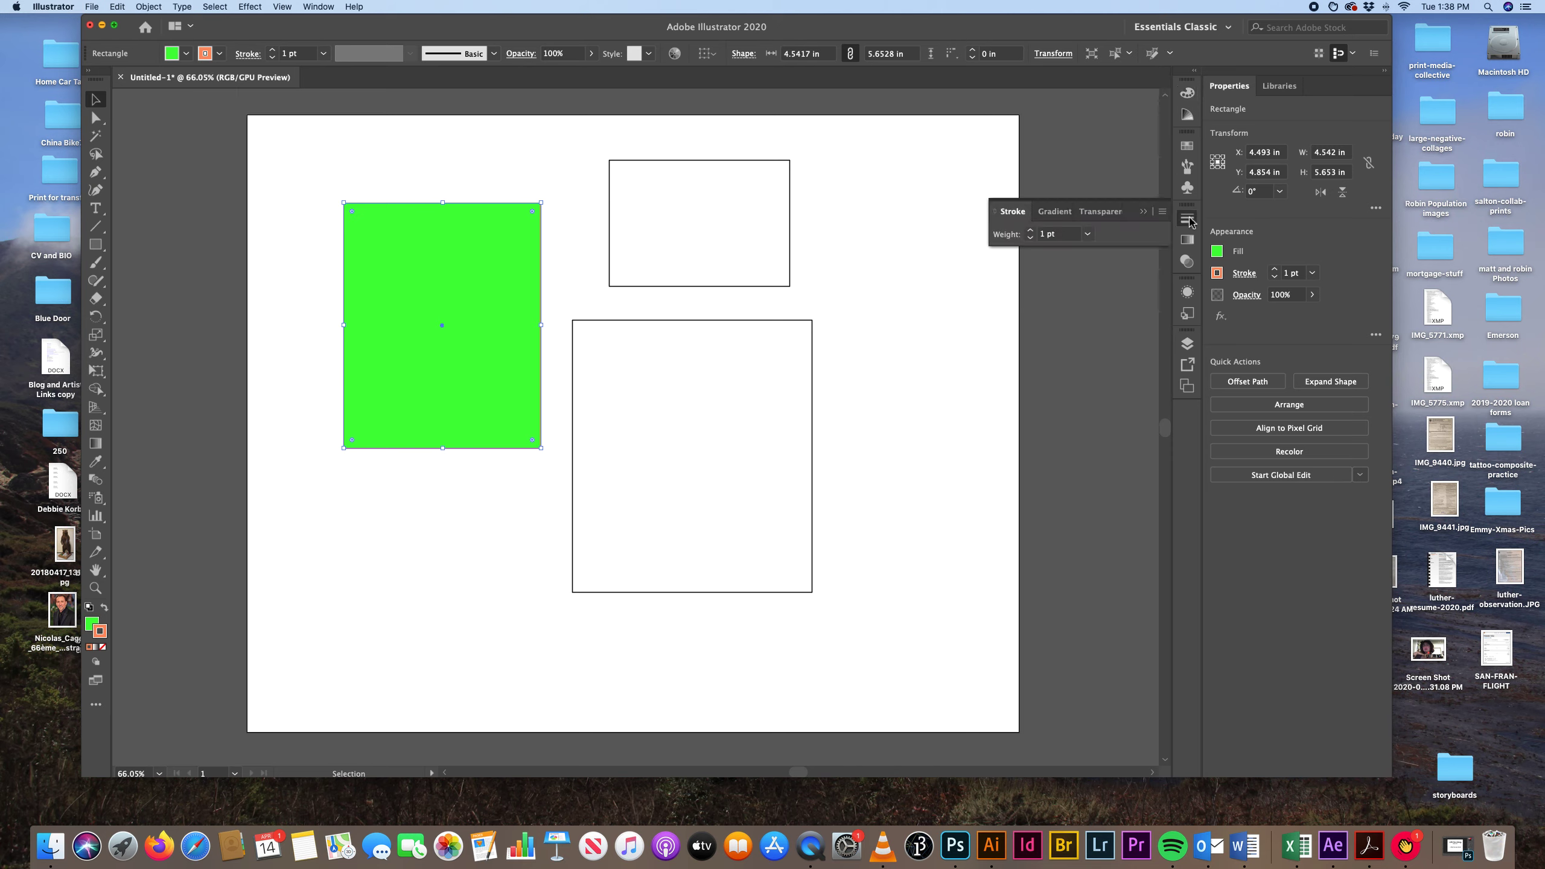
{"action": "left_click", "coordinate": [1087, 235]}
{"action": "left_click", "coordinate": [1107, 418]}
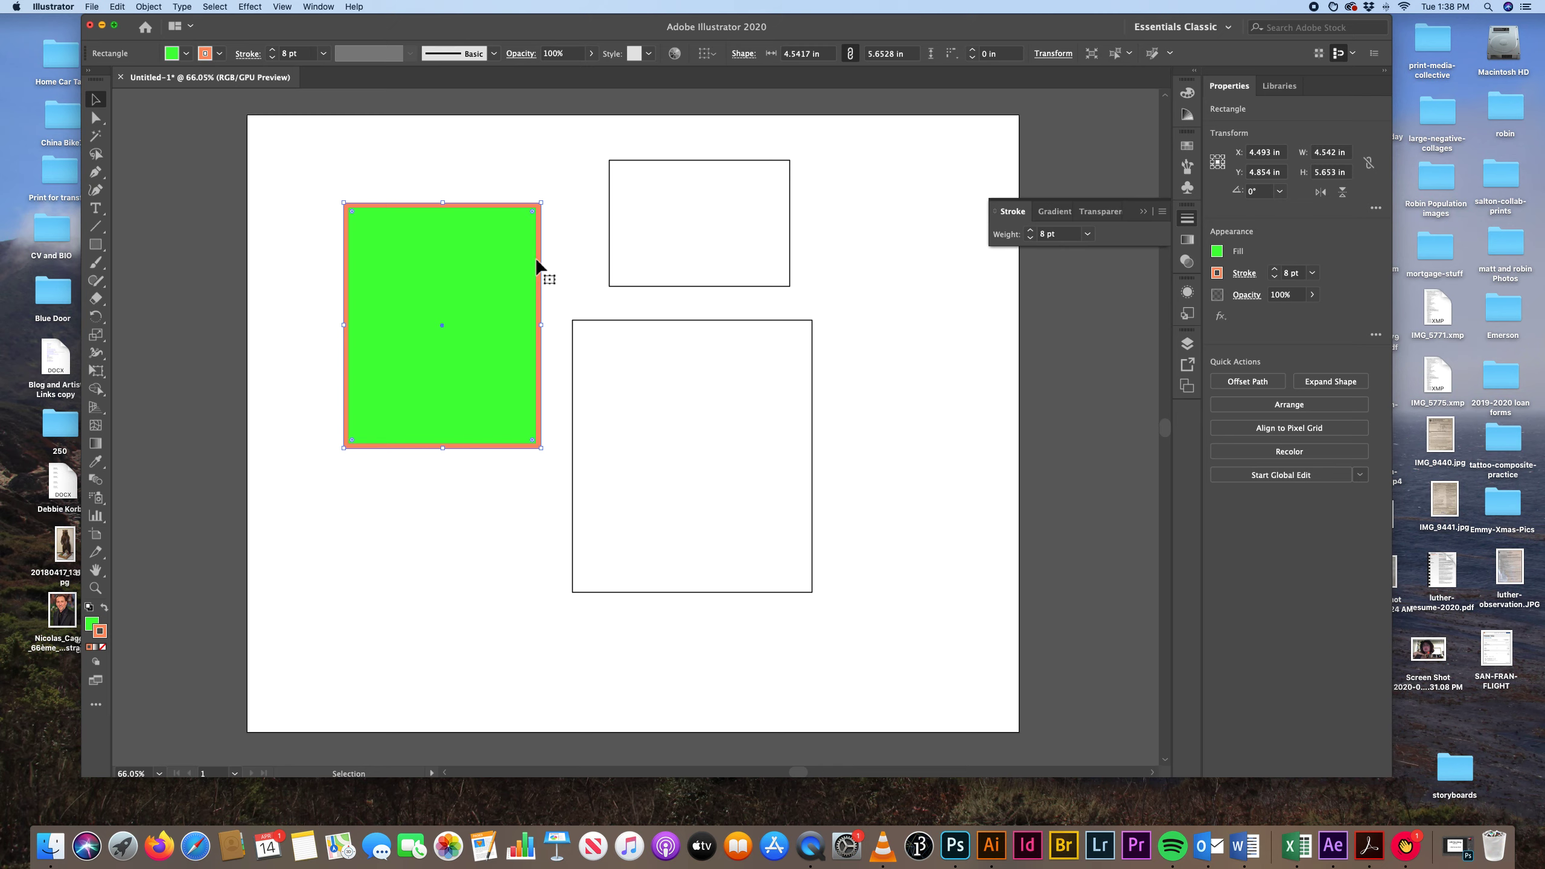
{"action": "left_click", "coordinate": [1187, 93]}
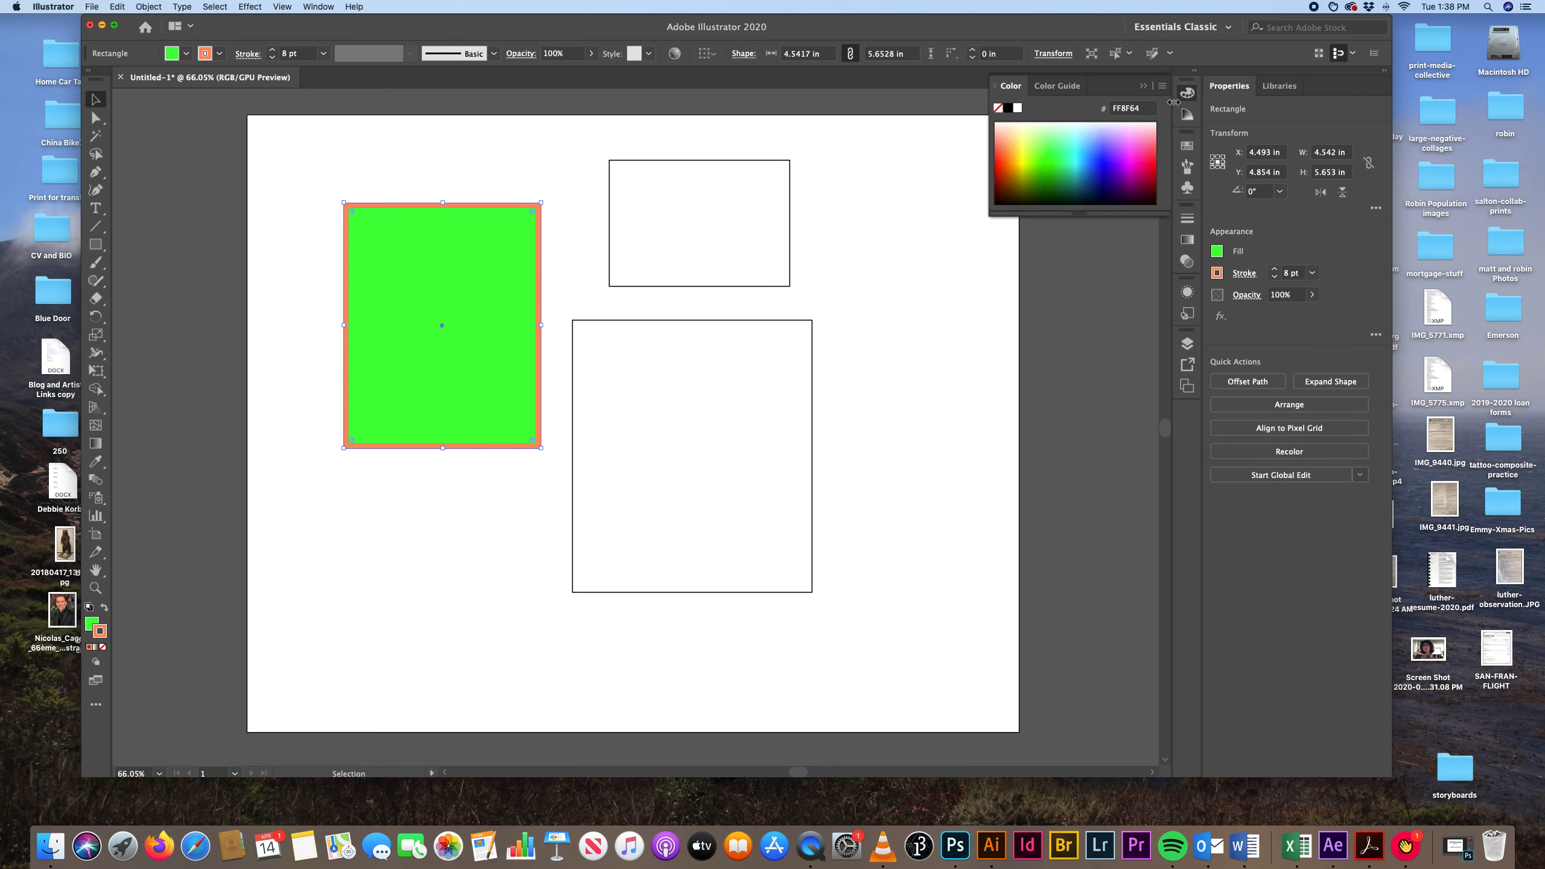
Change the green rectangle's stroke to a more saturated orange (FF7324) from the colour spectrum.
{"action": "left_click", "coordinate": [1004, 159]}
{"action": "left_click", "coordinate": [1006, 158]}
{"action": "left_click", "coordinate": [1008, 158]}
{"action": "left_click", "coordinate": [1008, 158]}
{"action": "left_click", "coordinate": [1003, 157]}
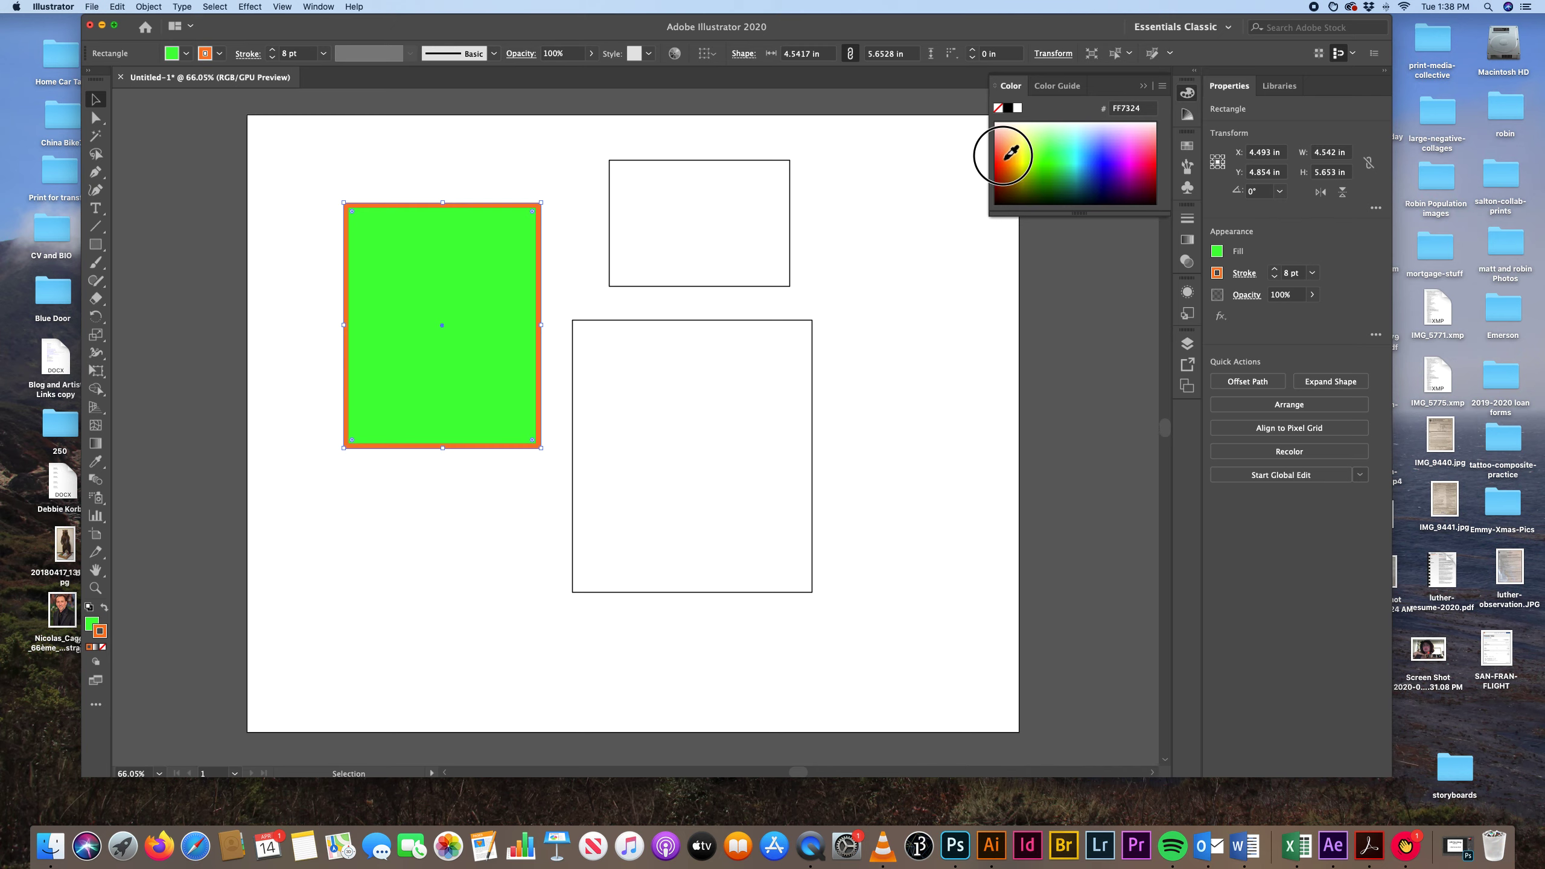
Give the upper rectangle a yellow stroke (E8FF00) with a weight of 4 pt.
{"action": "left_click", "coordinate": [676, 189]}
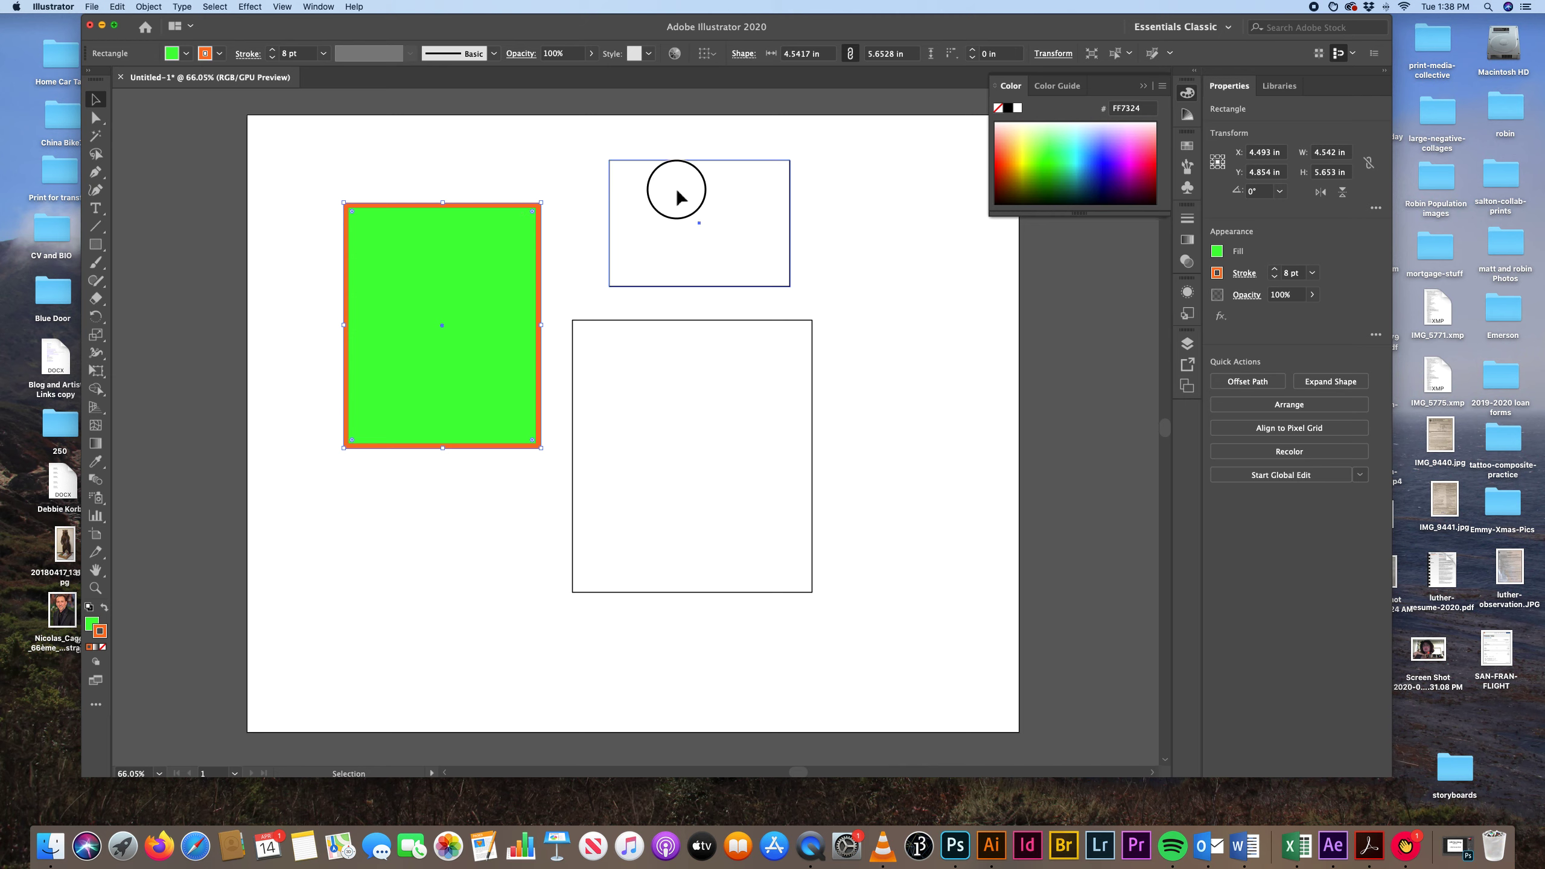
{"action": "left_click", "coordinate": [1024, 166]}
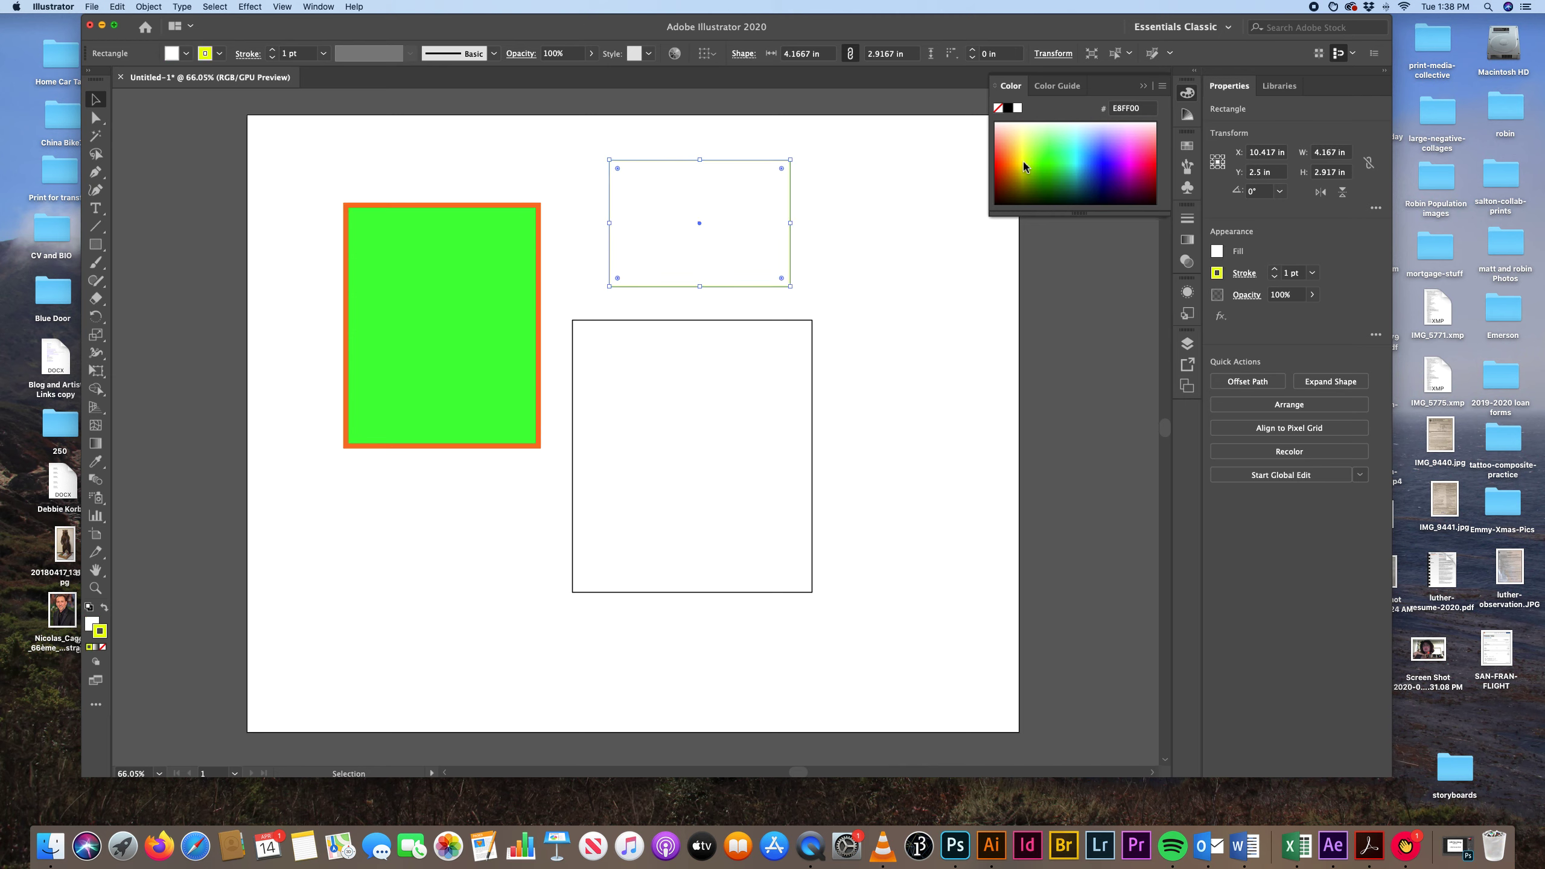
{"action": "left_click", "coordinate": [1186, 218]}
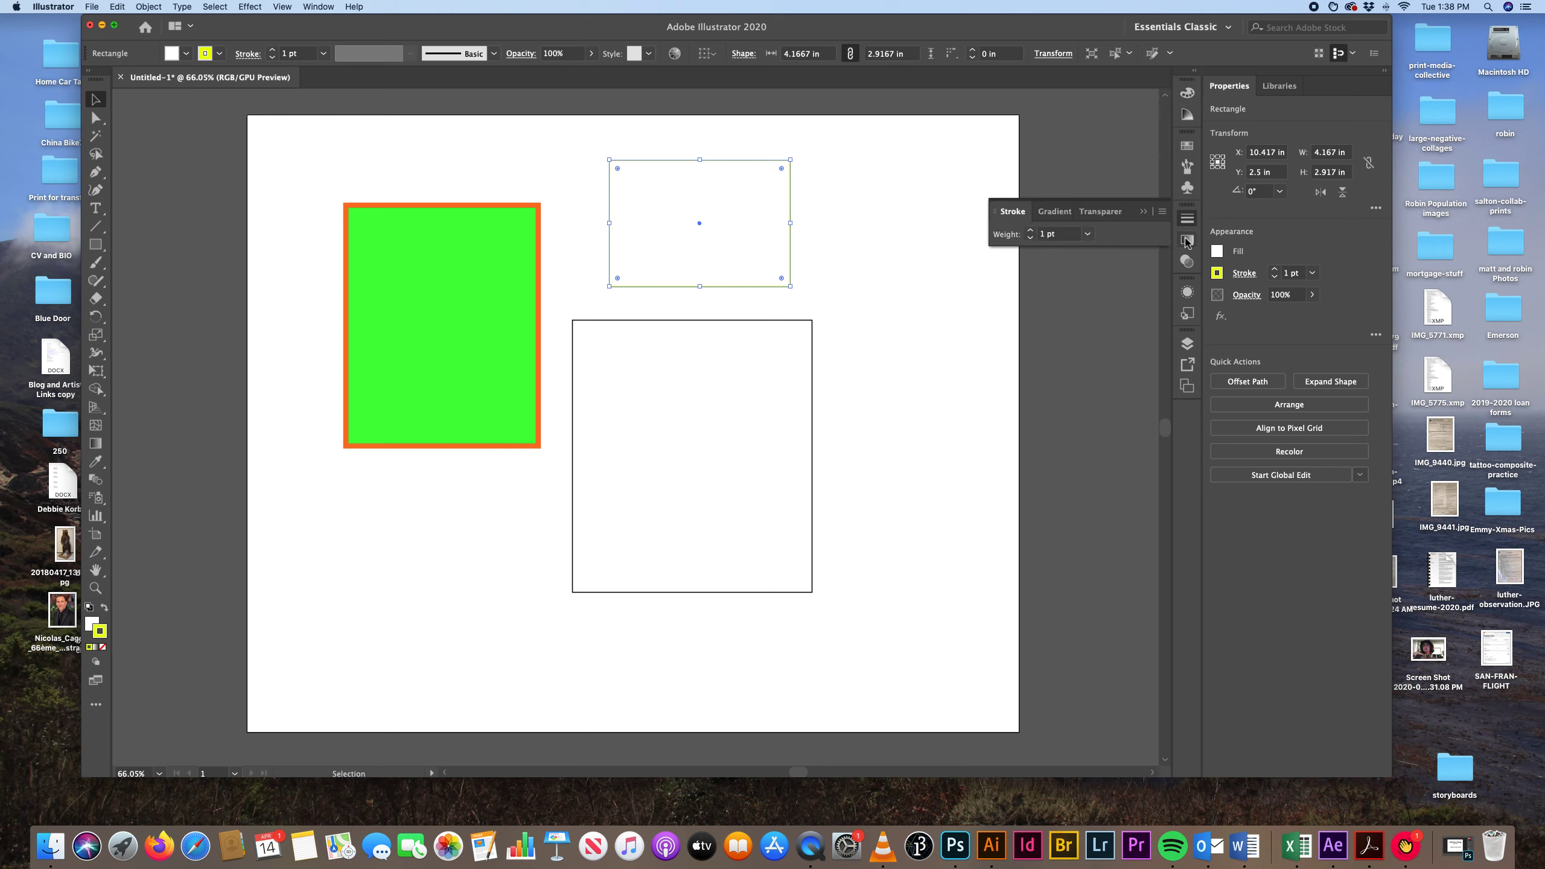
{"action": "left_click", "coordinate": [1087, 233]}
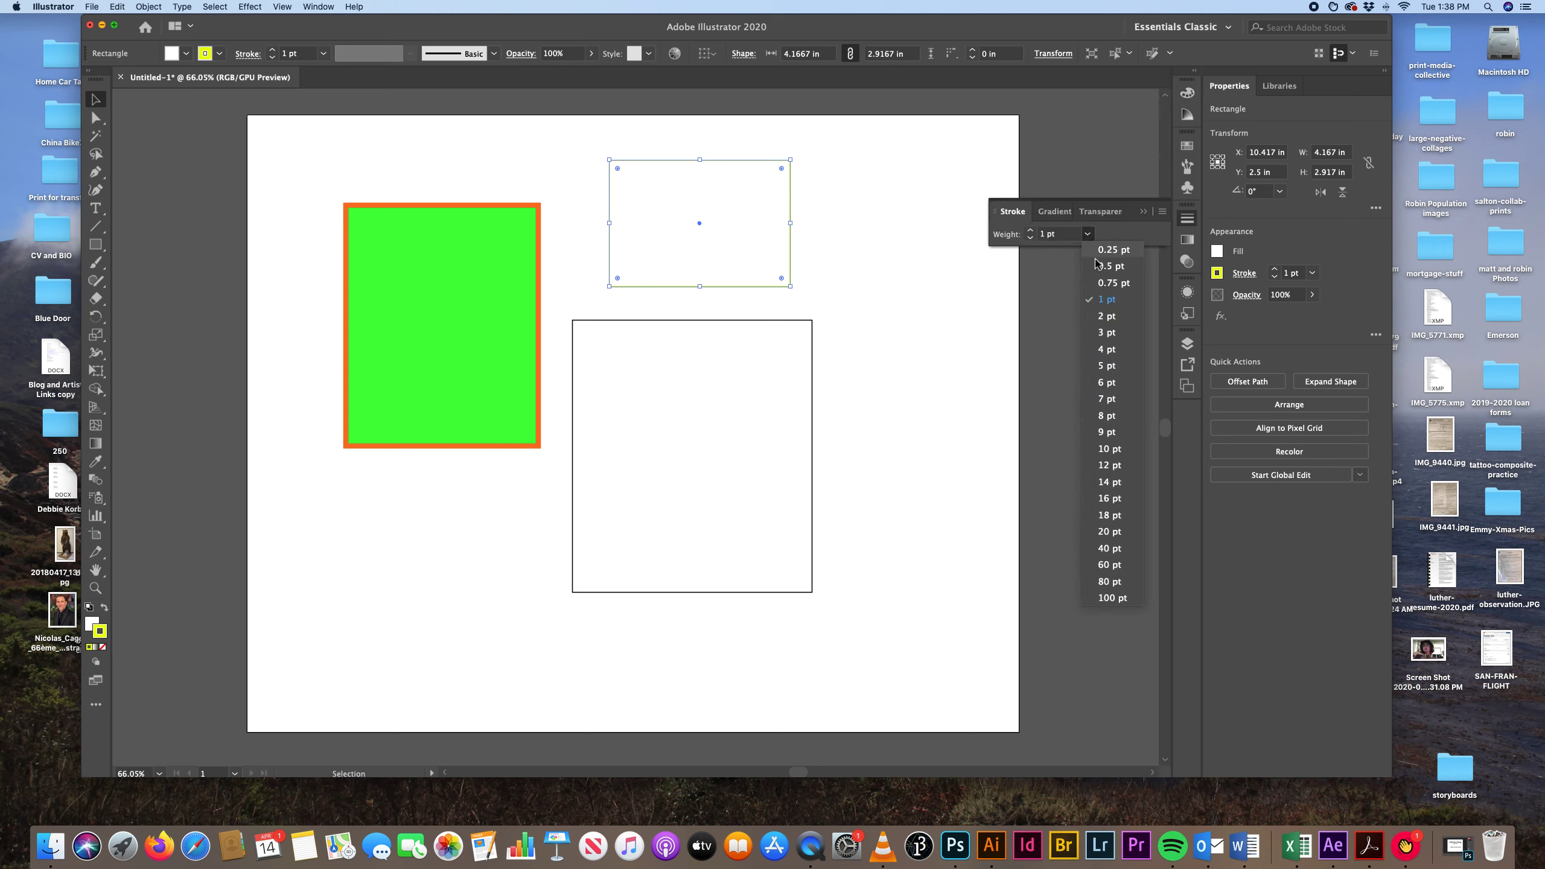
{"action": "left_click", "coordinate": [1110, 362]}
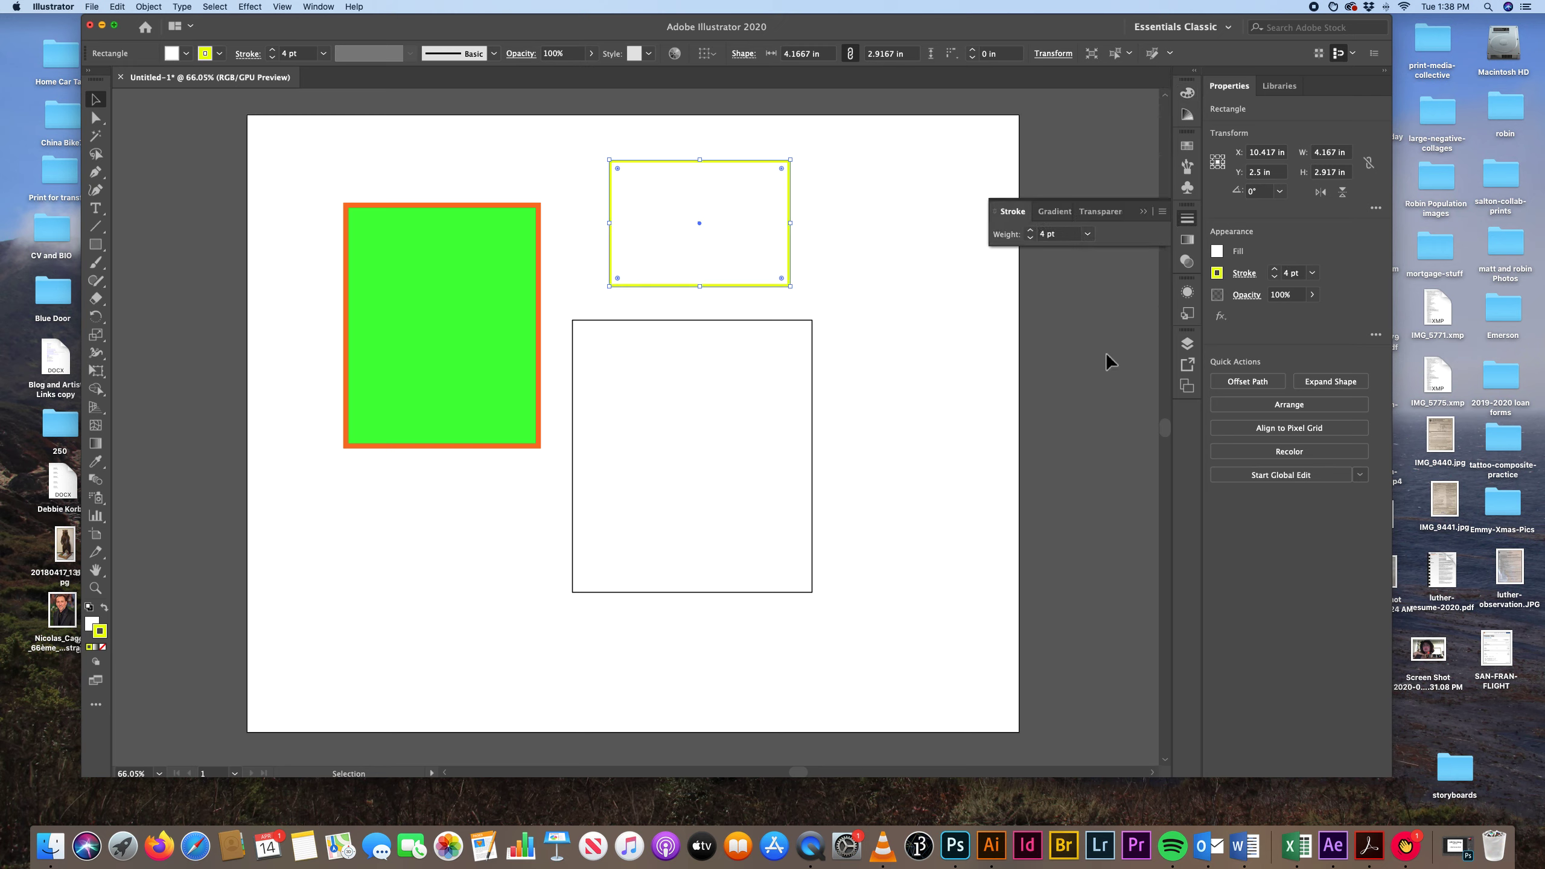
Fill the yellow-outlined upper rectangle with dark purple (51005F).
{"action": "left_click", "coordinate": [1185, 95]}
{"action": "key", "text": "x"}
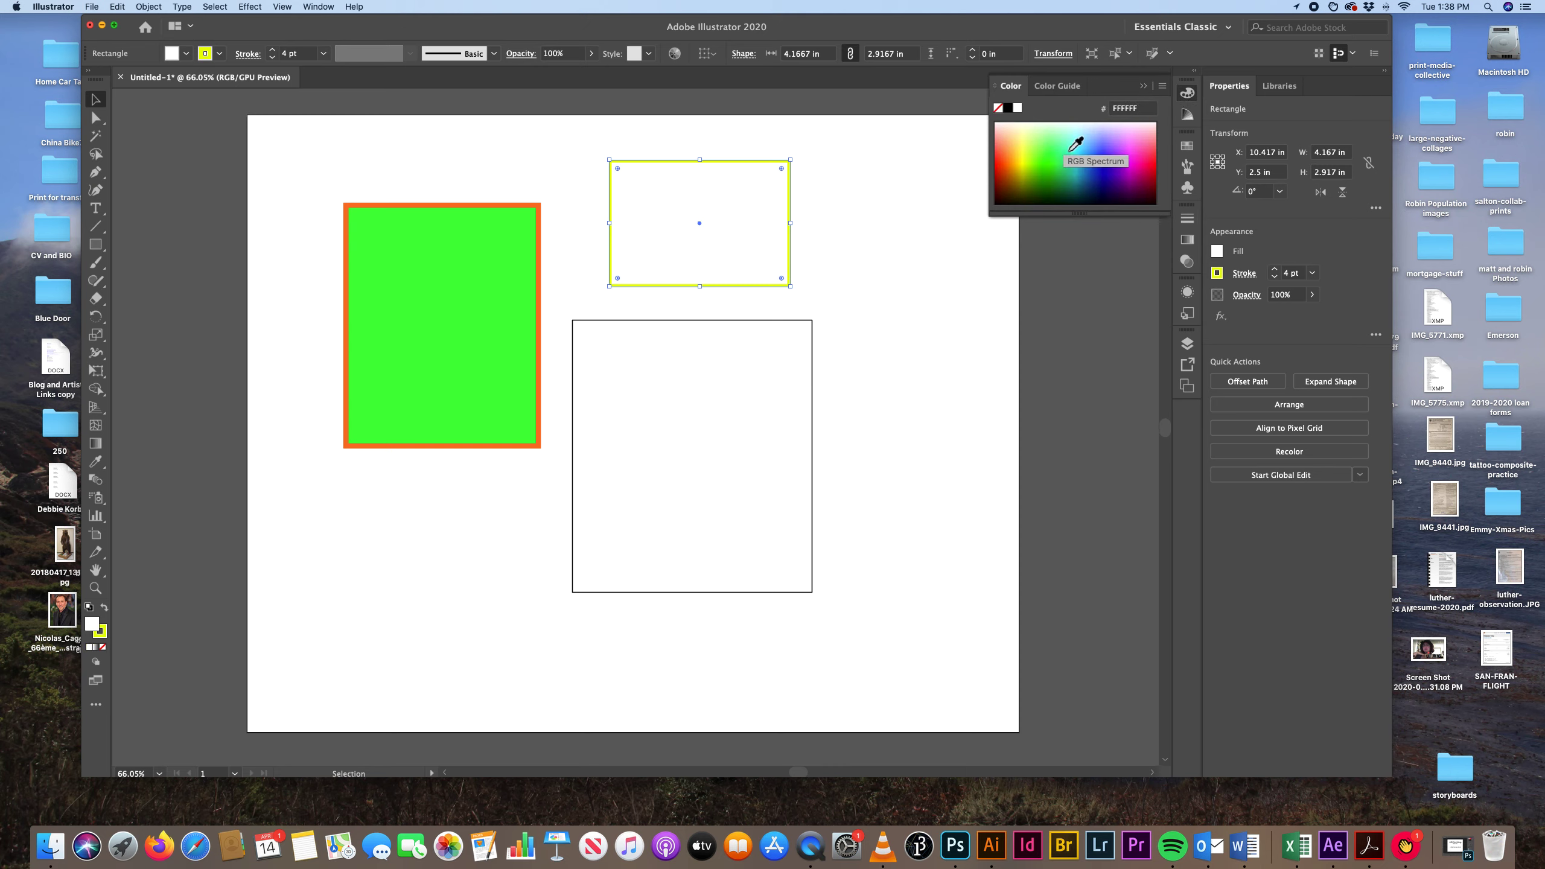
{"action": "key", "text": "x"}
{"action": "key", "text": "x"}
{"action": "left_click", "coordinate": [1124, 188]}
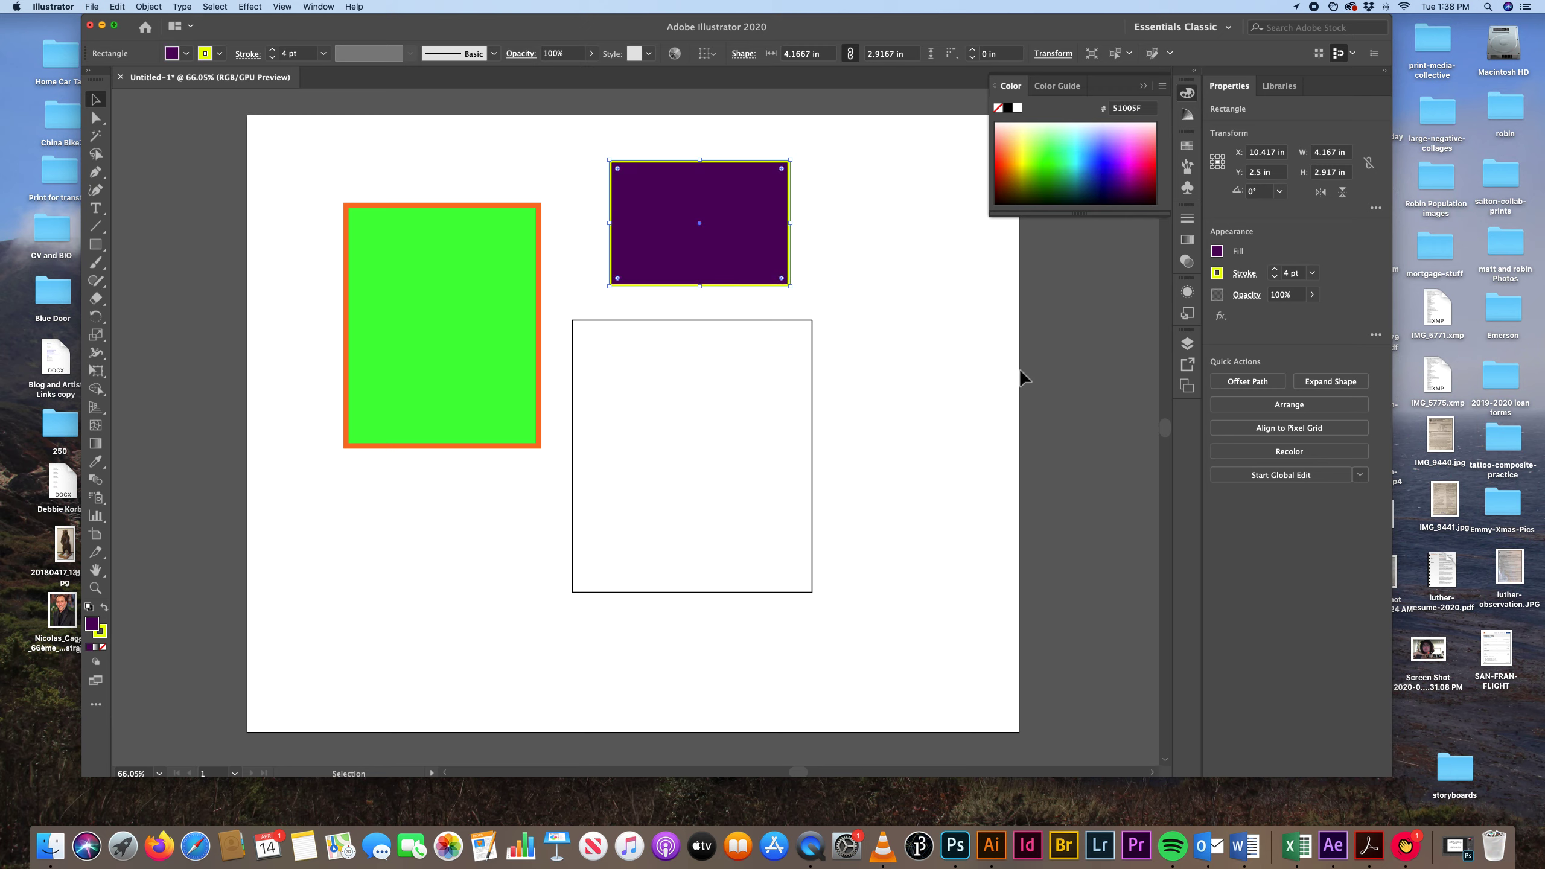
Give the large lower rectangle a bright blue fill and a light orange stroke.
{"action": "left_click", "coordinate": [641, 421]}
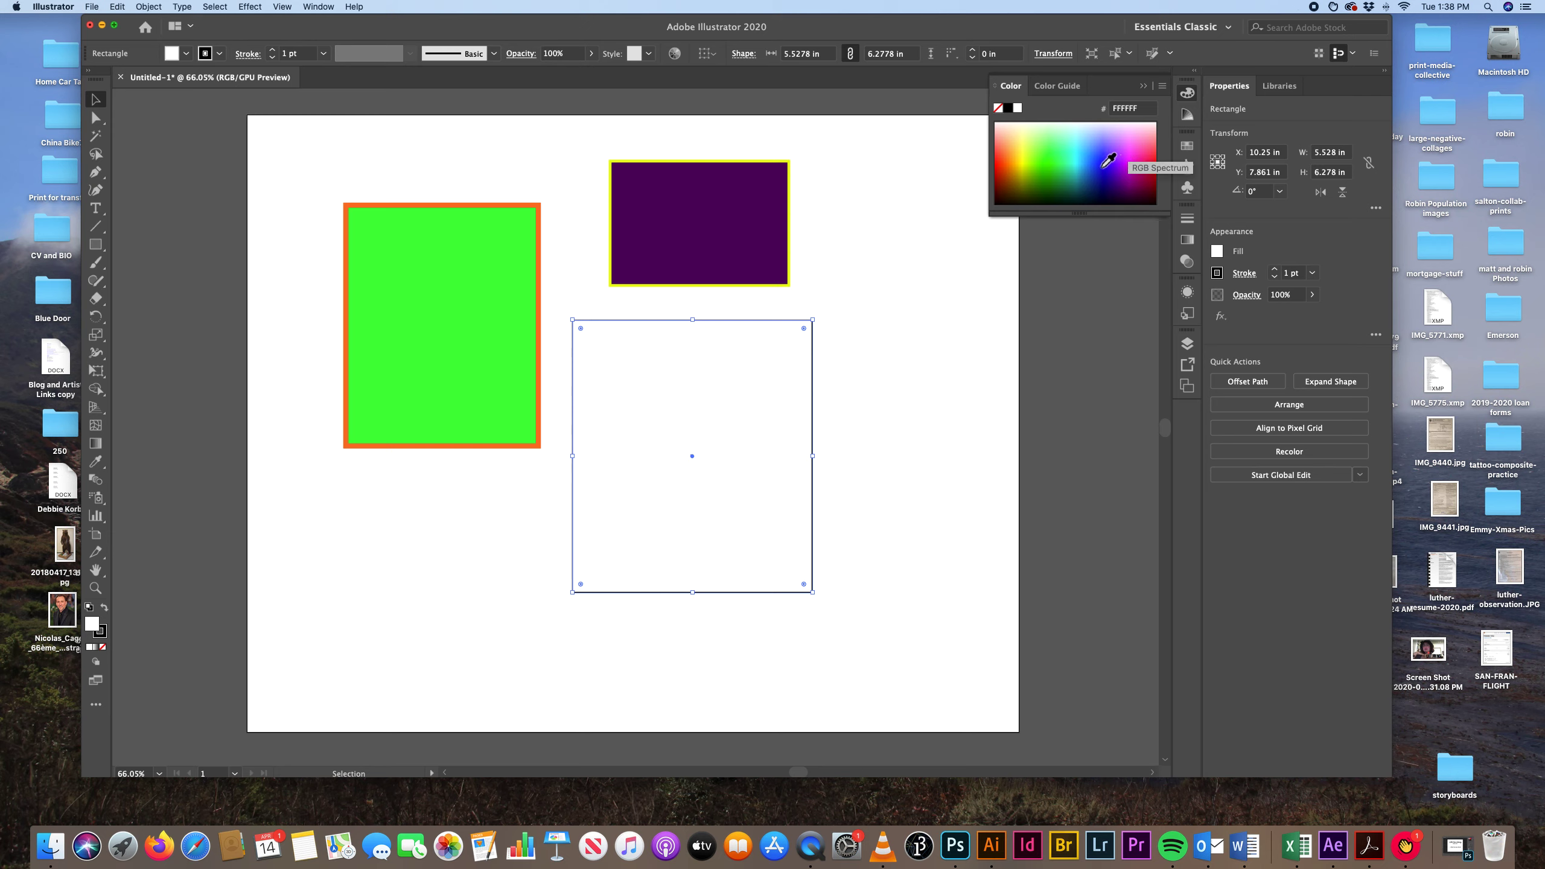
{"action": "left_click", "coordinate": [1103, 165]}
{"action": "key", "text": "x"}
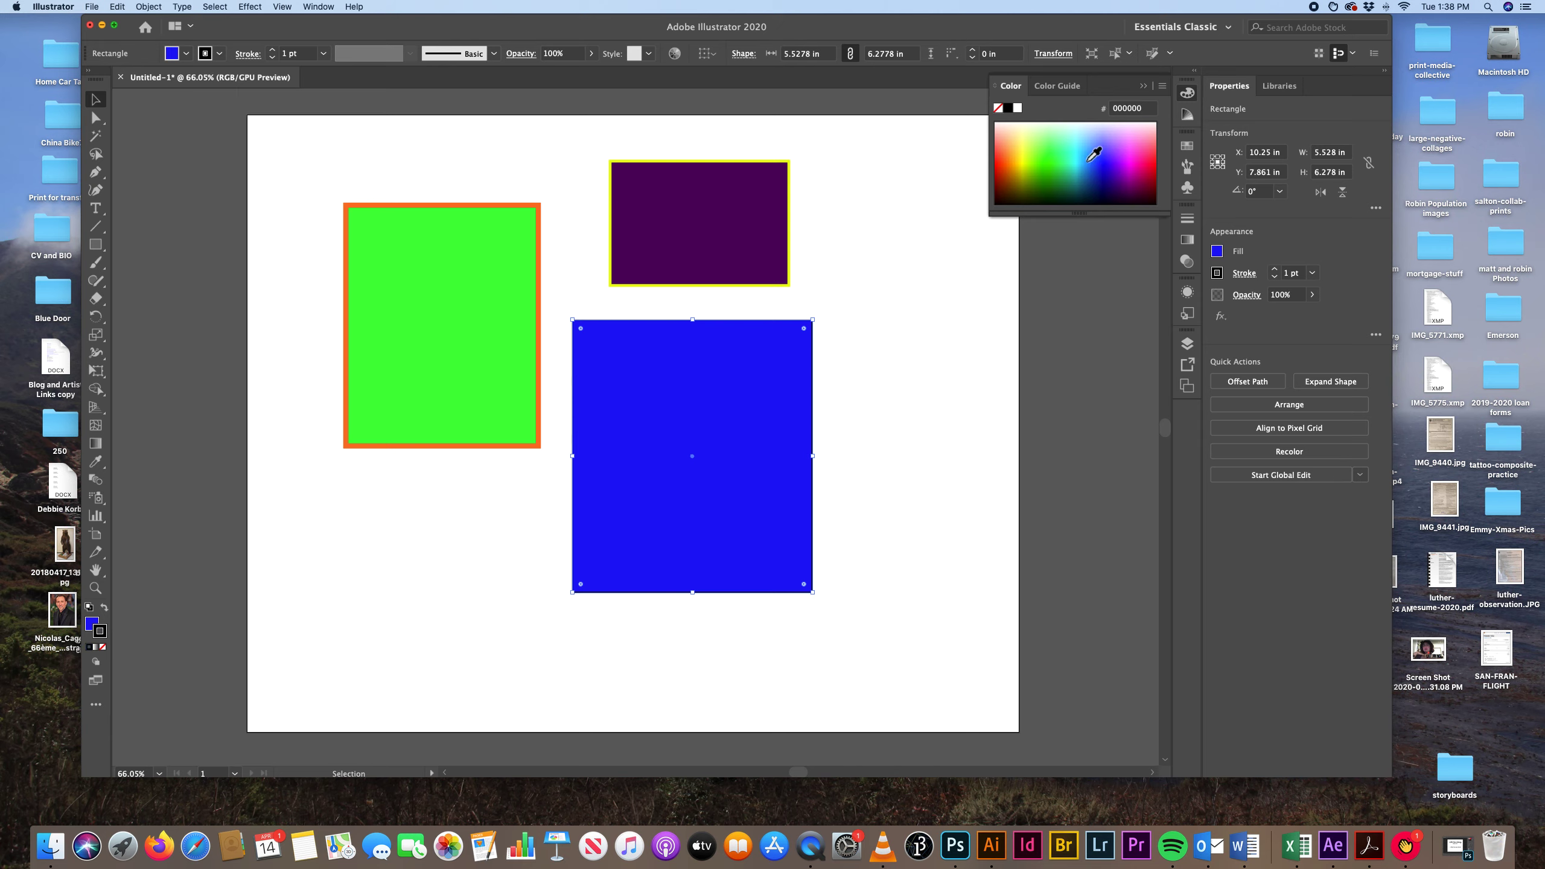
{"action": "left_click", "coordinate": [1015, 143]}
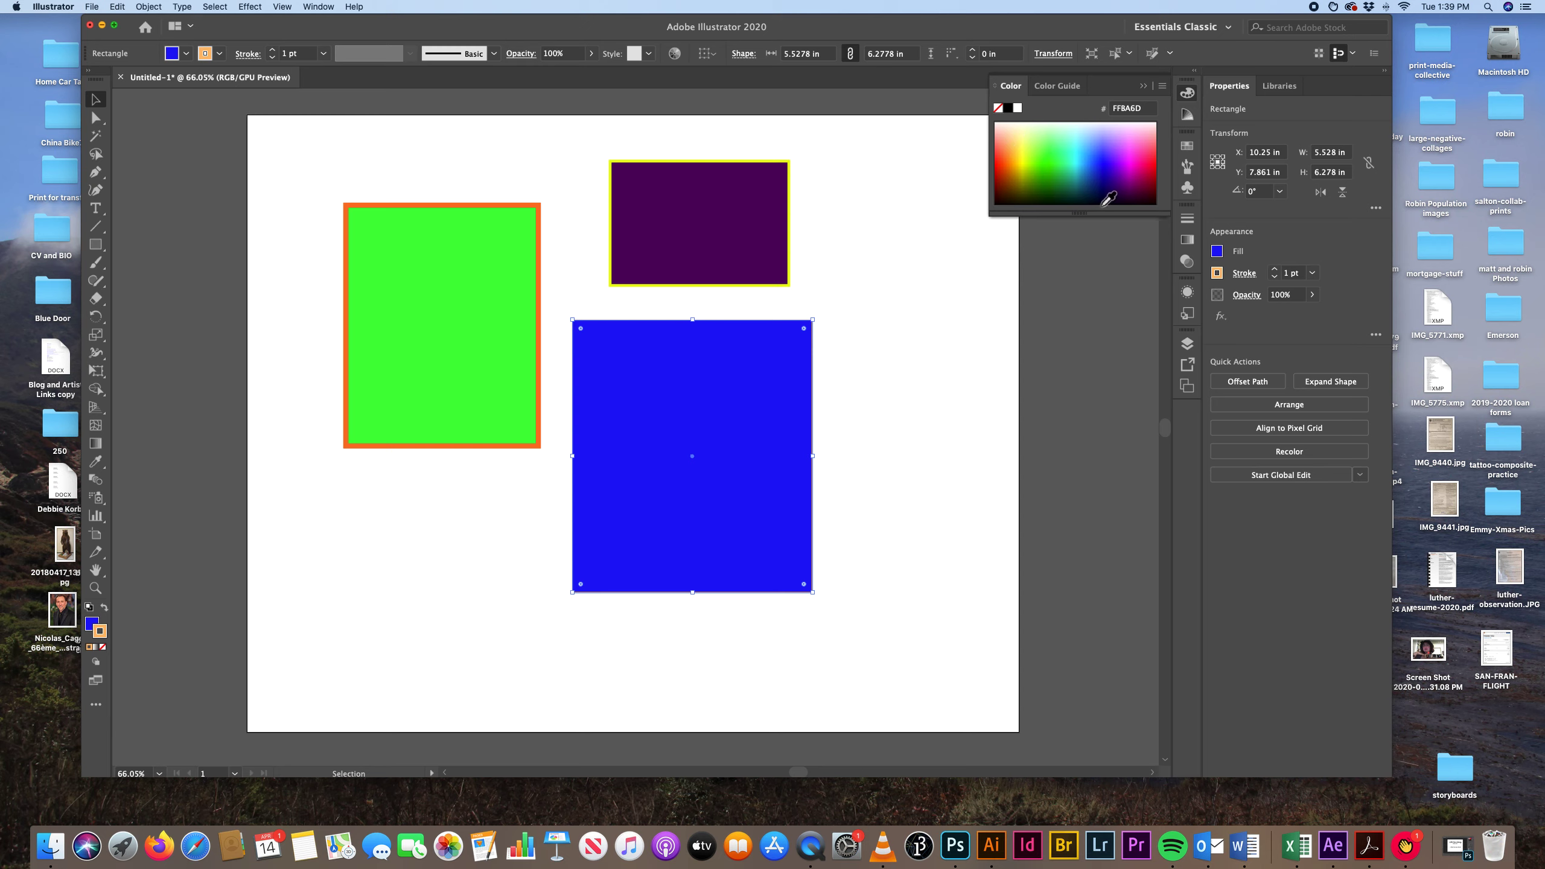
Set the blue rectangle's stroke weight to 10 pt.
{"action": "left_click", "coordinate": [1187, 221]}
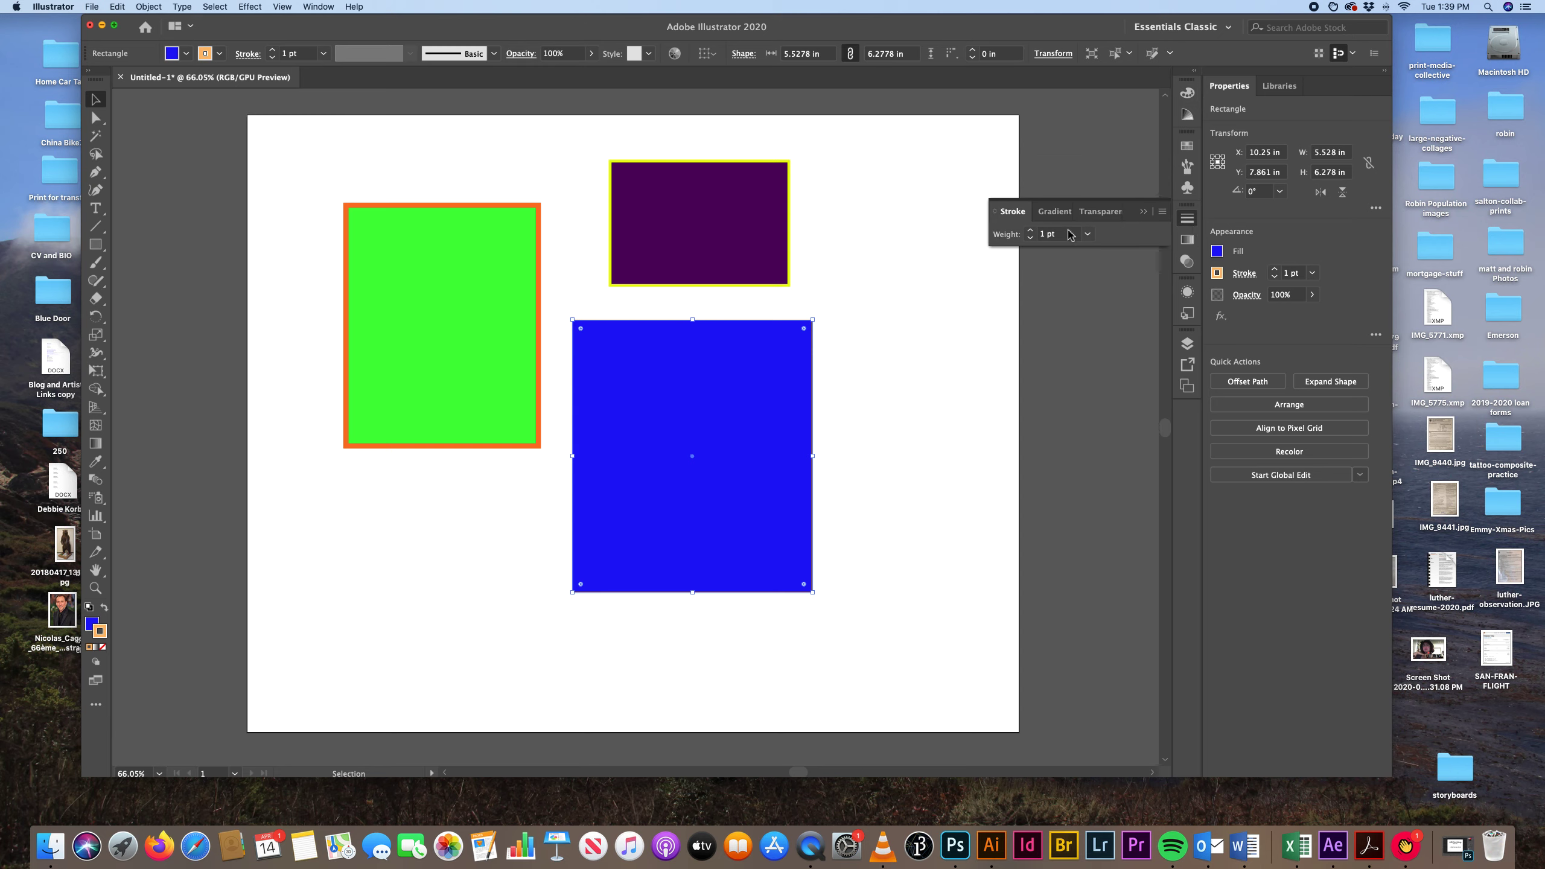
{"action": "left_click", "coordinate": [1090, 236]}
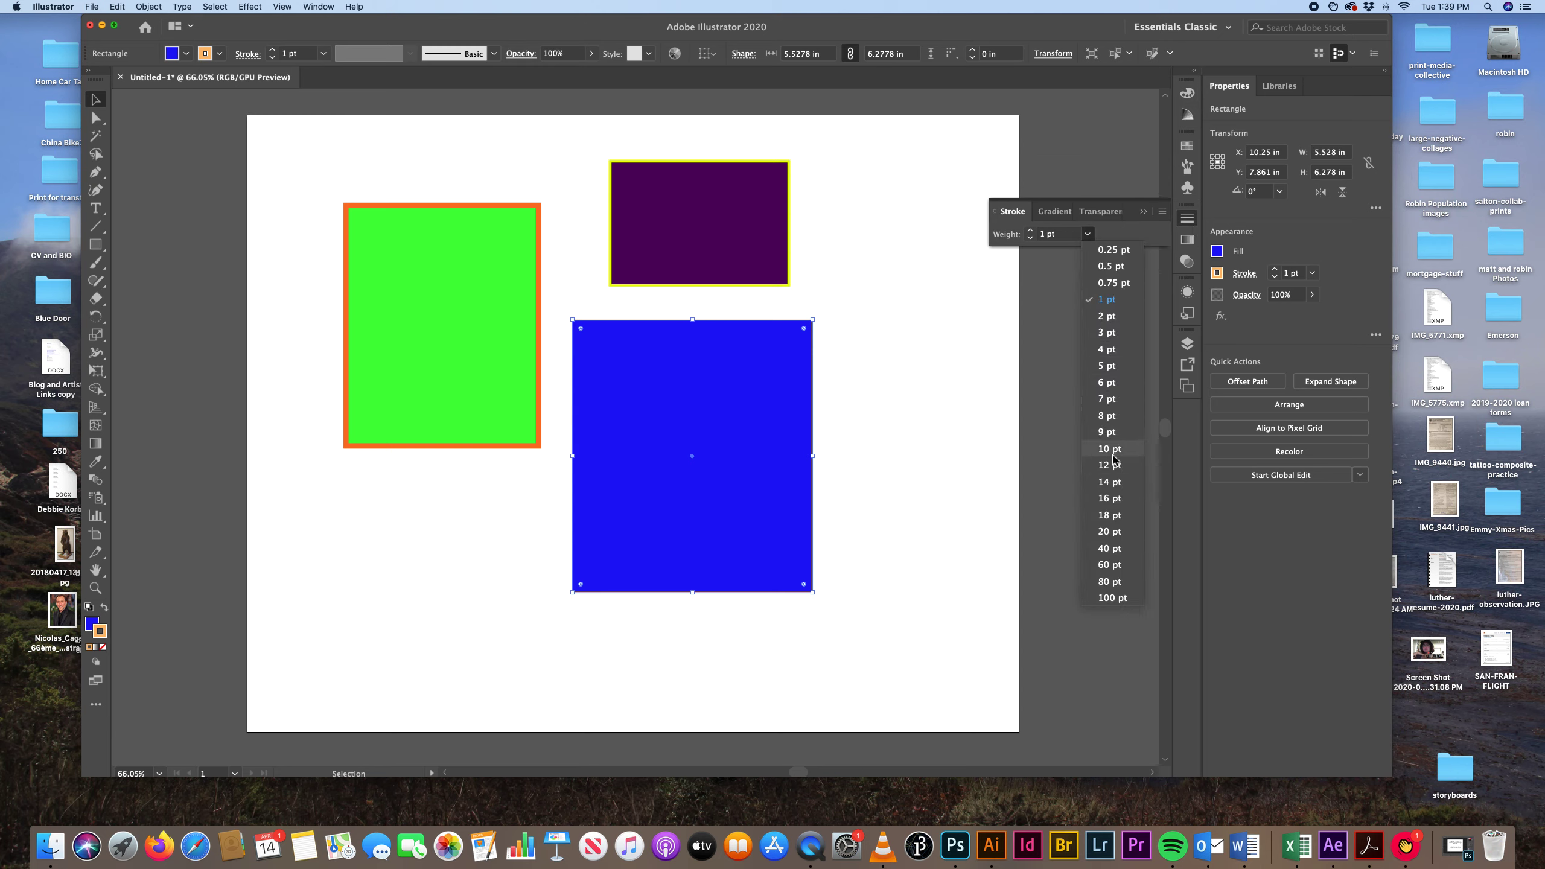
{"action": "left_click", "coordinate": [1116, 461]}
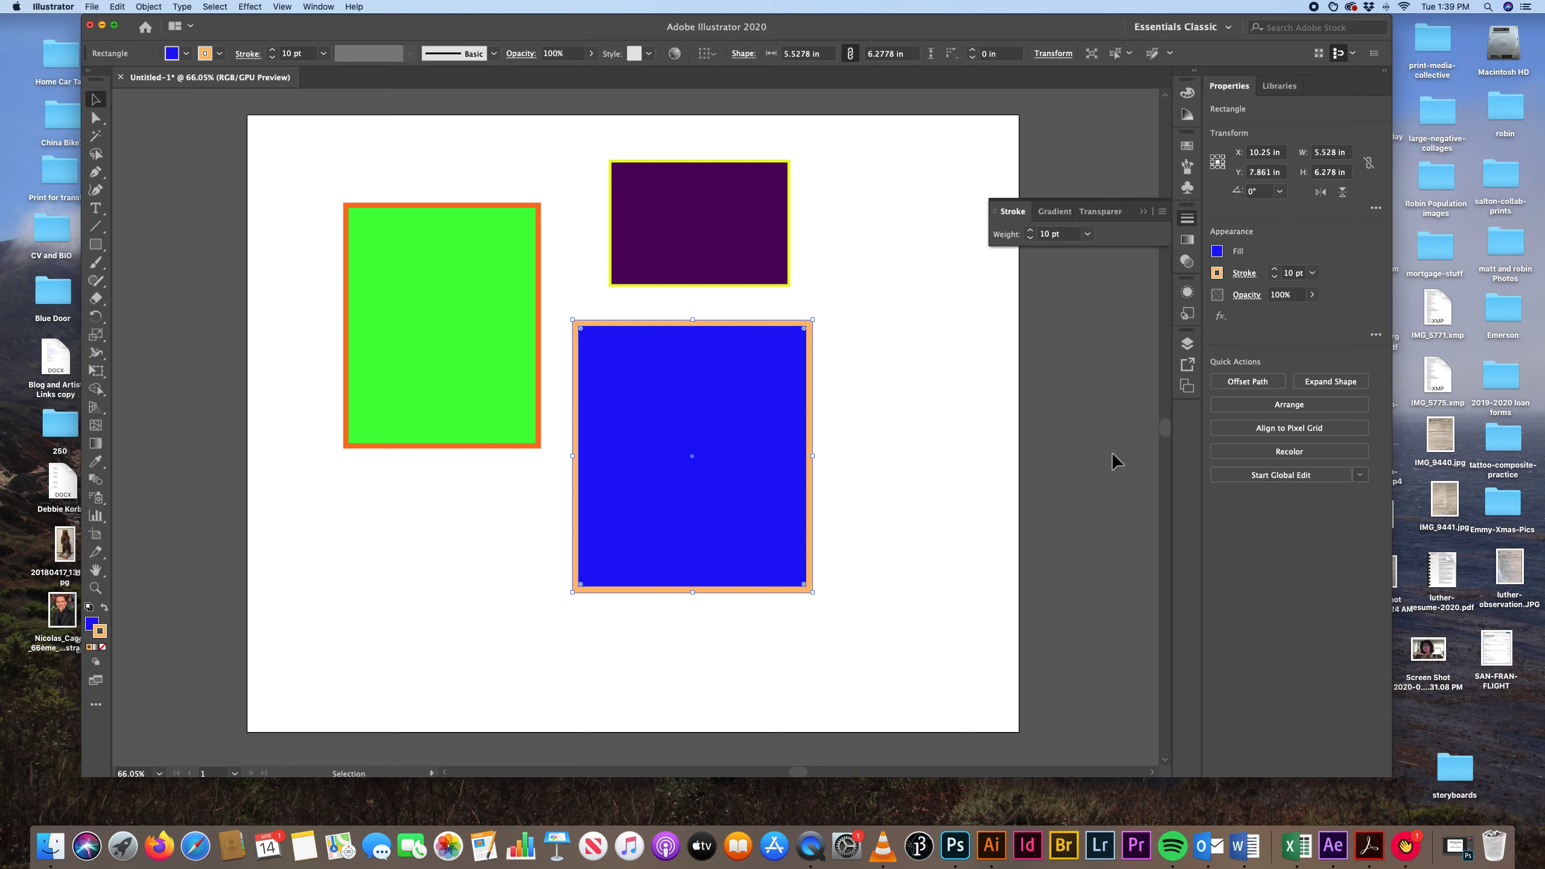
Move the purple rectangle down and left over the blue one, and the green rectangle right and slightly up to overlap both.
{"action": "left_click", "coordinate": [768, 266]}
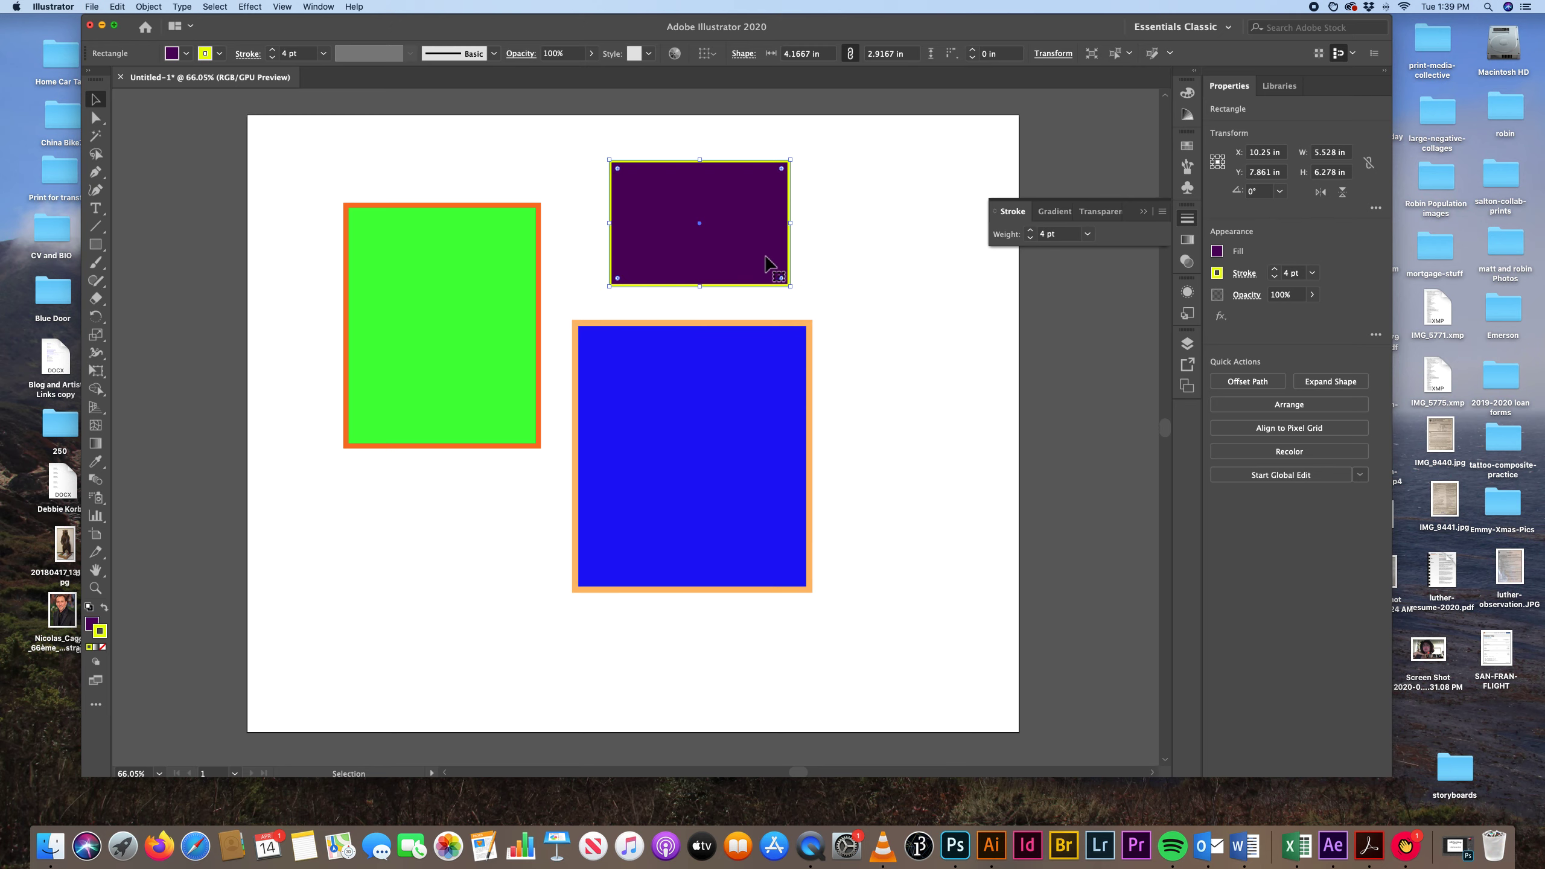
{"action": "left_click", "coordinate": [857, 246]}
{"action": "left_click_drag", "start_coordinate": [735, 233], "coordinate": [677, 294]}
{"action": "left_click_drag", "start_coordinate": [511, 310], "coordinate": [589, 297]}
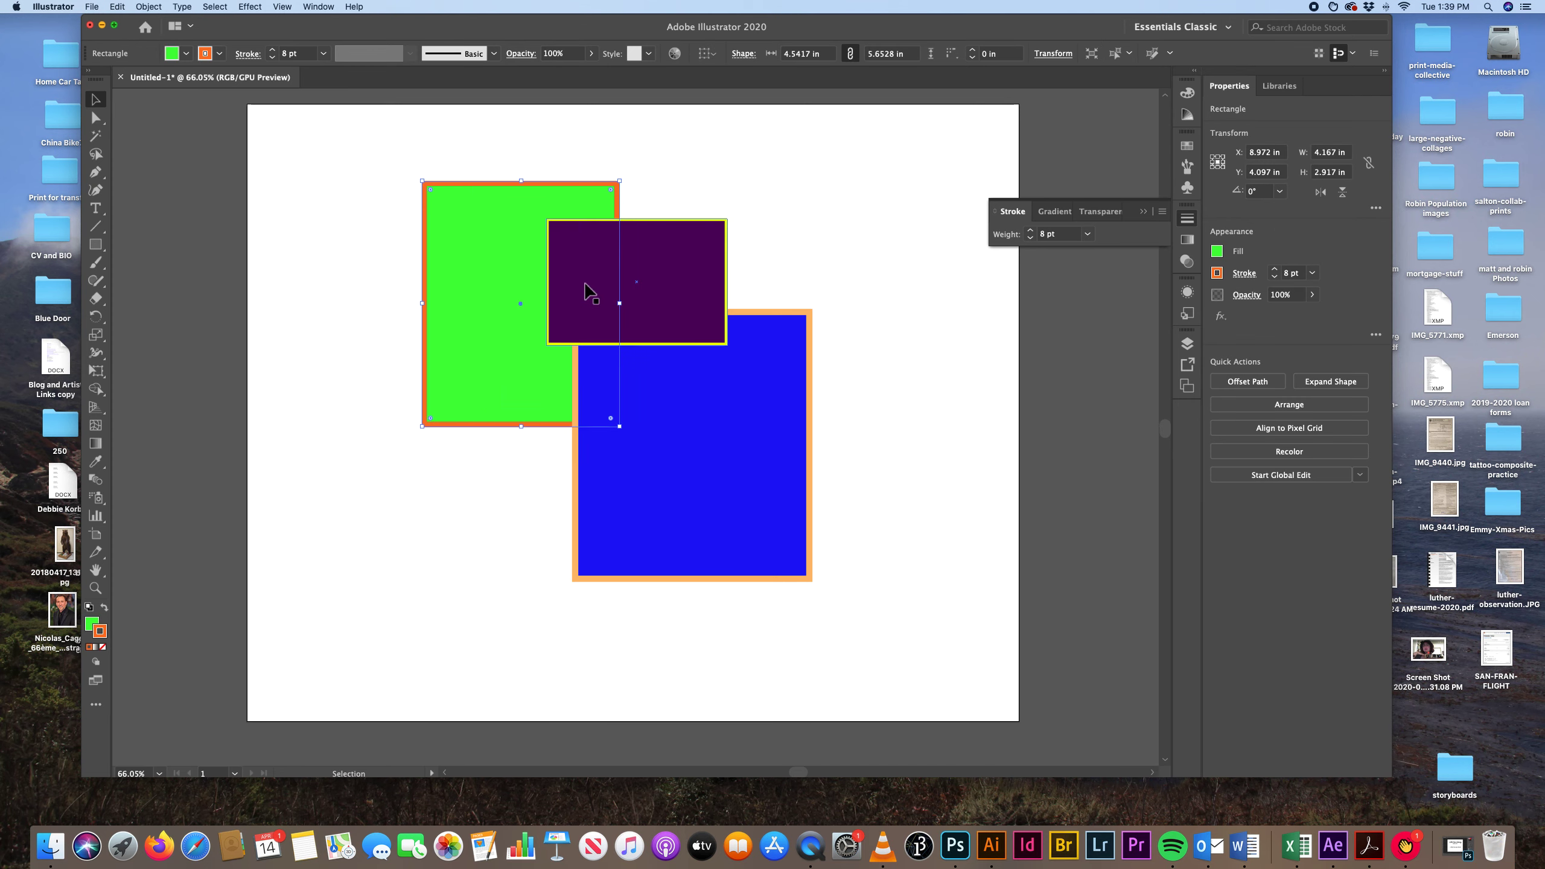
Try sending the purple rectangle to the back of the stack, undo it, and deselect the rectangle.
{"action": "left_click", "coordinate": [716, 275]}
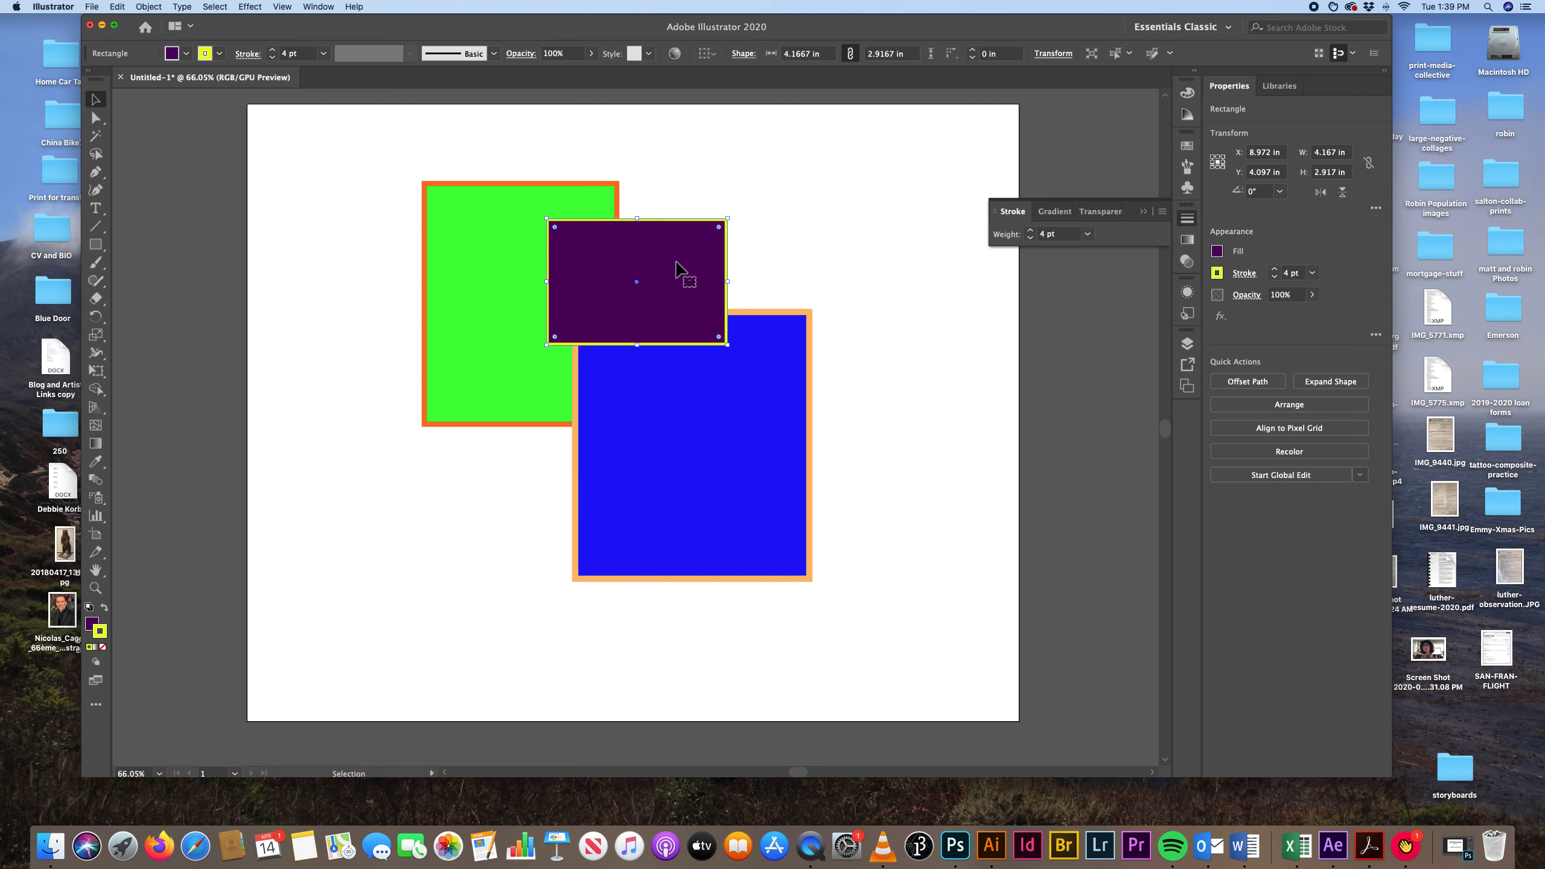
{"action": "right_click", "coordinate": [677, 266]}
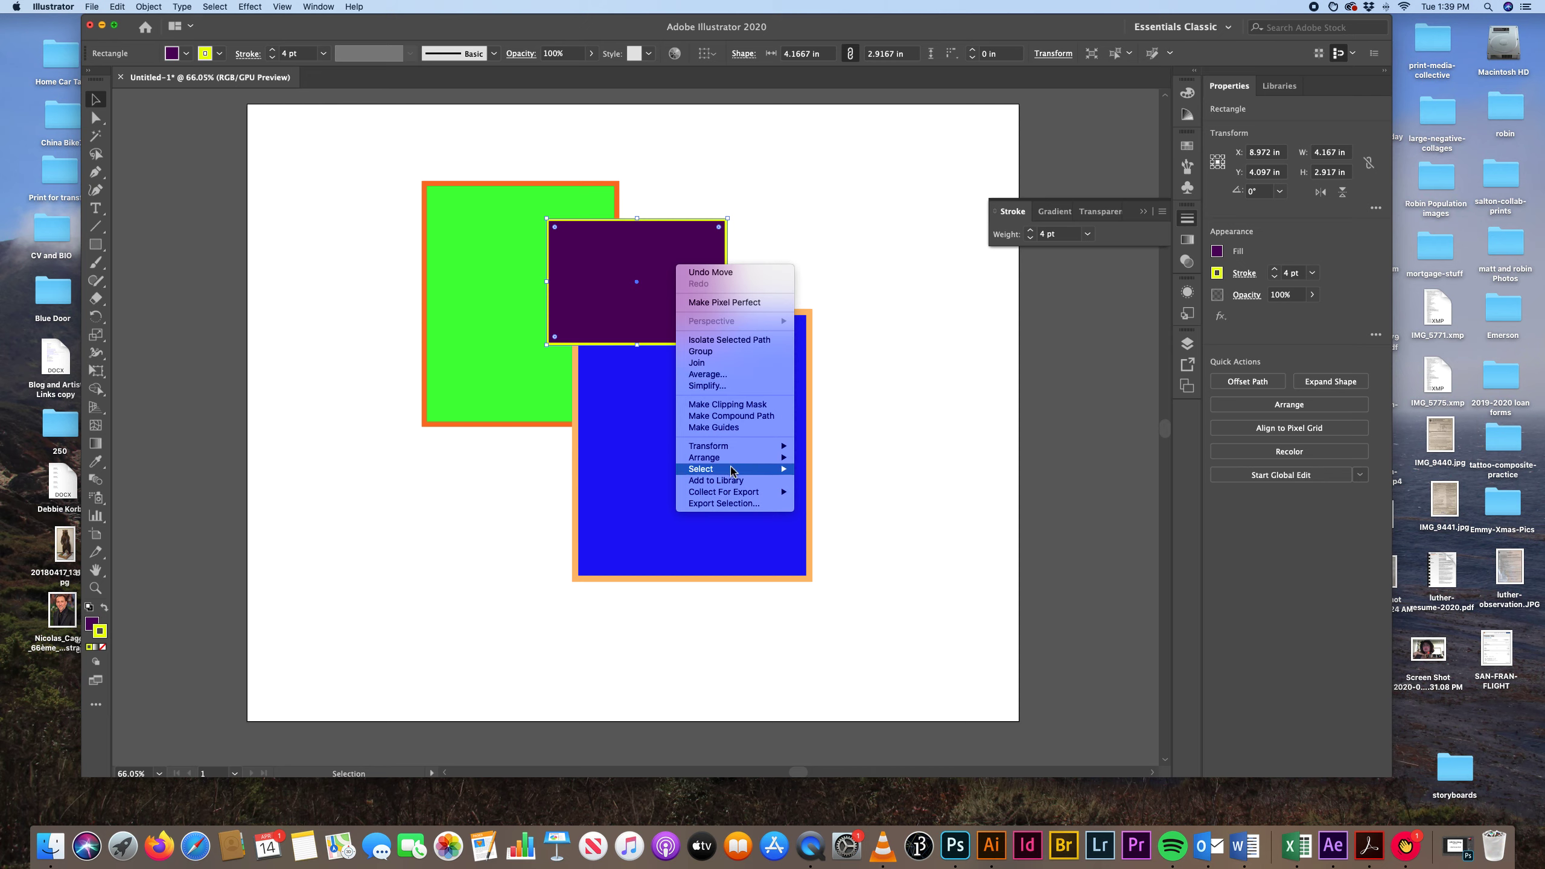
{"action": "mouse_move", "coordinate": [738, 463]}
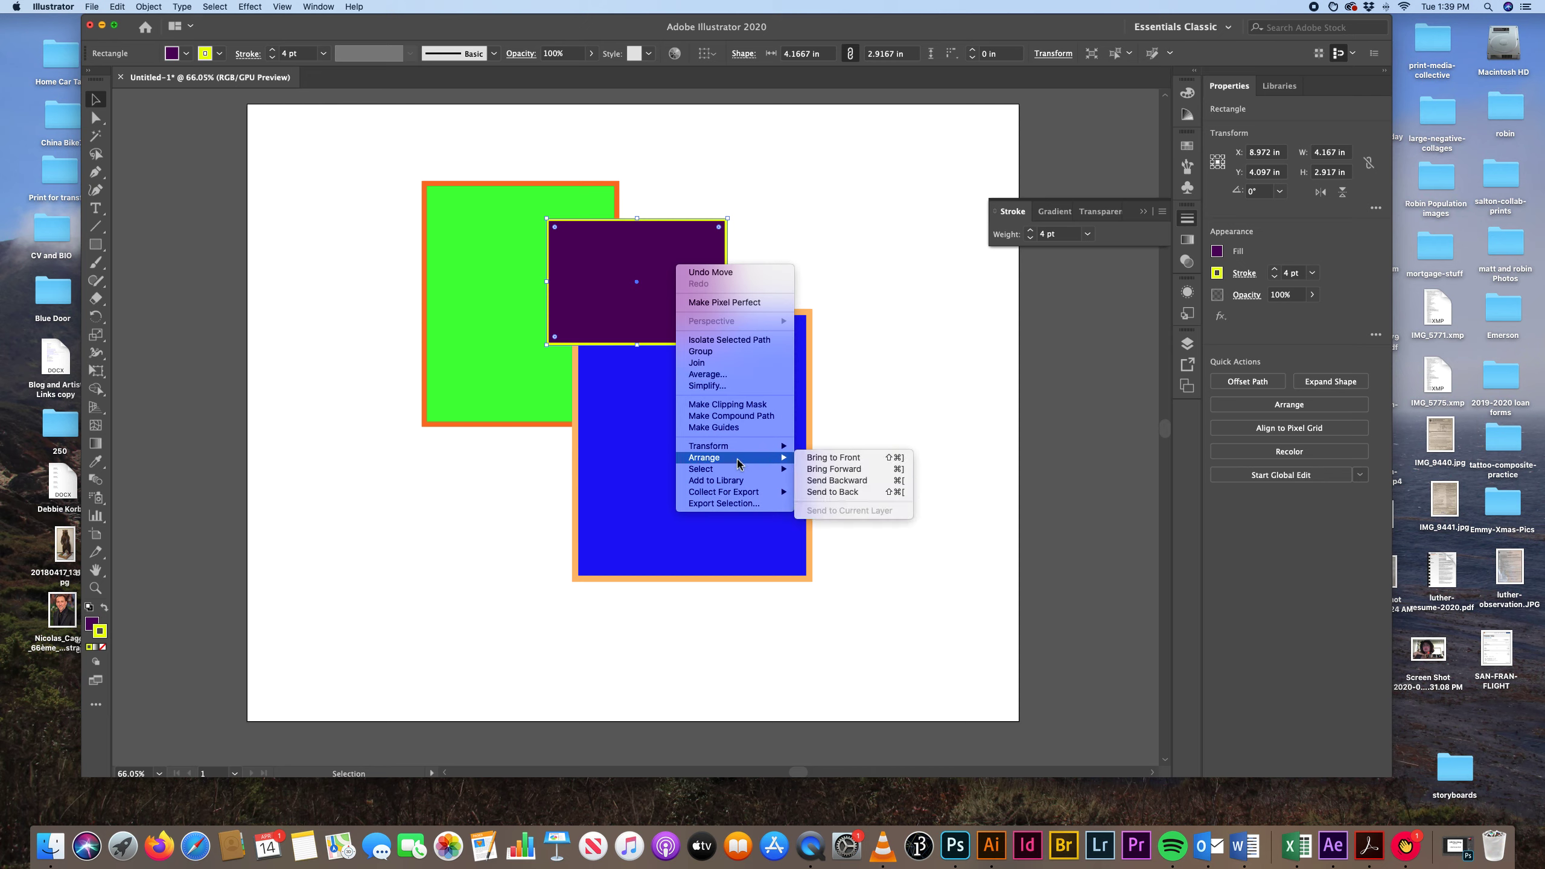
{"action": "left_click", "coordinate": [831, 492]}
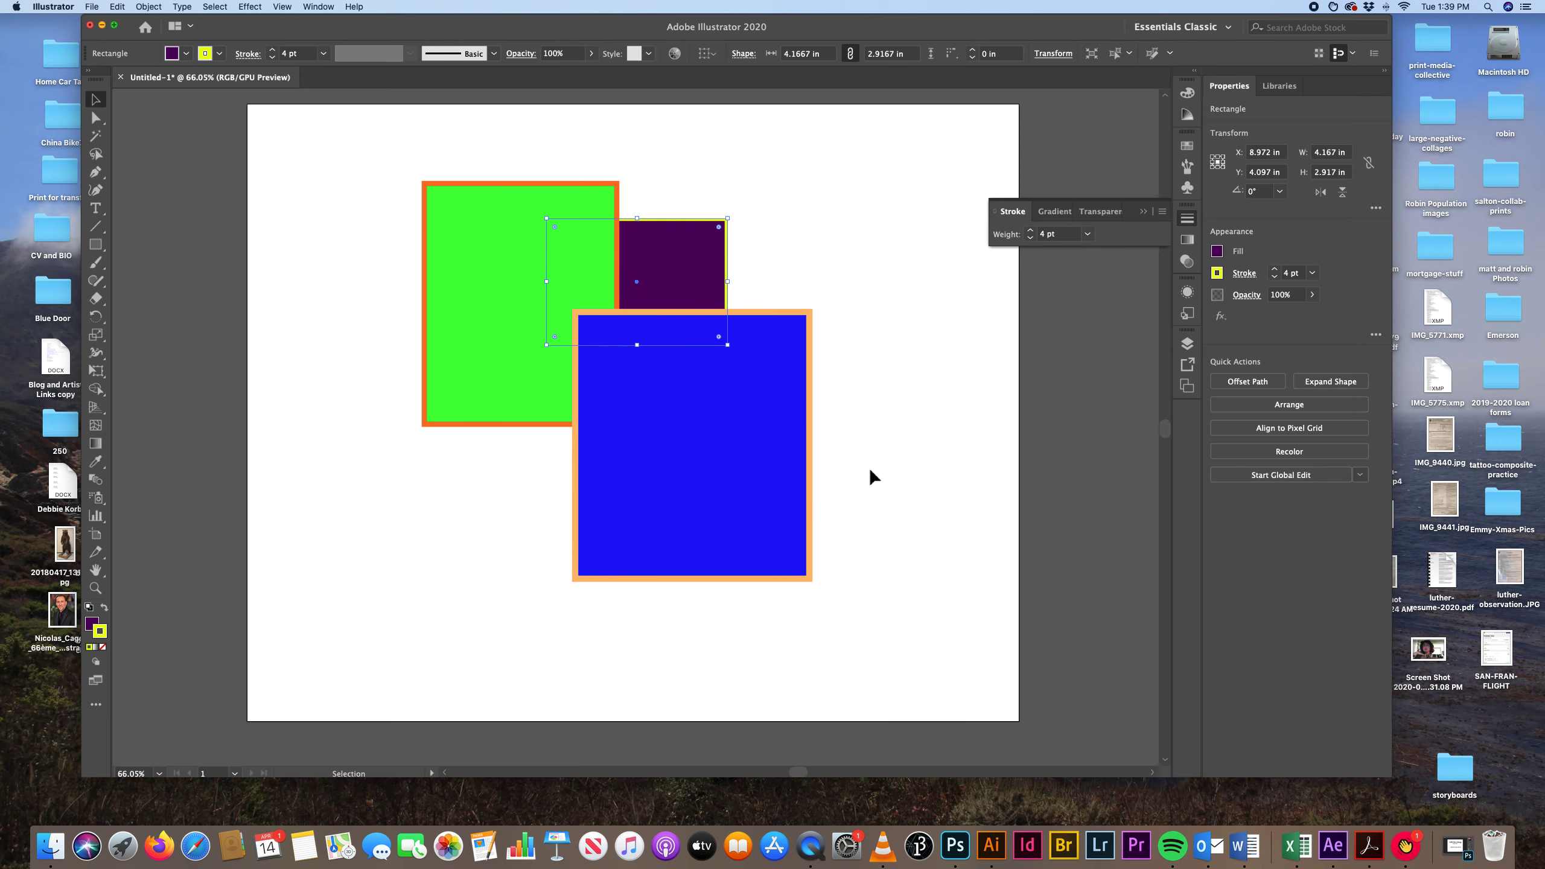
{"action": "key", "text": "super+z"}
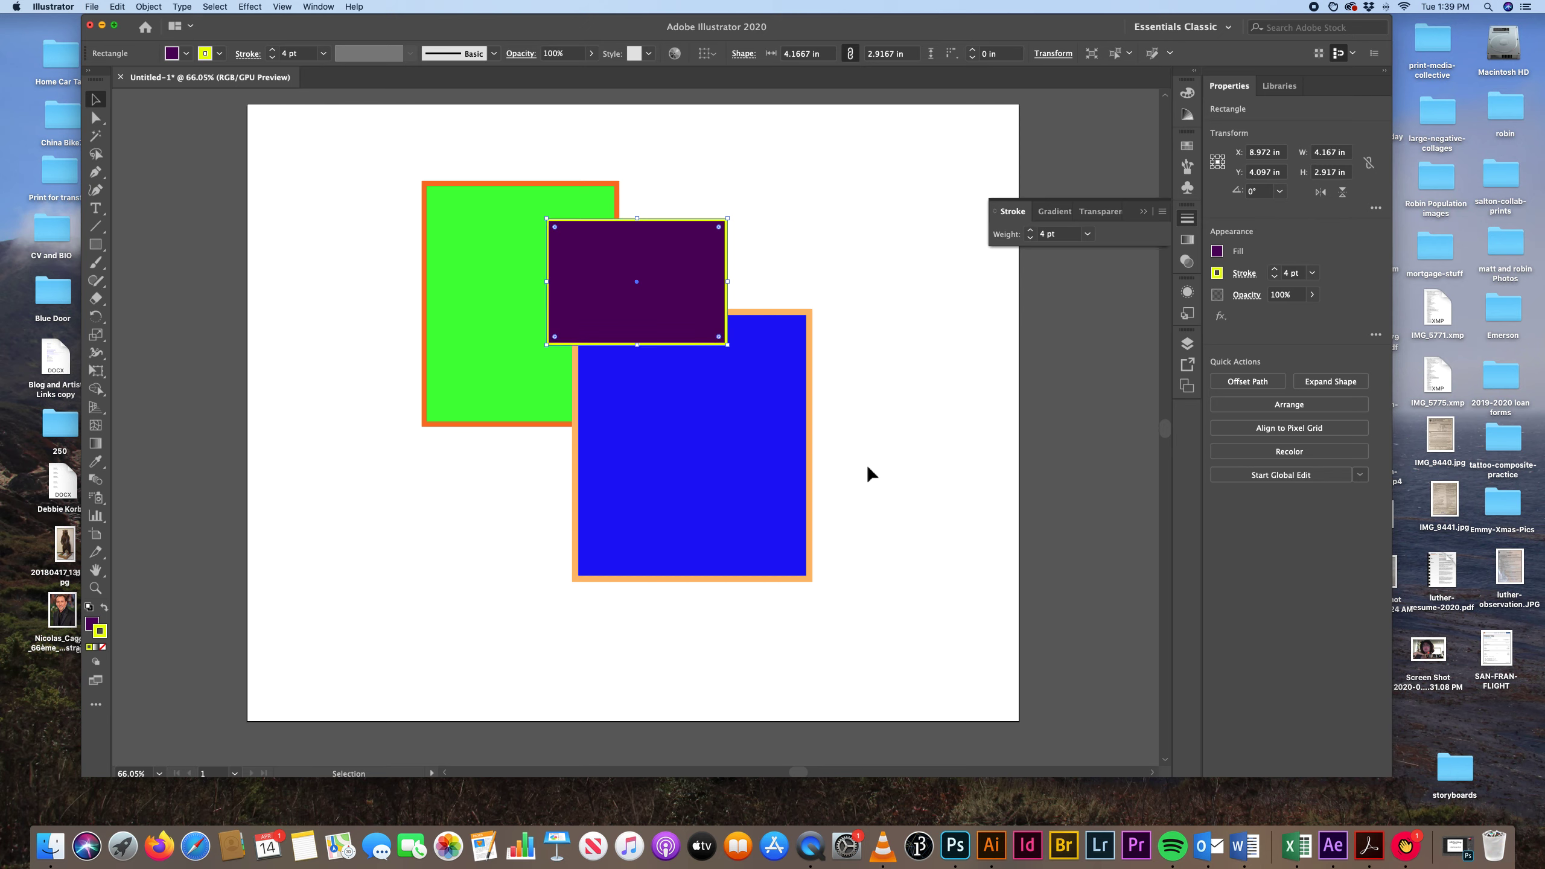
{"action": "left_click", "coordinate": [937, 450]}
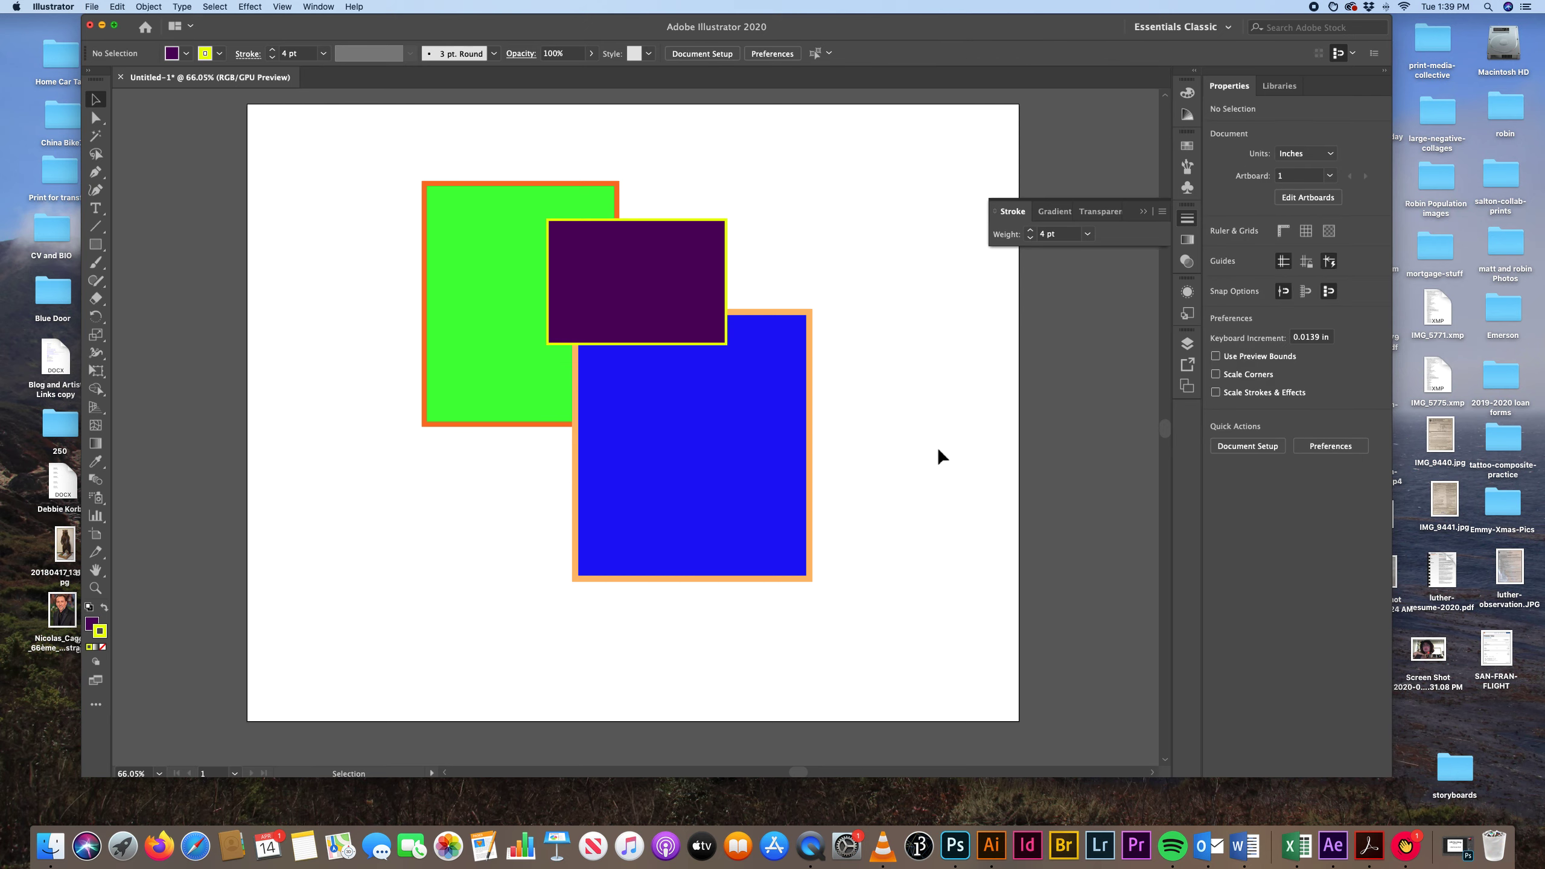
Lower the purple rectangle's opacity to 67%.
{"action": "left_click", "coordinate": [707, 259]}
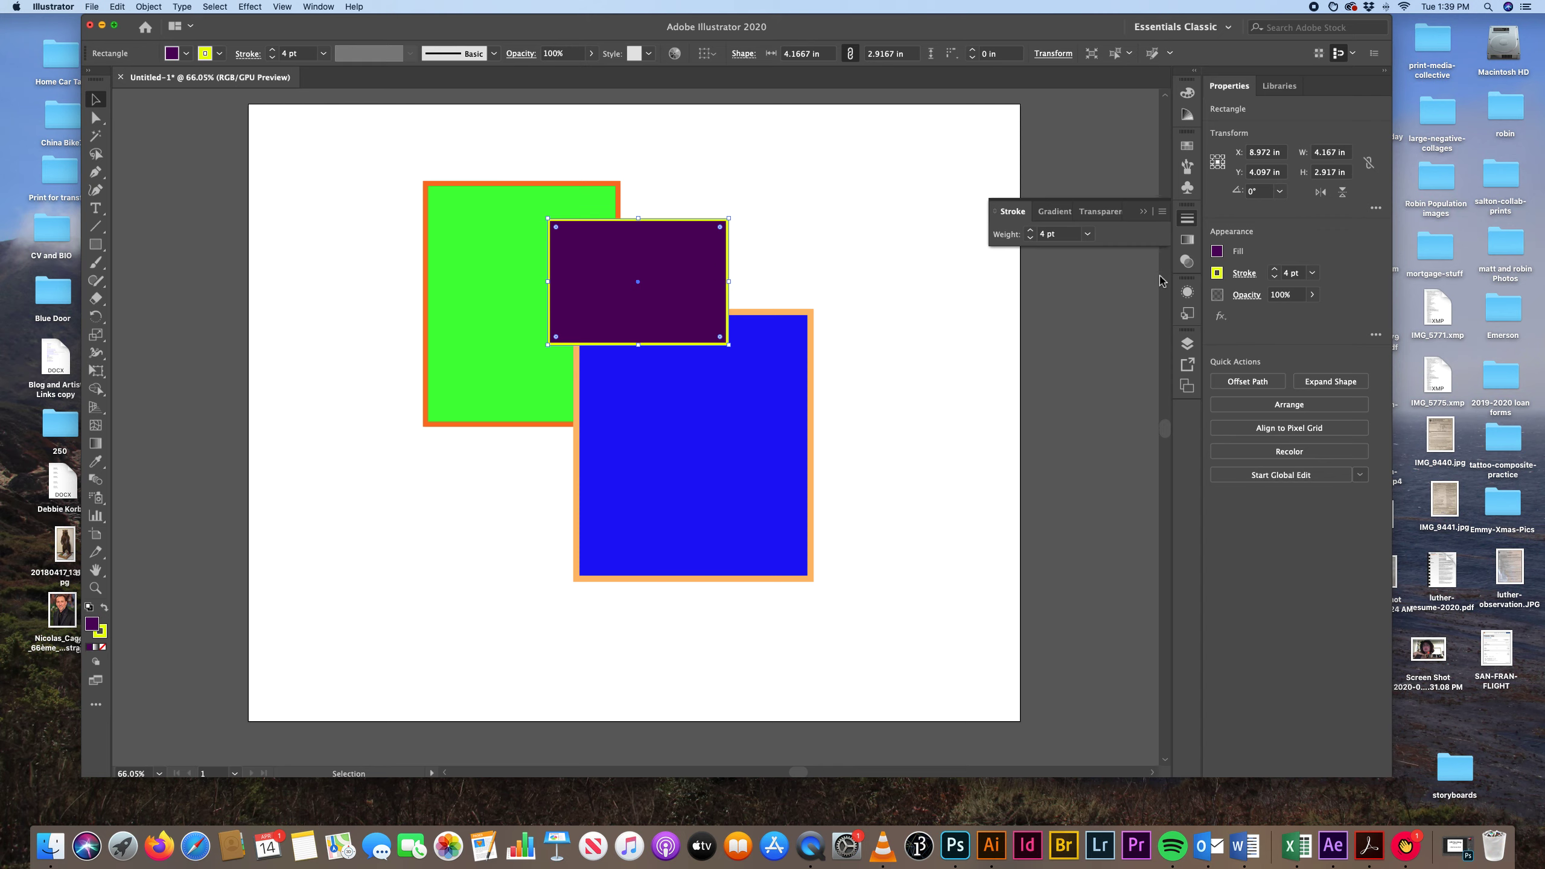
{"action": "left_click", "coordinate": [1098, 213]}
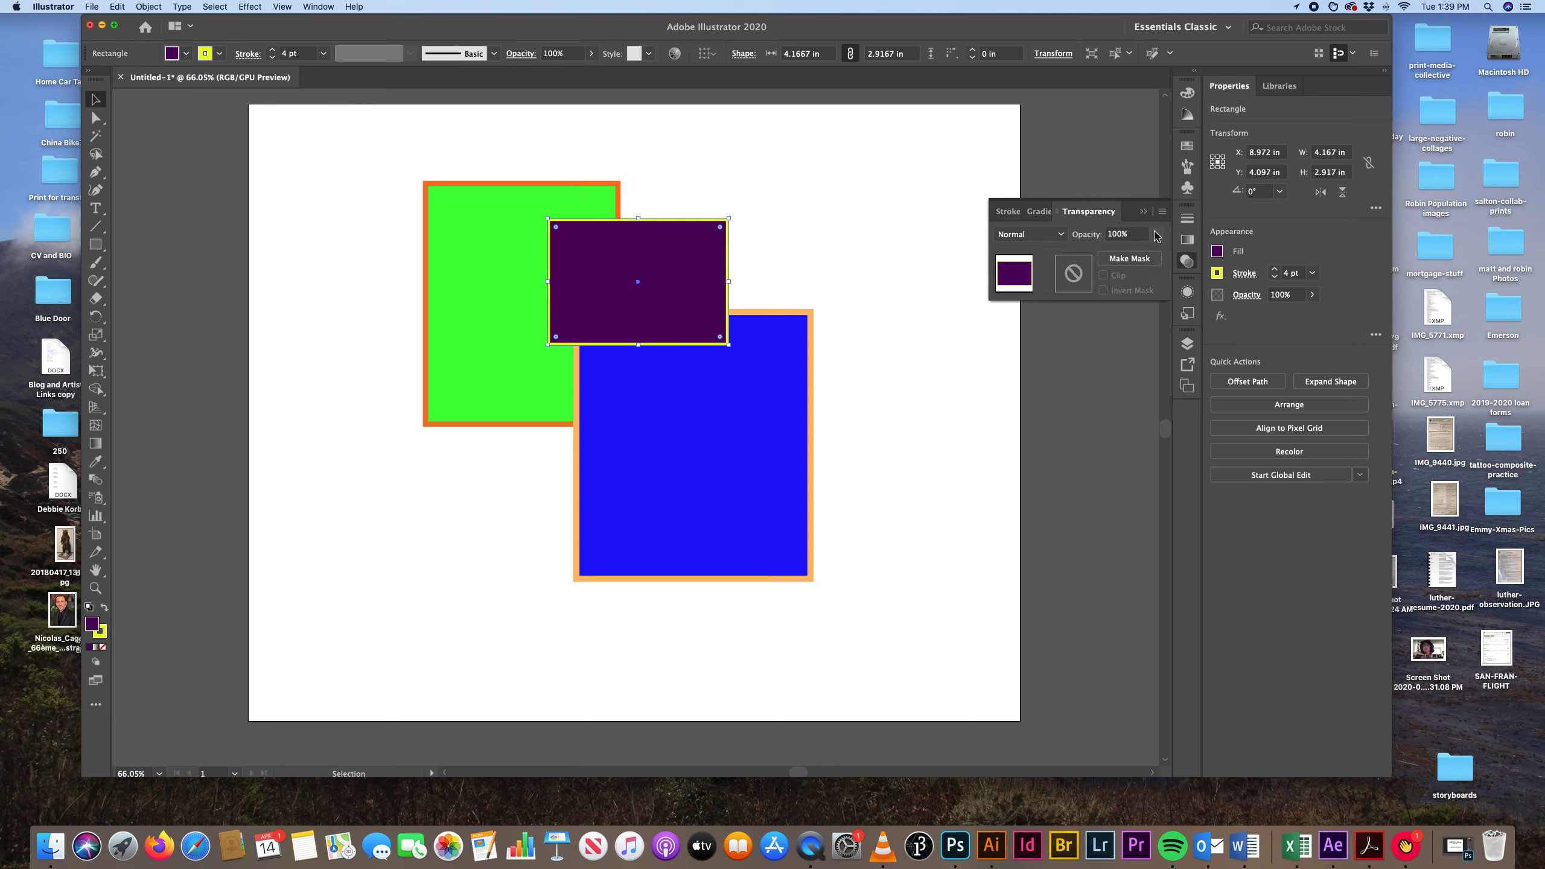
{"action": "left_click", "coordinate": [1156, 235]}
{"action": "left_click", "coordinate": [1129, 252]}
{"action": "left_click_drag", "start_coordinate": [1131, 256], "coordinate": [1138, 257]}
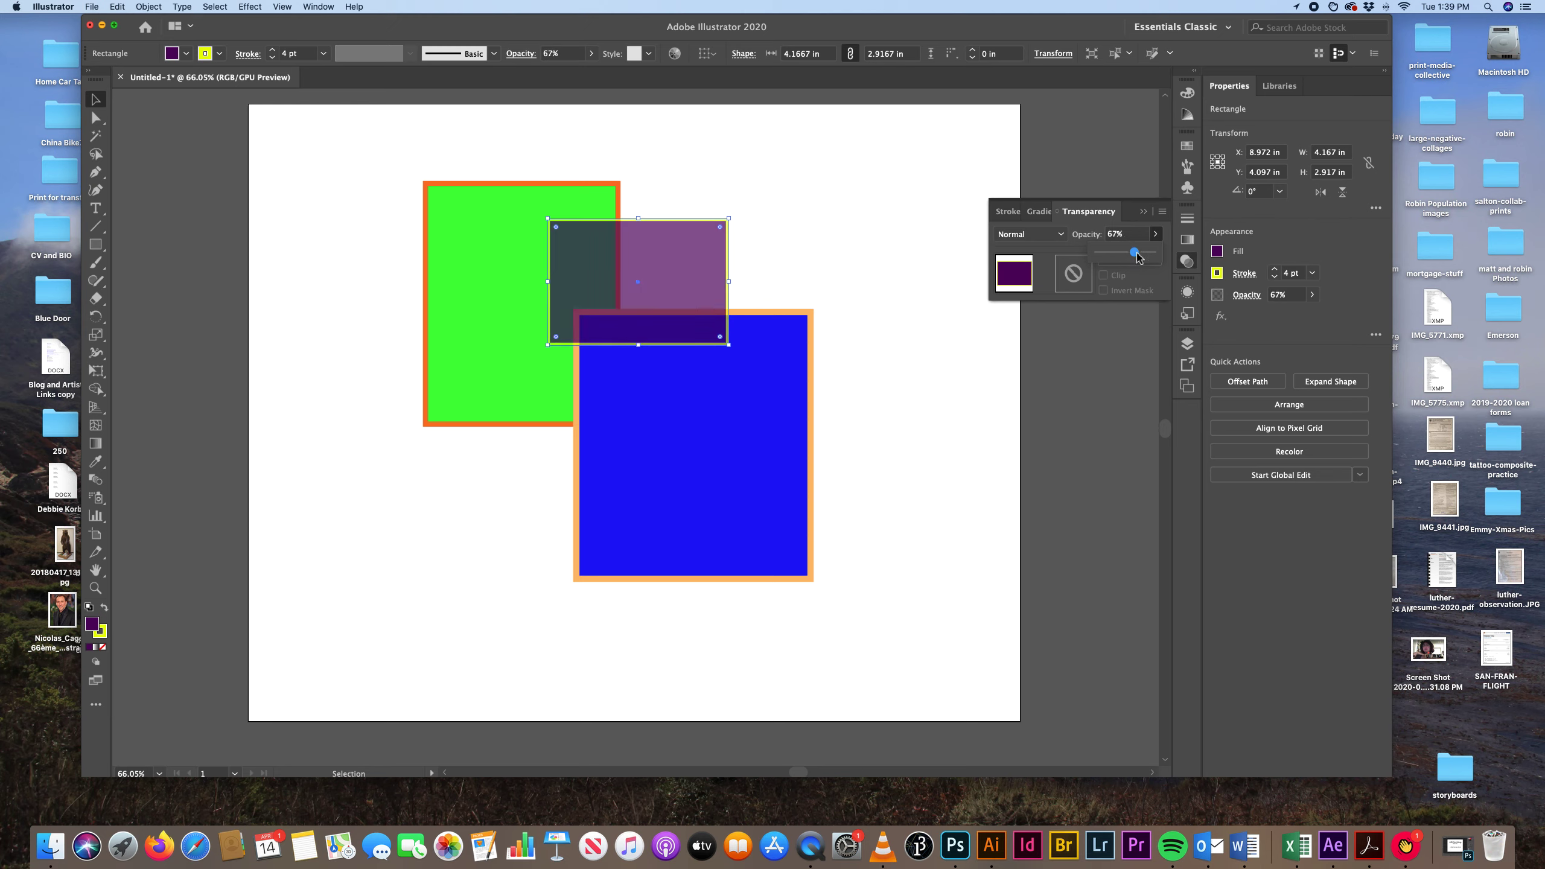
Lower the blue rectangle's opacity to 76%.
{"action": "left_click", "coordinate": [611, 377]}
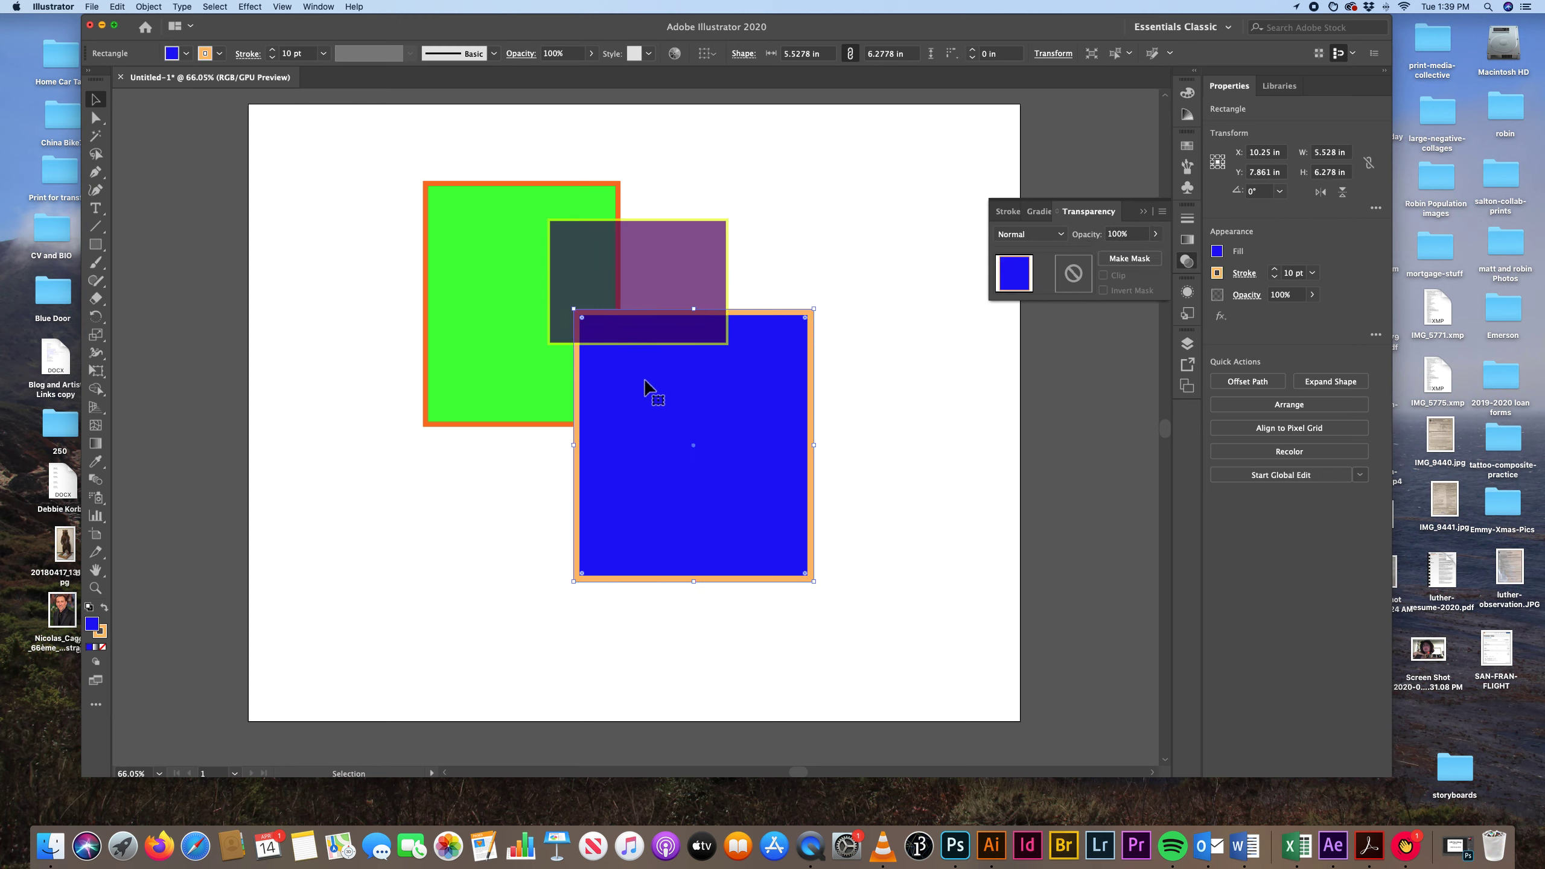
{"action": "left_click", "coordinate": [676, 383]}
{"action": "left_click", "coordinate": [1156, 234]}
{"action": "left_click", "coordinate": [1130, 254]}
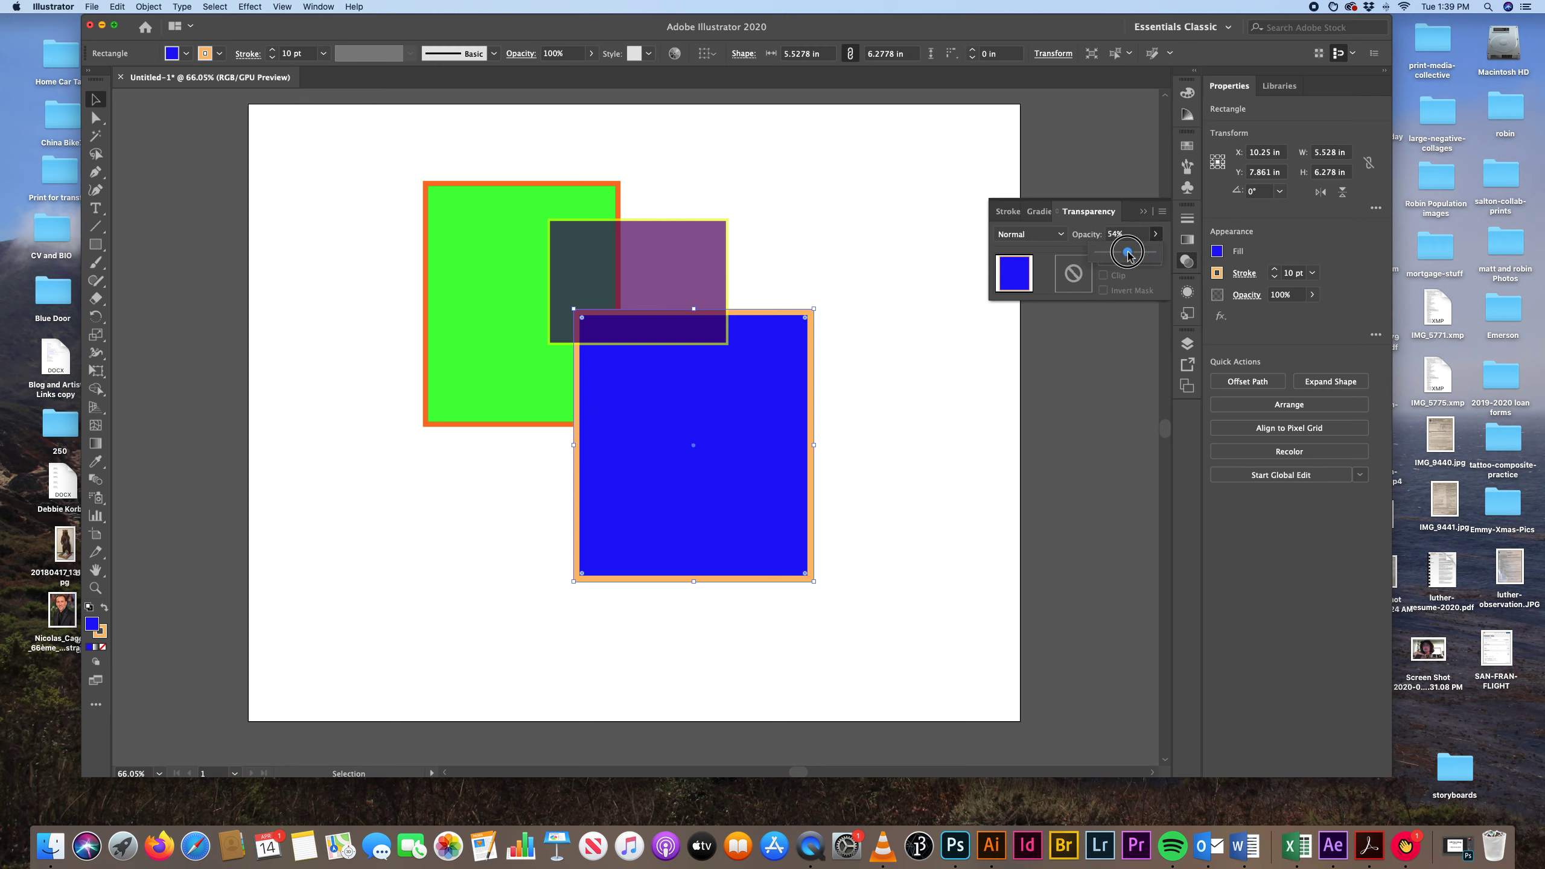
{"action": "left_click_drag", "start_coordinate": [1130, 255], "coordinate": [1142, 256]}
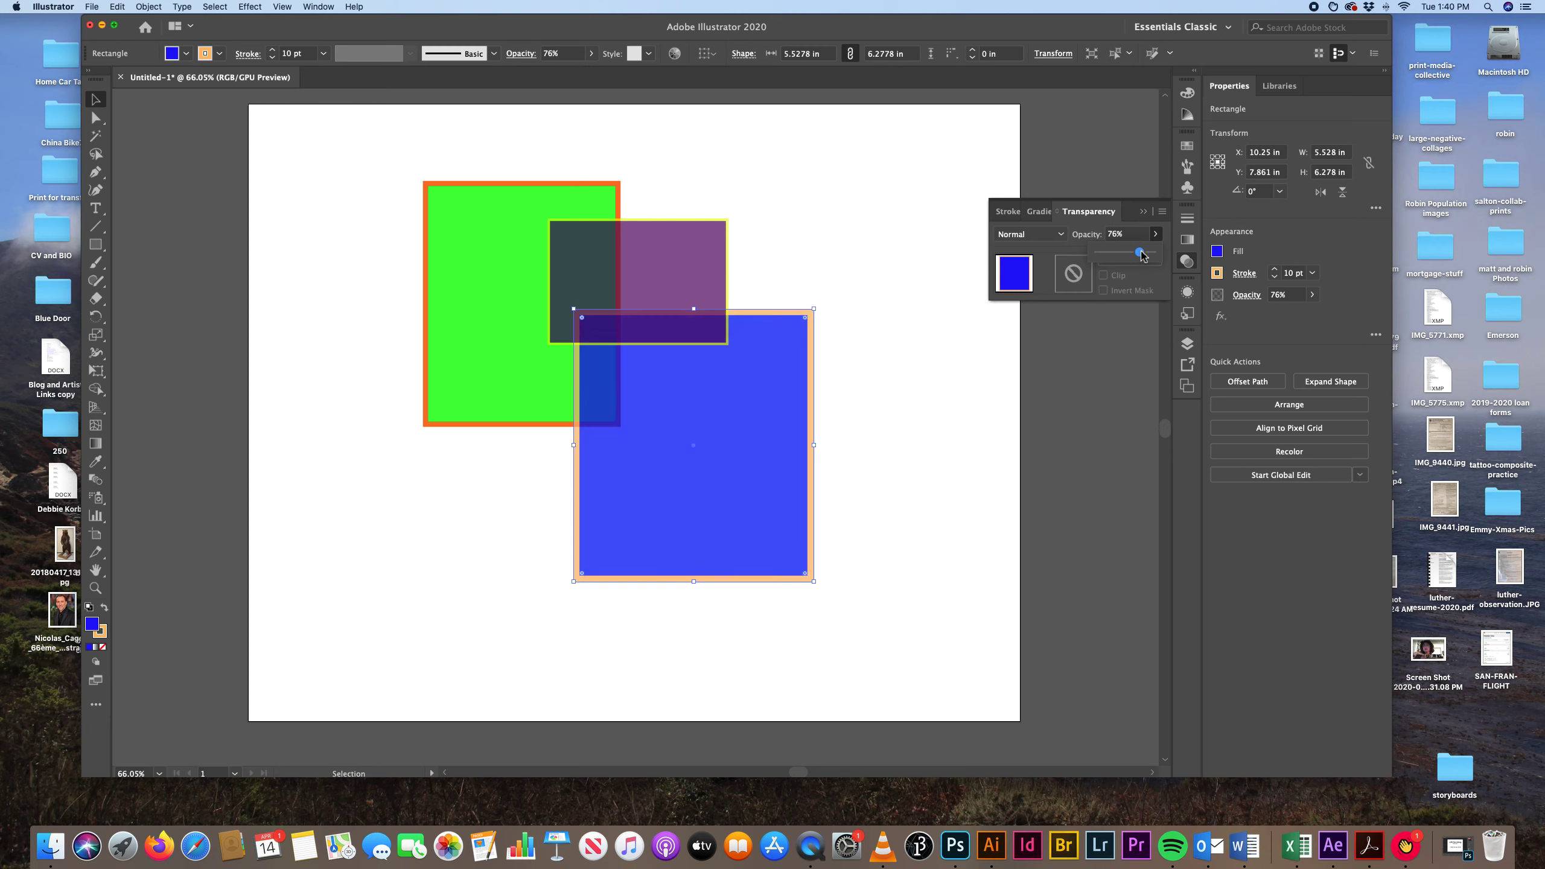
Set the blue rectangle's blending mode to Color Dodge and deselect it.
{"action": "left_click", "coordinate": [1062, 235]}
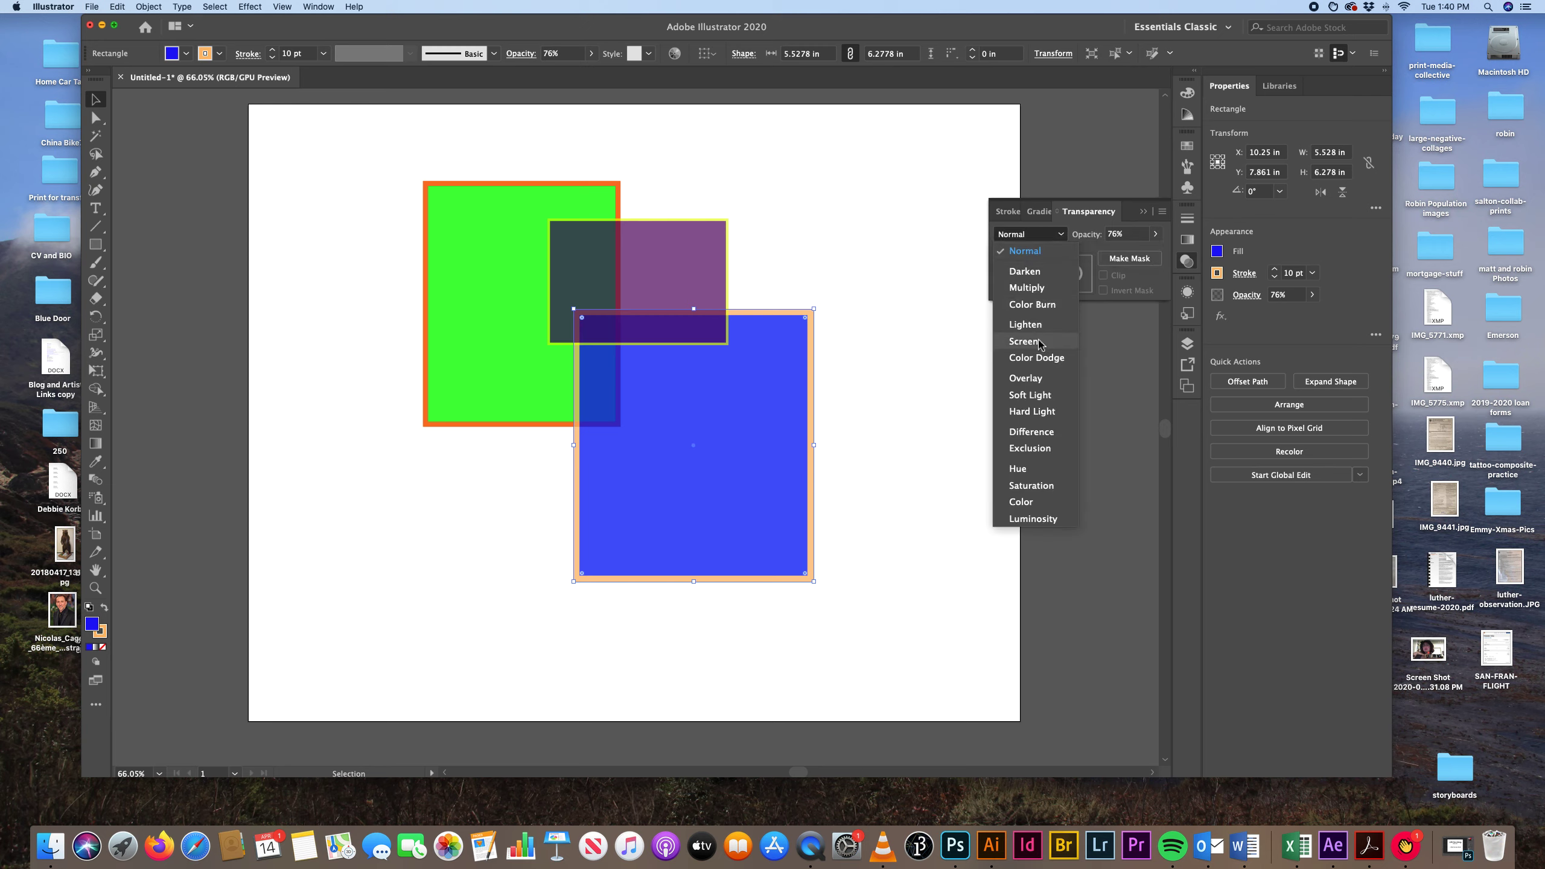
{"action": "left_click", "coordinate": [1037, 358]}
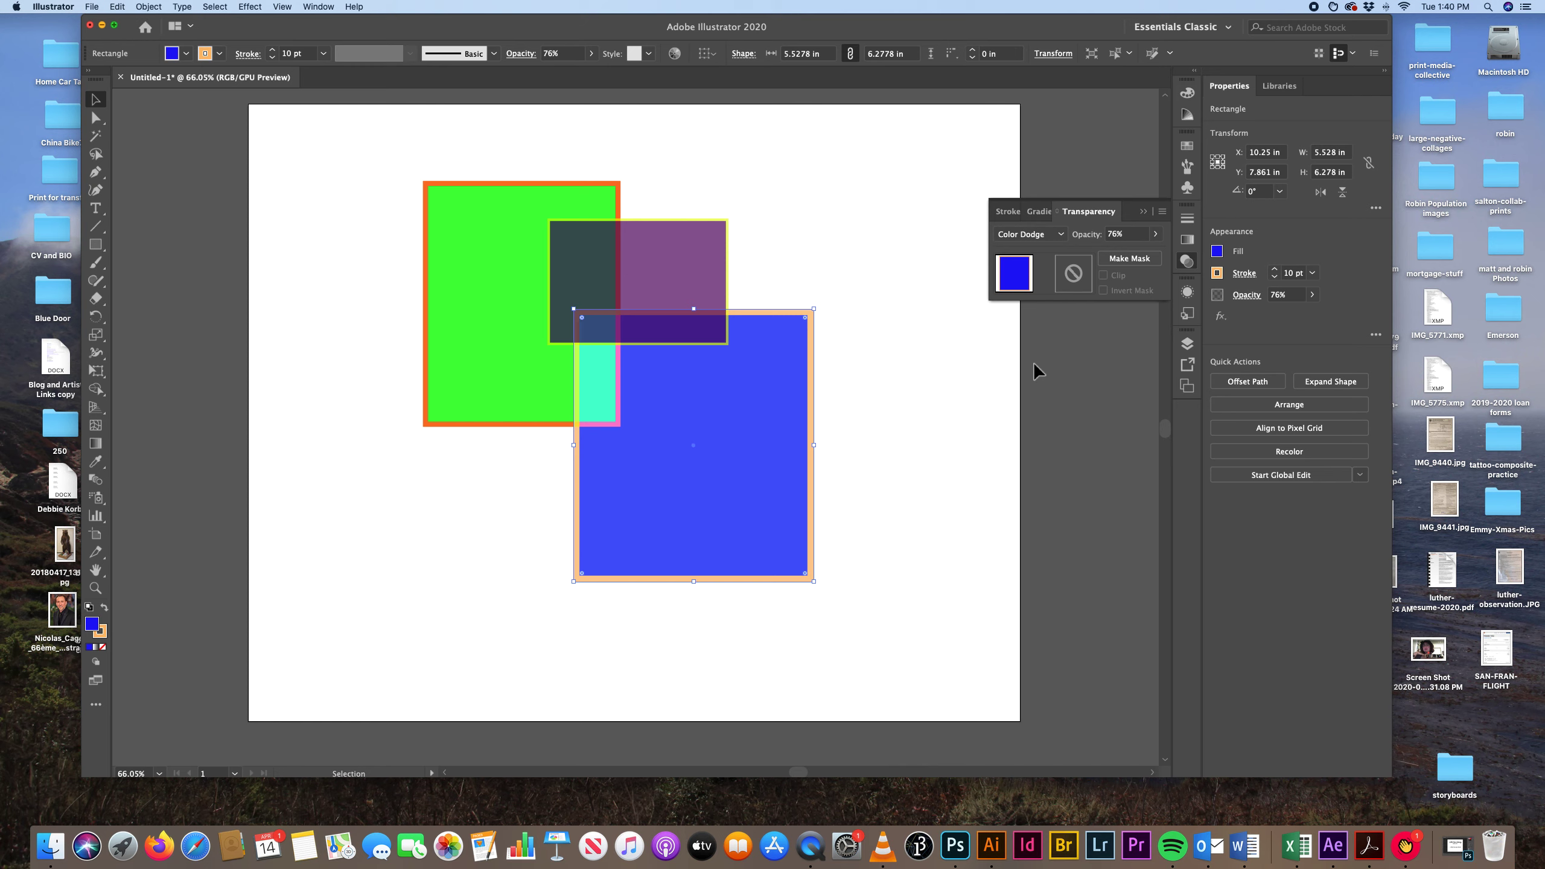
{"action": "left_click", "coordinate": [899, 349]}
Set the purple rectangle's blending mode to Hard Light and deselect it.
{"action": "left_click", "coordinate": [593, 271]}
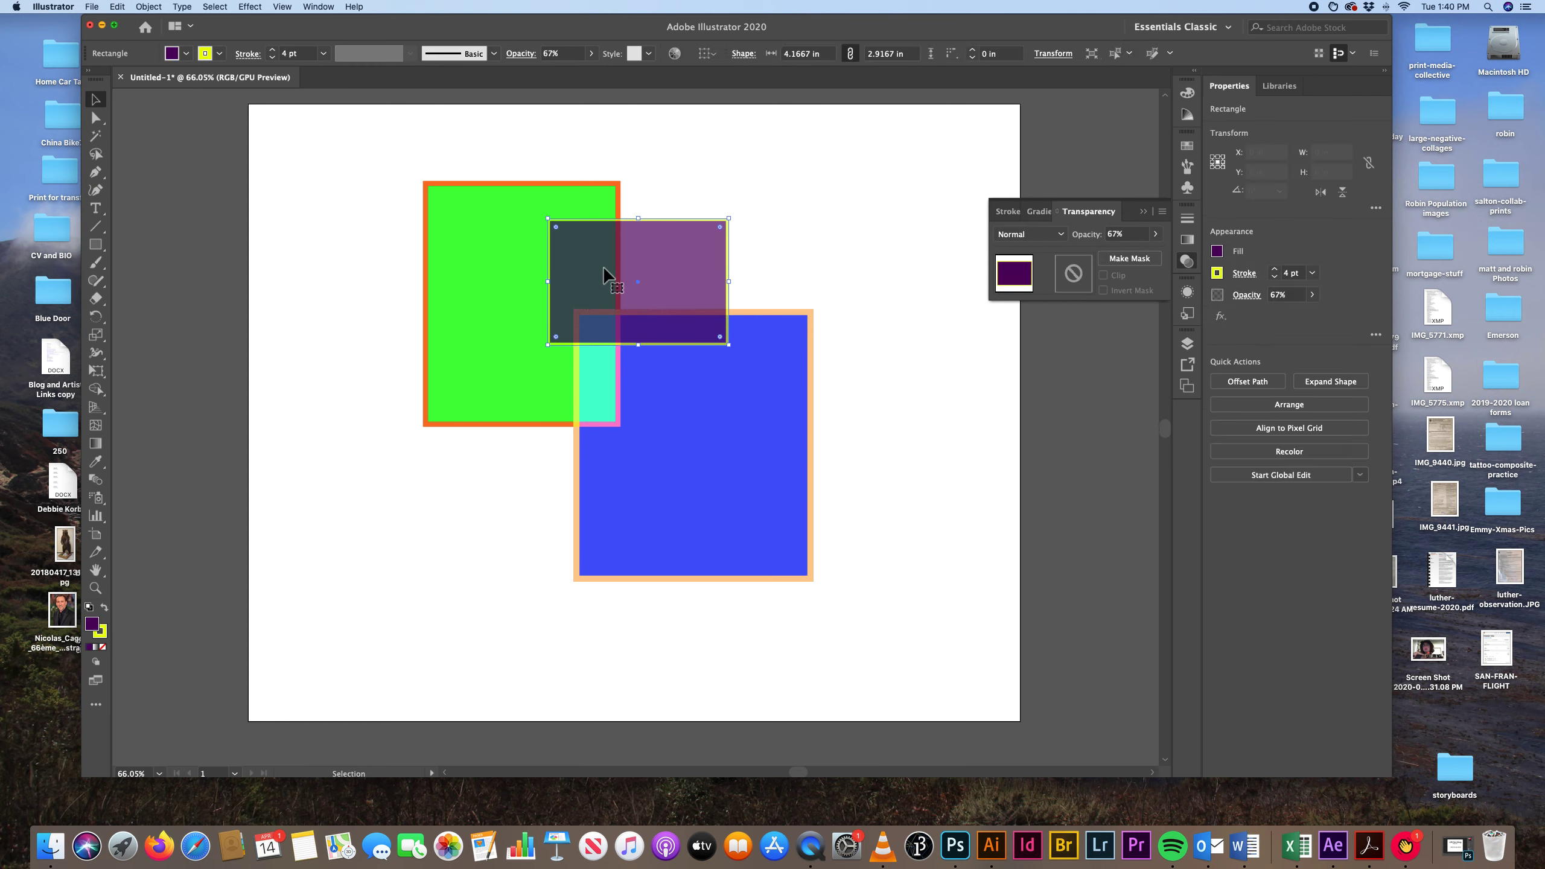
{"action": "left_click", "coordinate": [1062, 234]}
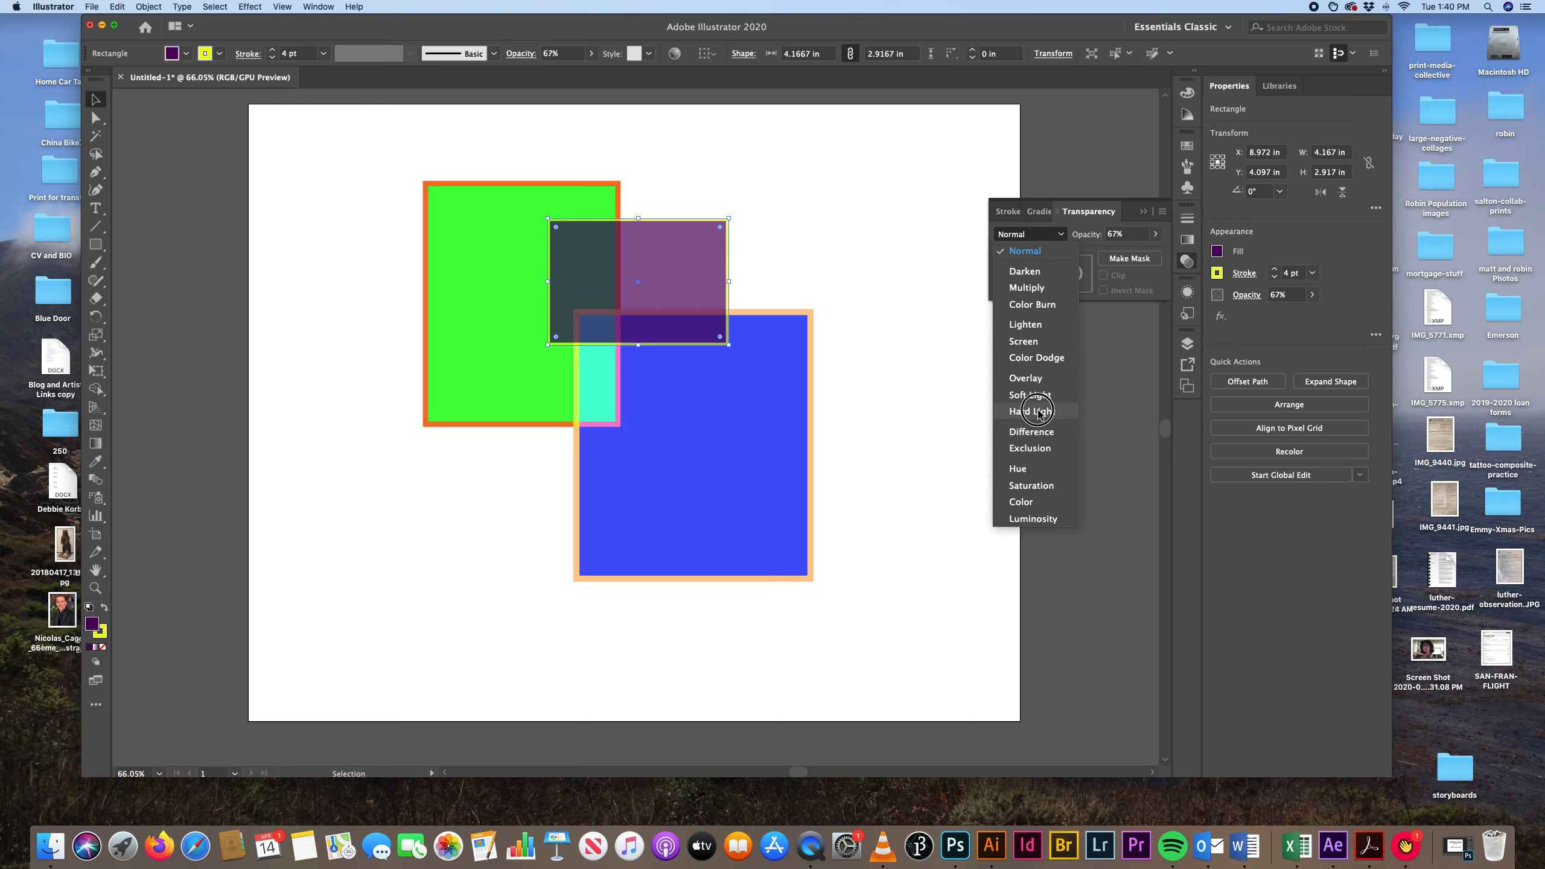
{"action": "left_click", "coordinate": [1037, 411]}
{"action": "left_click", "coordinate": [977, 377]}
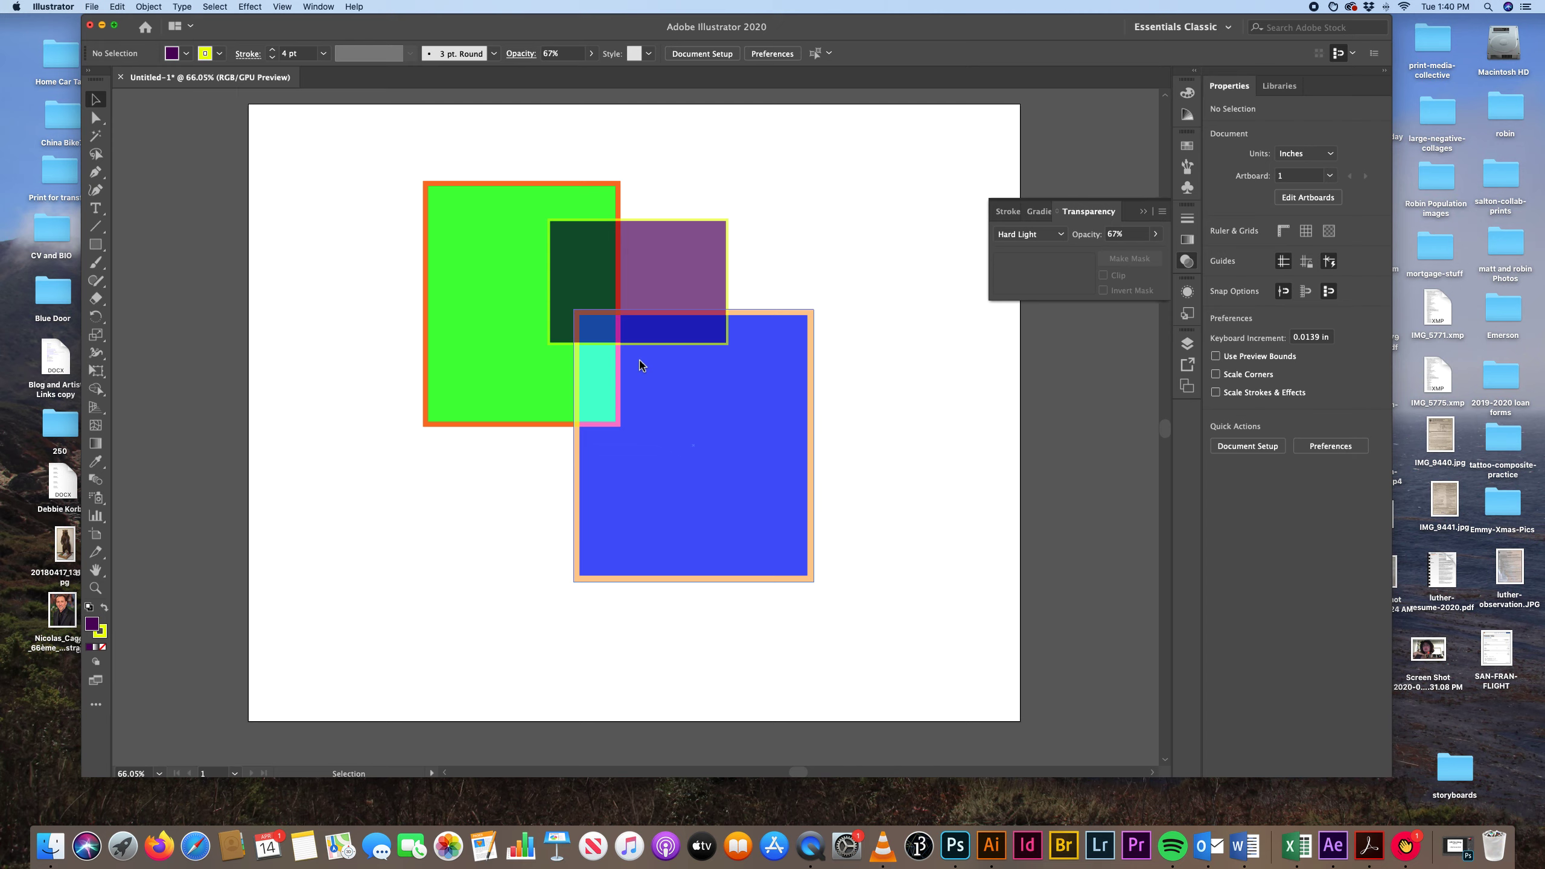
Move the blue rectangle slightly up and left to overlap the other two more, and deselect it.
{"action": "mouse_move", "coordinate": [690, 407]}
{"action": "left_mouse_down"}
{"action": "mouse_move", "coordinate": [671, 388]}
{"action": "mouse_move", "coordinate": [685, 387]}
{"action": "left_mouse_up"}
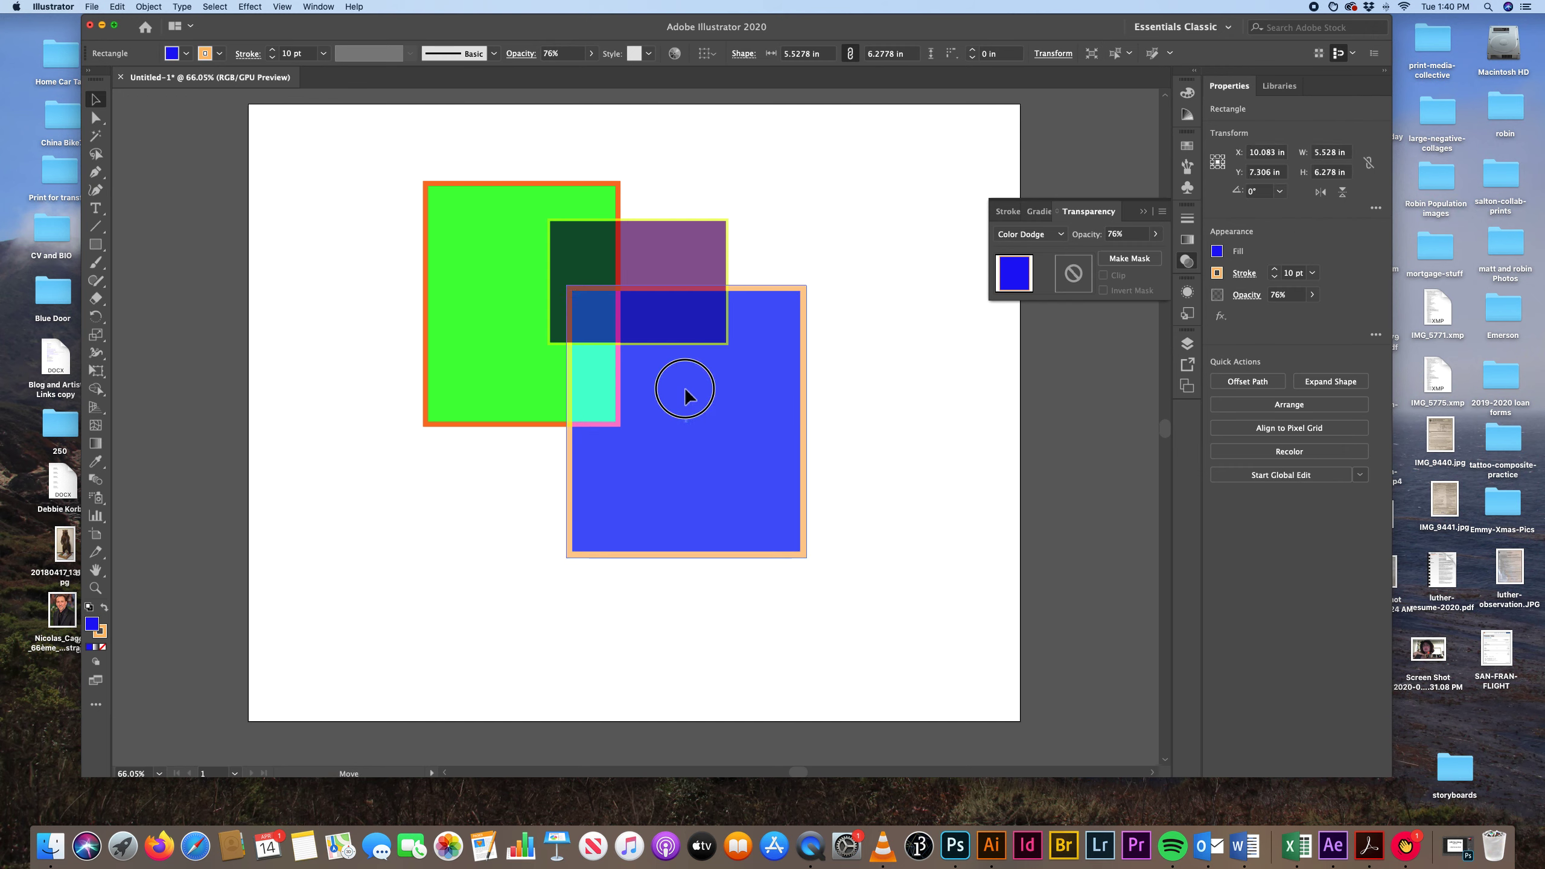
{"action": "left_click", "coordinate": [901, 391]}
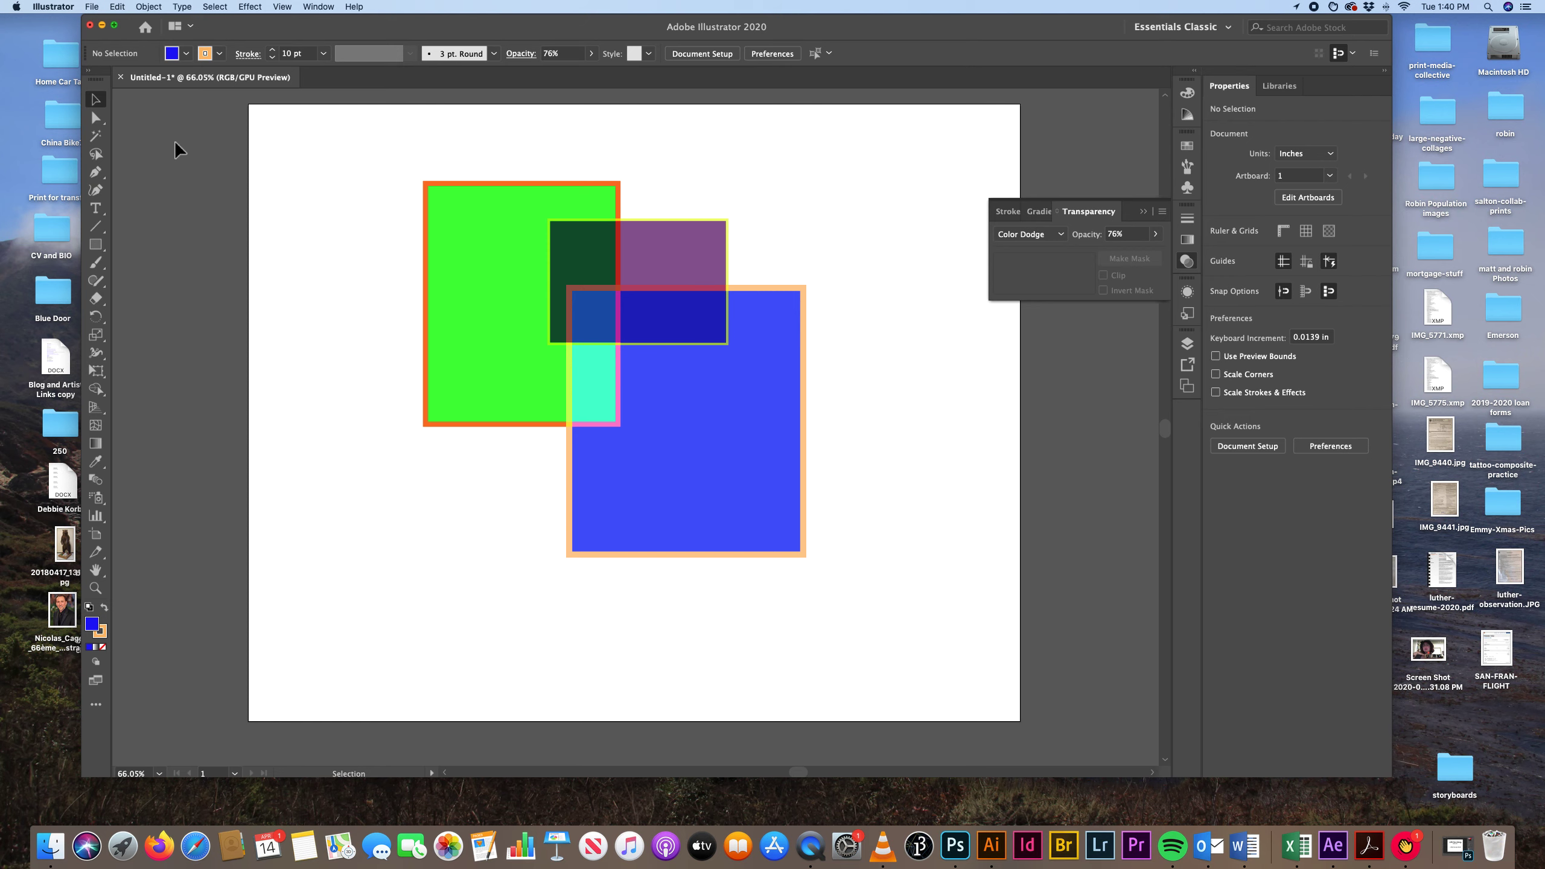
{"action": "left_click", "coordinate": [96, 245]}
{"action": "left_click_drag", "start_coordinate": [97, 249], "coordinate": [144, 287]}
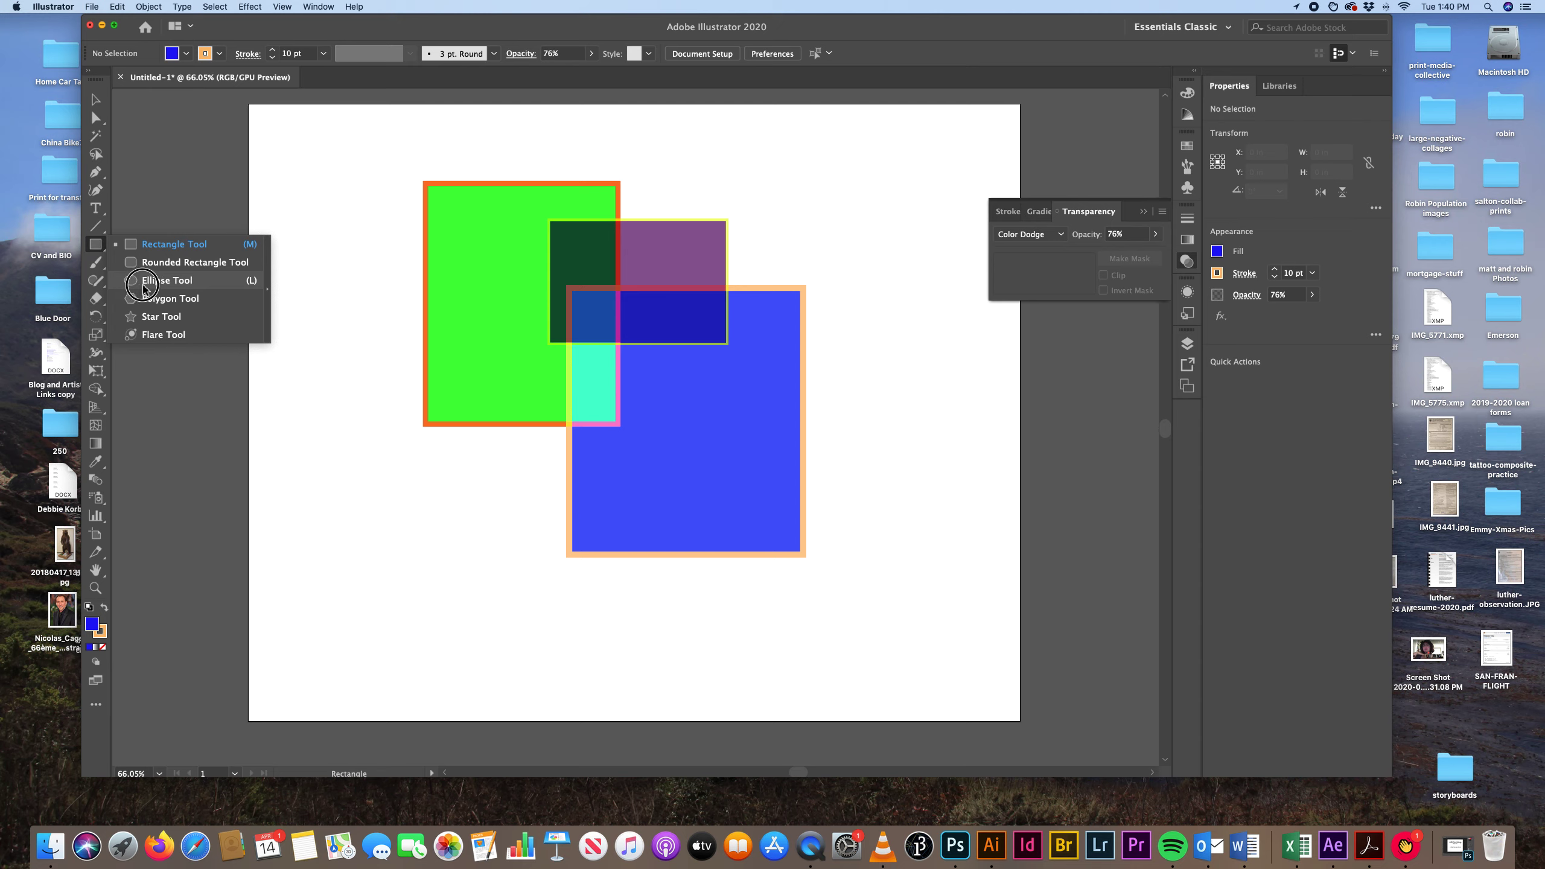
{"action": "mouse_move", "coordinate": [144, 288]}
{"action": "left_mouse_down"}
{"action": "mouse_move", "coordinate": [96, 243]}
{"action": "mouse_move", "coordinate": [138, 280]}
{"action": "left_mouse_up"}
{"action": "scroll", "coordinate": [138, 281], "scroll_direction": "down", "scroll_amount": 1}
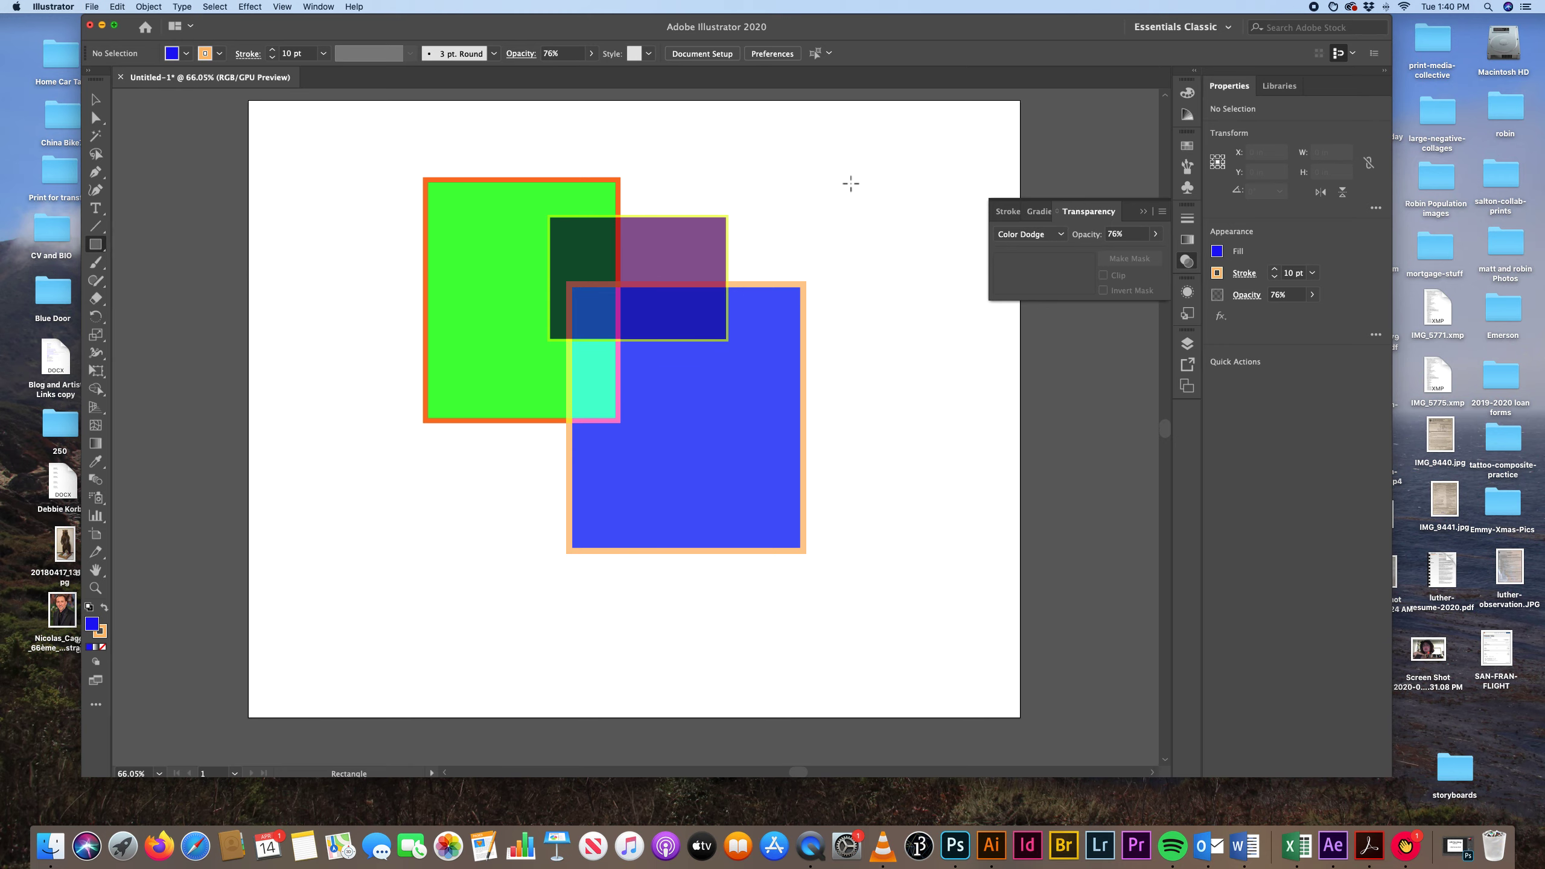
{"action": "left_click_drag", "start_coordinate": [698, 150], "coordinate": [827, 280]}
{"action": "scroll", "coordinate": [828, 275], "scroll_direction": "down", "scroll_amount": 1}
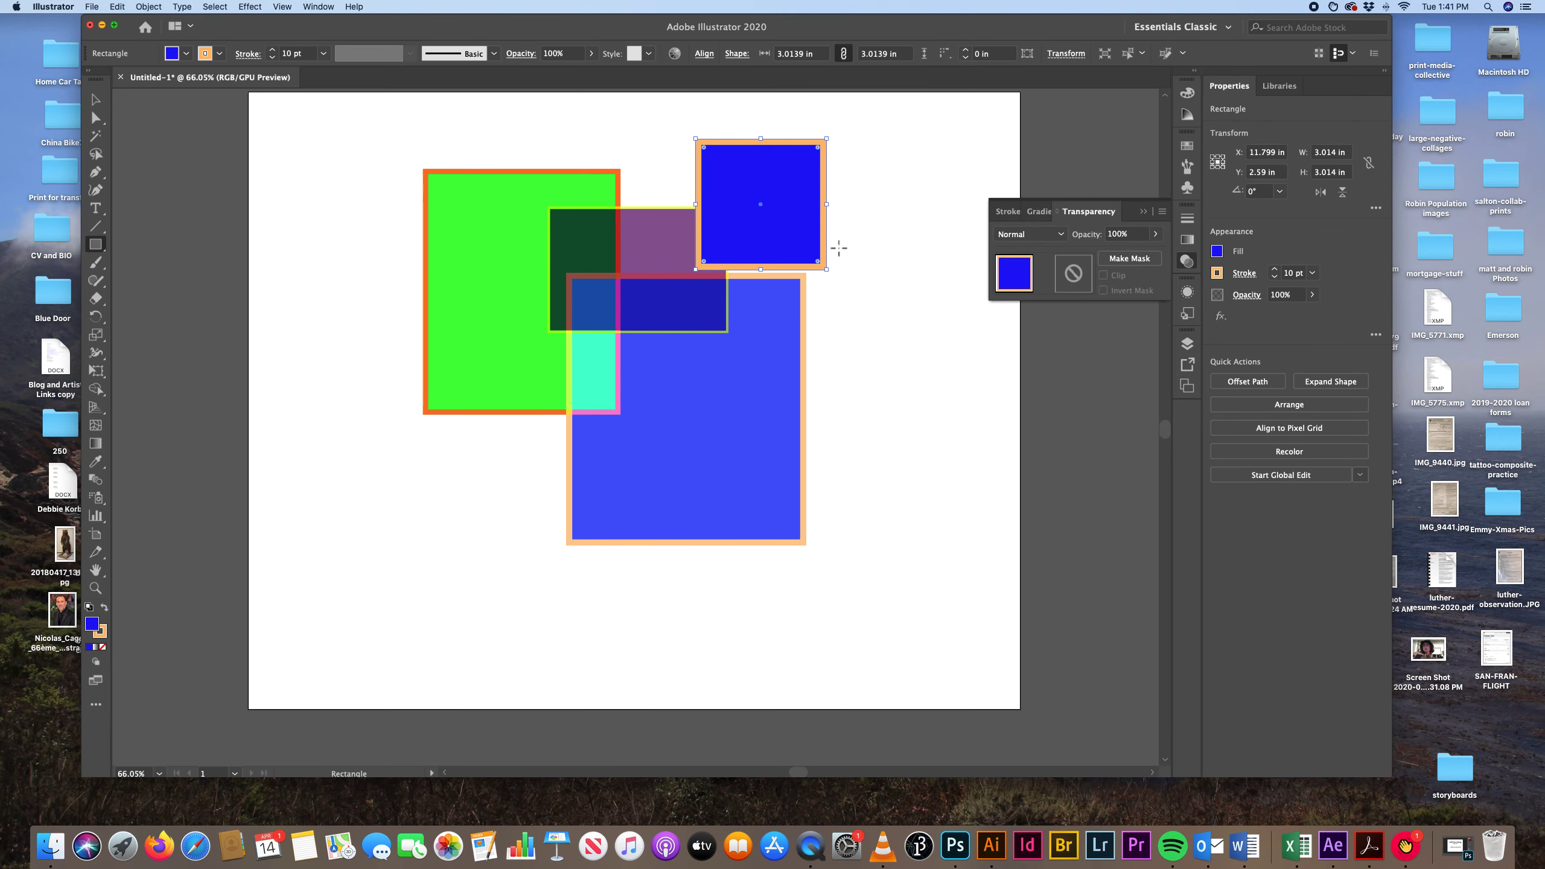
{"action": "key", "text": "Delete"}
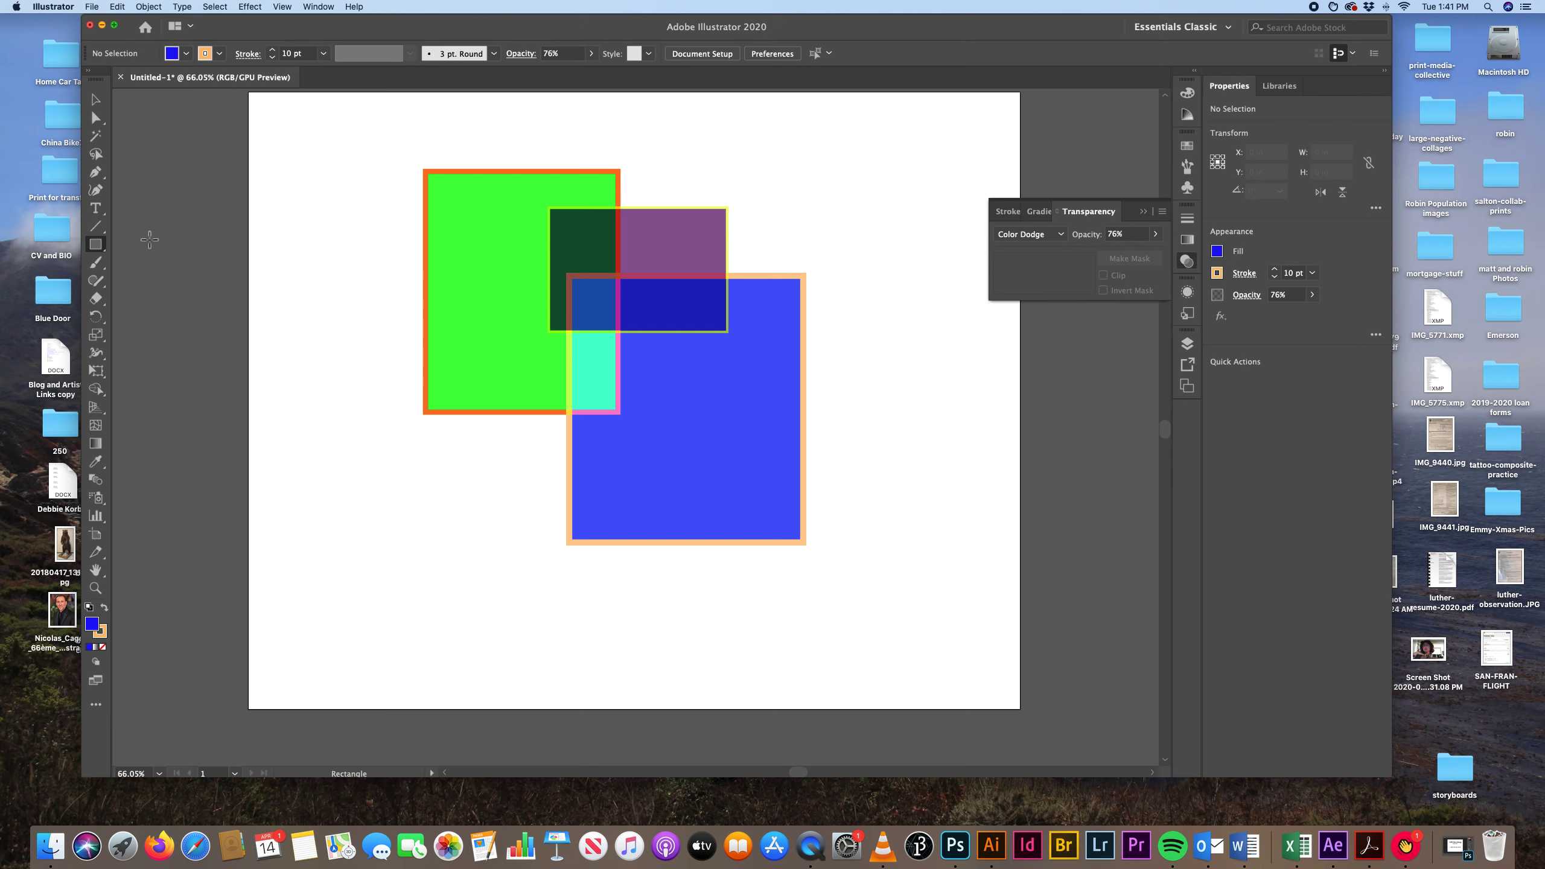
Draw three ellipses: about 3.1 × 2.9 in over the green rectangle's left edge, 6.4 × 7.8 in at upper right, 5.4 × 6 in at lower left.
{"action": "left_click", "coordinate": [101, 250]}
{"action": "left_click", "coordinate": [130, 282]}
{"action": "mouse_move", "coordinate": [326, 243]}
{"action": "left_mouse_down"}
{"action": "mouse_move", "coordinate": [390, 335]}
{"action": "mouse_move", "coordinate": [461, 369]}
{"action": "left_mouse_up"}
{"action": "mouse_move", "coordinate": [688, 134]}
{"action": "left_mouse_down"}
{"action": "mouse_move", "coordinate": [942, 476]}
{"action": "mouse_move", "coordinate": [966, 474]}
{"action": "left_mouse_up"}
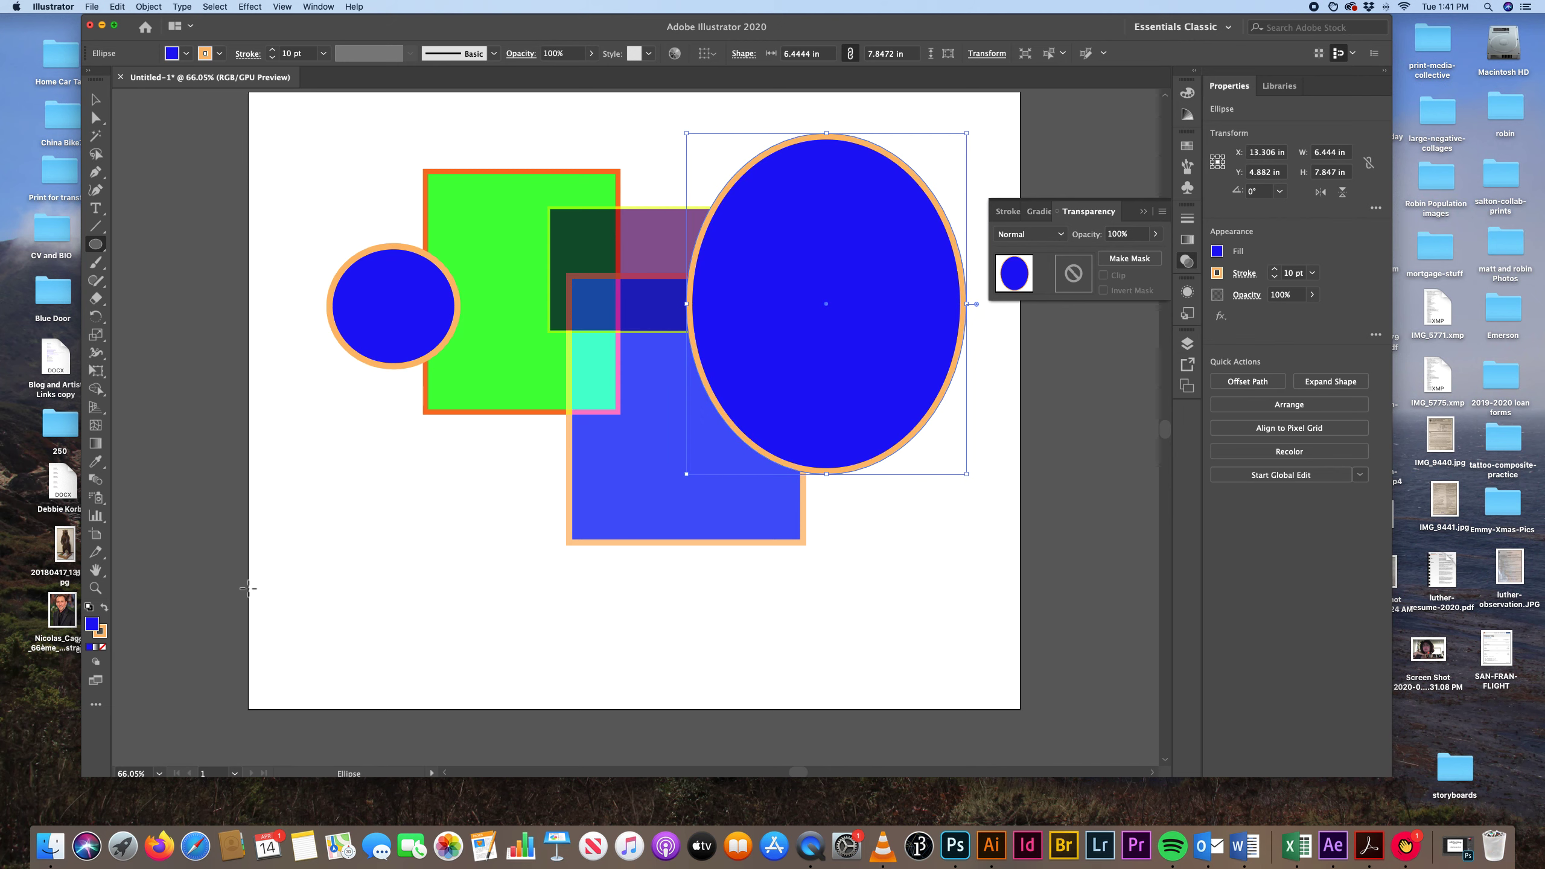
{"action": "mouse_move", "coordinate": [397, 397]}
{"action": "left_mouse_down"}
{"action": "mouse_move", "coordinate": [507, 463]}
{"action": "mouse_move", "coordinate": [504, 628]}
{"action": "mouse_move", "coordinate": [634, 658]}
{"action": "left_mouse_up"}
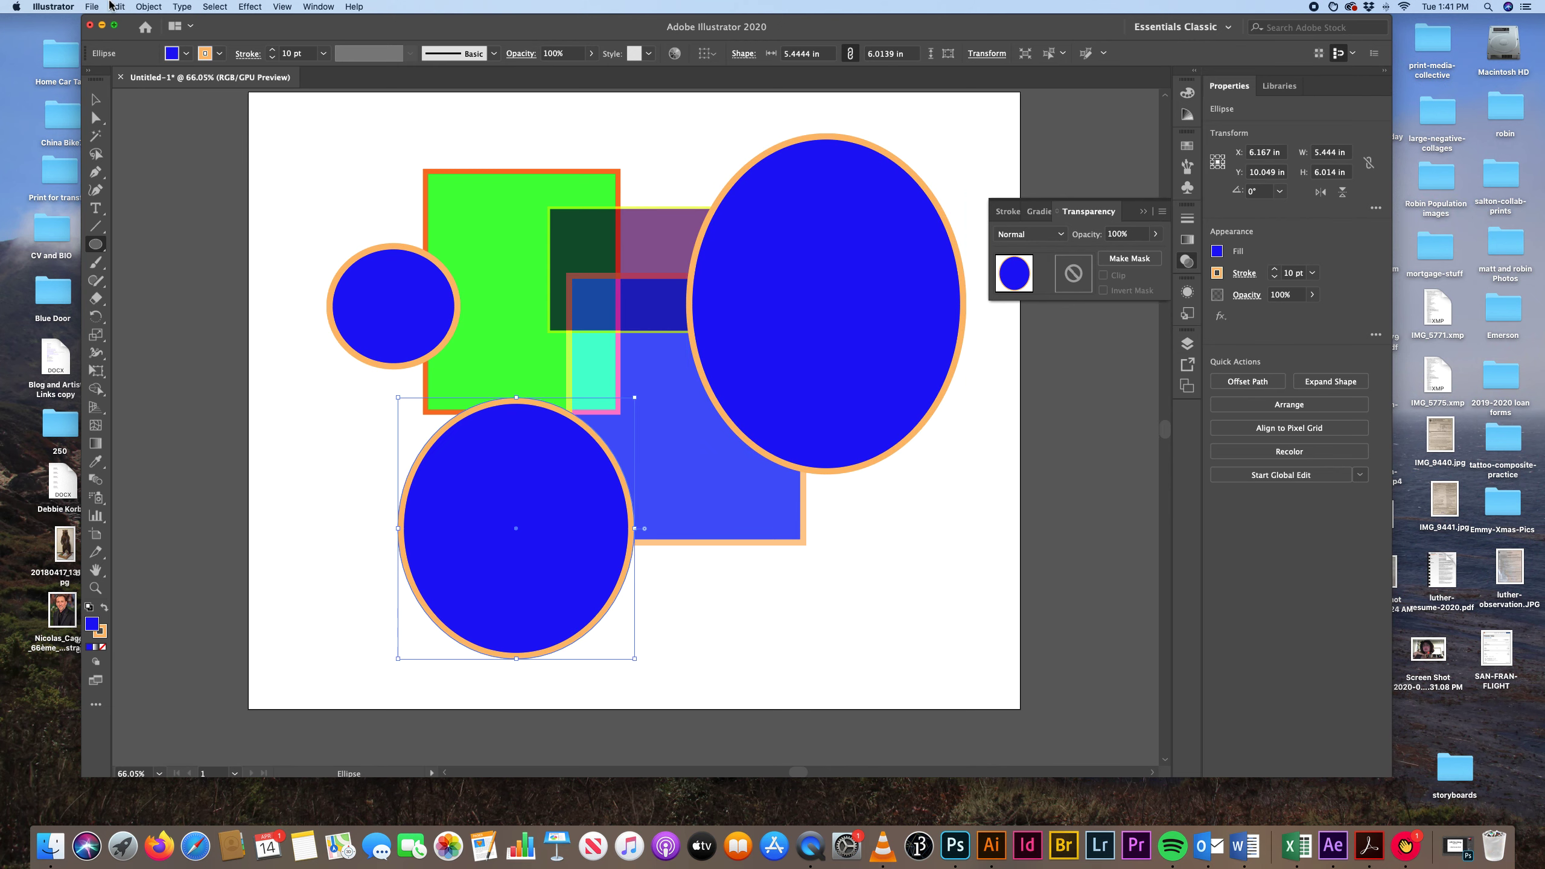
Give the small circle beside the green rectangle a yellow stroke and a light pink fill.
{"action": "left_click", "coordinate": [95, 99]}
{"action": "left_click", "coordinate": [396, 321]}
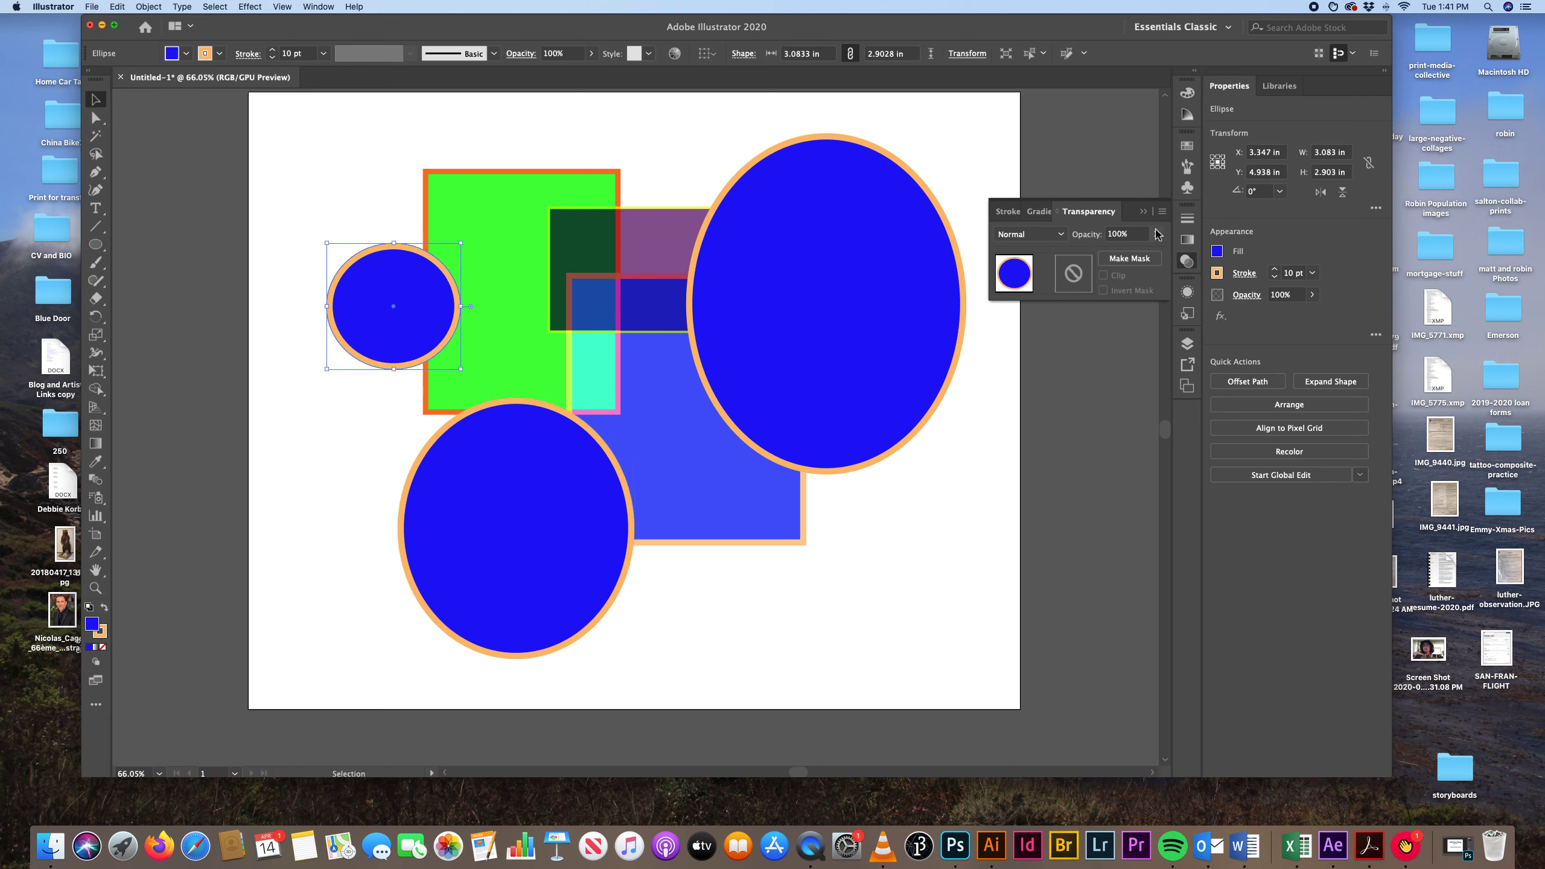
{"action": "left_click", "coordinate": [1186, 92]}
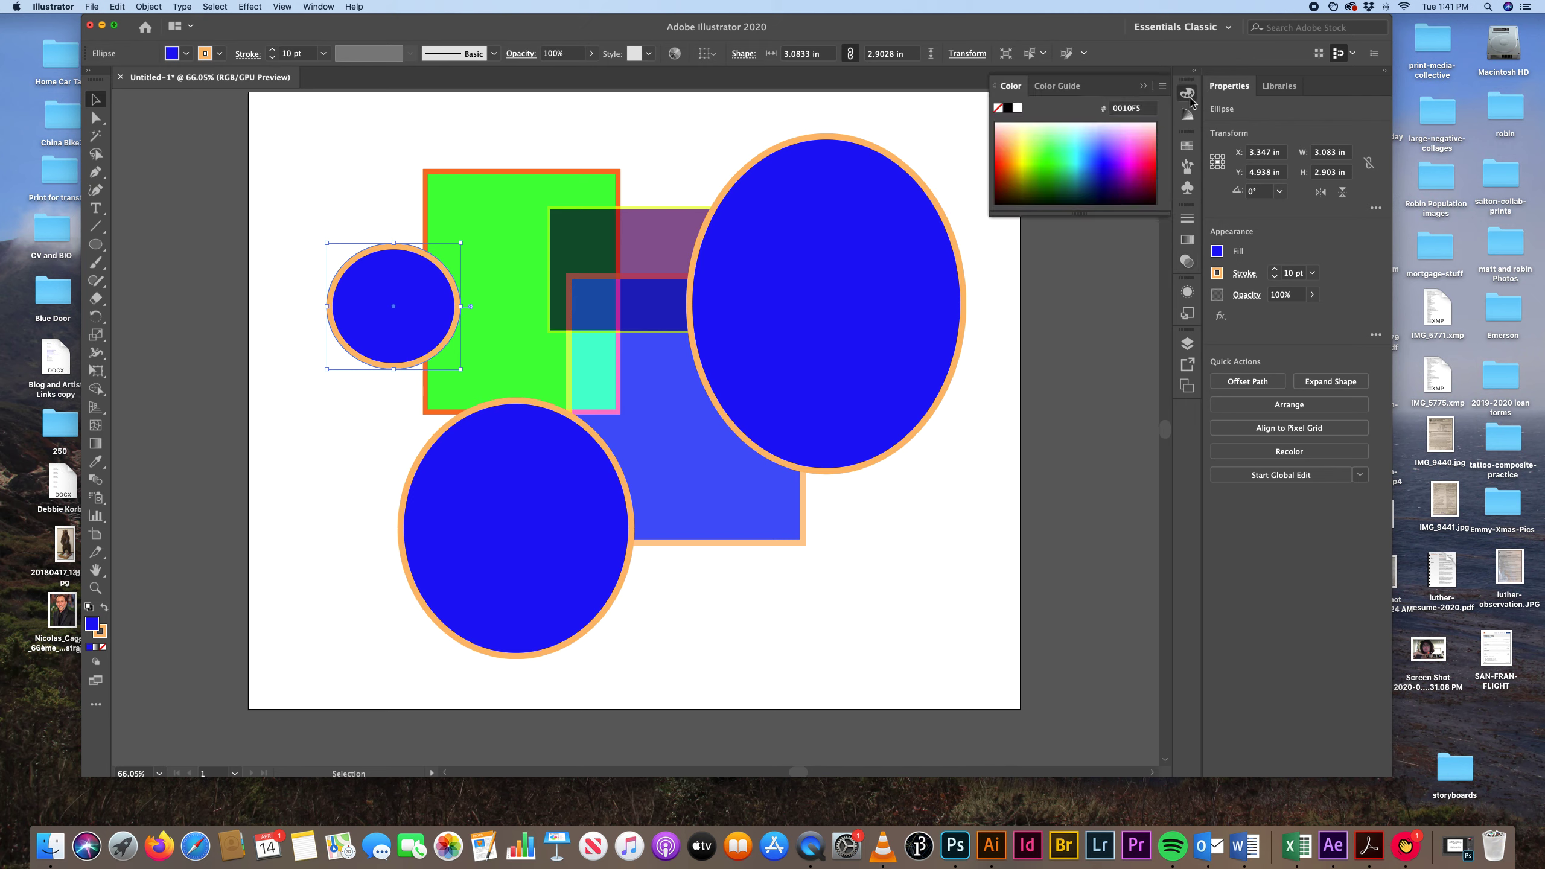
{"action": "left_click", "coordinate": [1186, 115]}
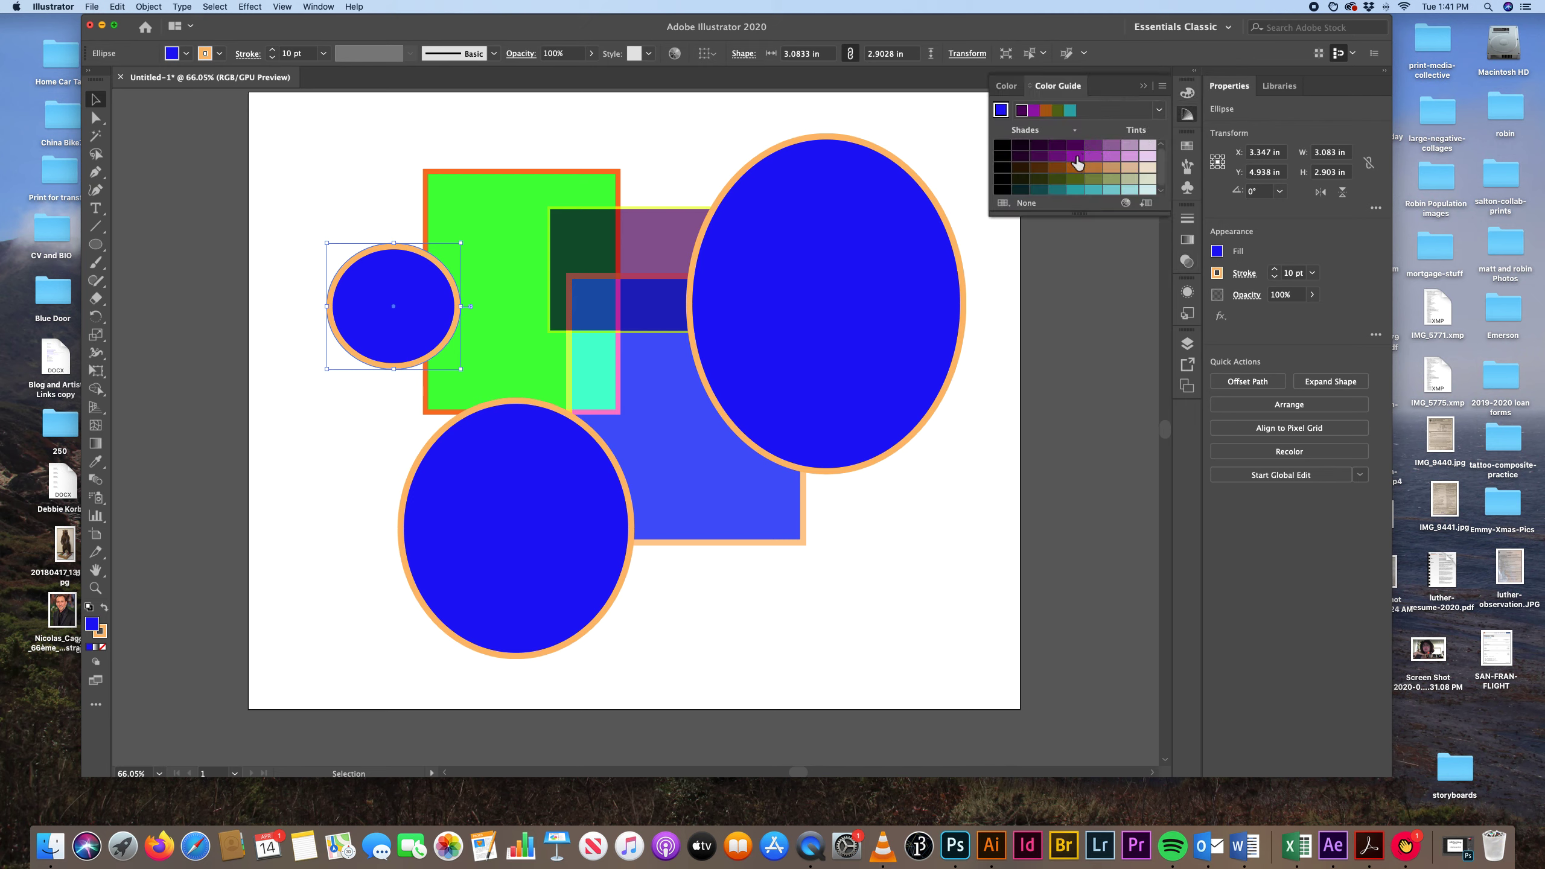
{"action": "left_click", "coordinate": [1075, 156]}
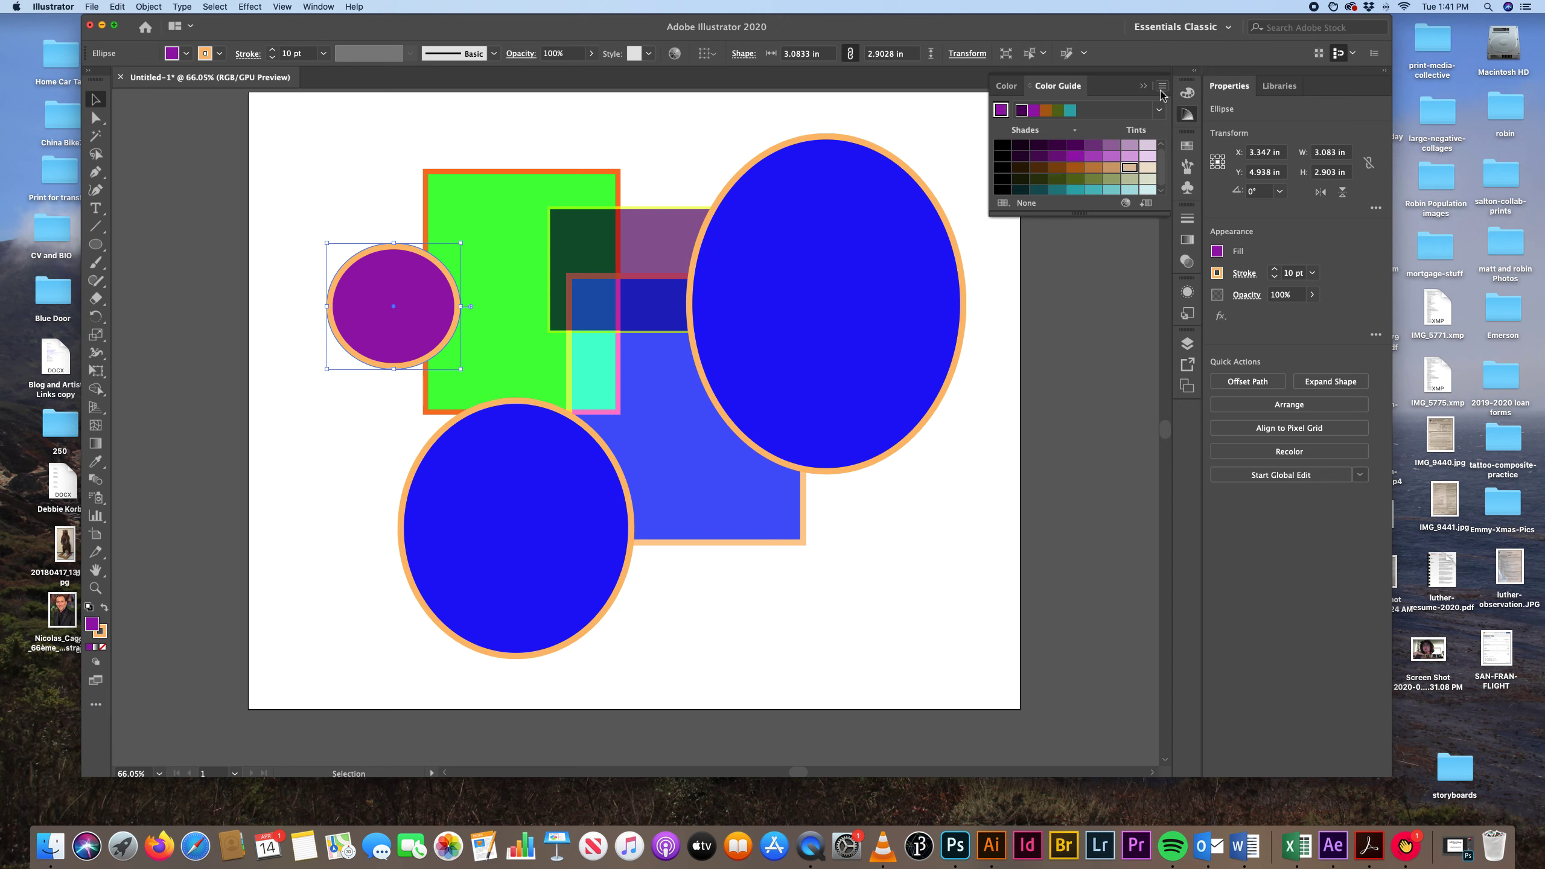
{"action": "left_click", "coordinate": [1186, 92]}
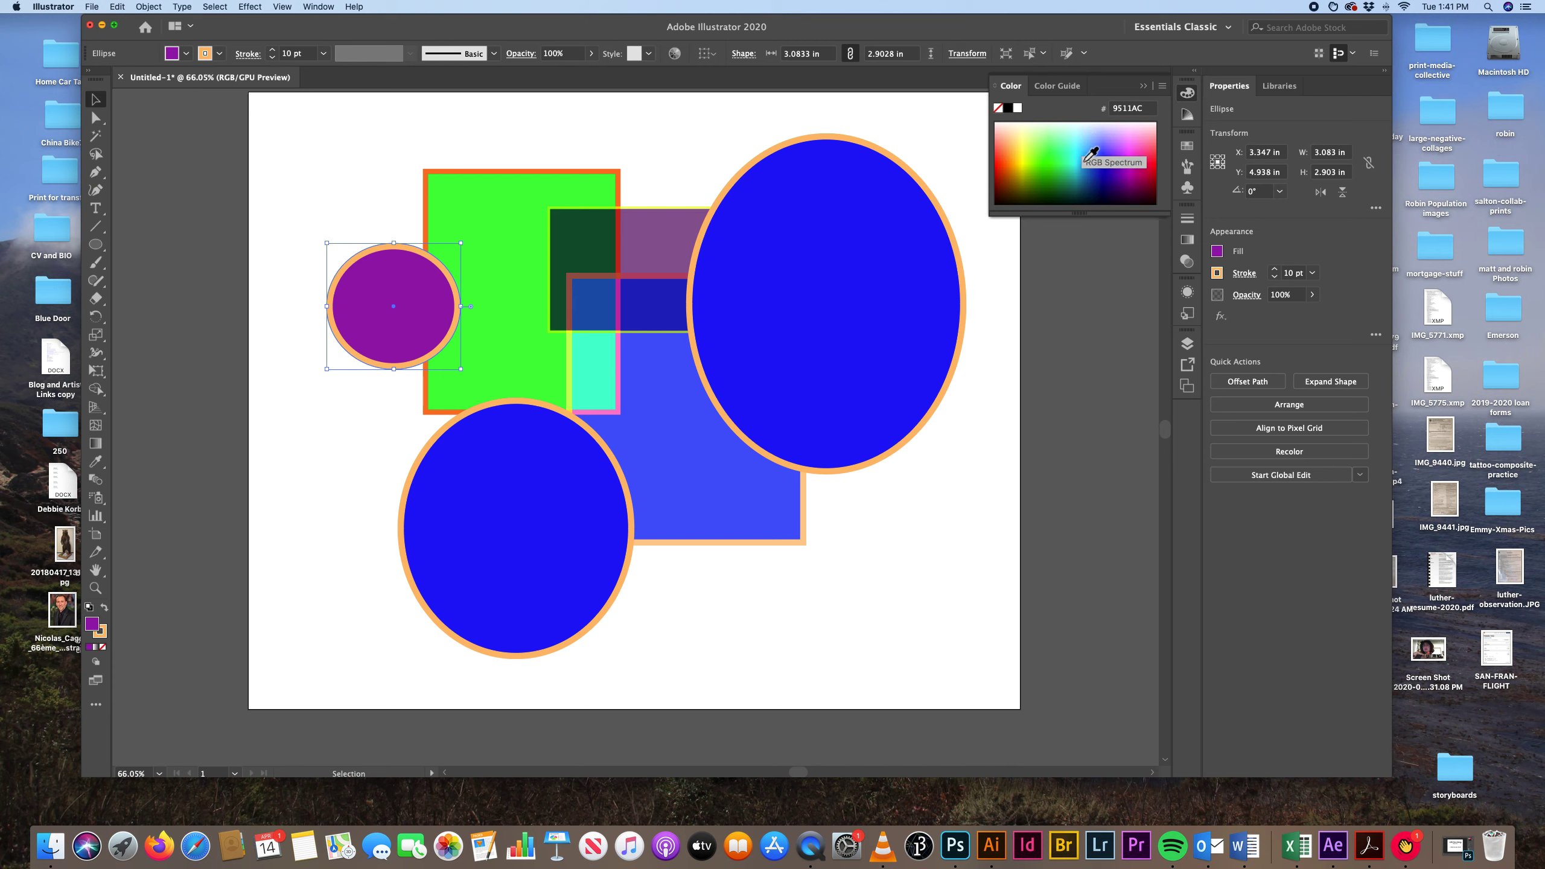
{"action": "key", "text": "x"}
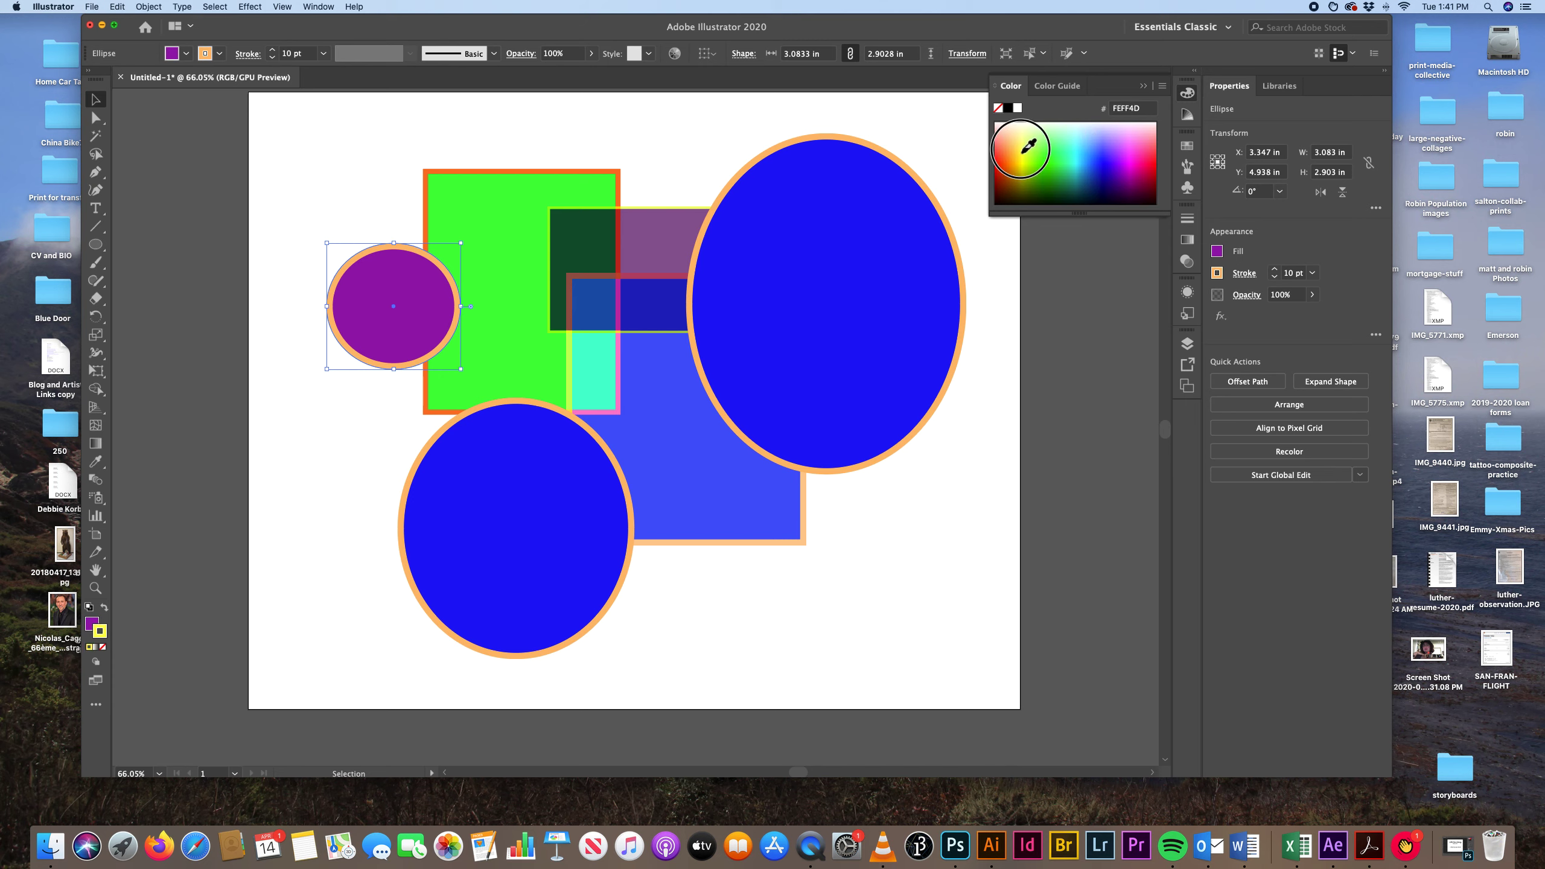
{"action": "left_click", "coordinate": [1022, 152]}
{"action": "key", "text": "x"}
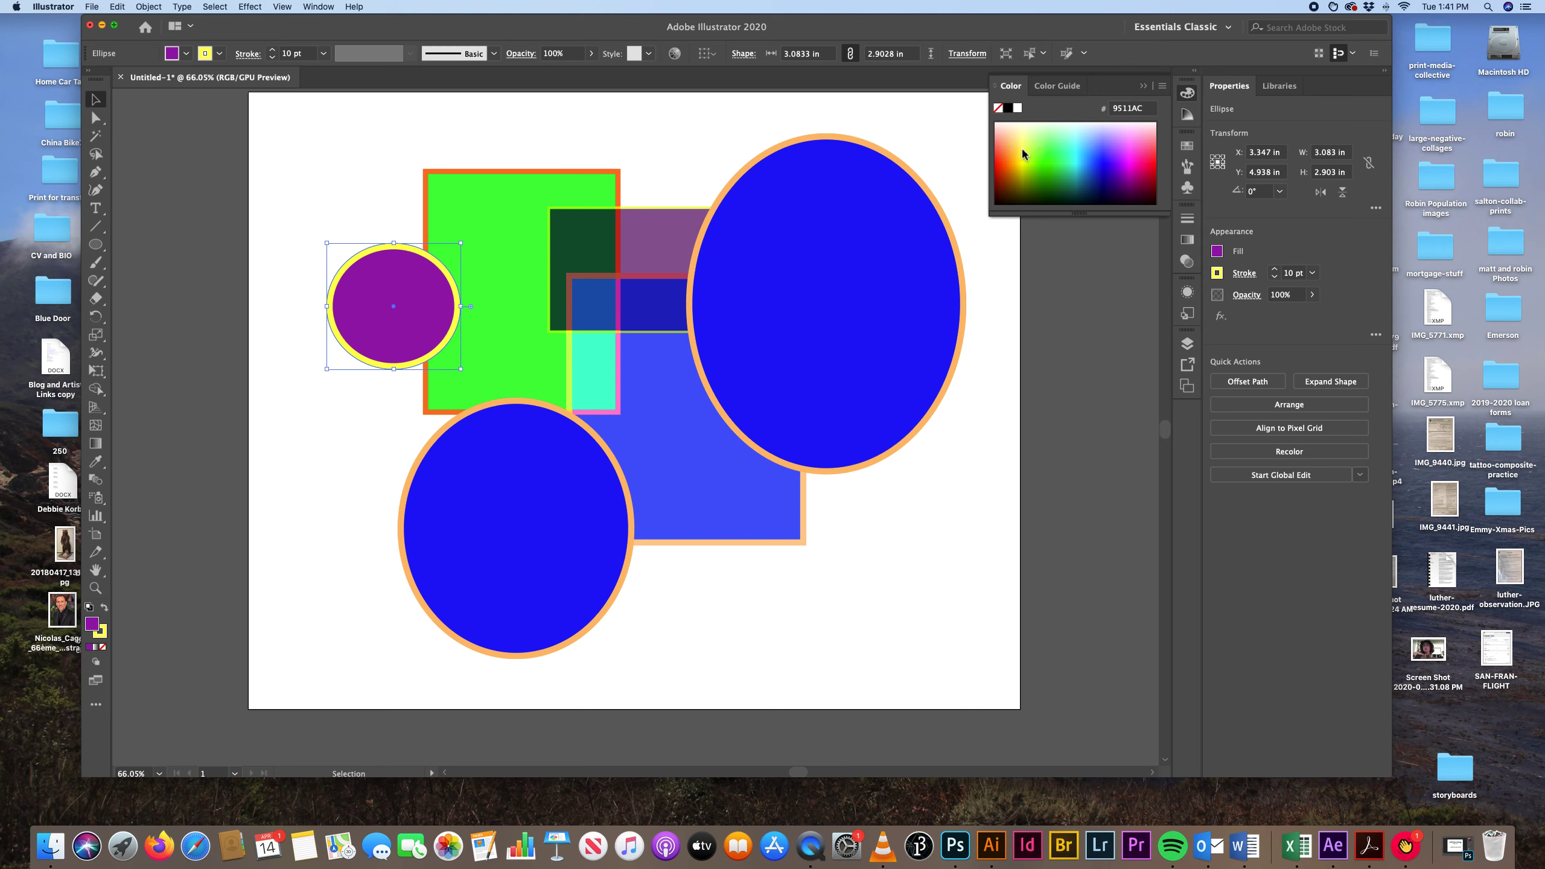
{"action": "left_click_drag", "start_coordinate": [1130, 192], "coordinate": [1133, 140]}
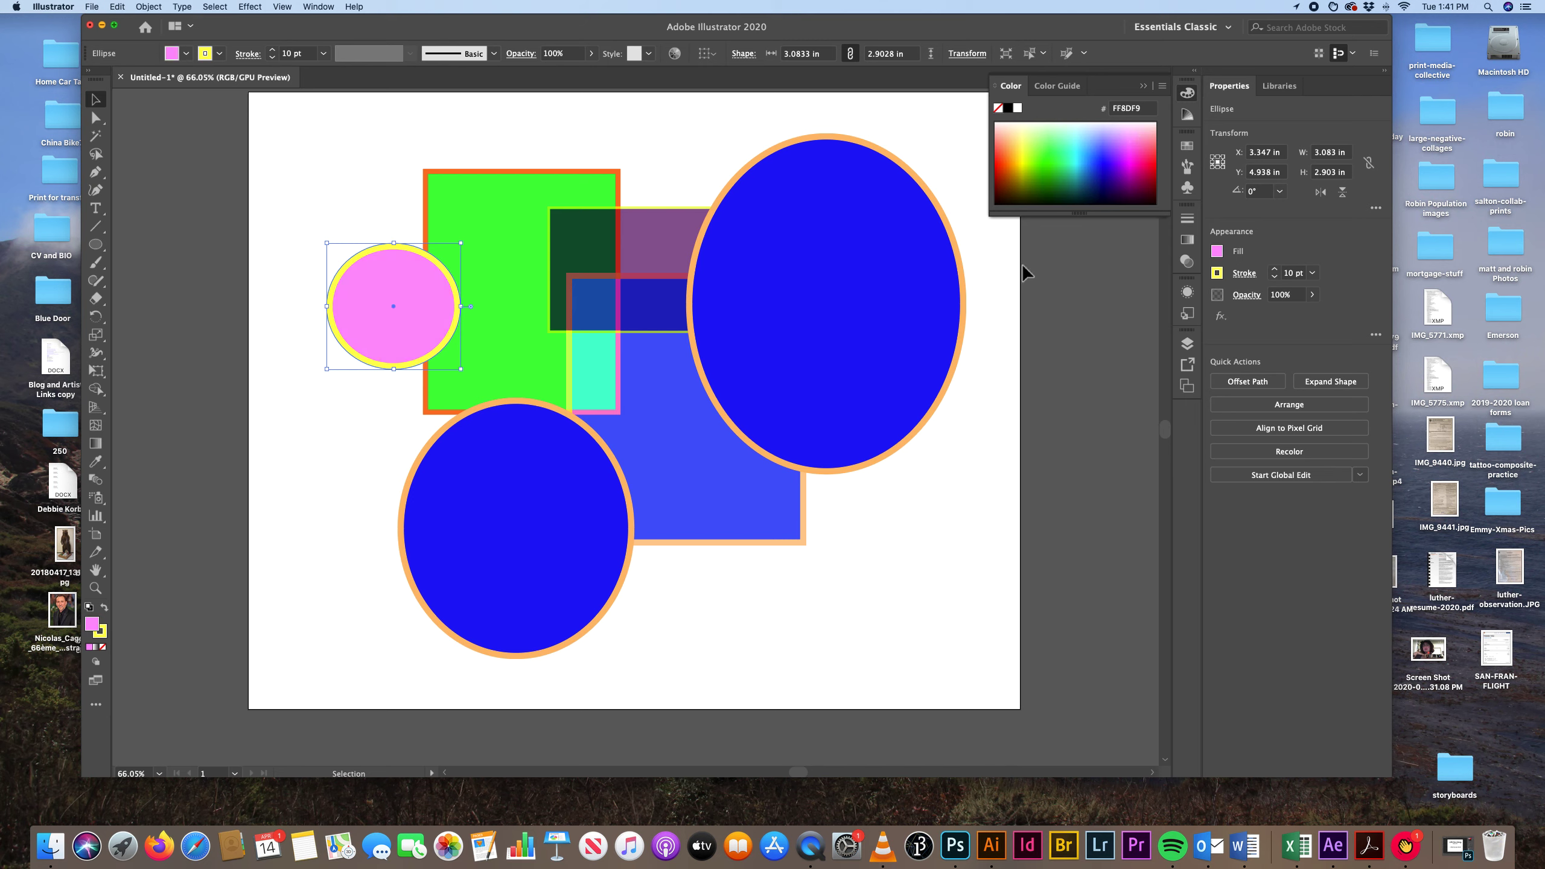
Set the small pink circle's stroke weight to 6 pt.
{"action": "left_click", "coordinate": [1188, 221]}
{"action": "left_click", "coordinate": [1087, 233]}
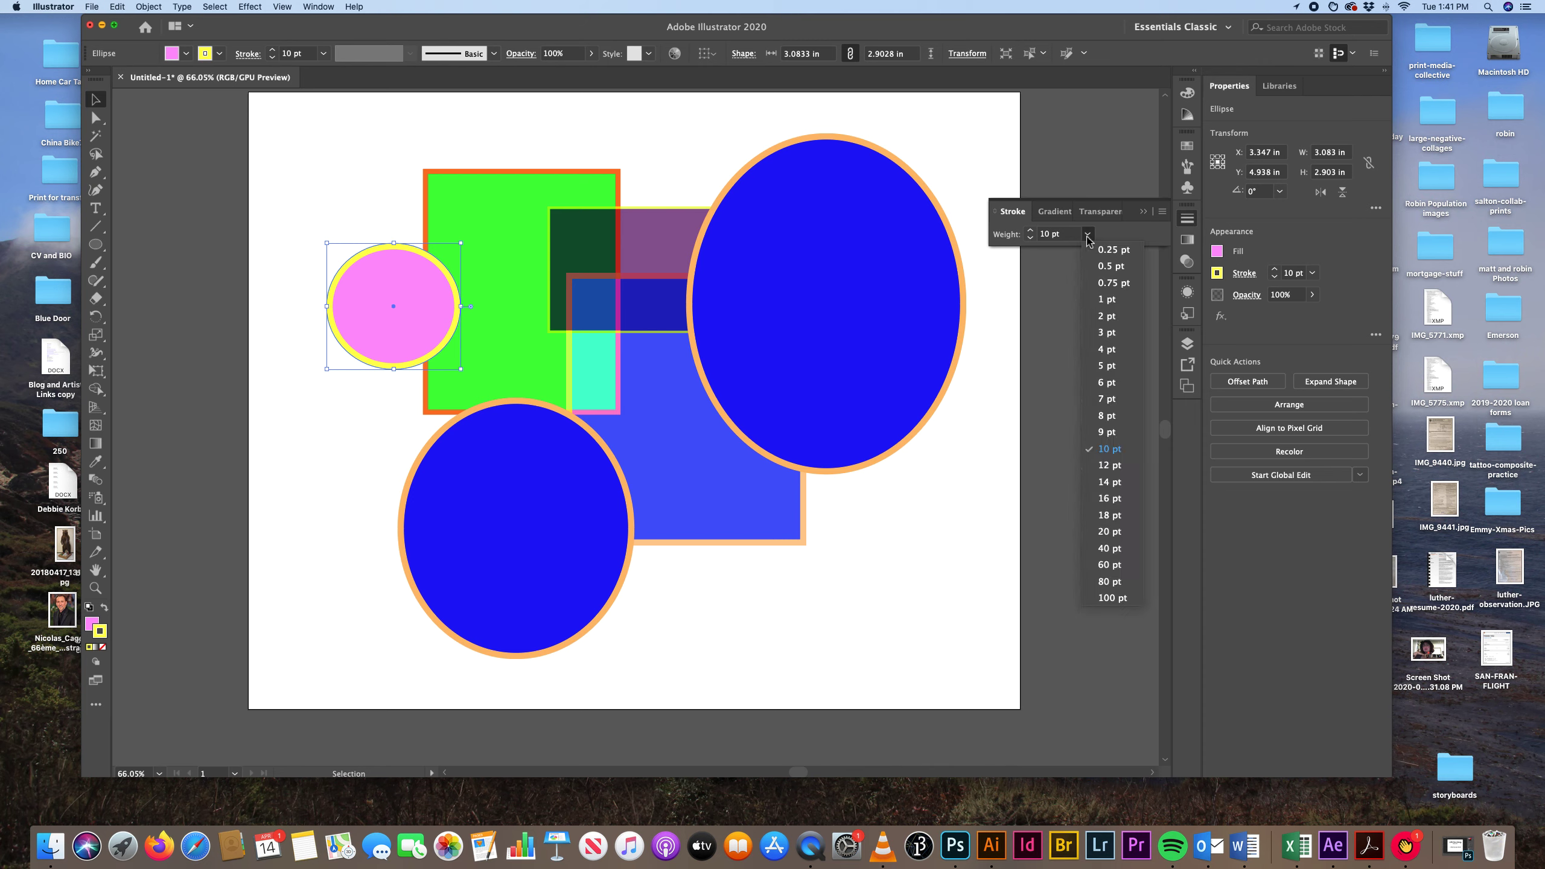
{"action": "left_click", "coordinate": [1126, 381]}
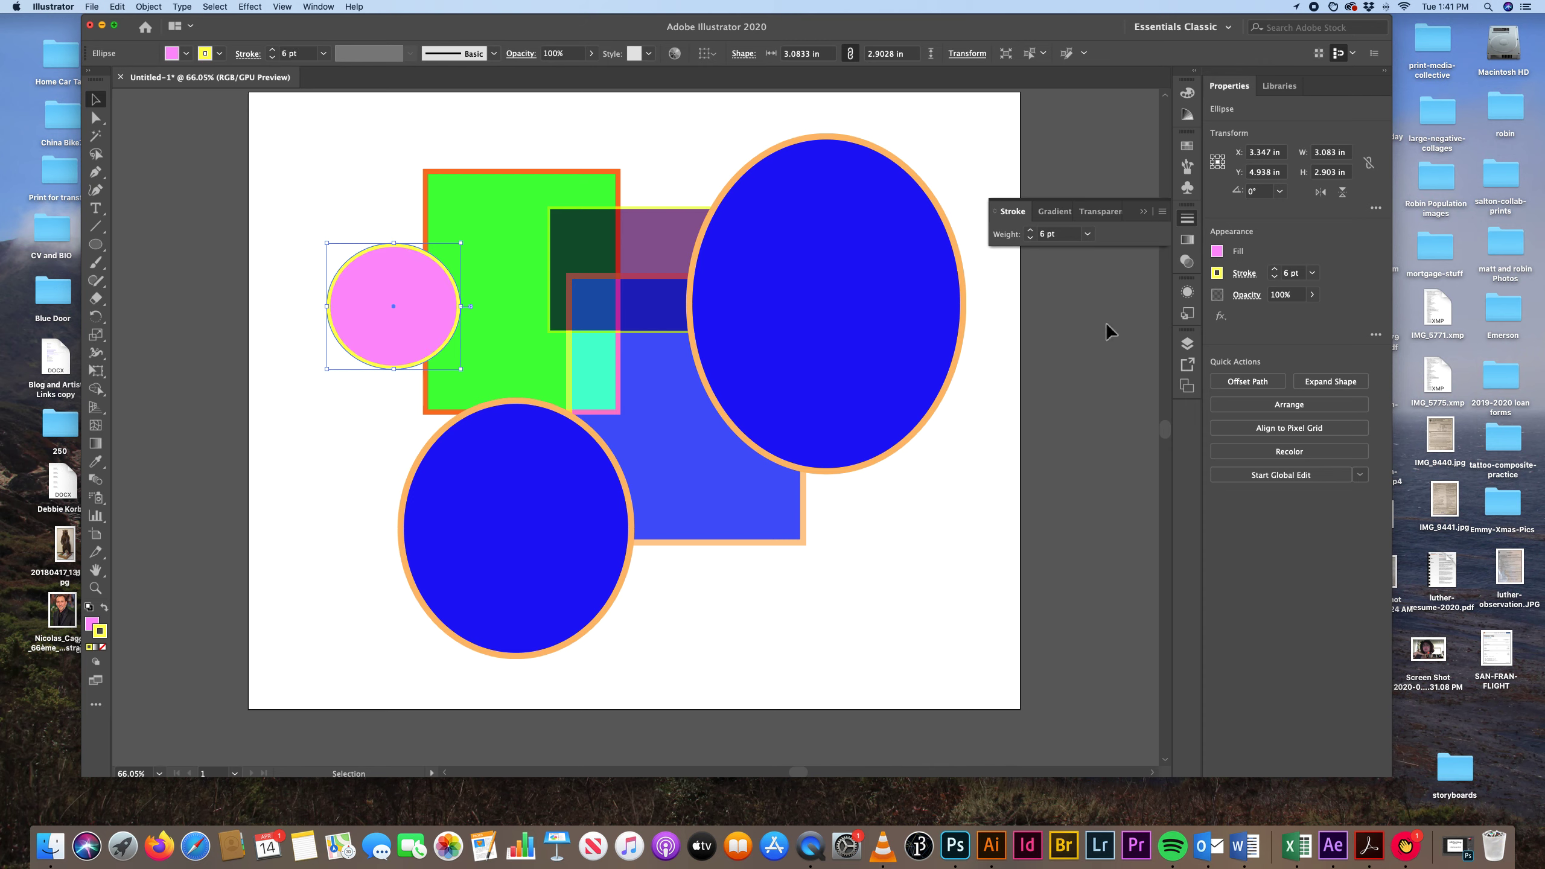
Give the large ellipse at the artboard's upper right a light green stroke and a pale salmon-pink fill.
{"action": "left_click", "coordinate": [924, 345]}
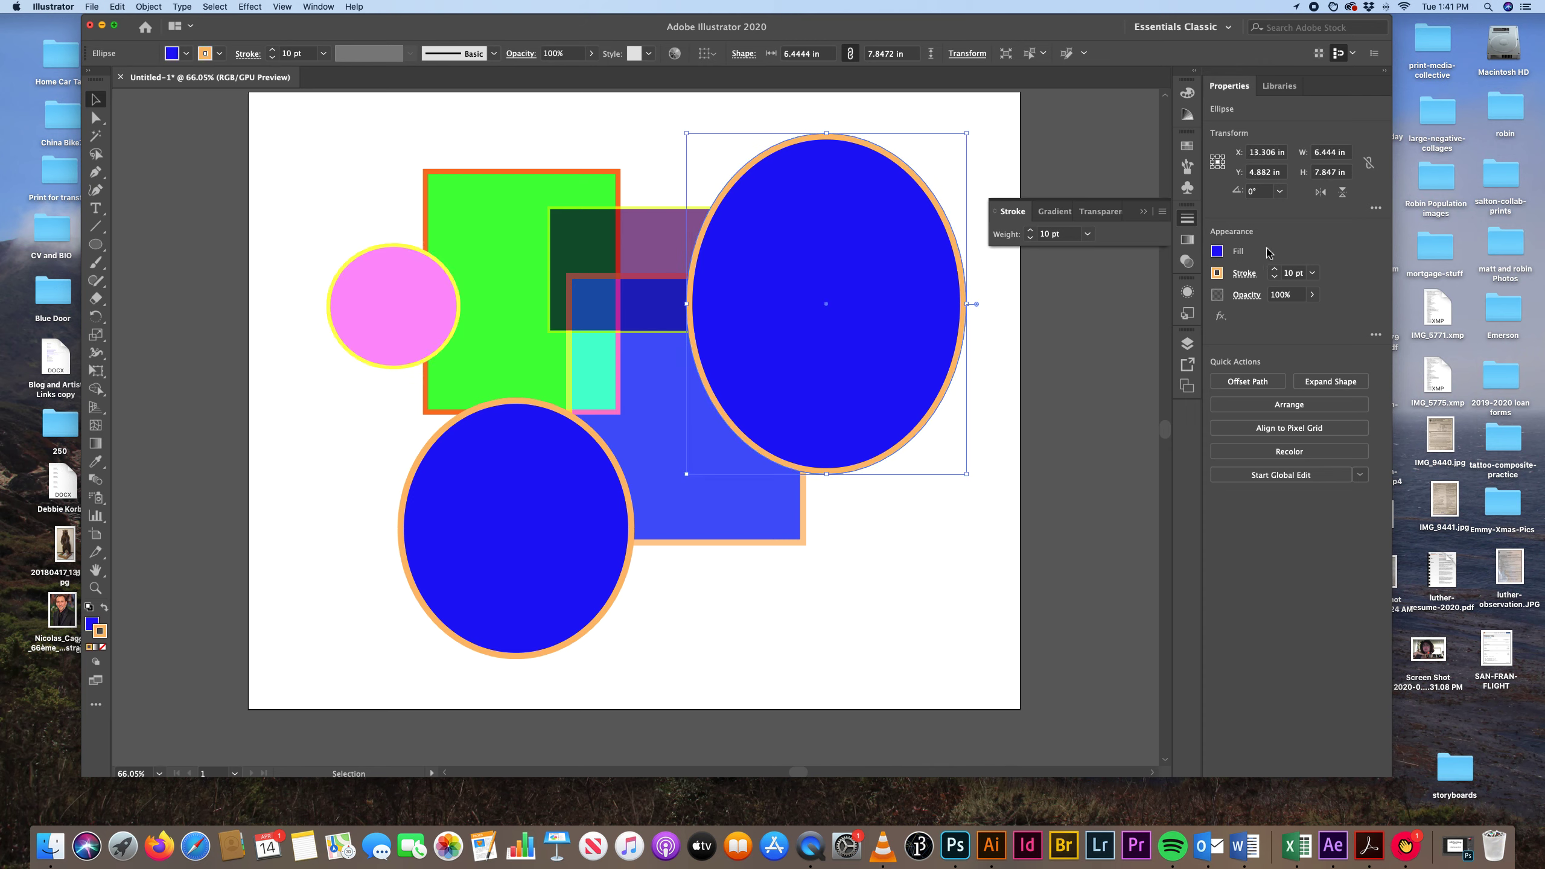
{"action": "left_click", "coordinate": [1186, 93]}
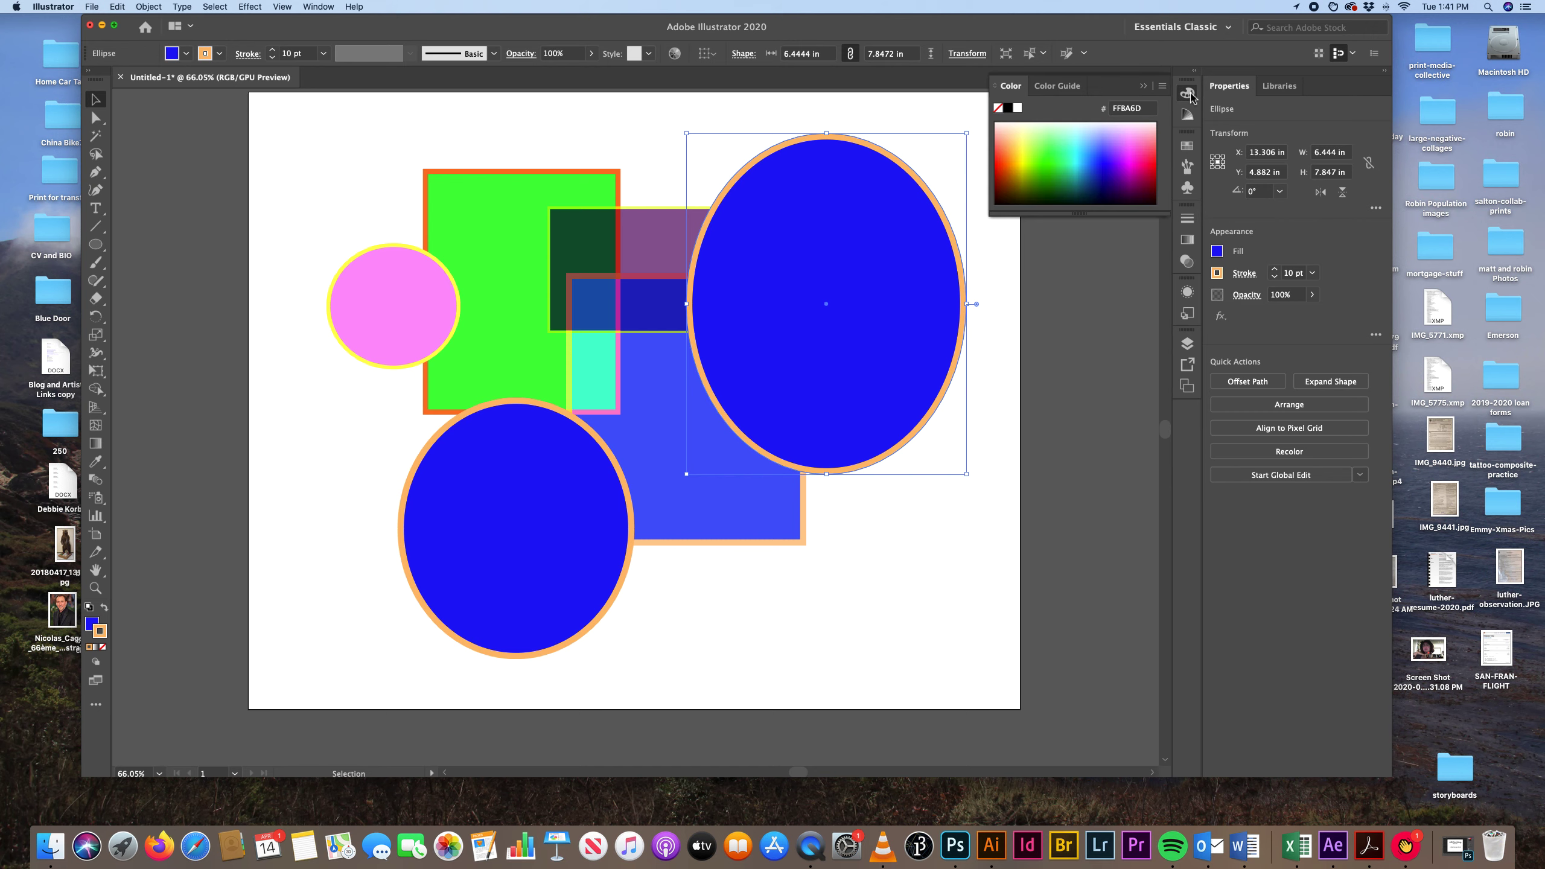
{"action": "left_click", "coordinate": [1051, 138]}
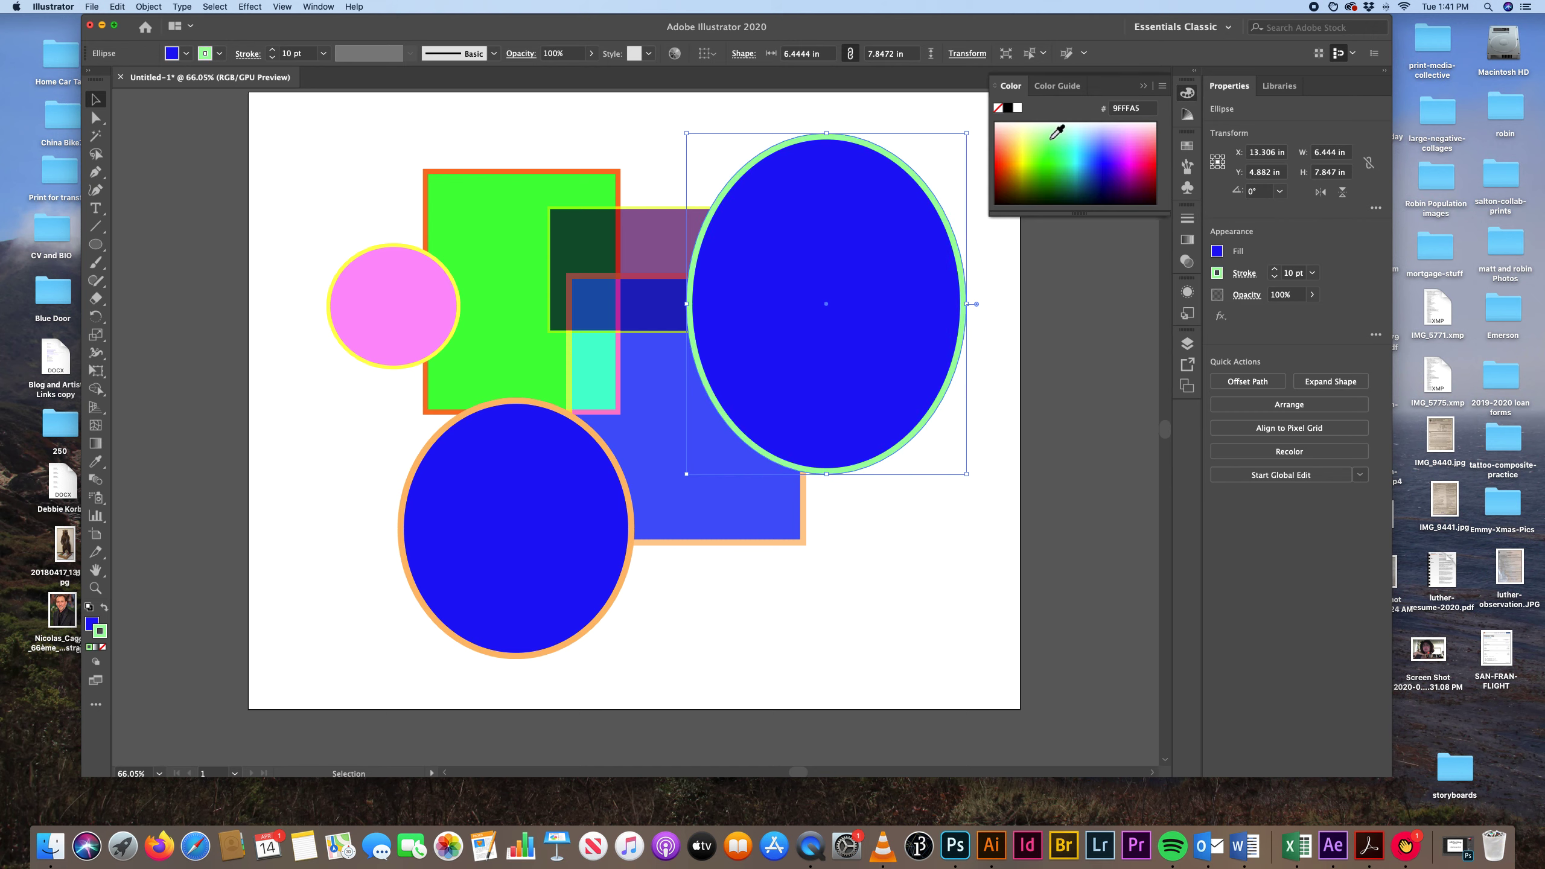
{"action": "left_click", "coordinate": [1053, 133]}
{"action": "key", "text": "x"}
{"action": "left_click", "coordinate": [1013, 144]}
{"action": "left_click", "coordinate": [1009, 142]}
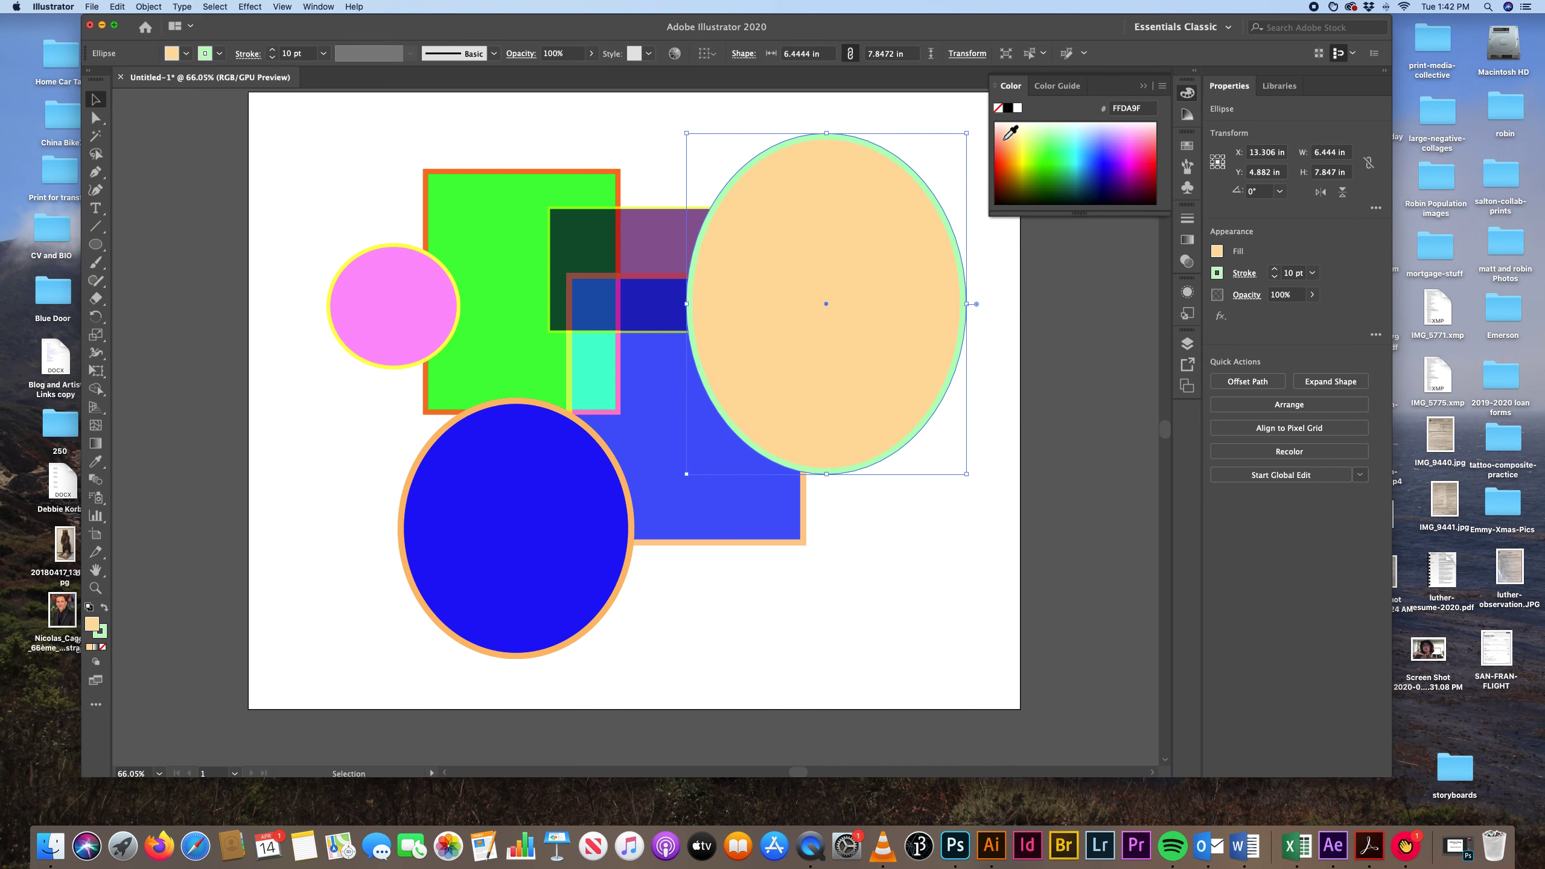
{"action": "left_click", "coordinate": [999, 140]}
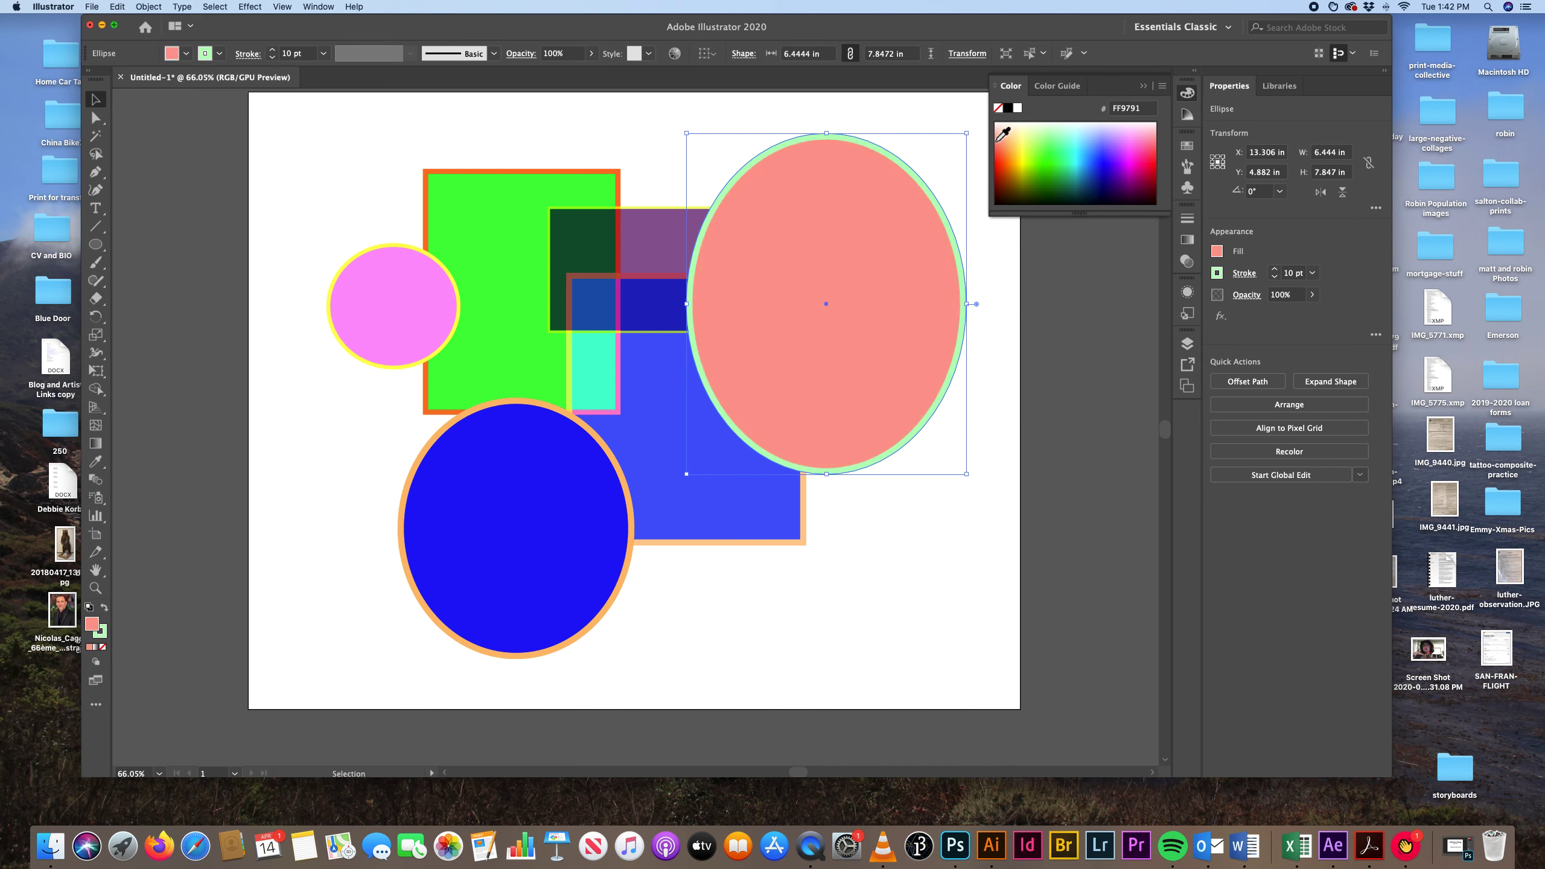
{"action": "left_click", "coordinate": [998, 137]}
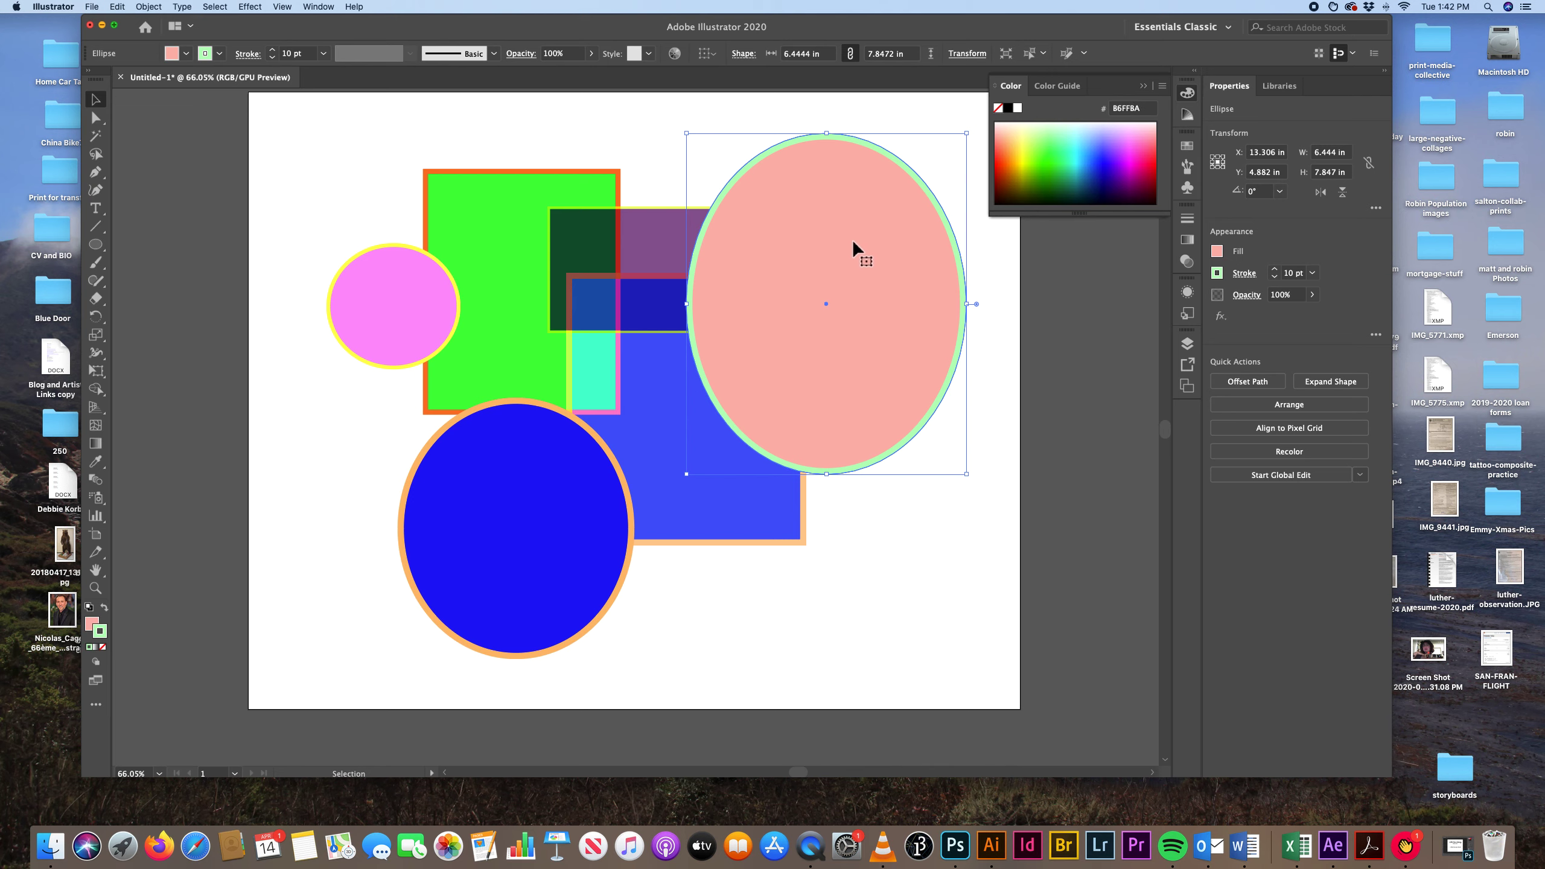
{"action": "key", "text": "x"}
Lower the large salmon-pink ellipse's opacity to 77%.
{"action": "left_click", "coordinate": [1188, 220]}
{"action": "left_click", "coordinate": [1089, 211]}
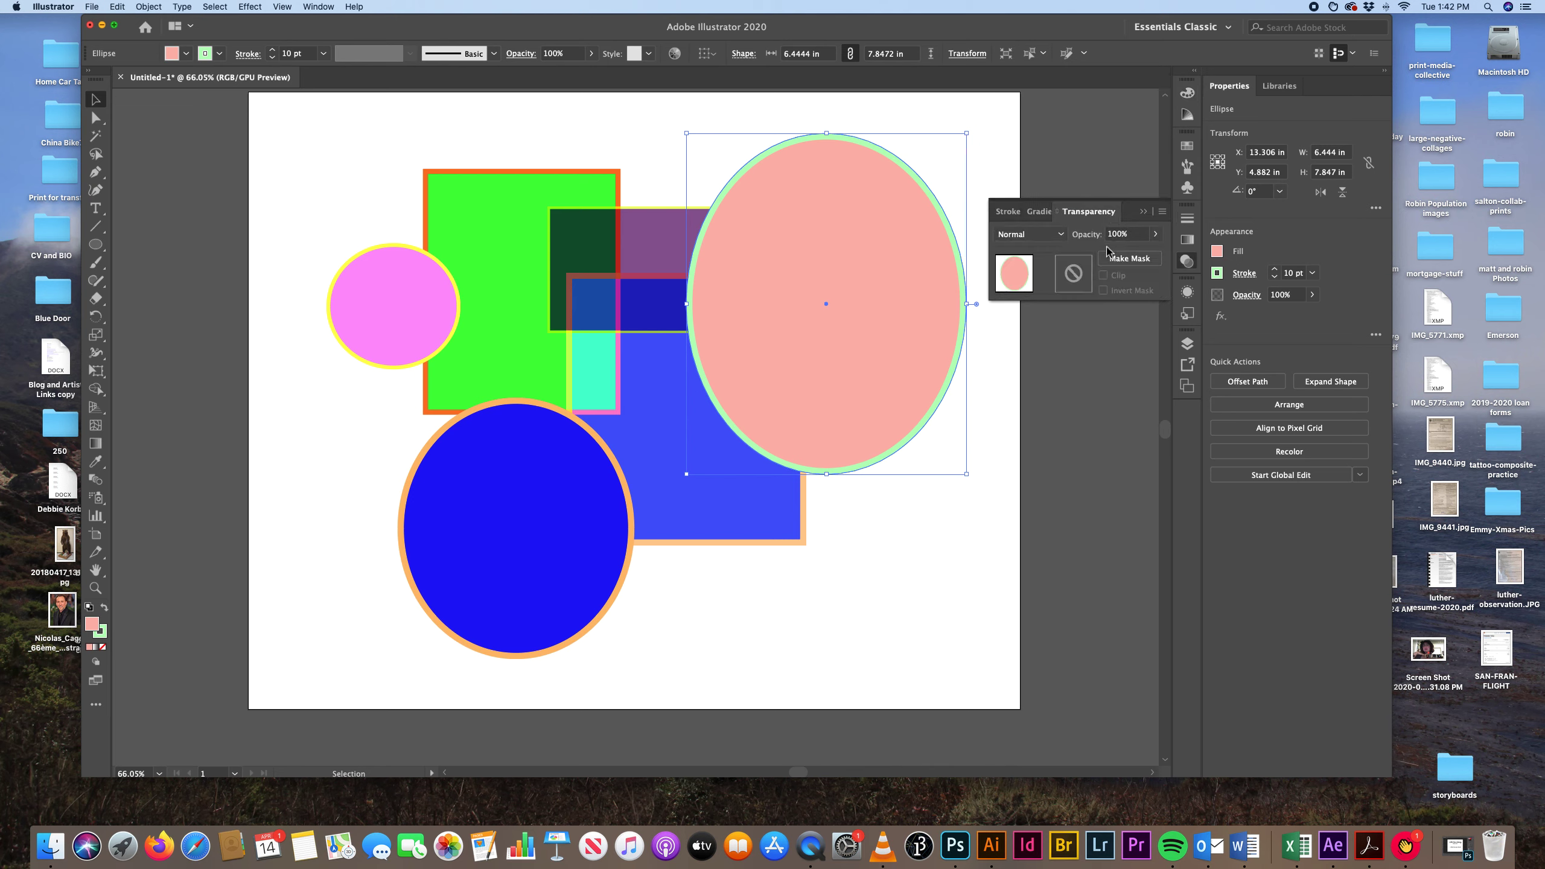
{"action": "left_click", "coordinate": [1154, 235]}
{"action": "left_click_drag", "start_coordinate": [1133, 255], "coordinate": [1141, 256]}
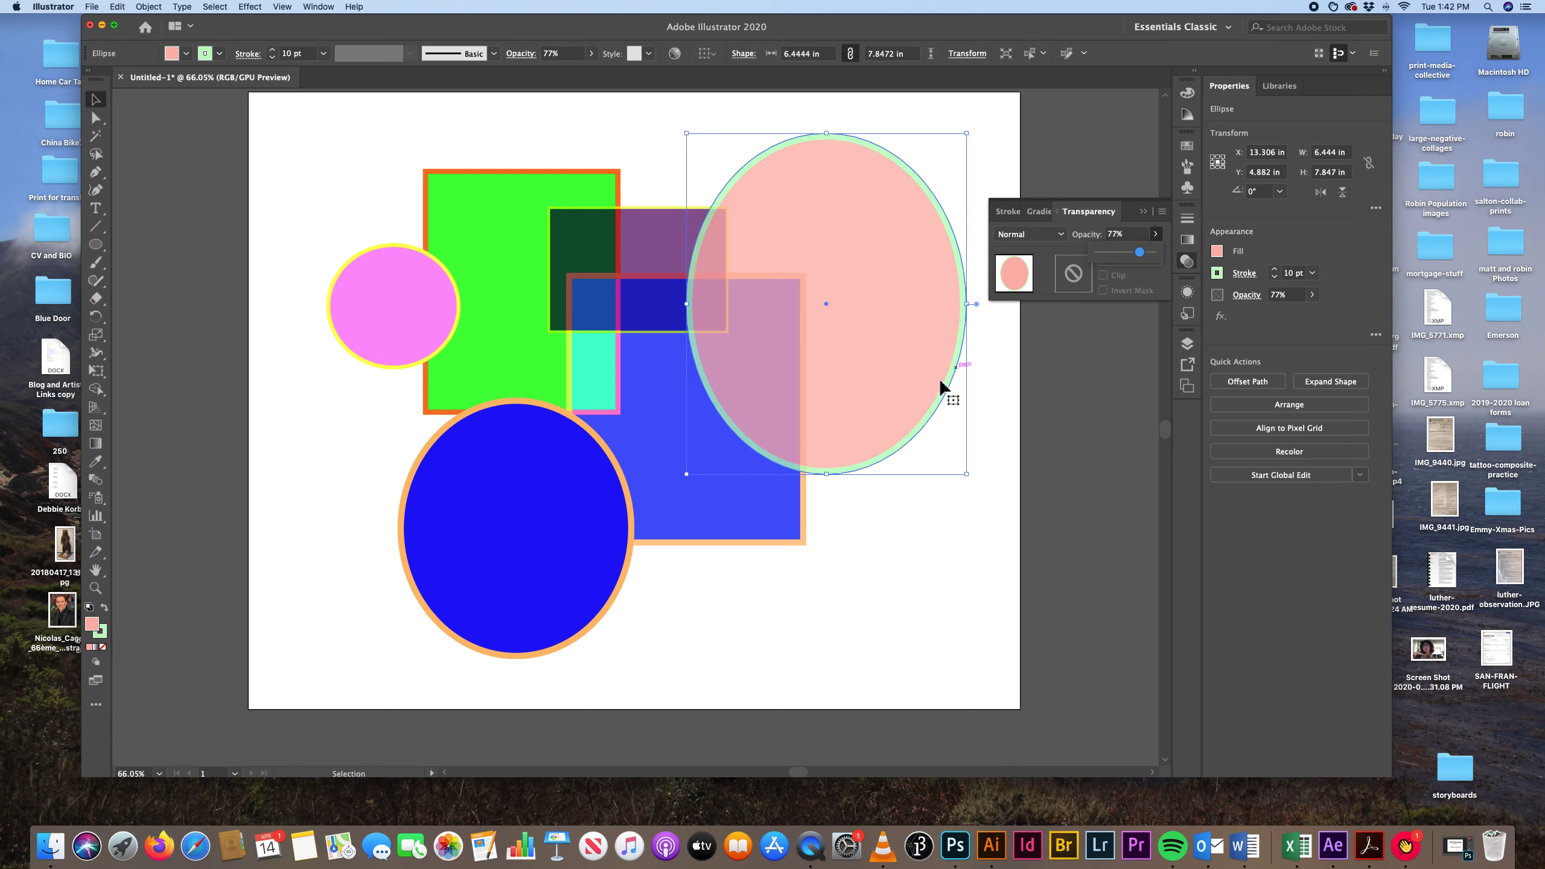
Try the Darken blending mode on the large ellipse, settle on Difference, and deselect it.
{"action": "left_click", "coordinate": [1058, 235]}
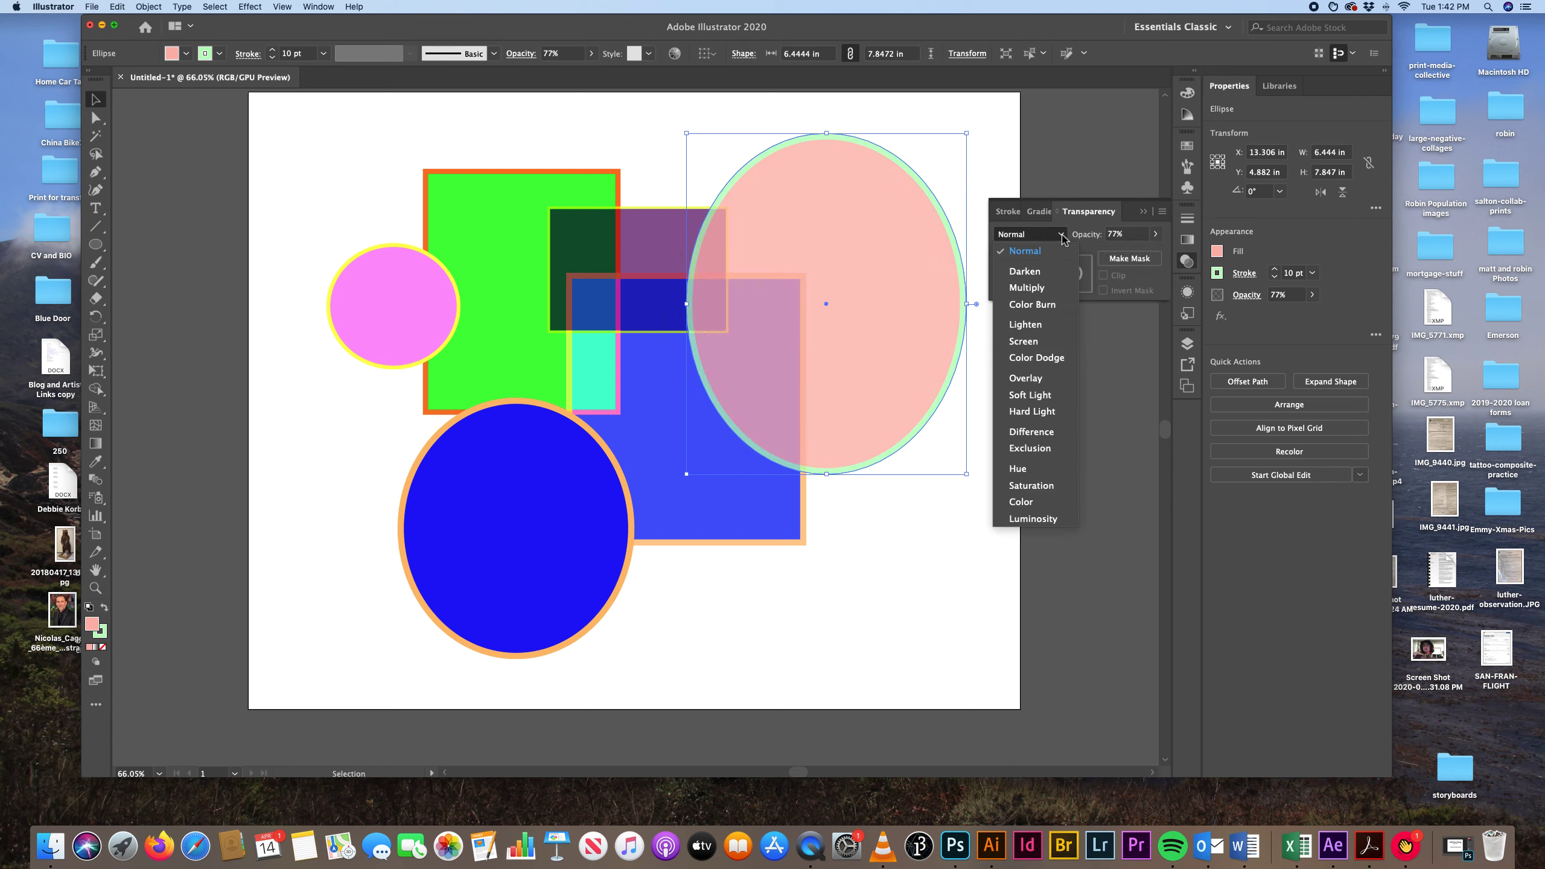
{"action": "left_click", "coordinate": [1048, 274]}
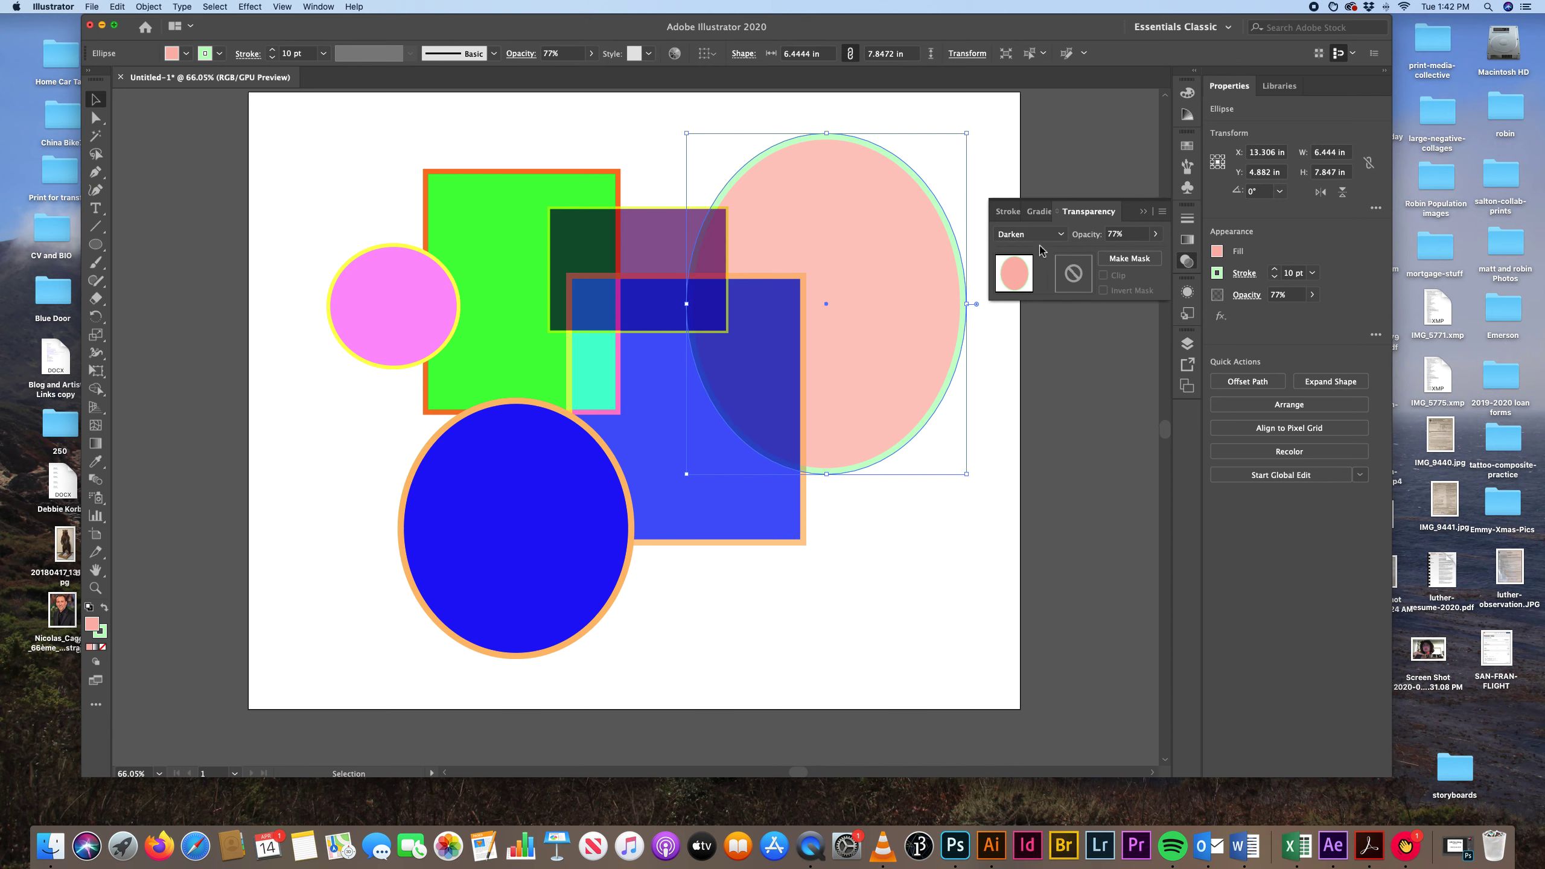
{"action": "left_click", "coordinate": [1058, 234]}
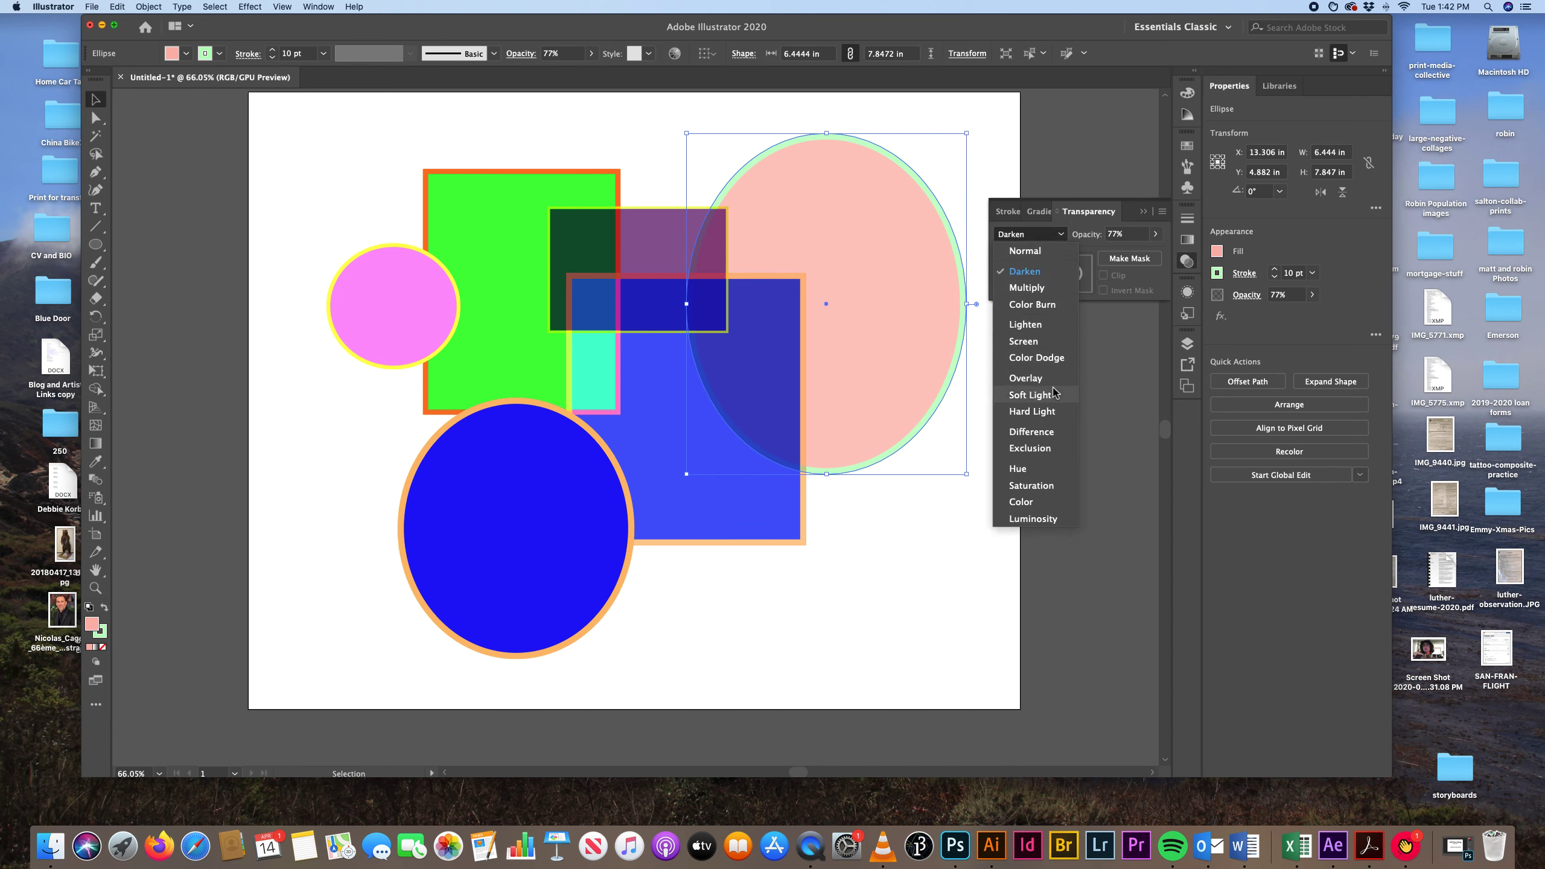
{"action": "left_click", "coordinate": [1041, 432]}
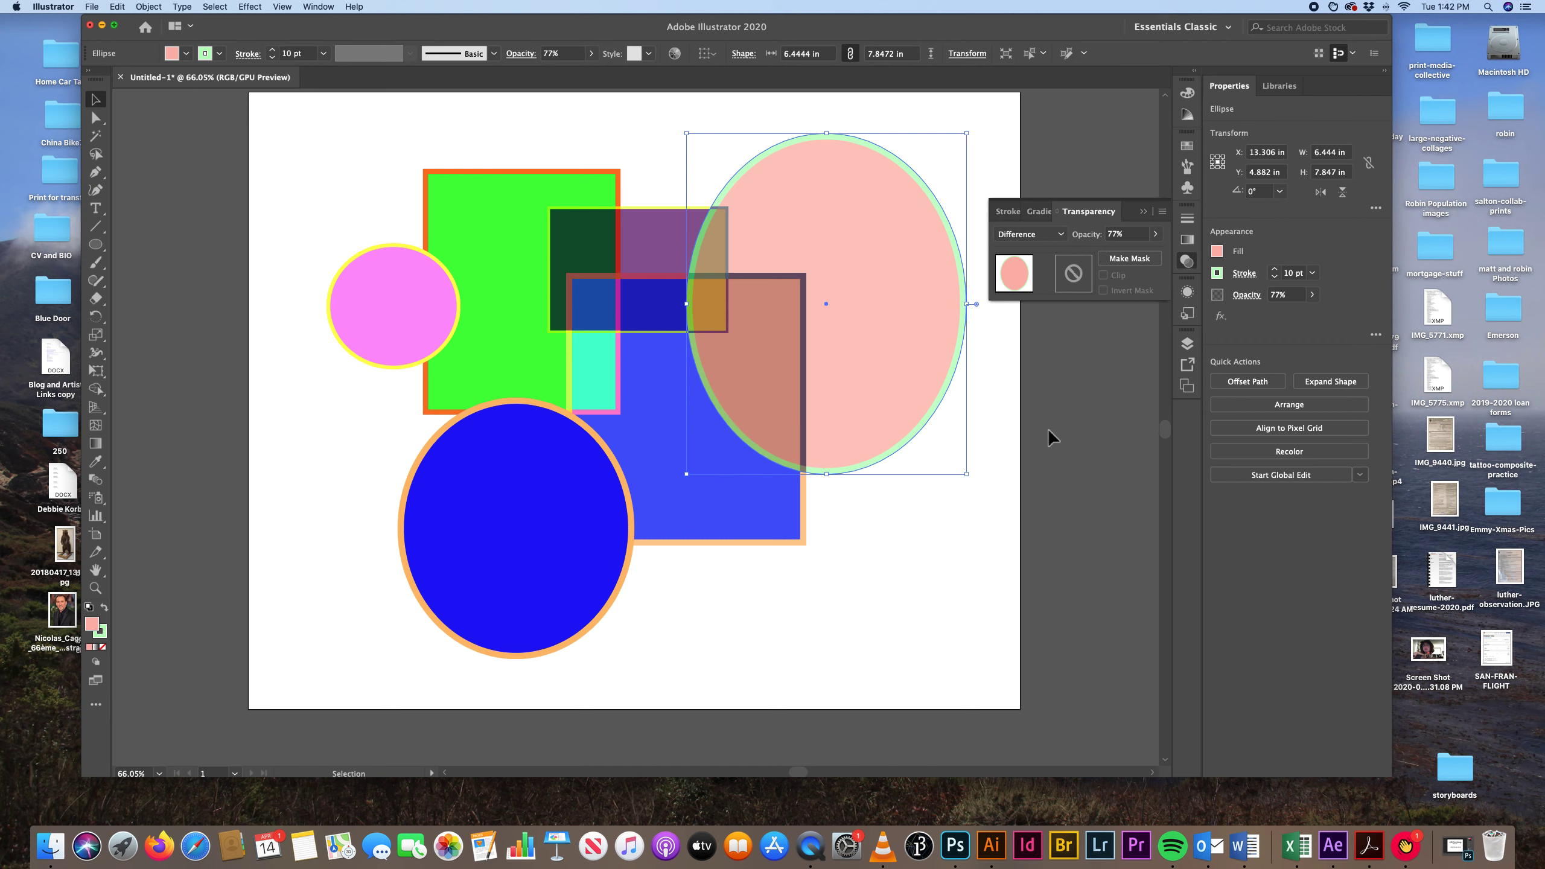
{"action": "left_click", "coordinate": [931, 535]}
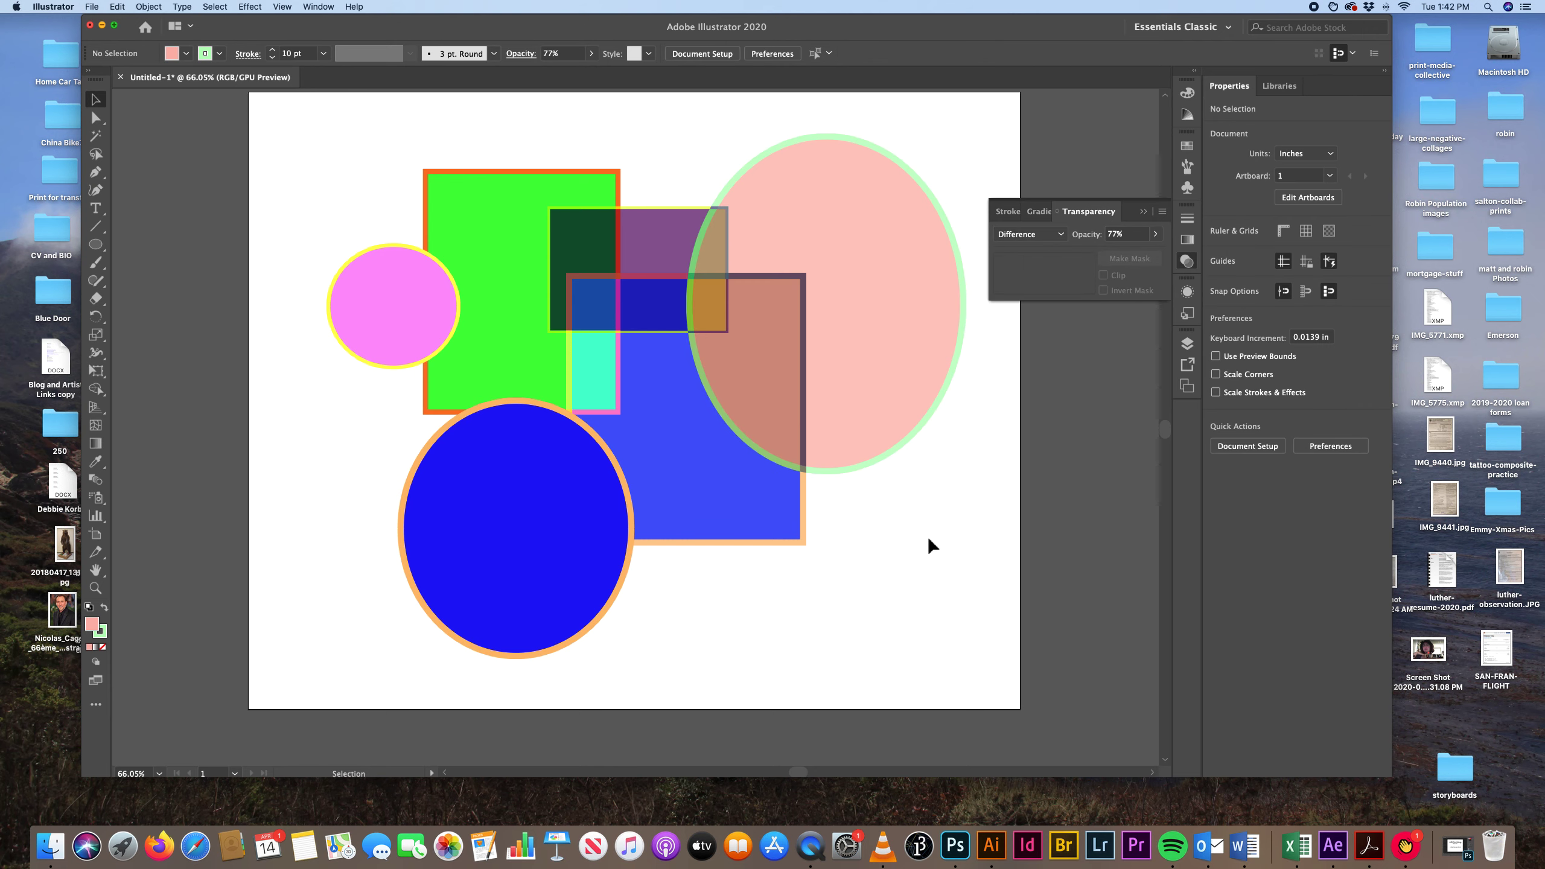
Set the lower-left blue ellipse's blending mode to Exclusion and deselect it.
{"action": "left_click", "coordinate": [515, 472]}
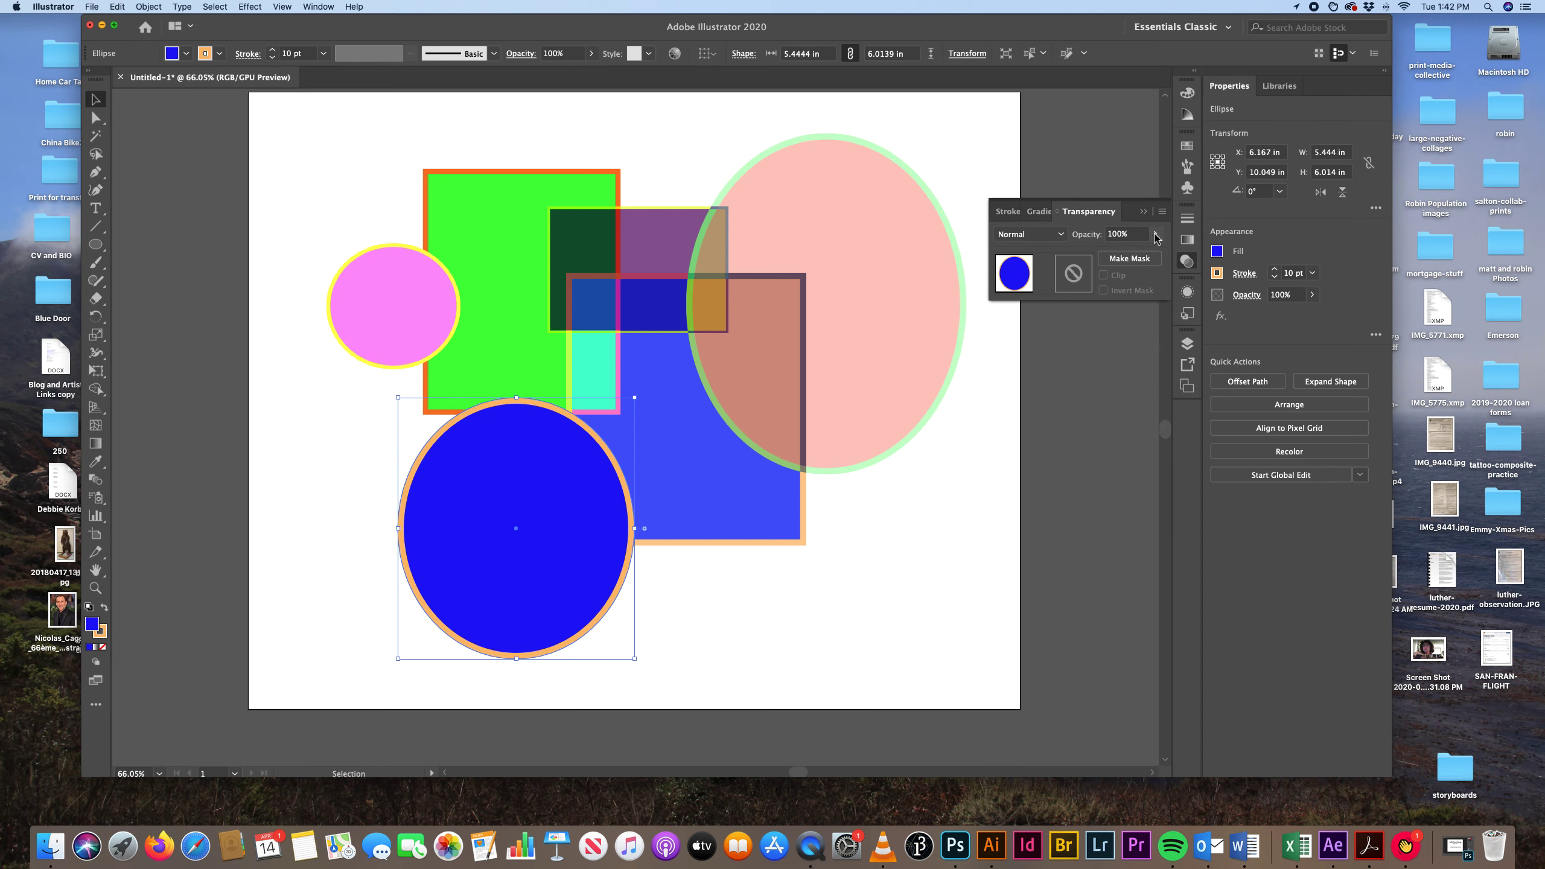
{"action": "left_click", "coordinate": [1063, 235]}
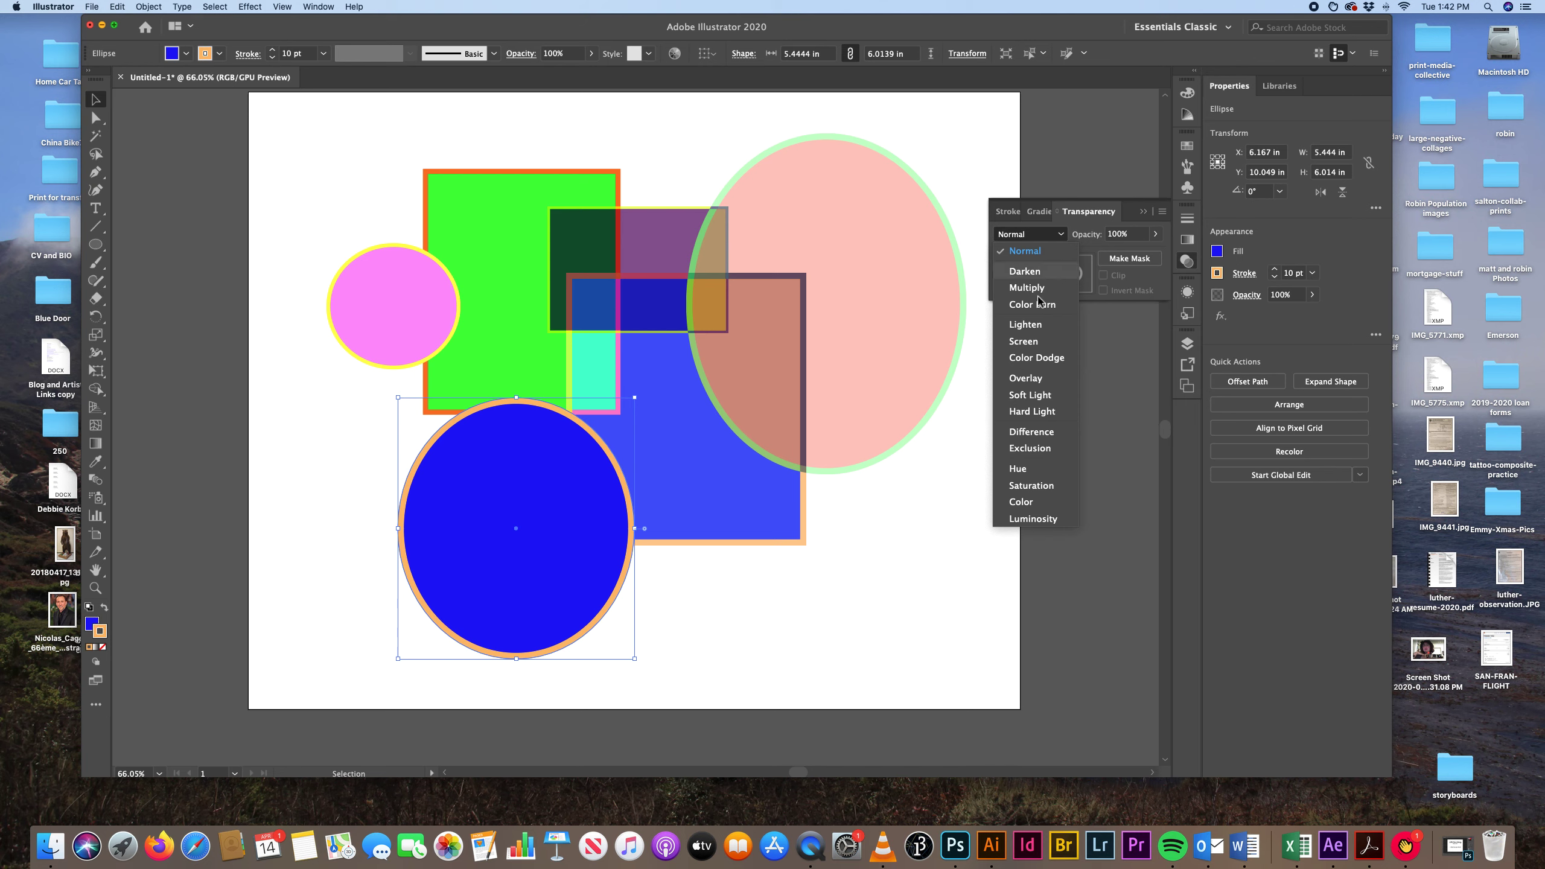
{"action": "left_click", "coordinate": [1030, 447]}
{"action": "left_click", "coordinate": [924, 517]}
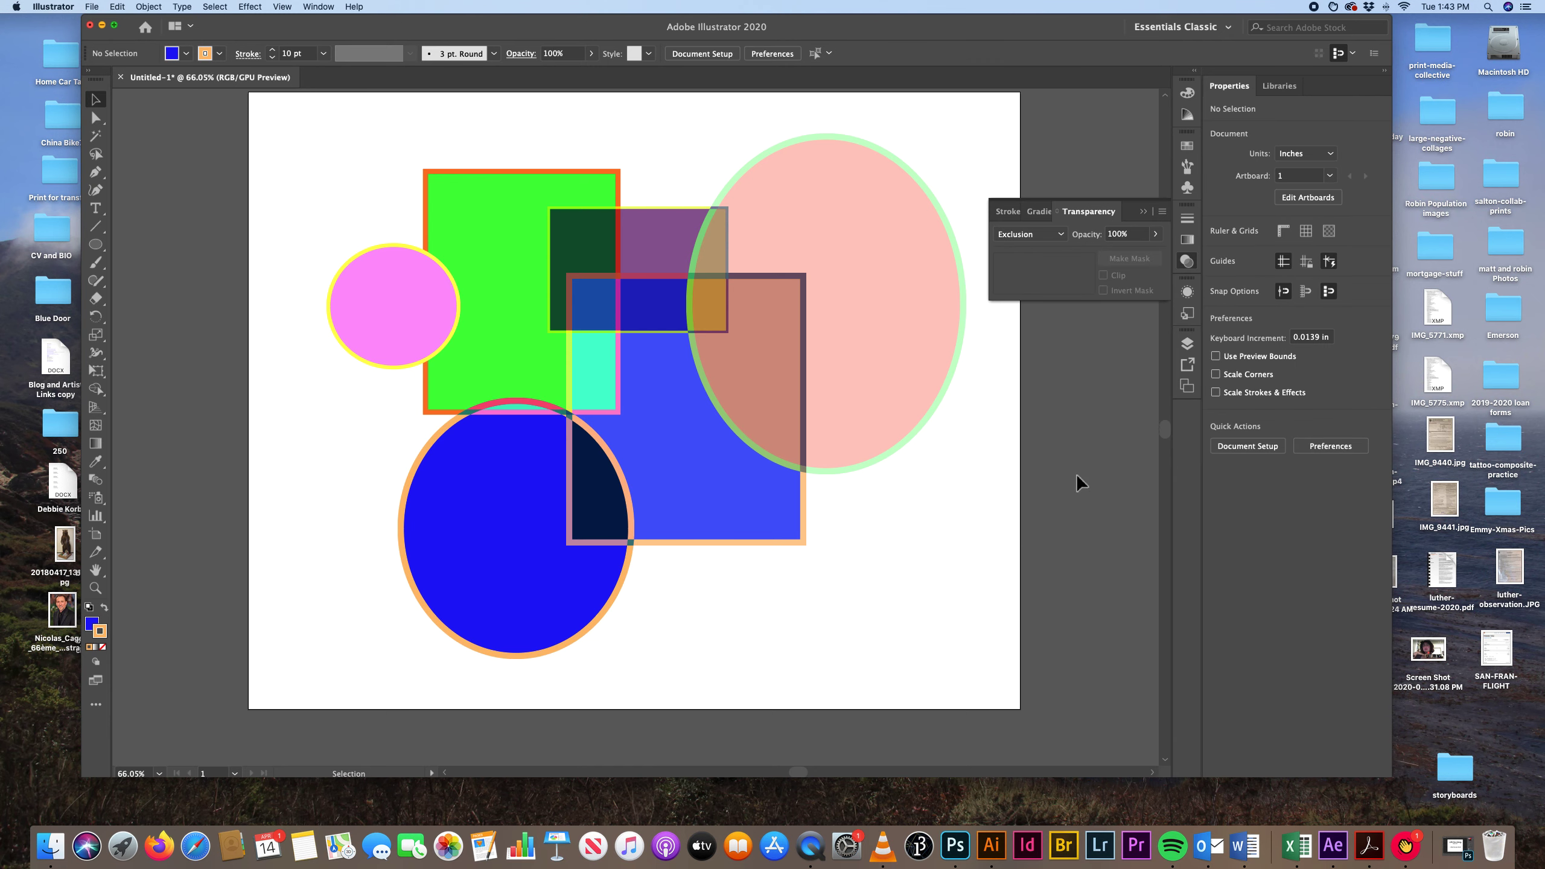
Change the lower-left ellipse's fill to a medium green.
{"action": "left_click", "coordinate": [557, 534]}
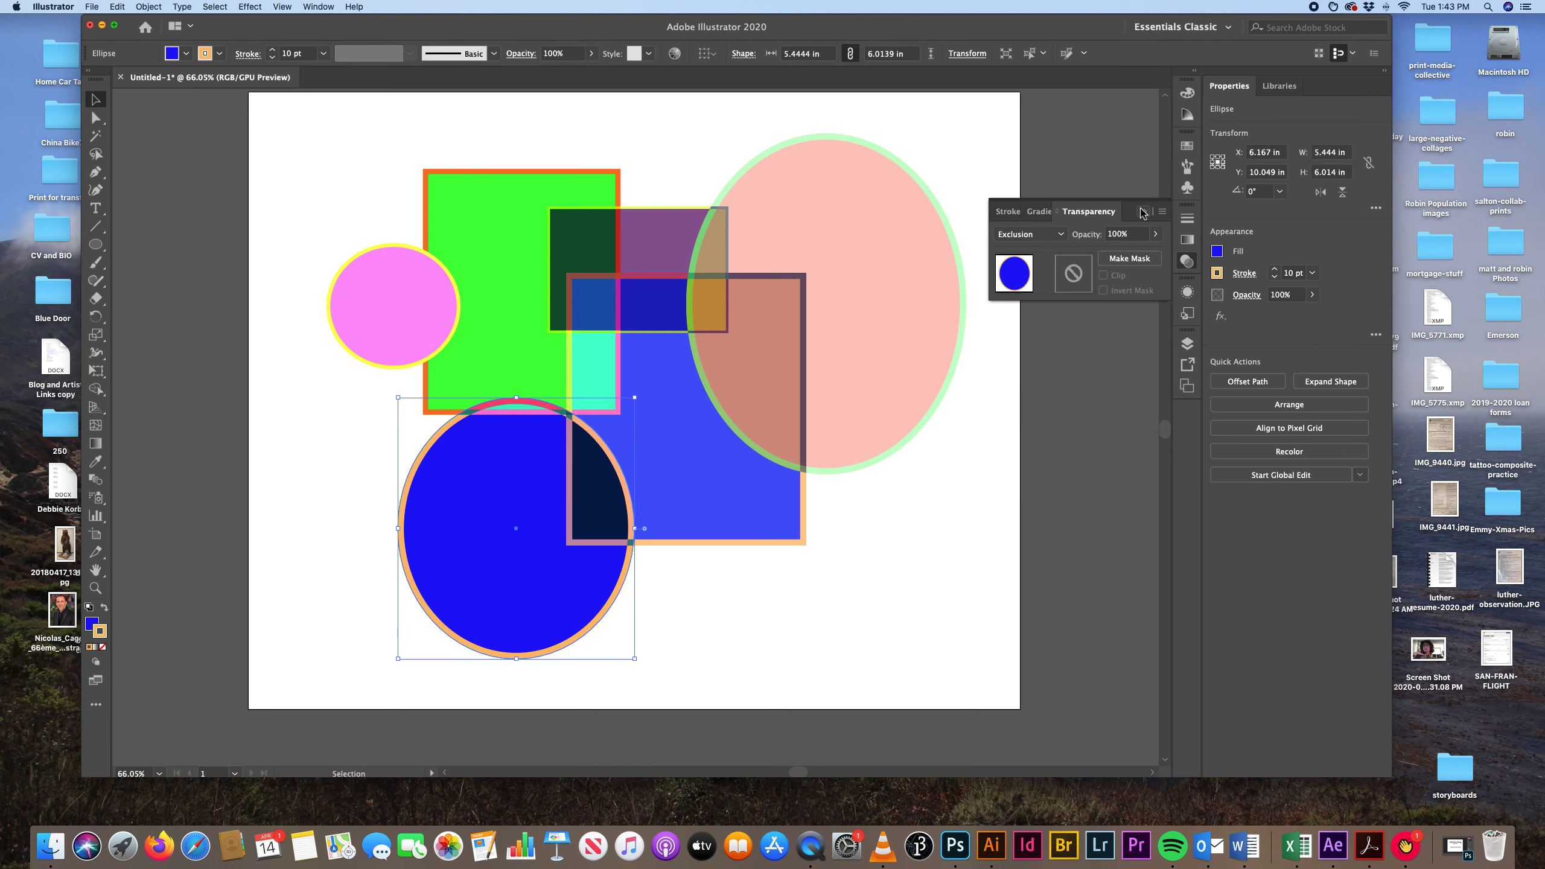
{"action": "left_click", "coordinate": [1194, 96]}
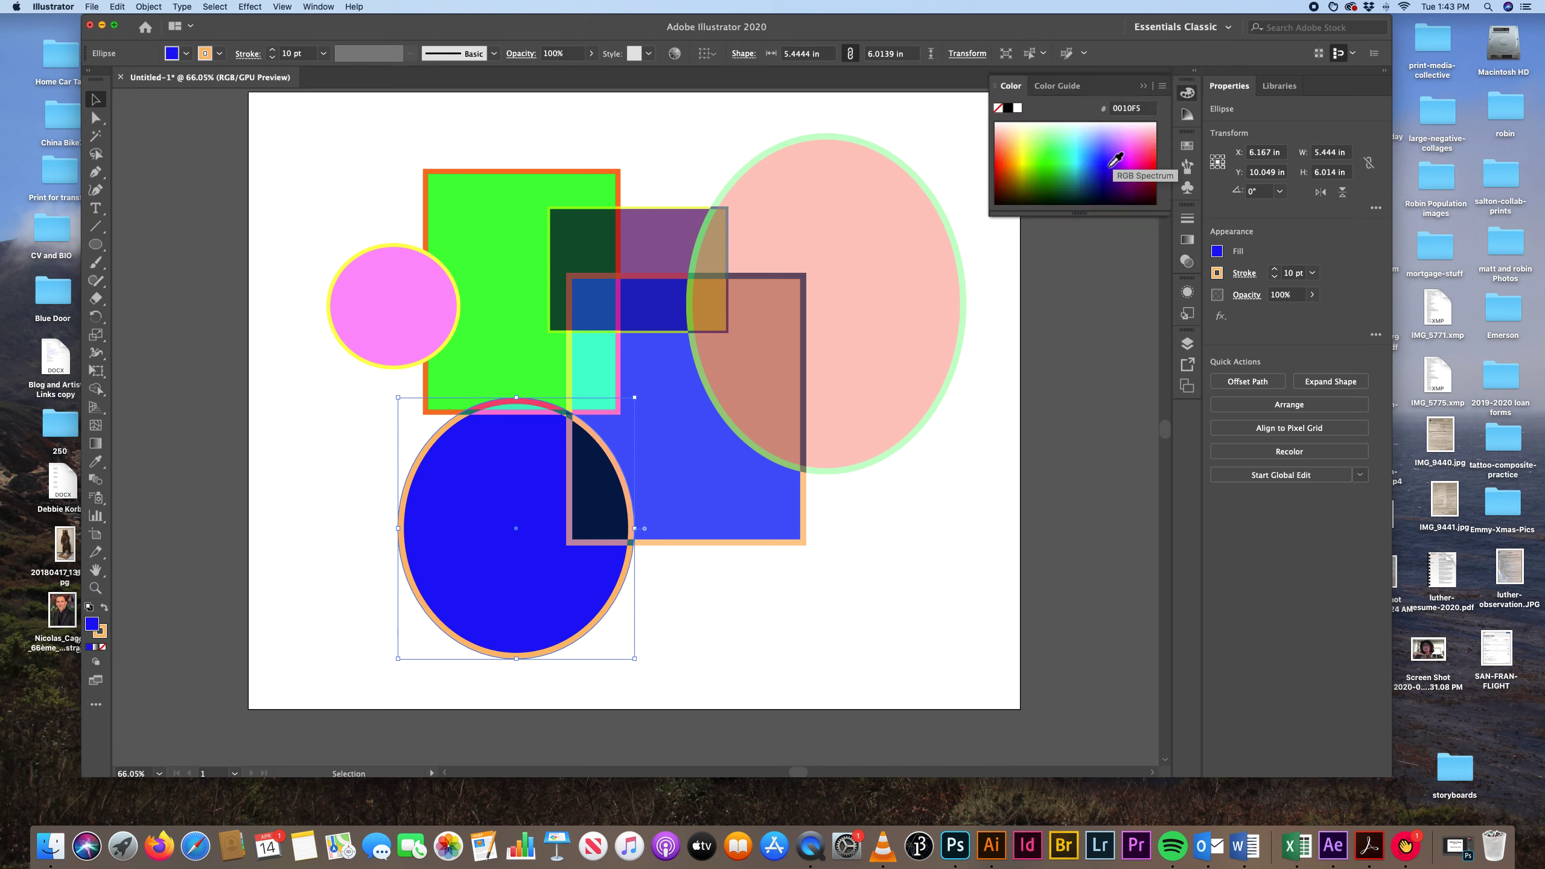
{"action": "left_click", "coordinate": [1055, 170]}
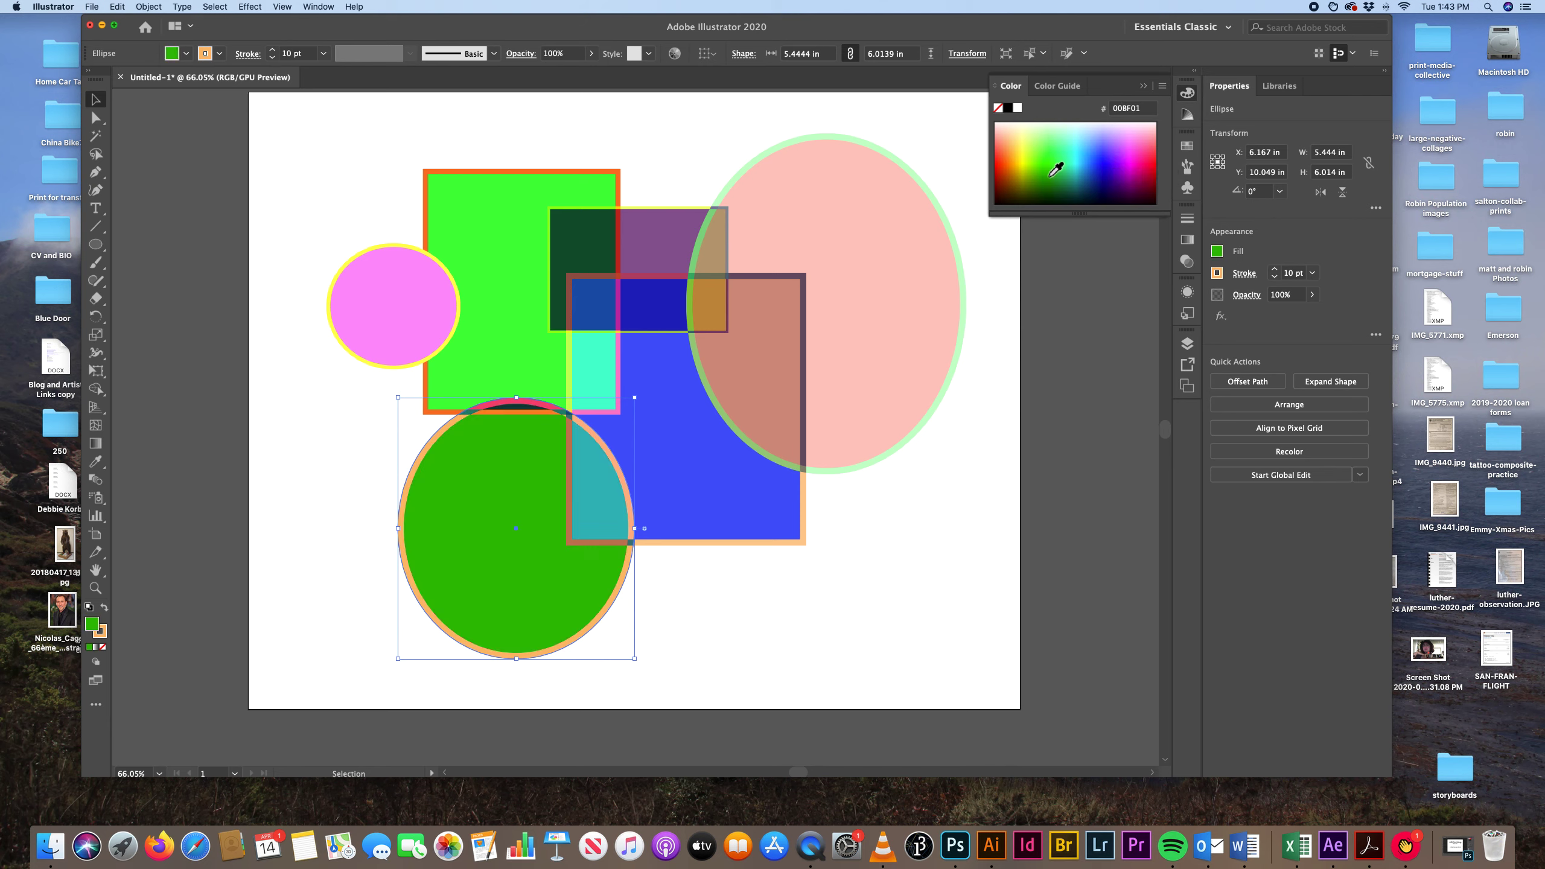
Change the lower-left ellipse's fill to bright red and its stroke to dark green.
{"action": "left_click", "coordinate": [1003, 157]}
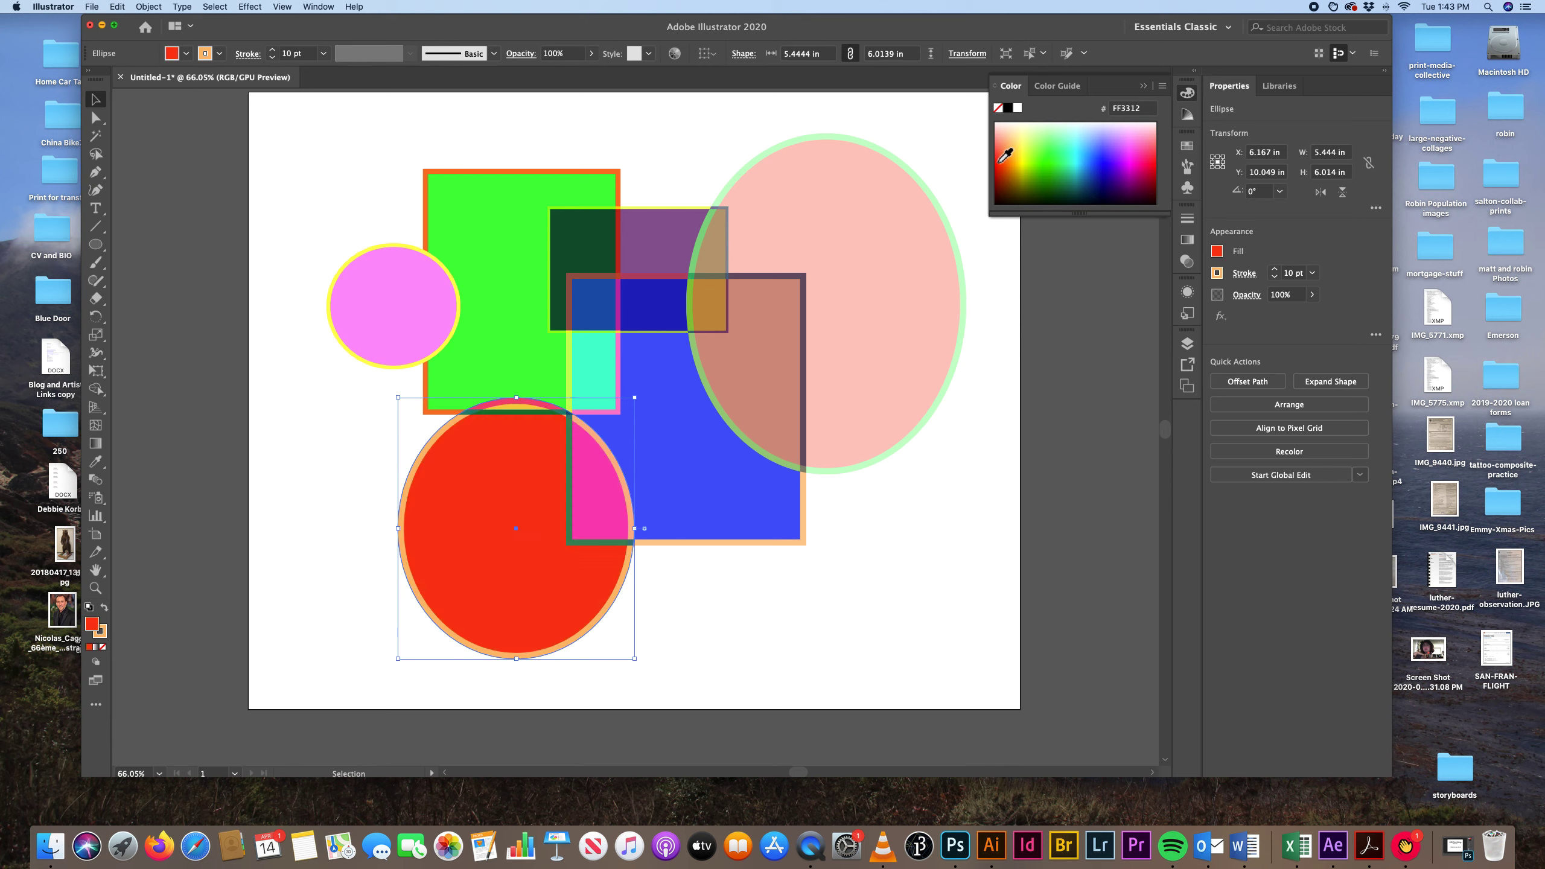
{"action": "key", "text": "x"}
{"action": "left_click", "coordinate": [1051, 144]}
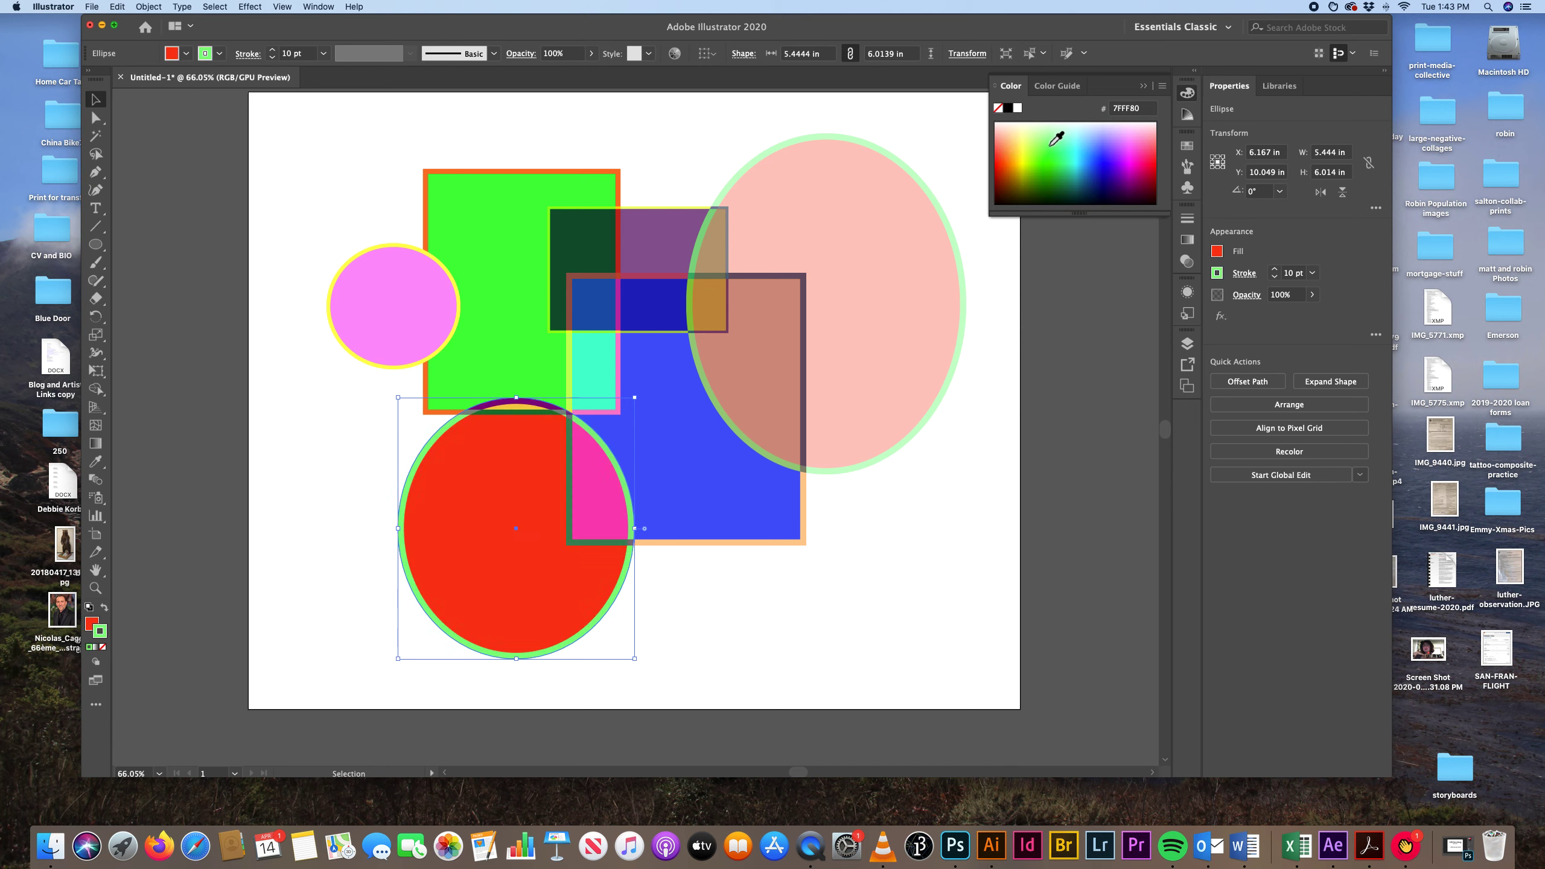
{"action": "left_click", "coordinate": [1052, 191]}
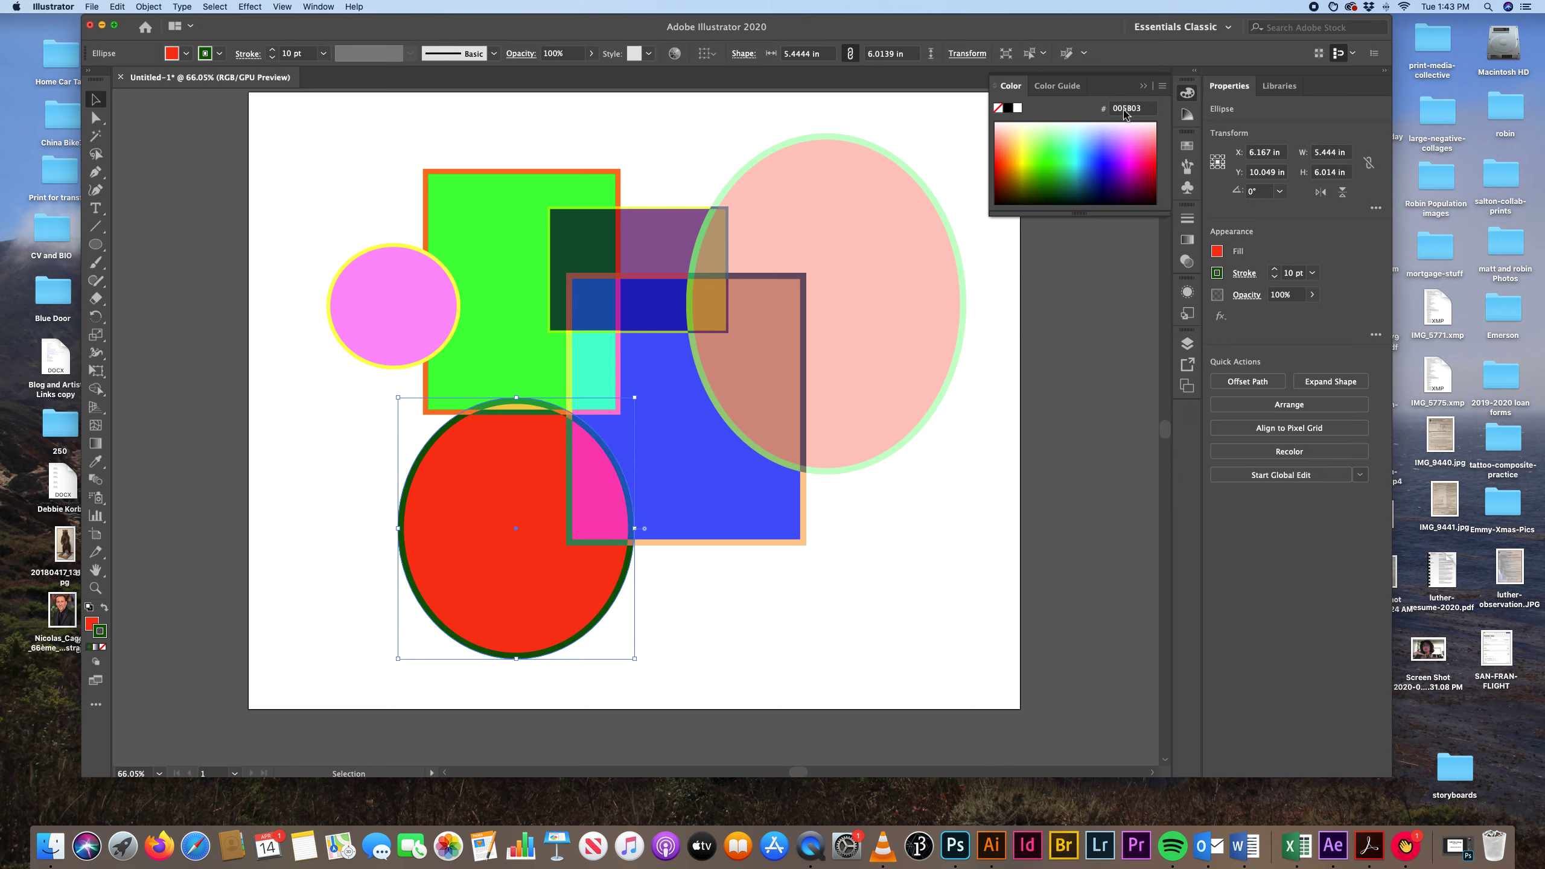
Lower the red ellipse's opacity to 75% and deselect it.
{"action": "left_click", "coordinate": [1187, 219]}
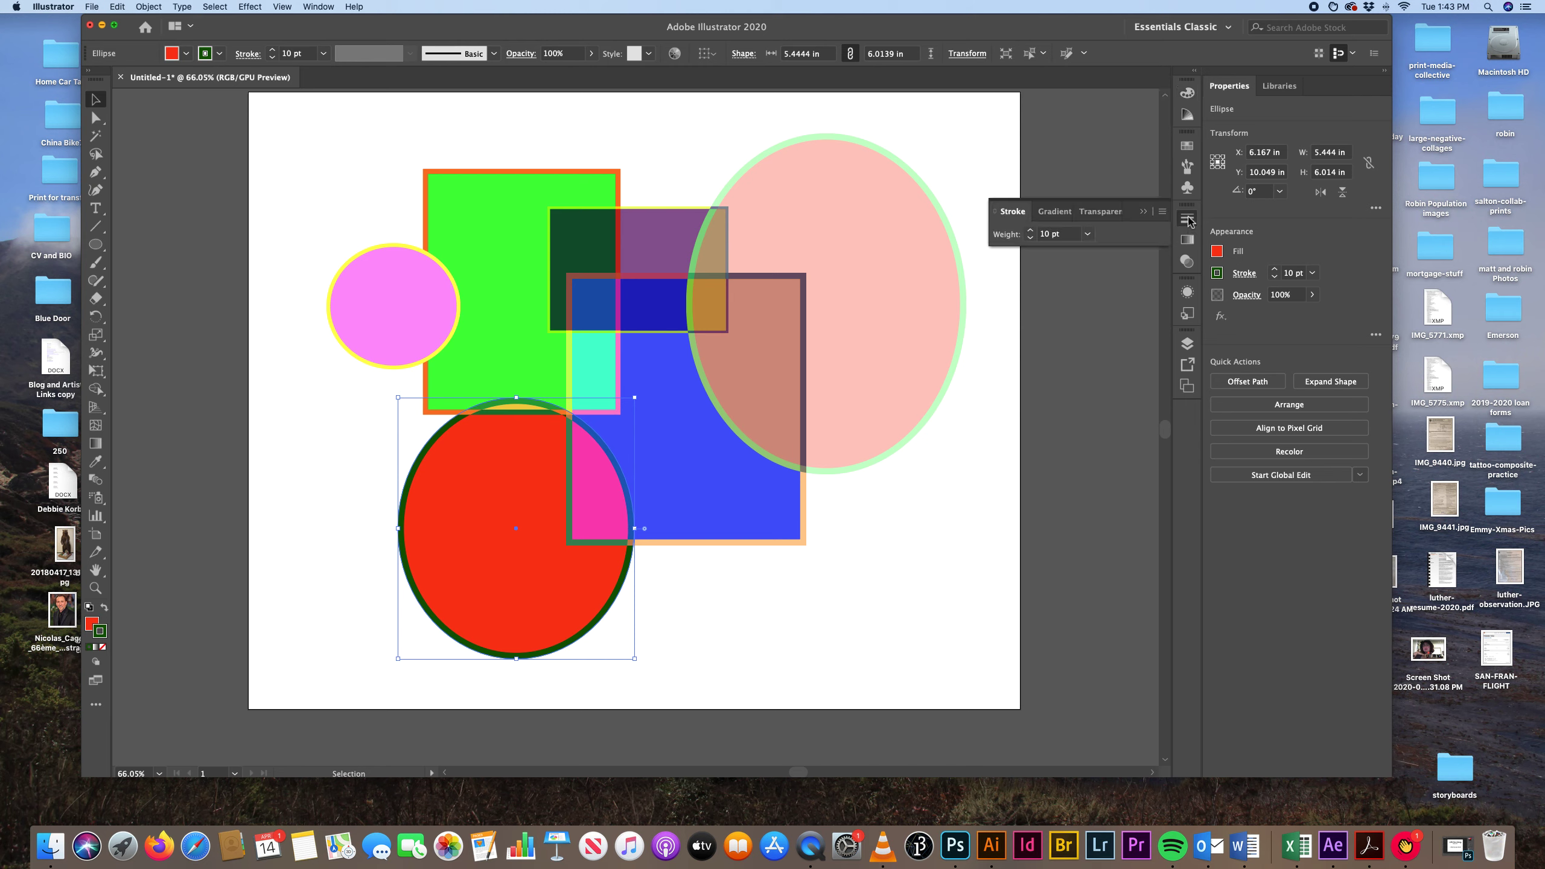
{"action": "left_click", "coordinate": [1056, 213]}
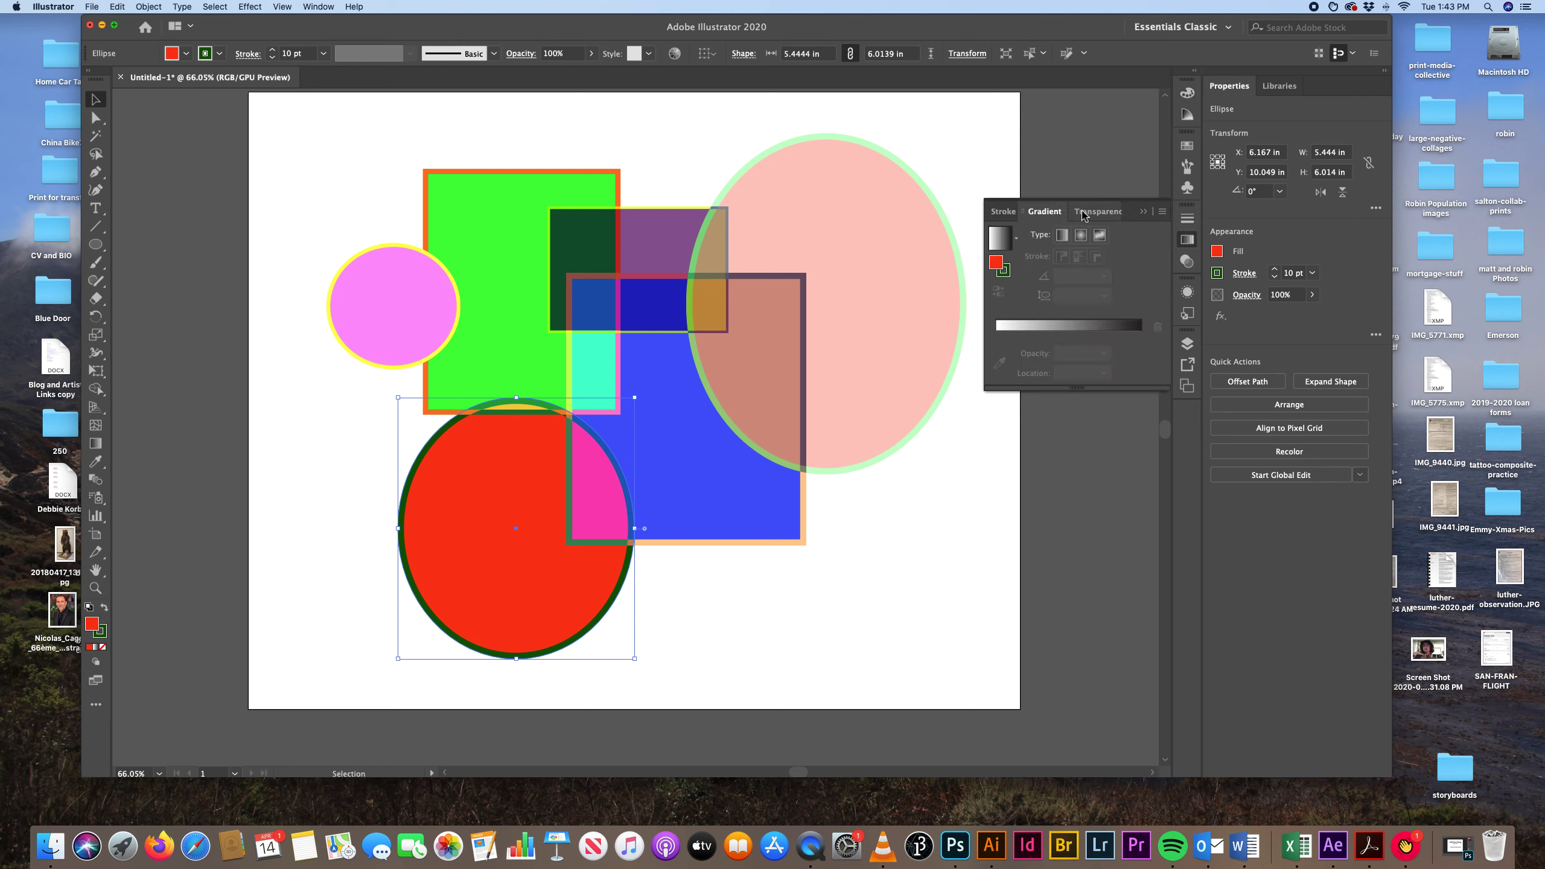
{"action": "left_click", "coordinate": [1097, 213]}
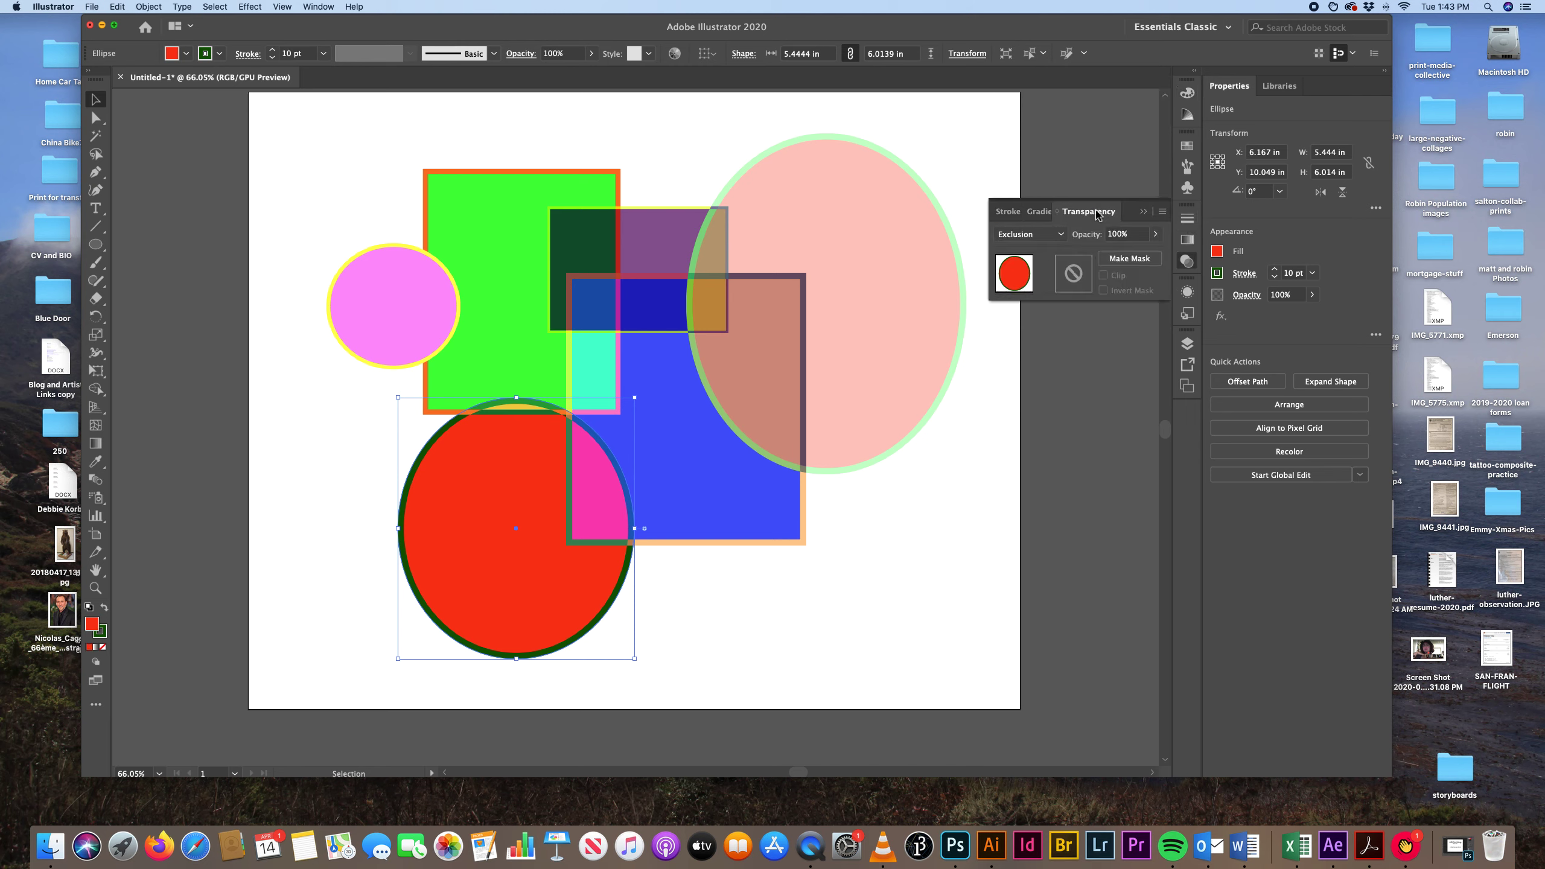
{"action": "left_click", "coordinate": [1155, 234]}
{"action": "left_click", "coordinate": [1127, 251]}
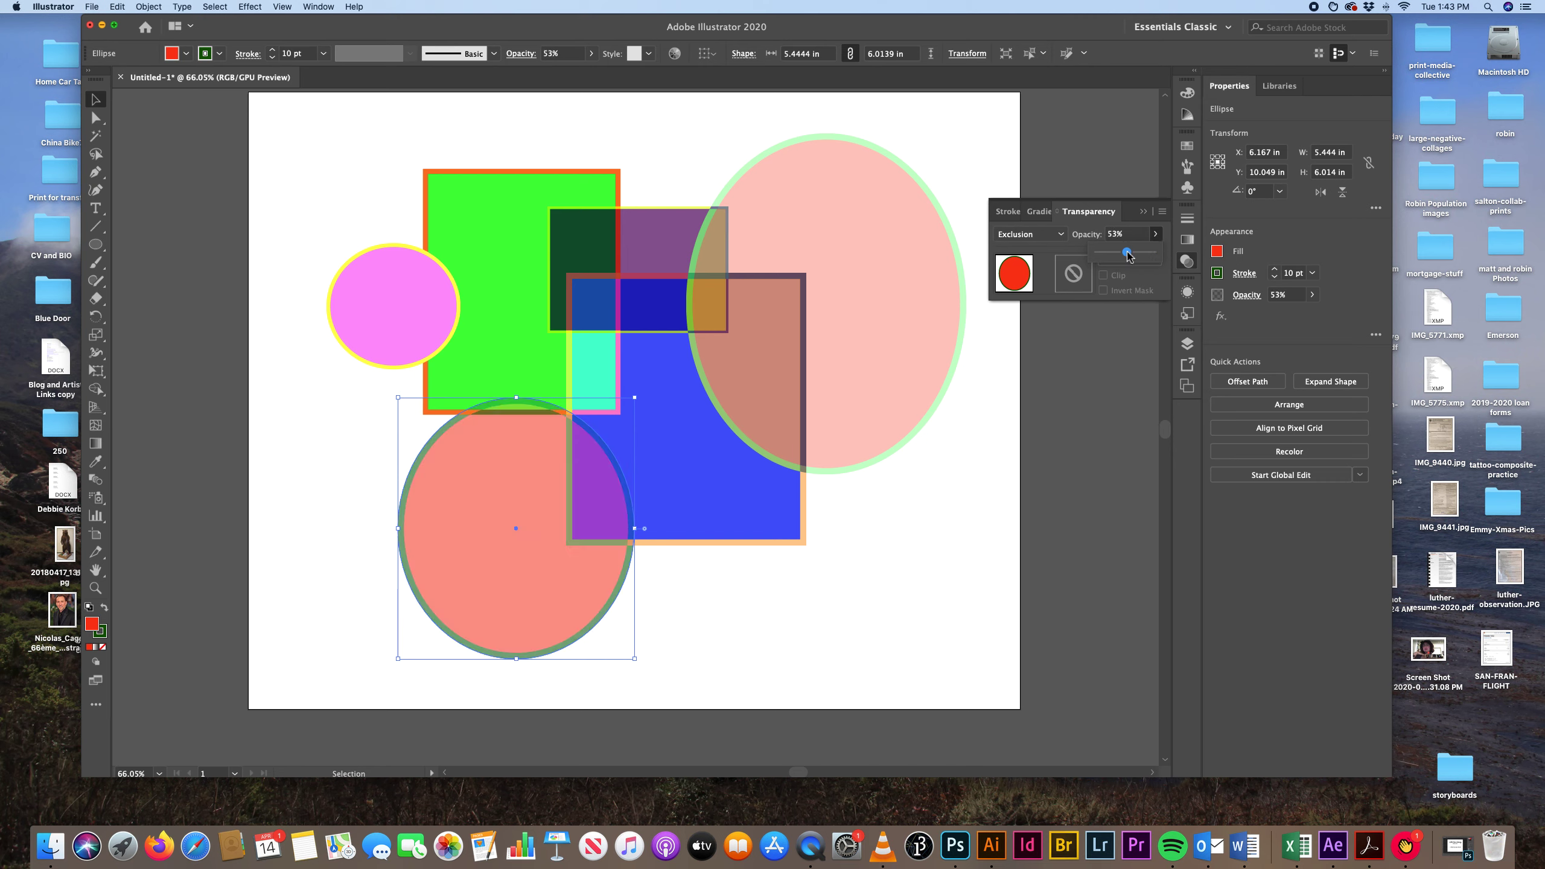
{"action": "left_click_drag", "start_coordinate": [1128, 254], "coordinate": [1142, 255]}
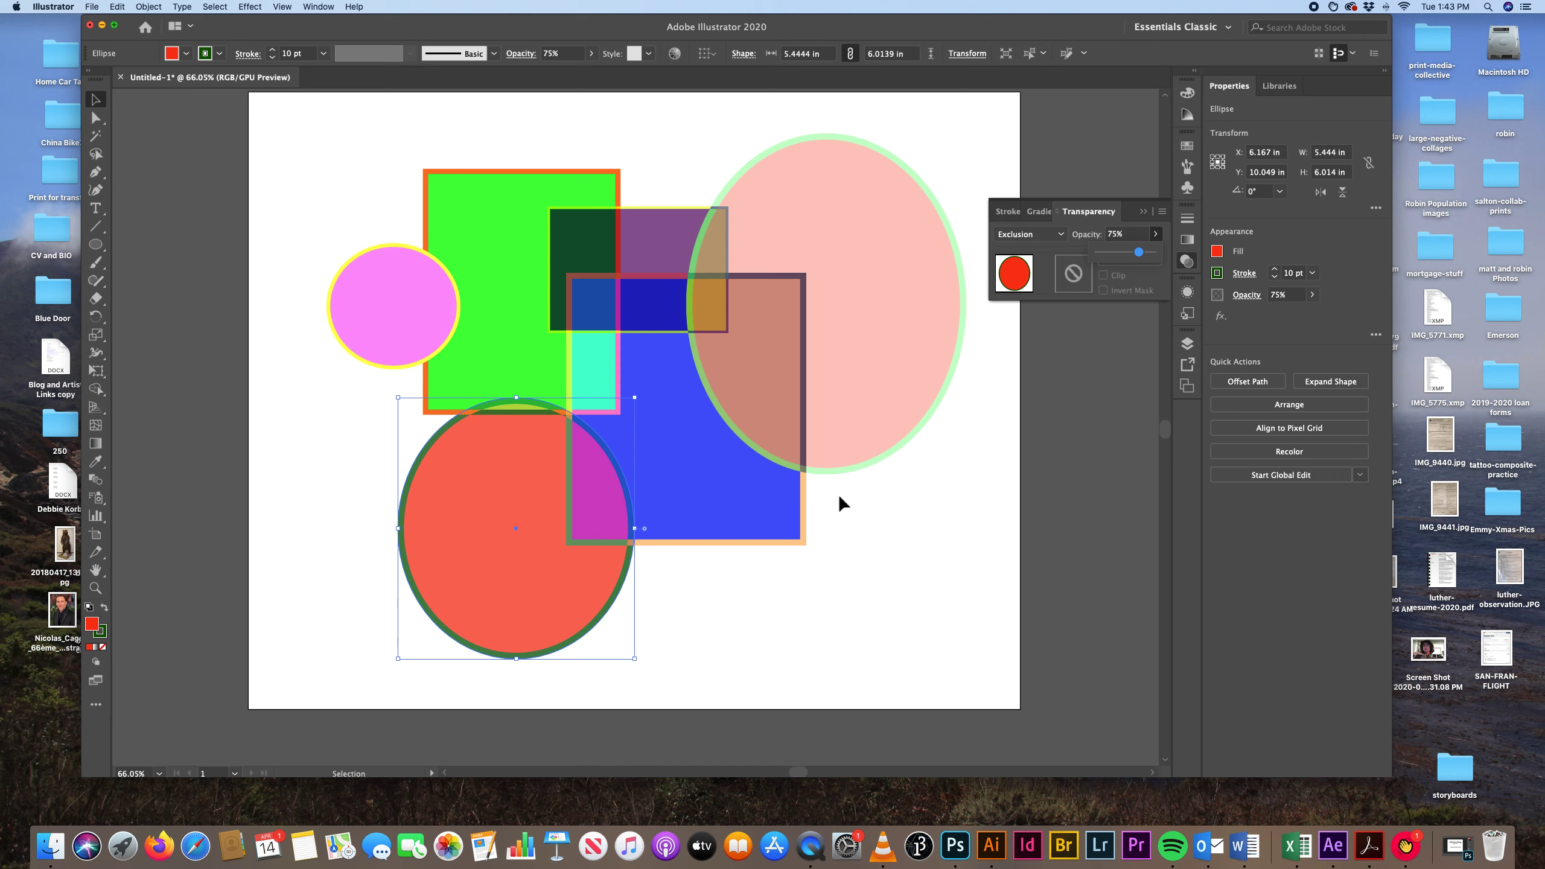
{"action": "left_click", "coordinate": [881, 526]}
Move the red ellipse up and left so it overlaps the green rectangle more, and shift the large pink ellipse slightly left.
{"action": "left_click", "coordinate": [503, 505]}
{"action": "mouse_move", "coordinate": [502, 505]}
{"action": "left_mouse_down"}
{"action": "mouse_move", "coordinate": [501, 468]}
{"action": "mouse_move", "coordinate": [487, 478]}
{"action": "left_mouse_up"}
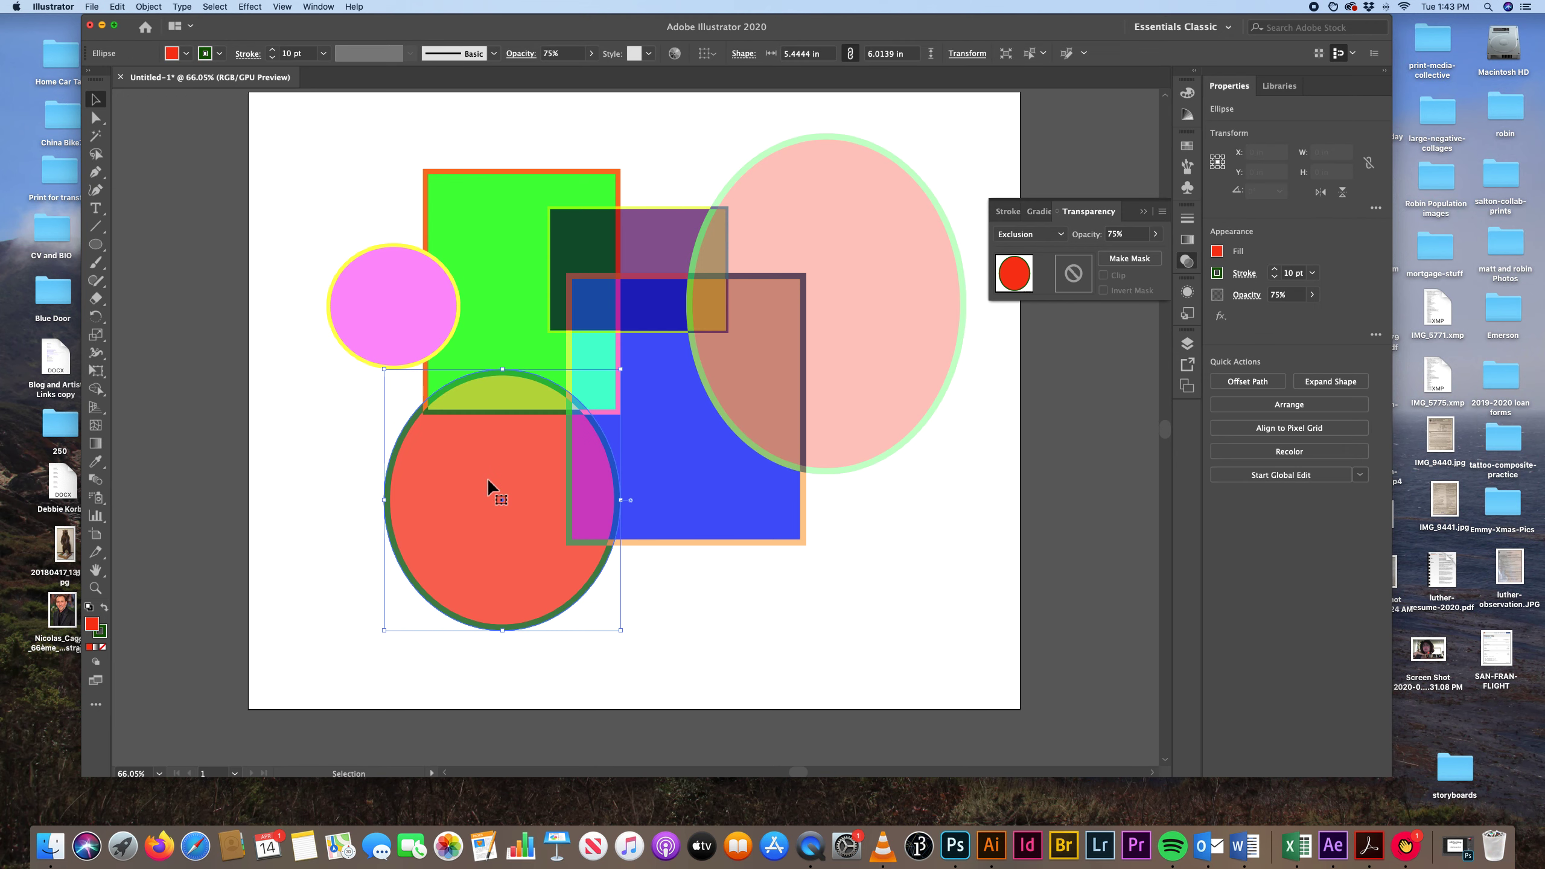
{"action": "left_click_drag", "start_coordinate": [837, 259], "coordinate": [864, 285]}
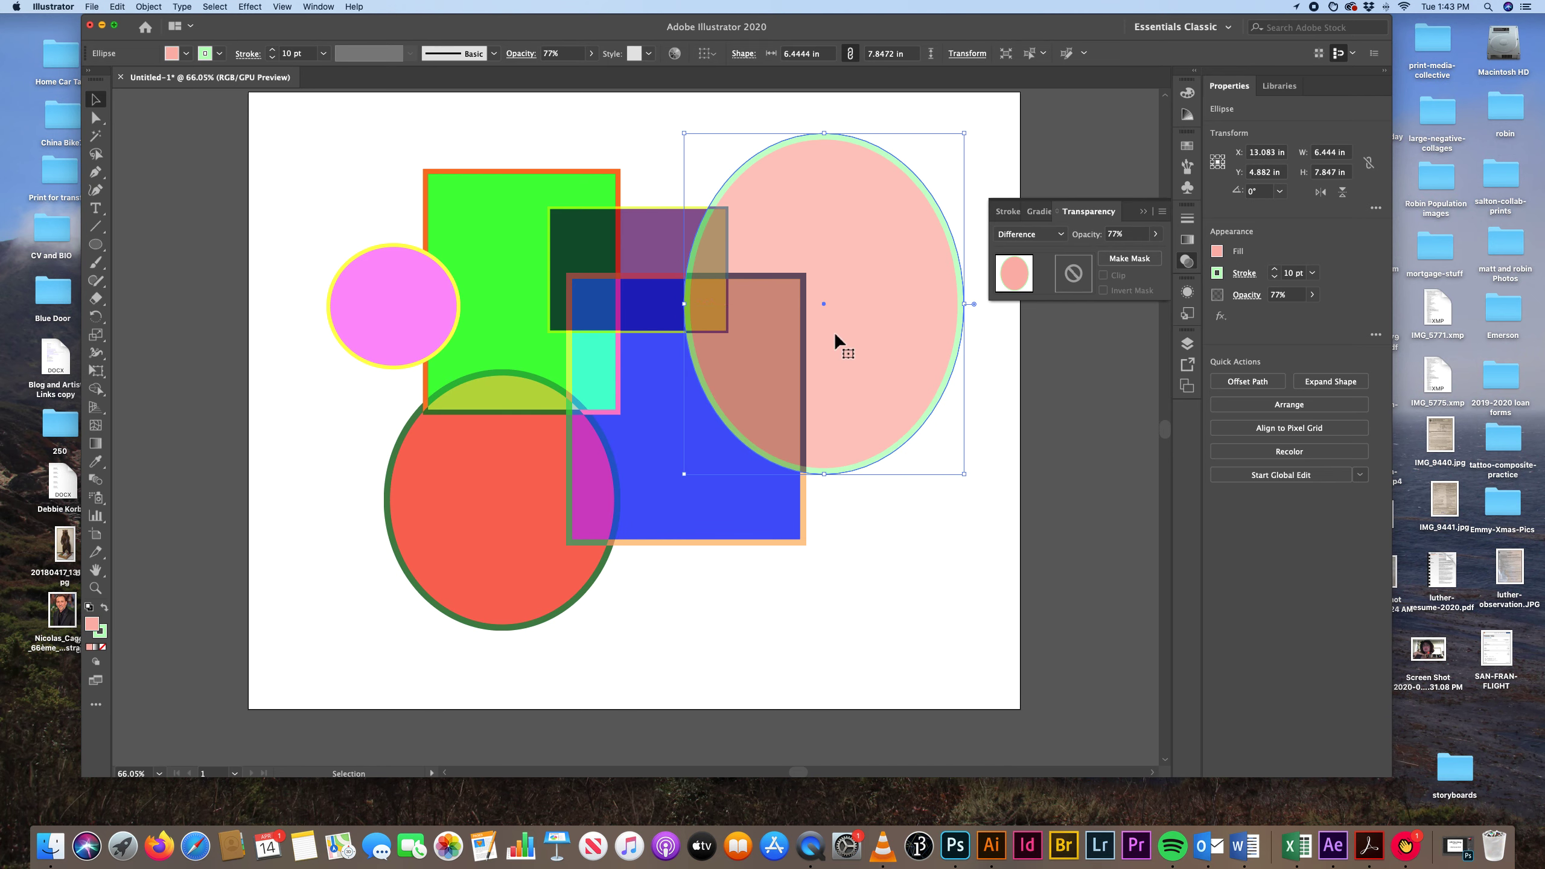
{"action": "left_click", "coordinate": [503, 526]}
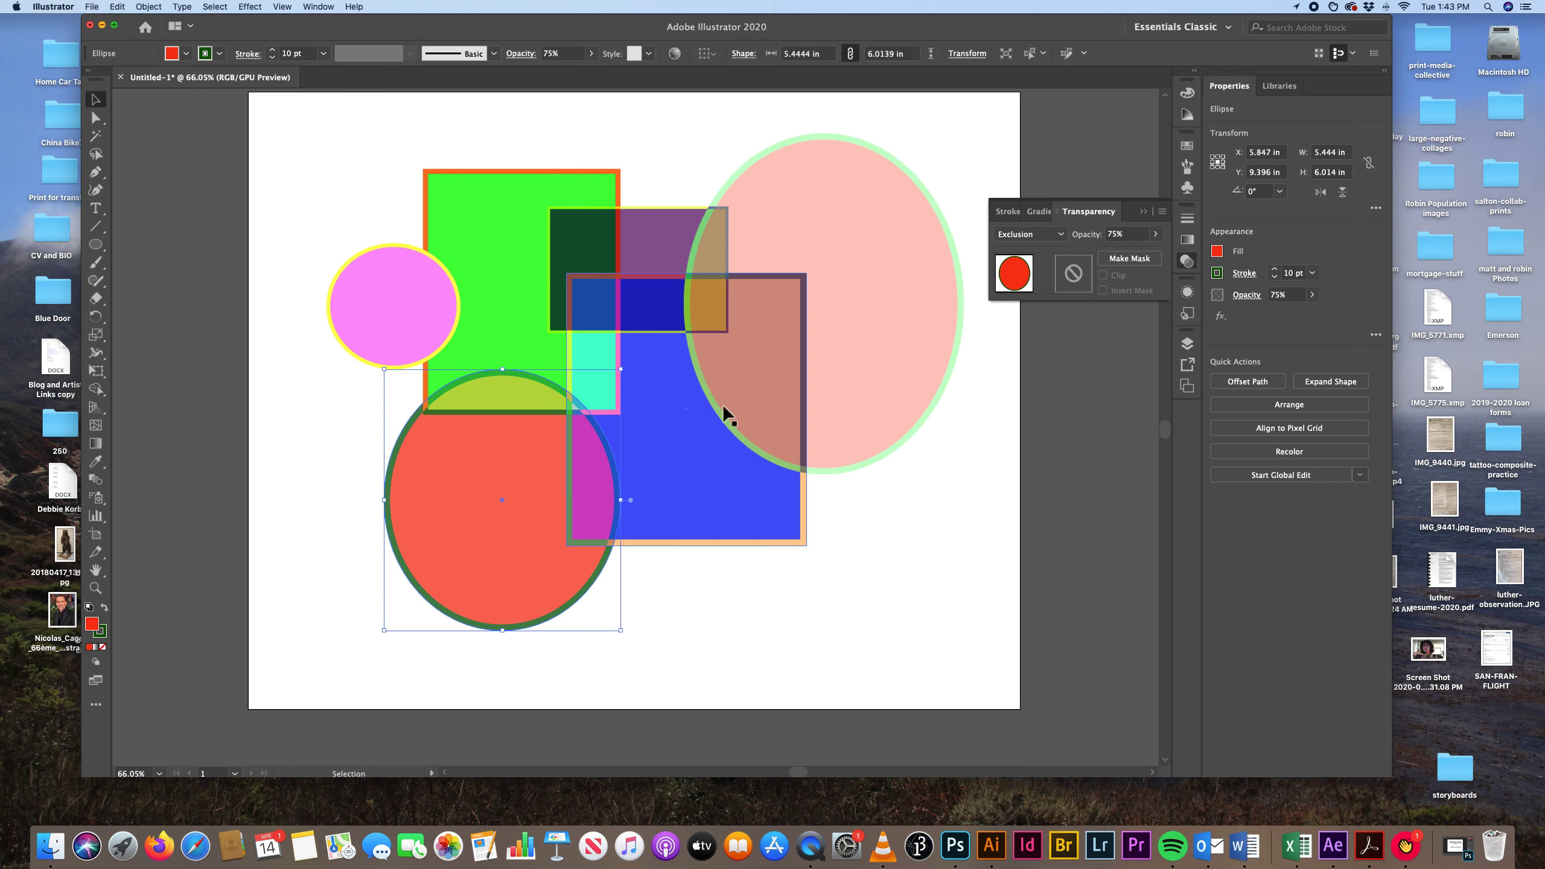
{"action": "left_click", "coordinate": [869, 363]}
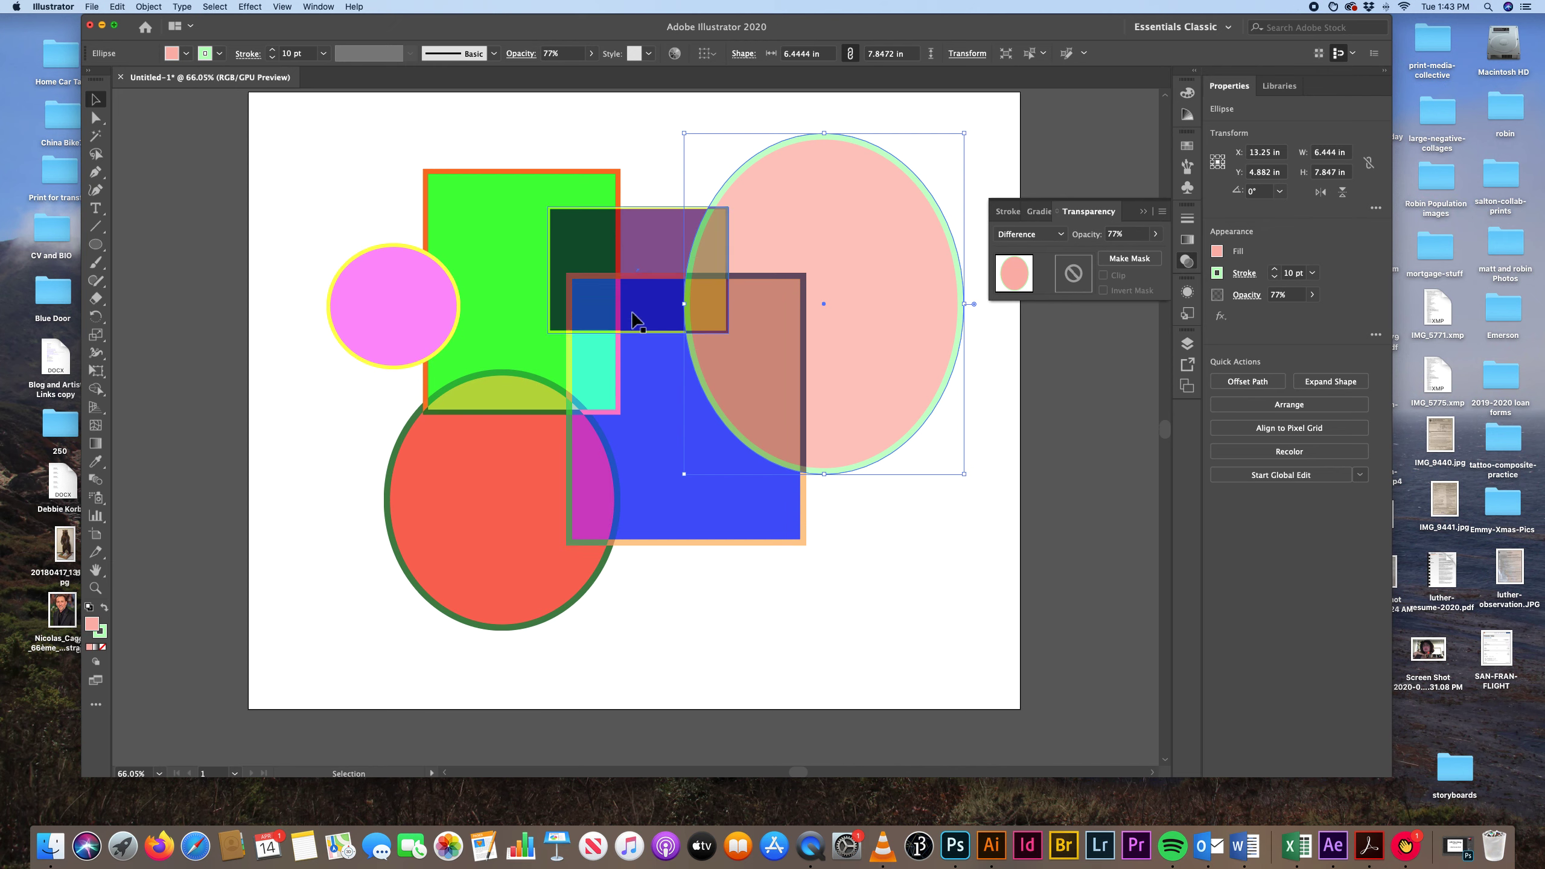
{"action": "left_click", "coordinate": [483, 487]}
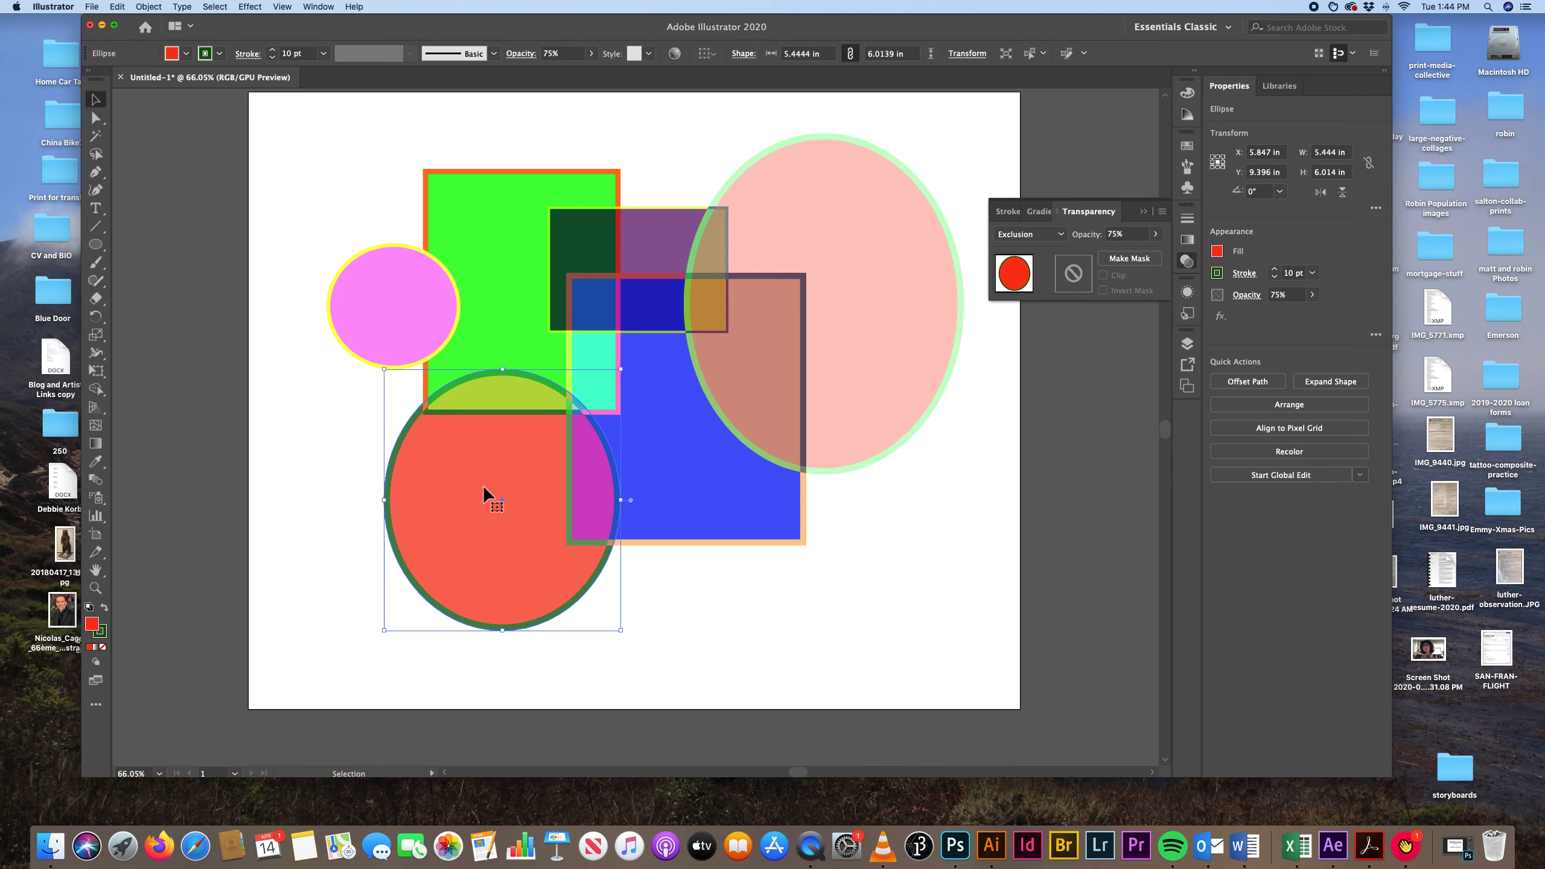
{"action": "scroll", "coordinate": [482, 487], "scroll_direction": "right", "scroll_amount": 1}
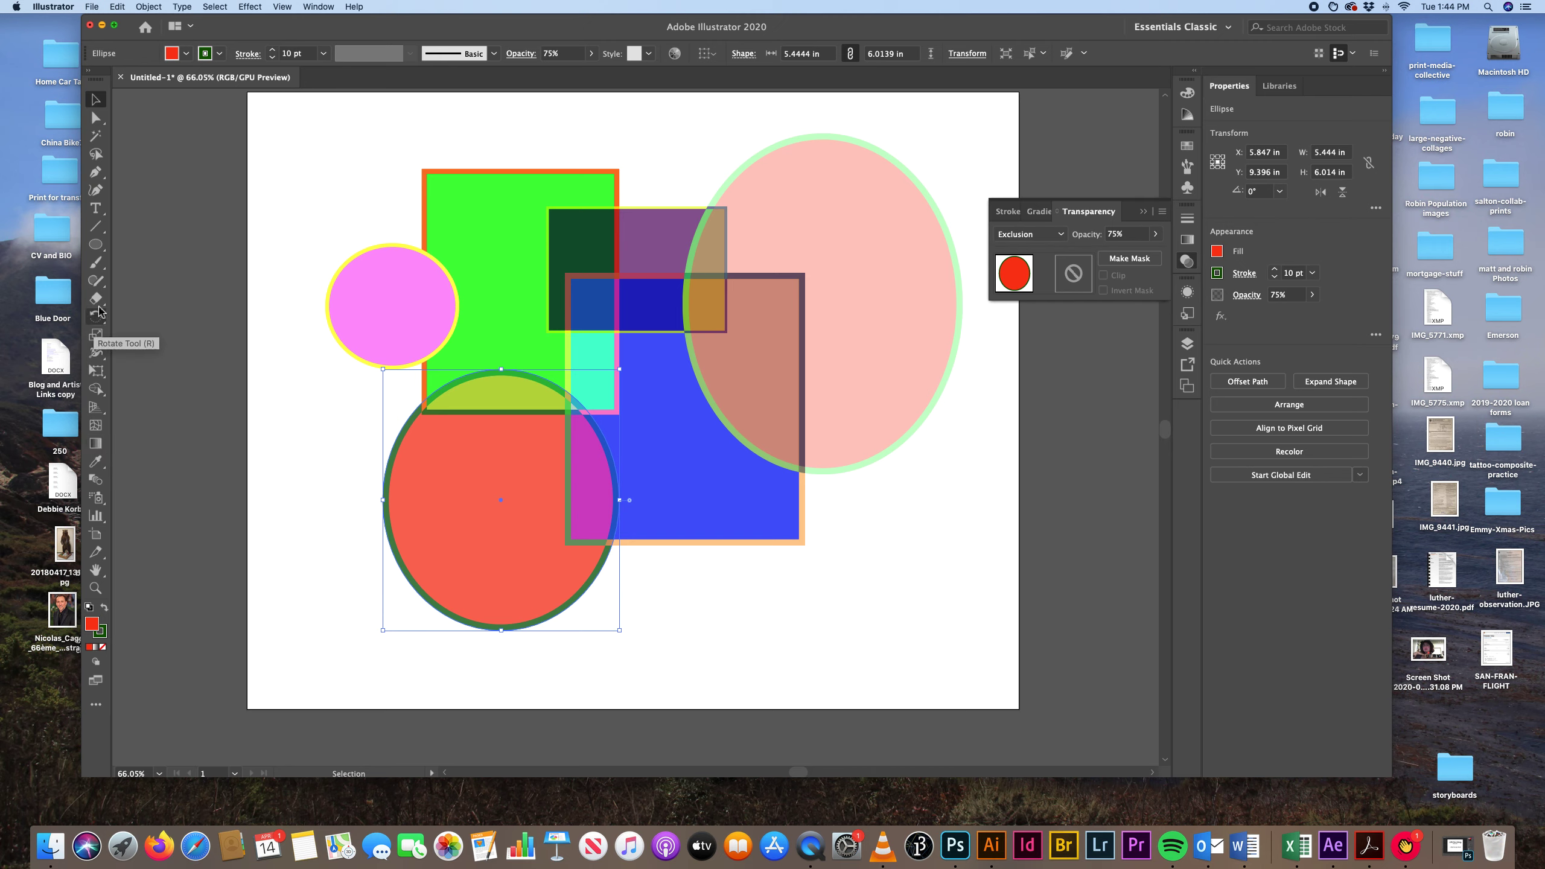
Add a gradient mesh point near the red ellipse's centre, pull it toward the lower-left edge, and deselect the shape.
{"action": "left_click", "coordinate": [96, 426]}
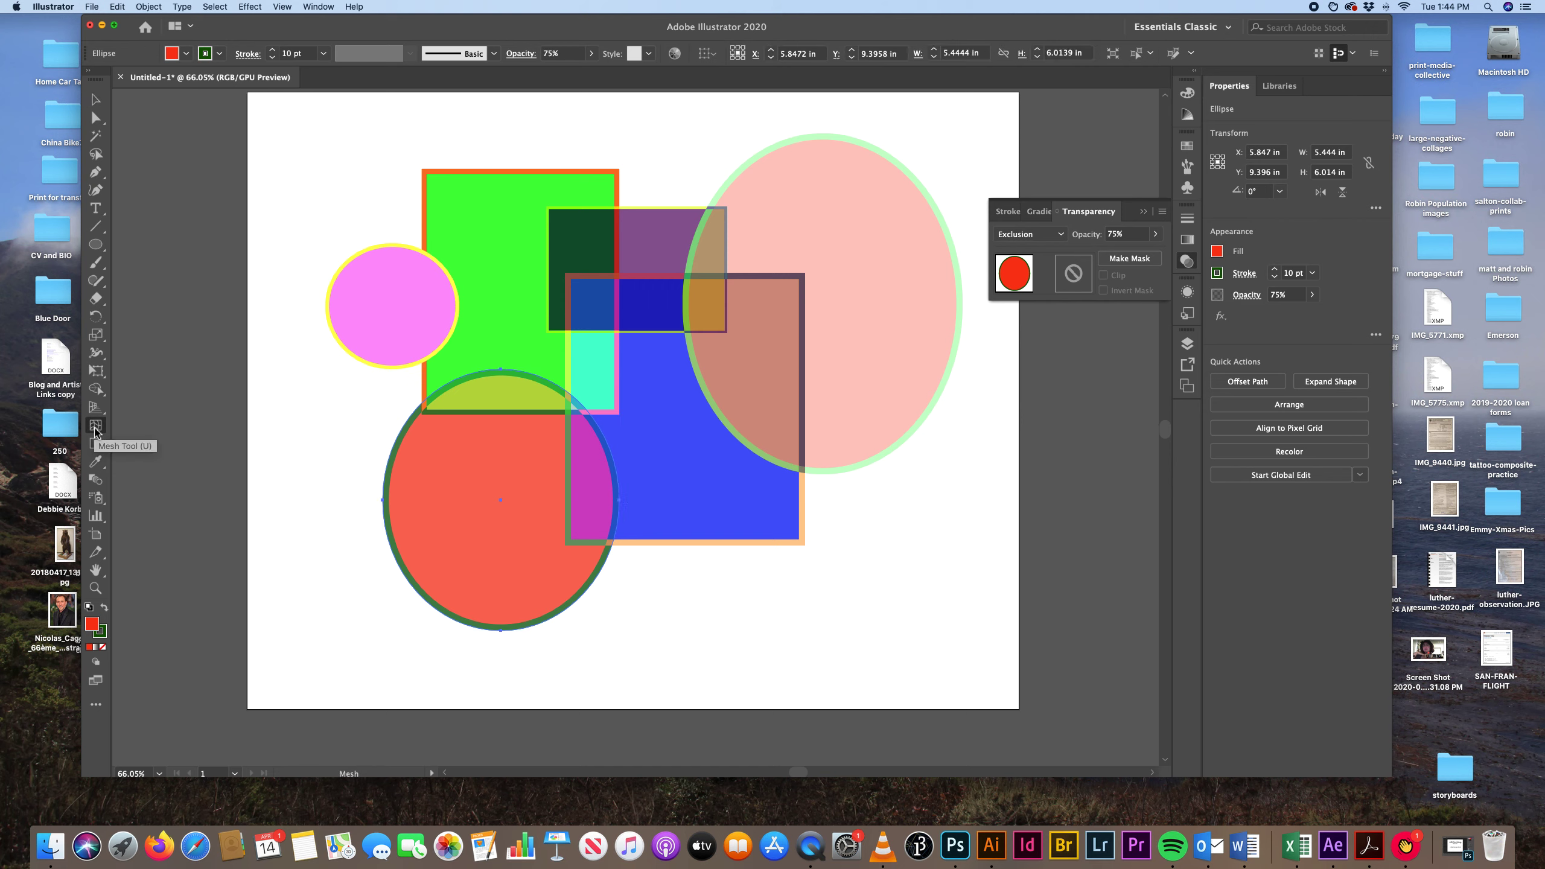
{"action": "left_click", "coordinate": [496, 491]}
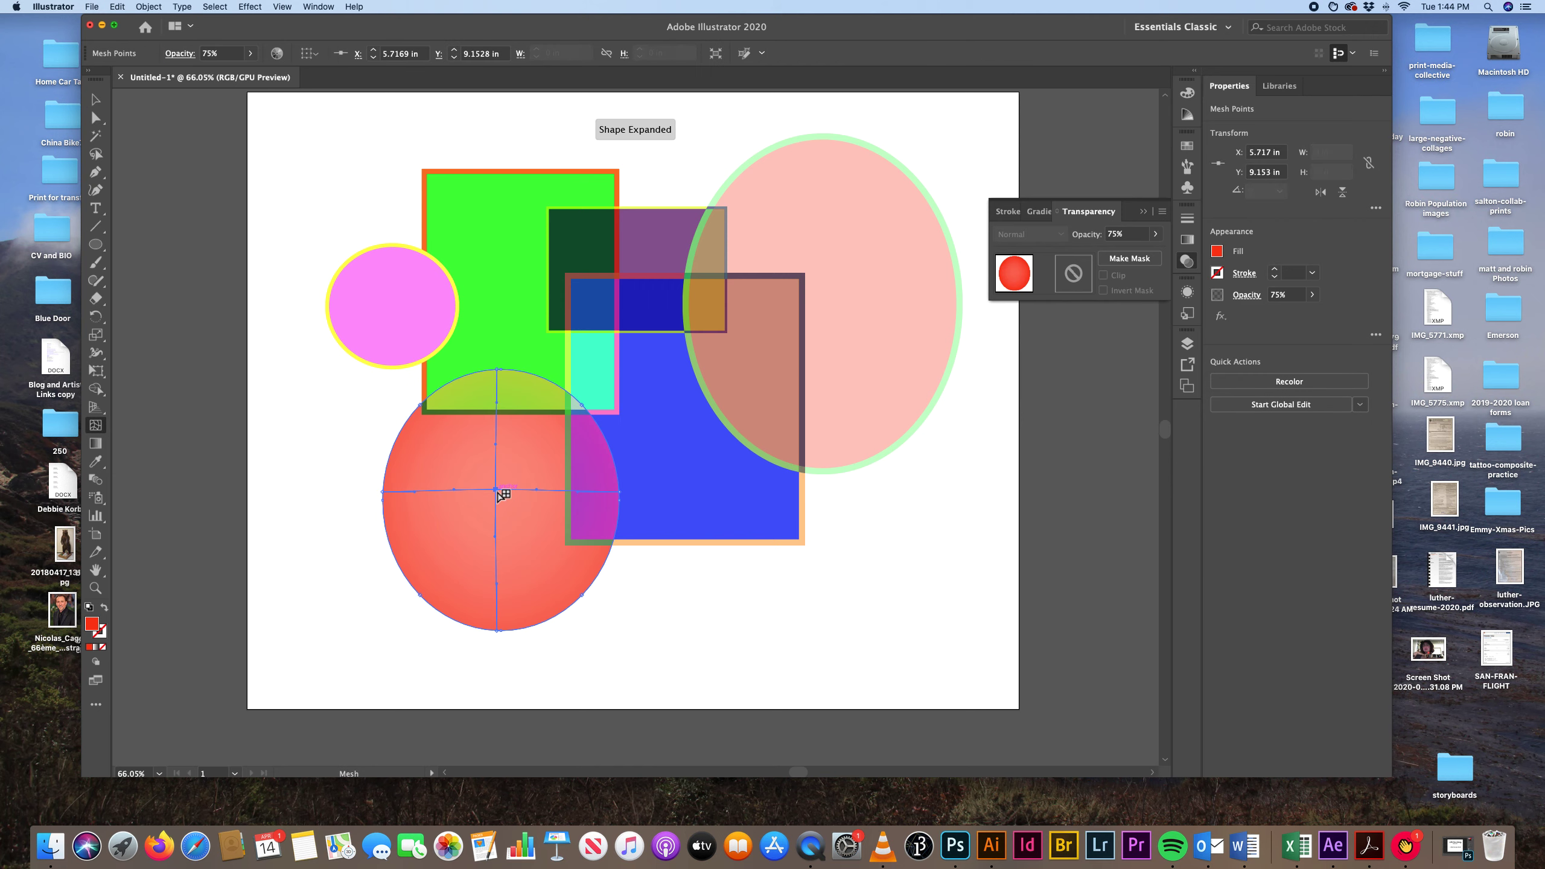
{"action": "left_click_drag", "start_coordinate": [497, 492], "coordinate": [424, 537]}
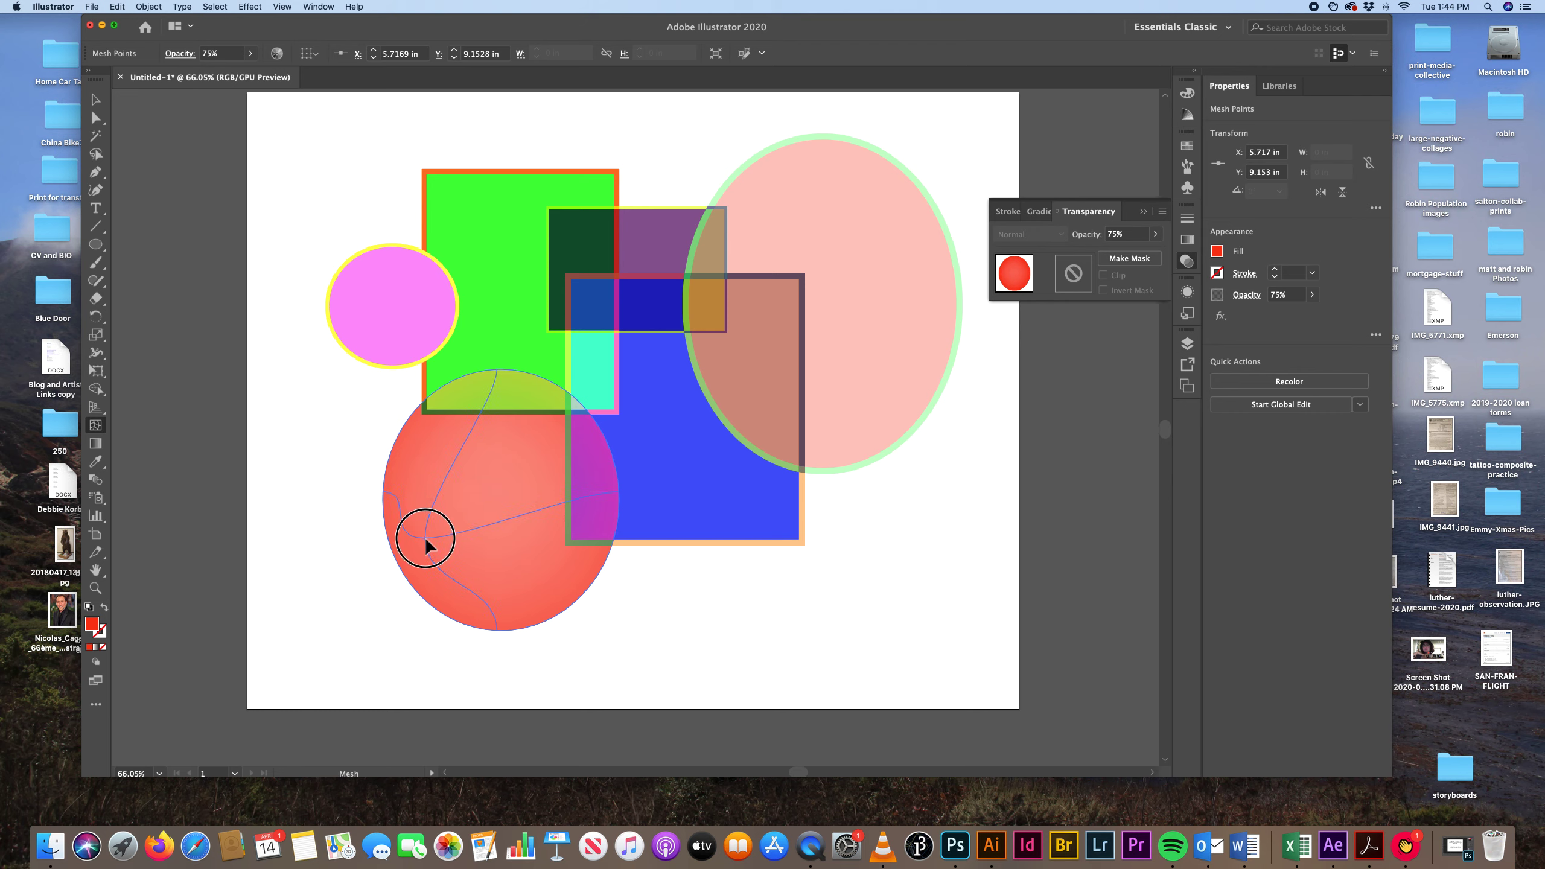
{"action": "left_click", "coordinate": [425, 538]}
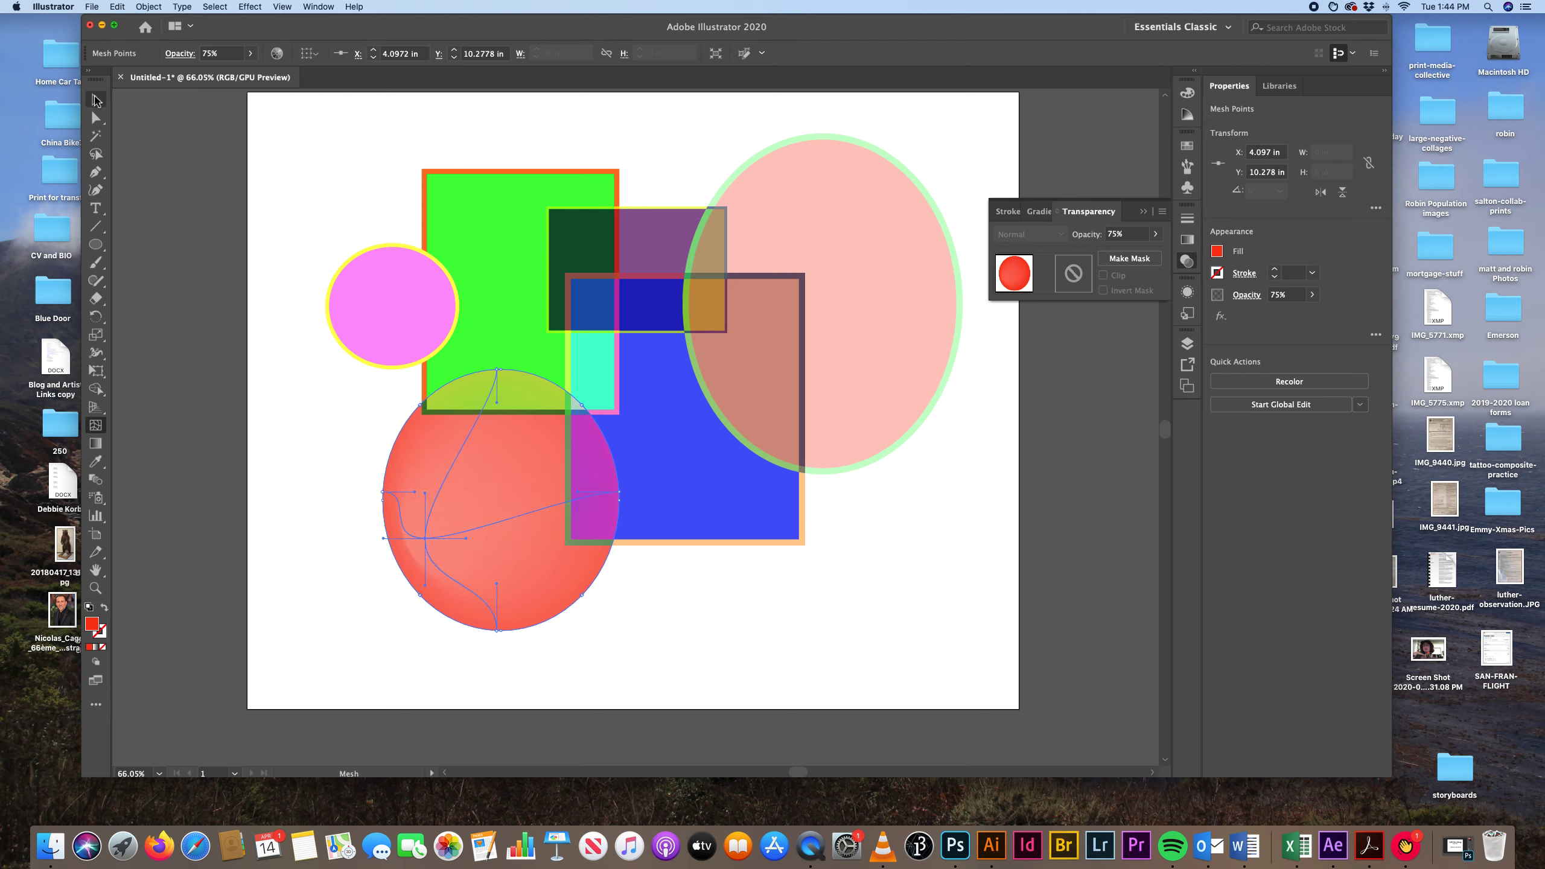
{"action": "left_click", "coordinate": [95, 100]}
{"action": "left_click", "coordinate": [201, 135]}
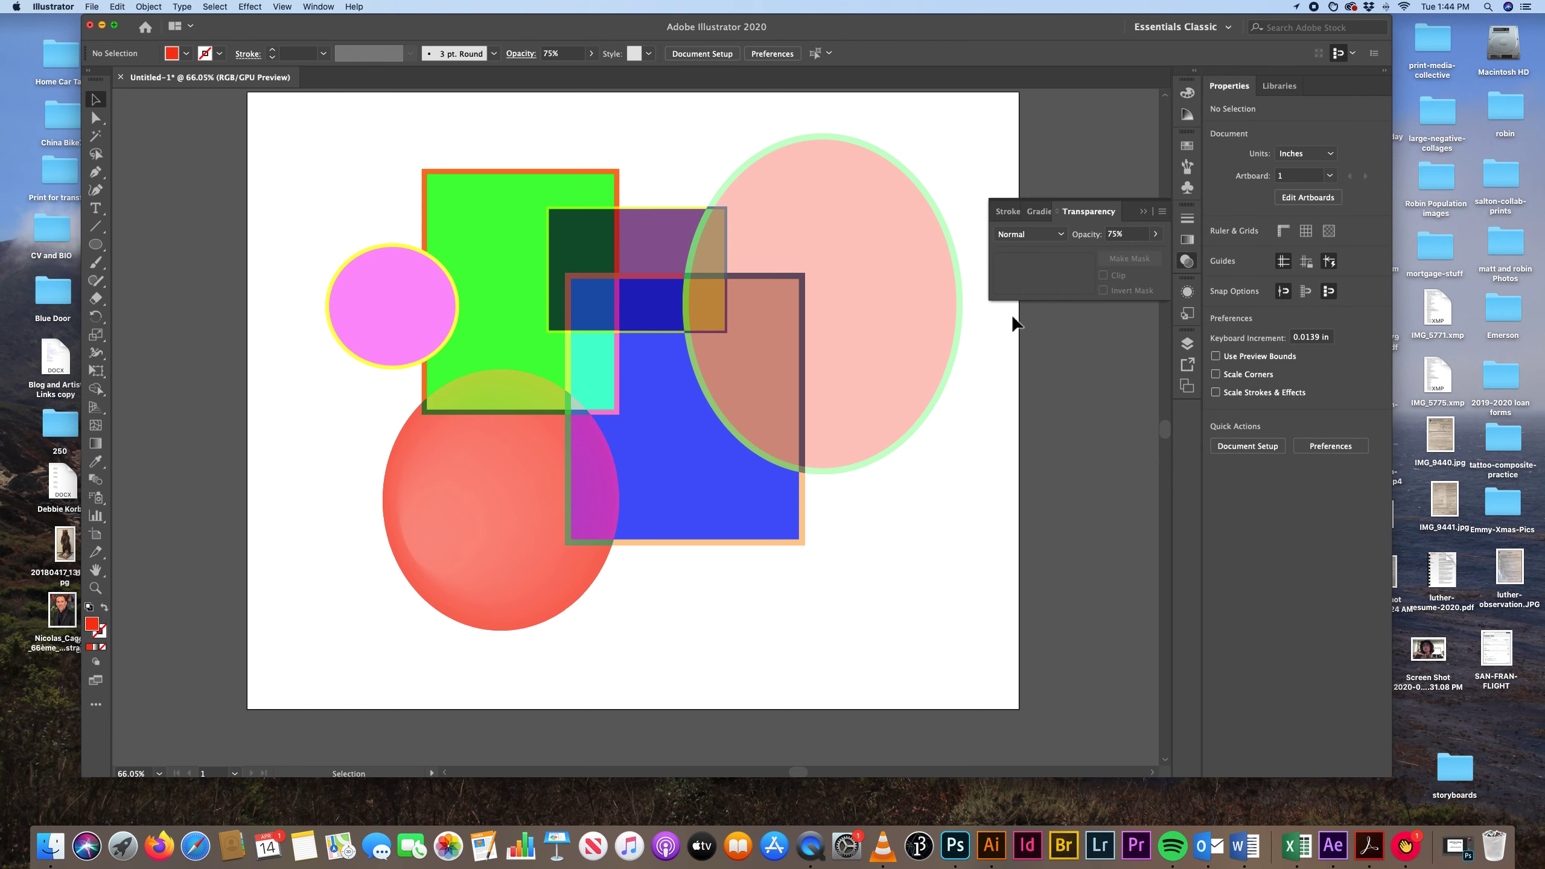
Raise the red mesh ellipse's opacity to 99% and deselect it.
{"action": "left_click", "coordinate": [595, 551]}
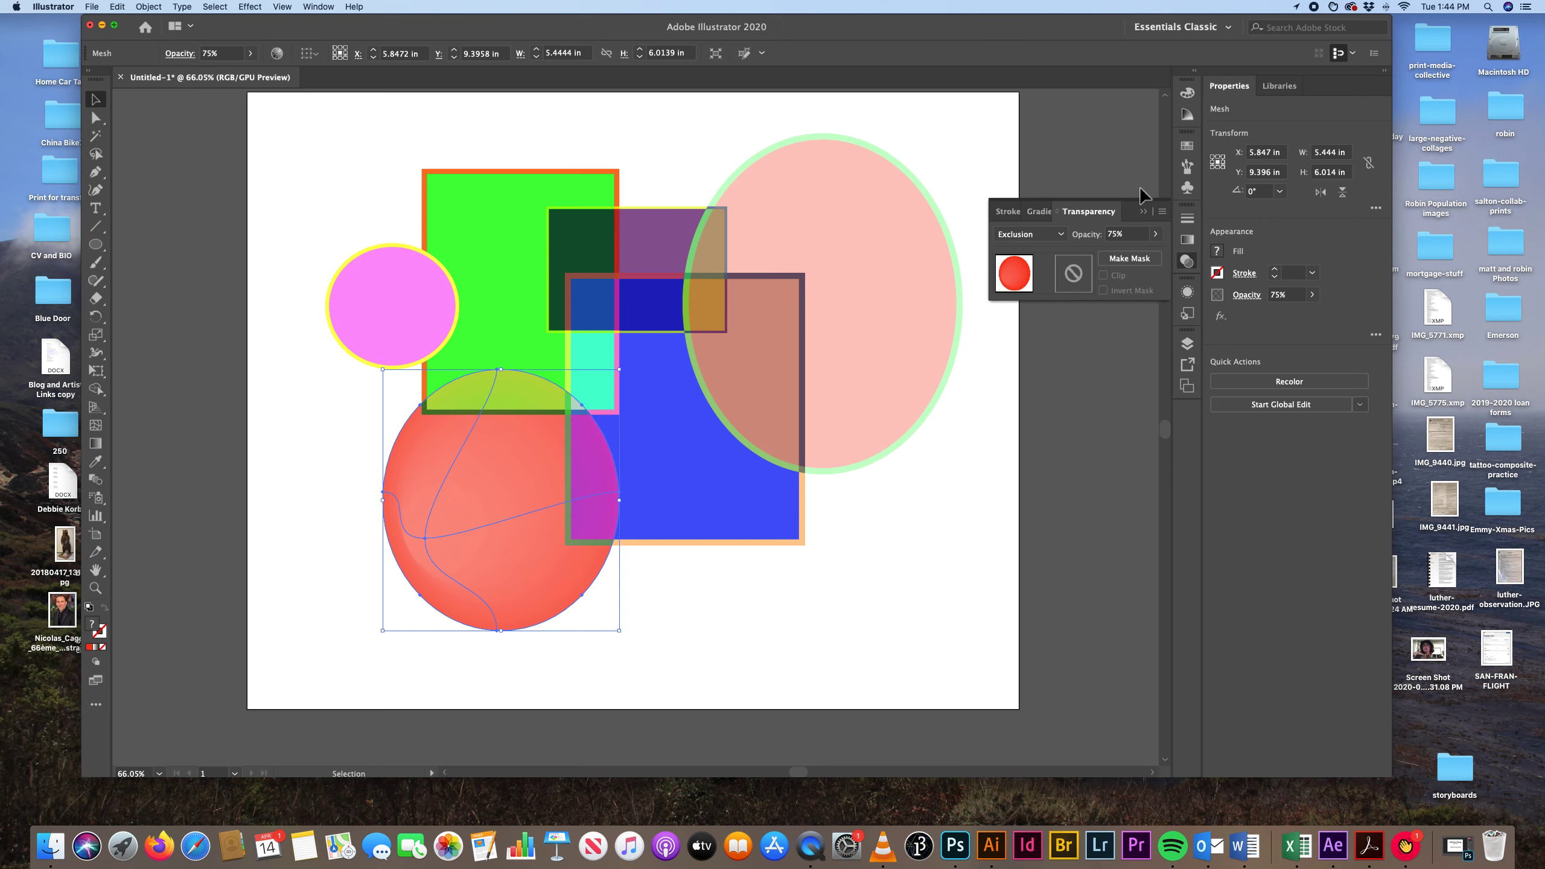
{"action": "left_click", "coordinate": [1157, 237]}
{"action": "left_click_drag", "start_coordinate": [1139, 251], "coordinate": [1154, 255]}
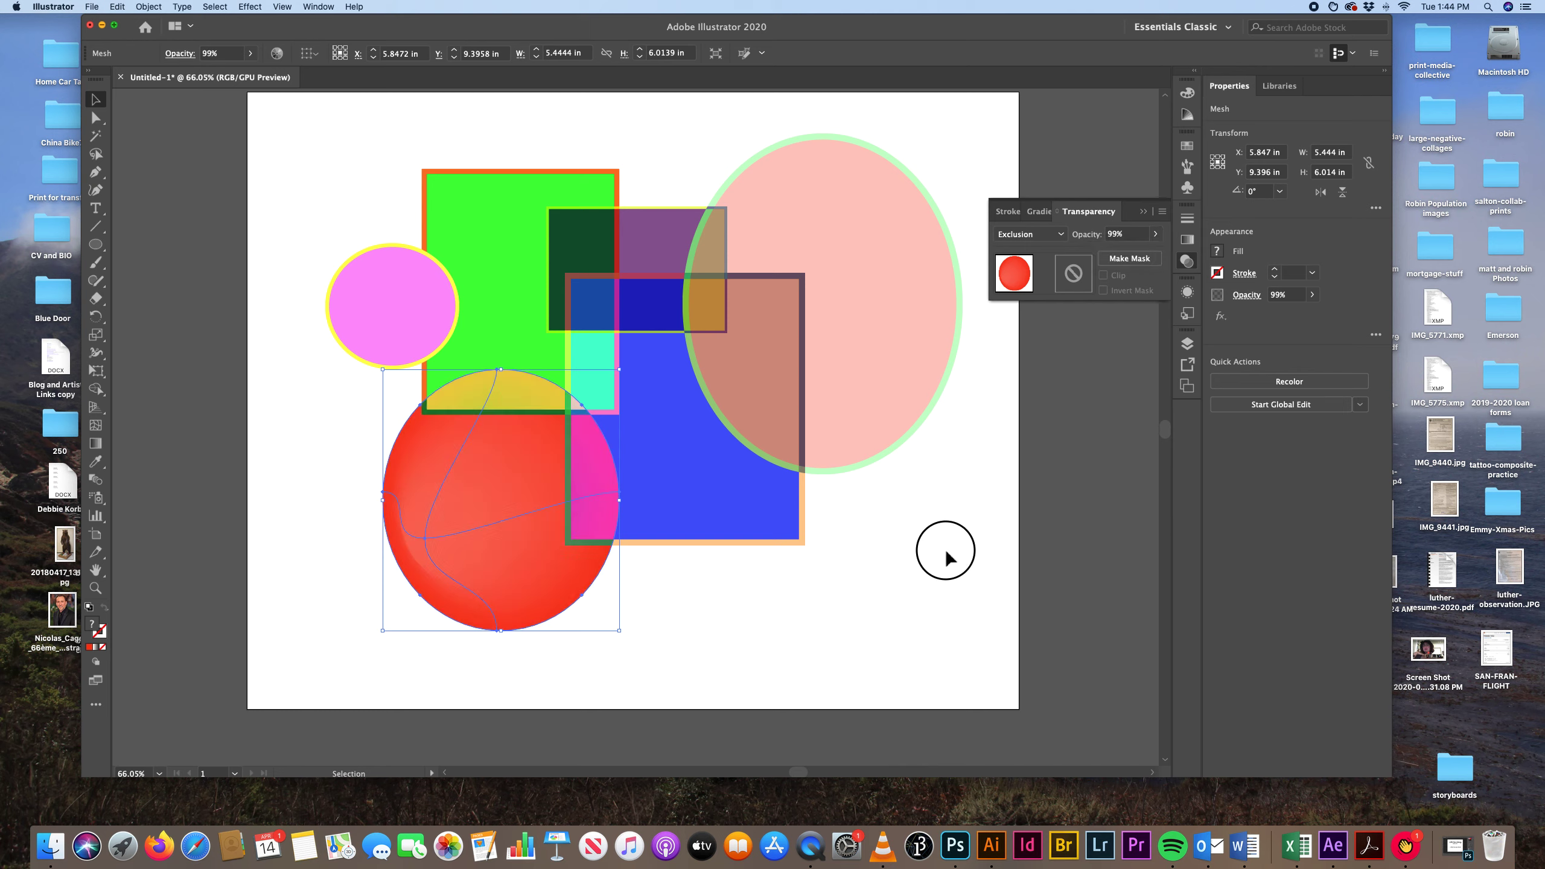
{"action": "left_click", "coordinate": [925, 557]}
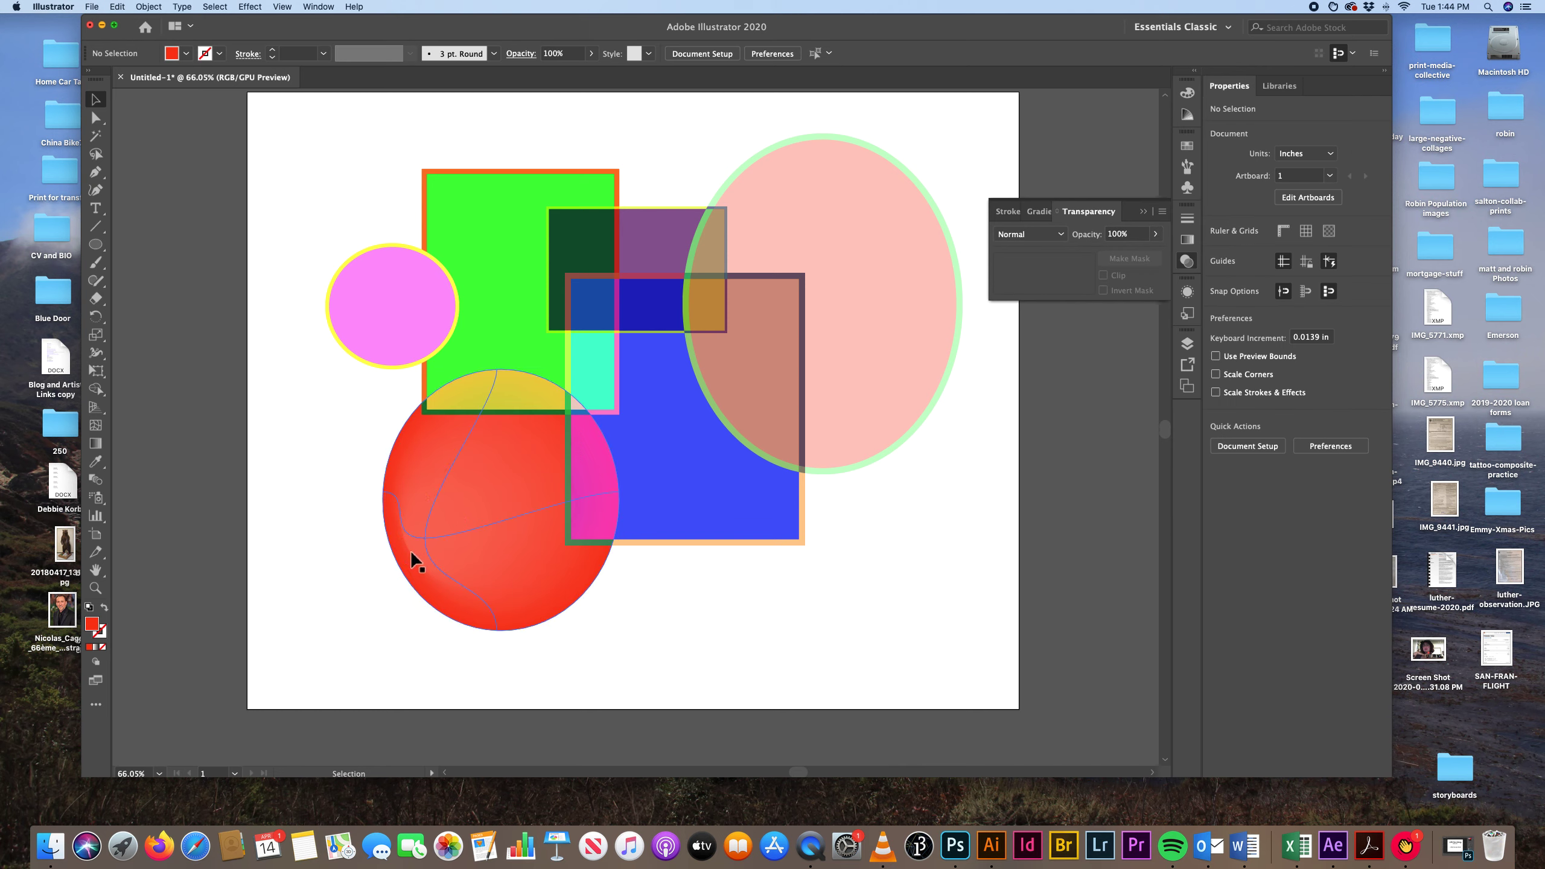
{"action": "mouse_move", "coordinate": [423, 538]}
{"action": "left_mouse_down"}
{"action": "mouse_move", "coordinate": [439, 532]}
{"action": "mouse_move", "coordinate": [426, 535]}
{"action": "left_mouse_up"}
{"action": "left_click", "coordinate": [693, 621]}
Apply a white-to-black linear gradient to the large pink ellipse's fill.
{"action": "left_click", "coordinate": [826, 275]}
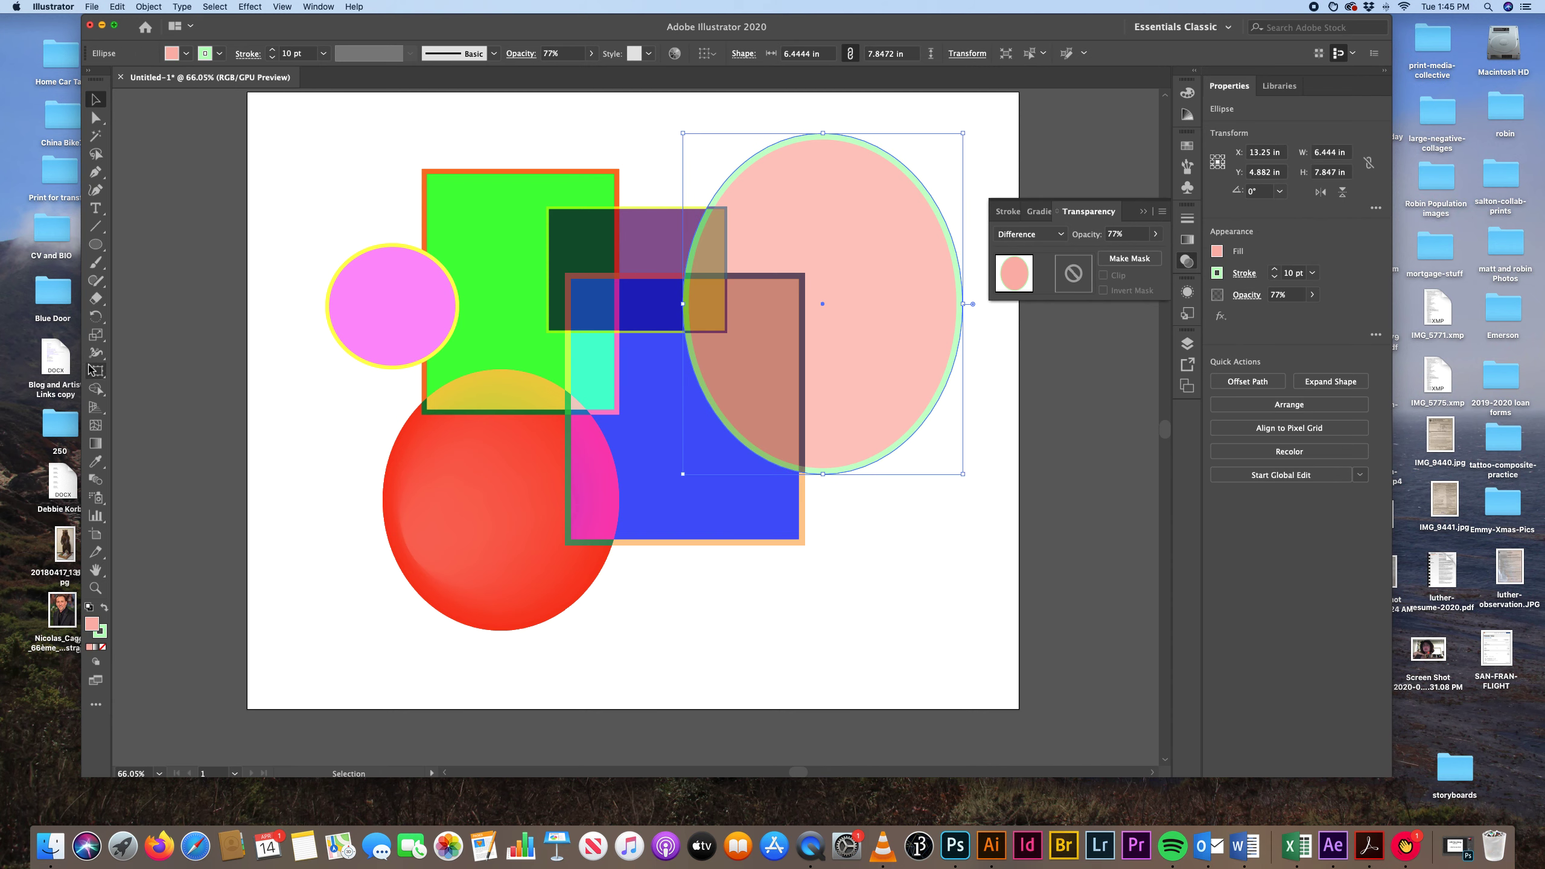
{"action": "left_click", "coordinate": [96, 443]}
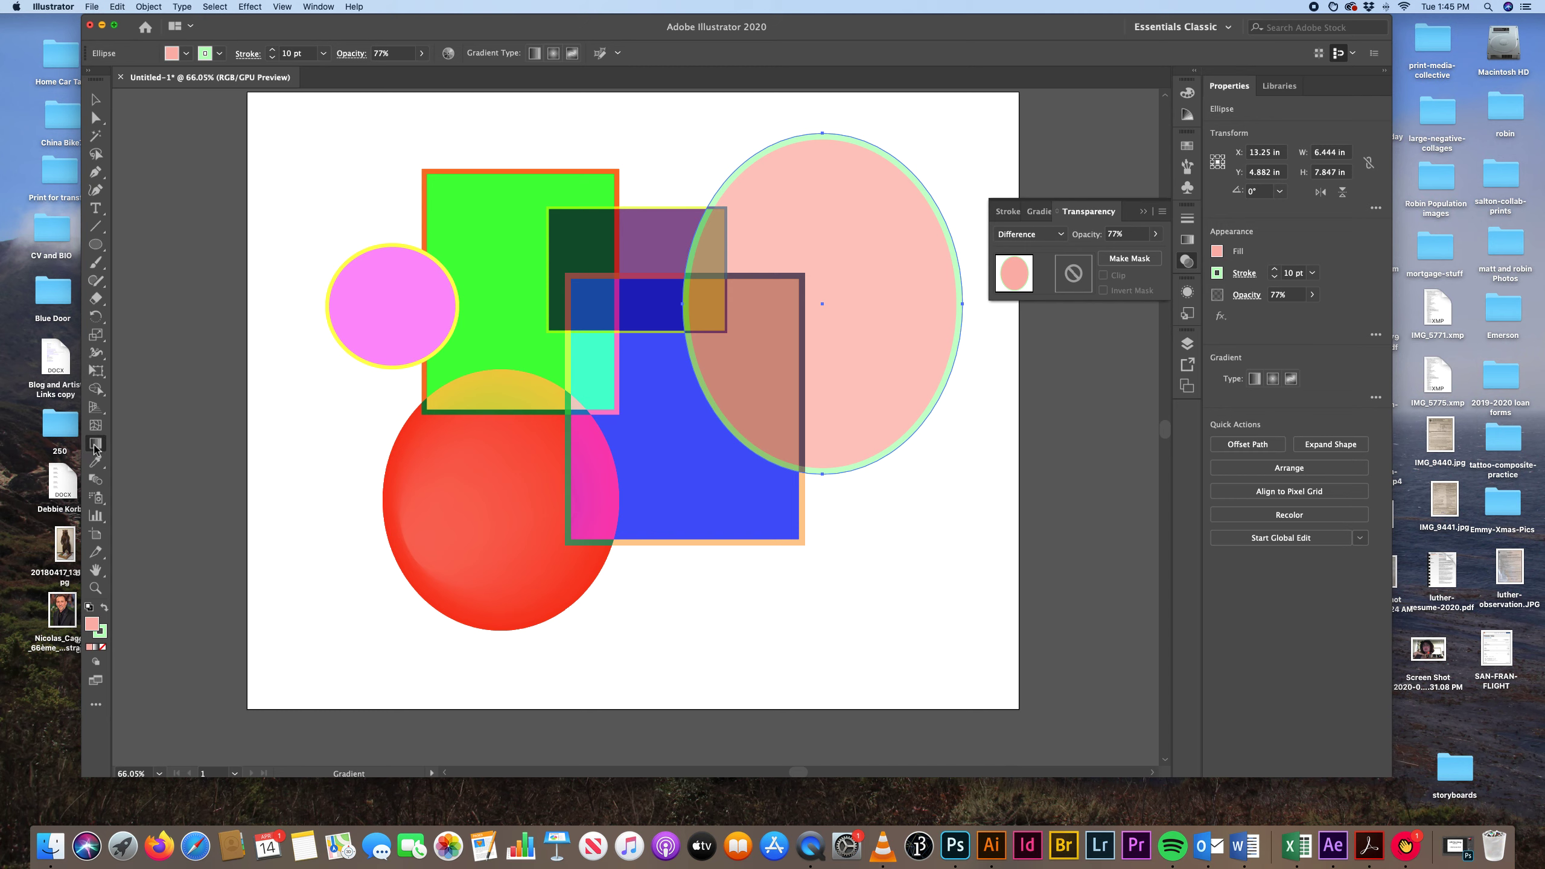
{"action": "left_click", "coordinate": [864, 298]}
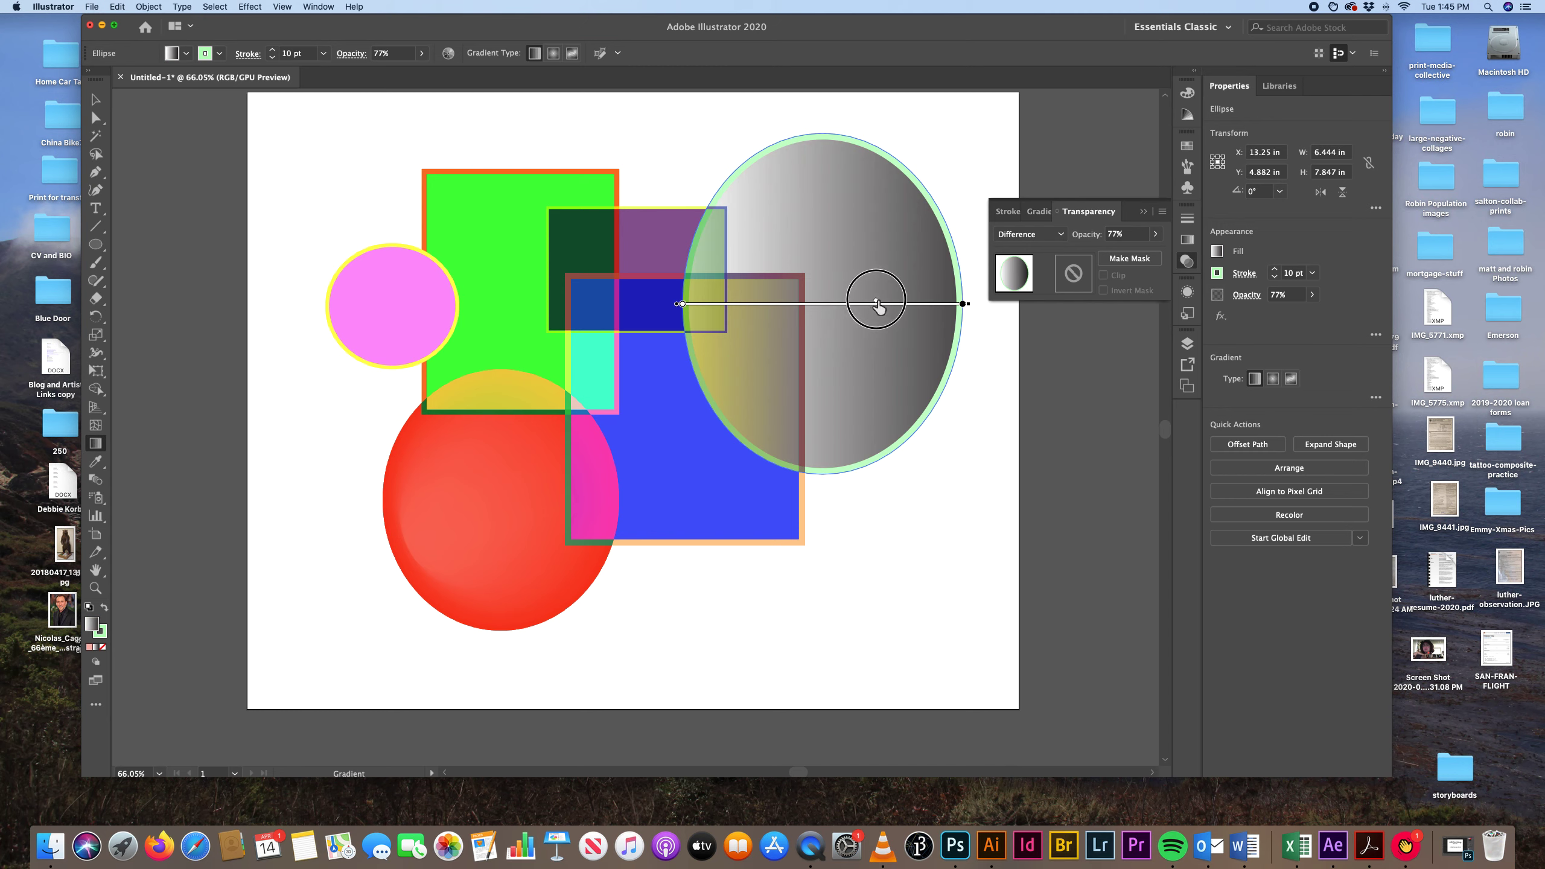
Recolour the gradient's black stop, trying the RGB Magenta swatch and settling on dark red.
{"action": "double_click", "coordinate": [962, 303]}
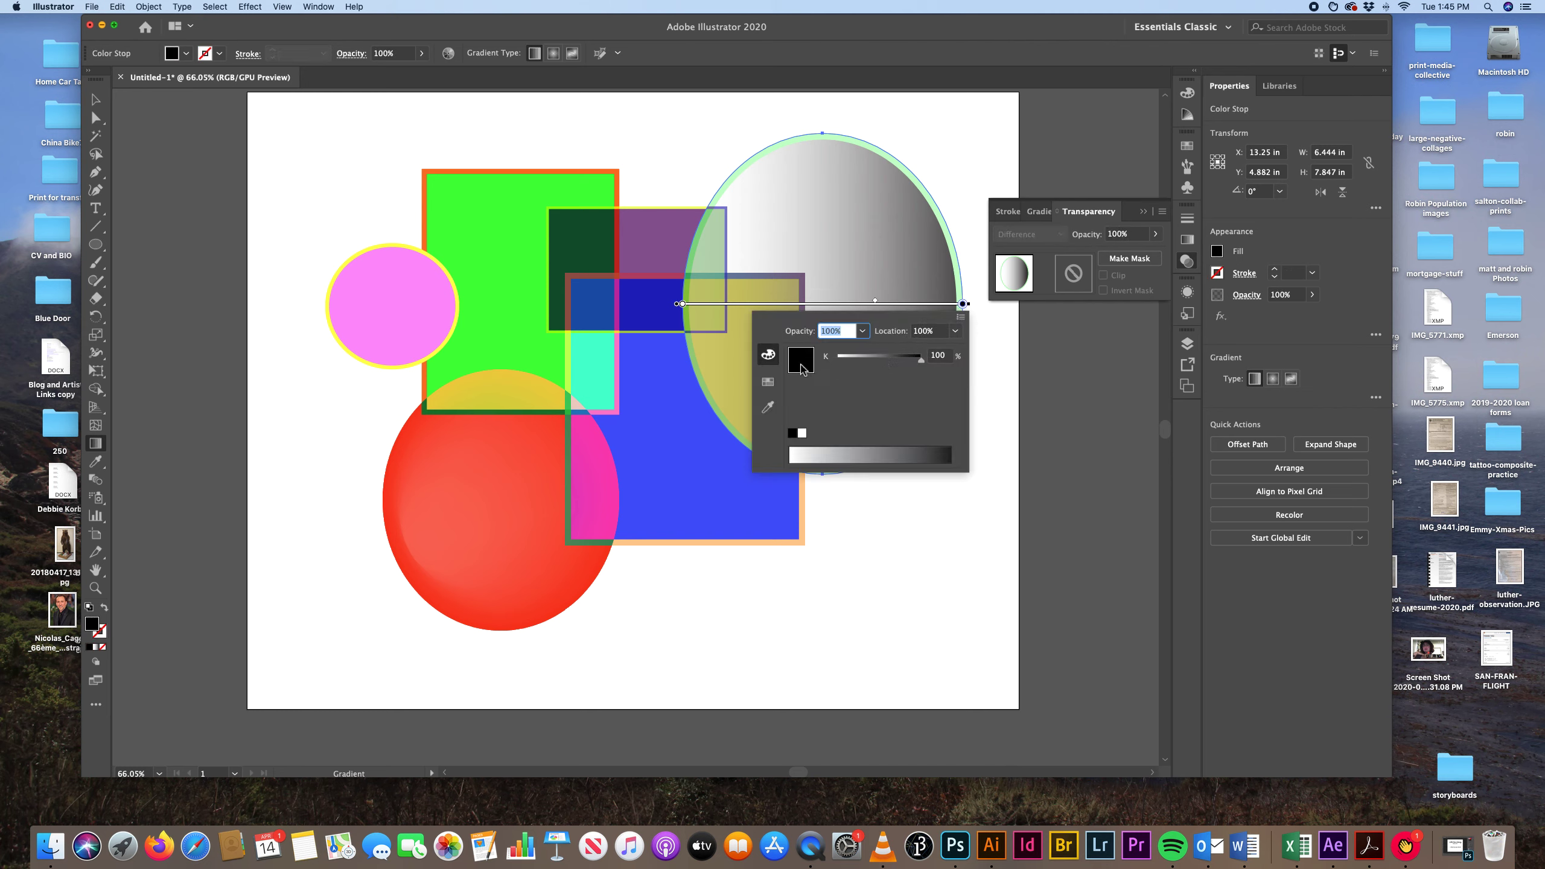
{"action": "left_click", "coordinate": [768, 382]}
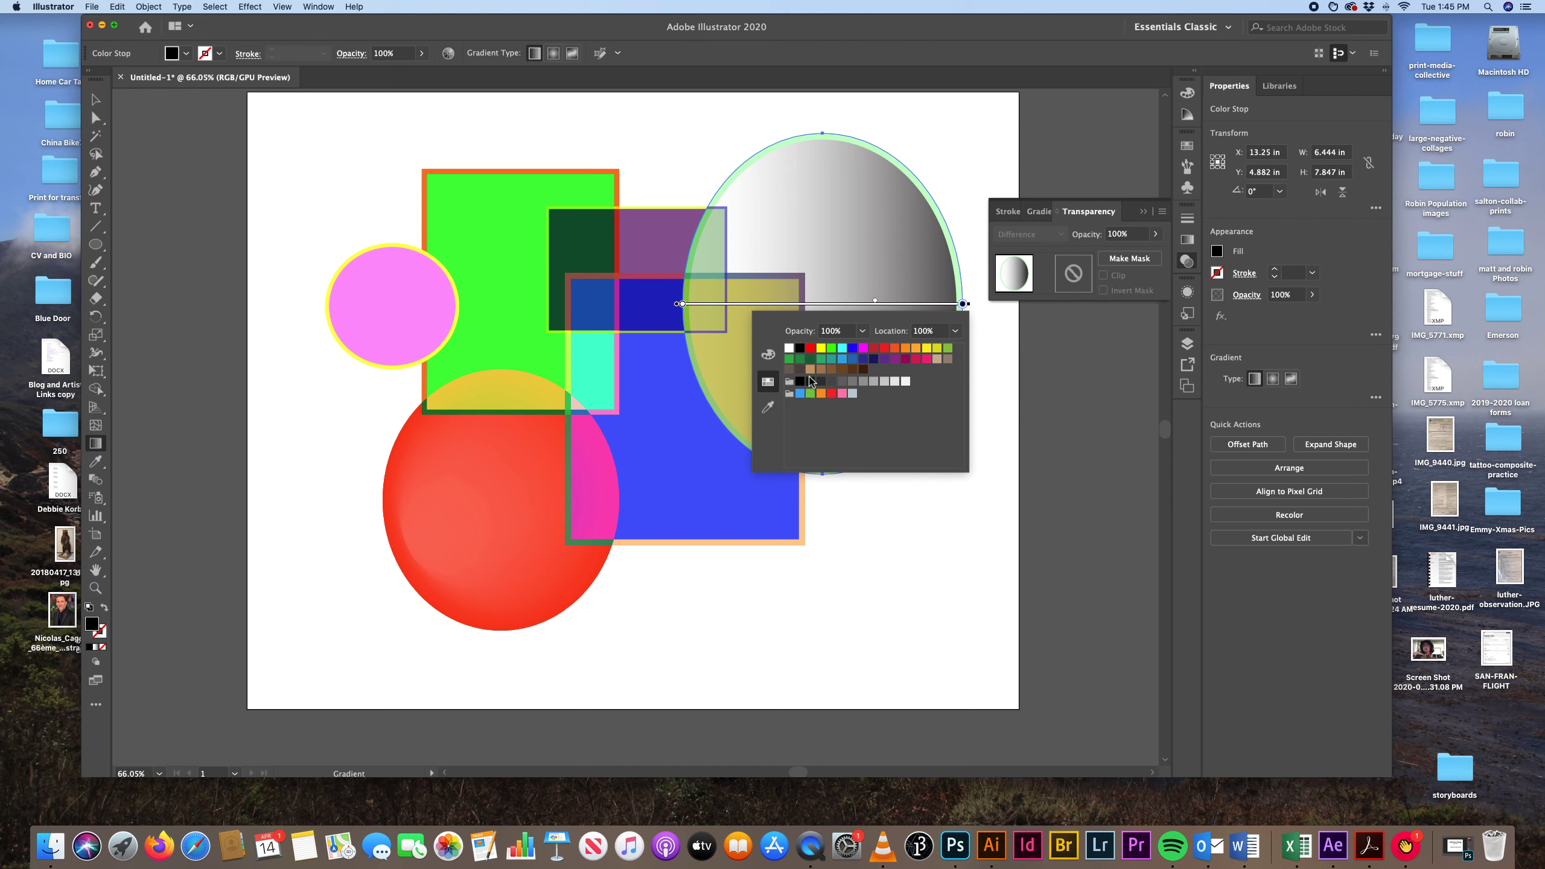
{"action": "left_click", "coordinate": [767, 355]}
{"action": "left_click", "coordinate": [770, 382]}
{"action": "left_click", "coordinate": [863, 349]}
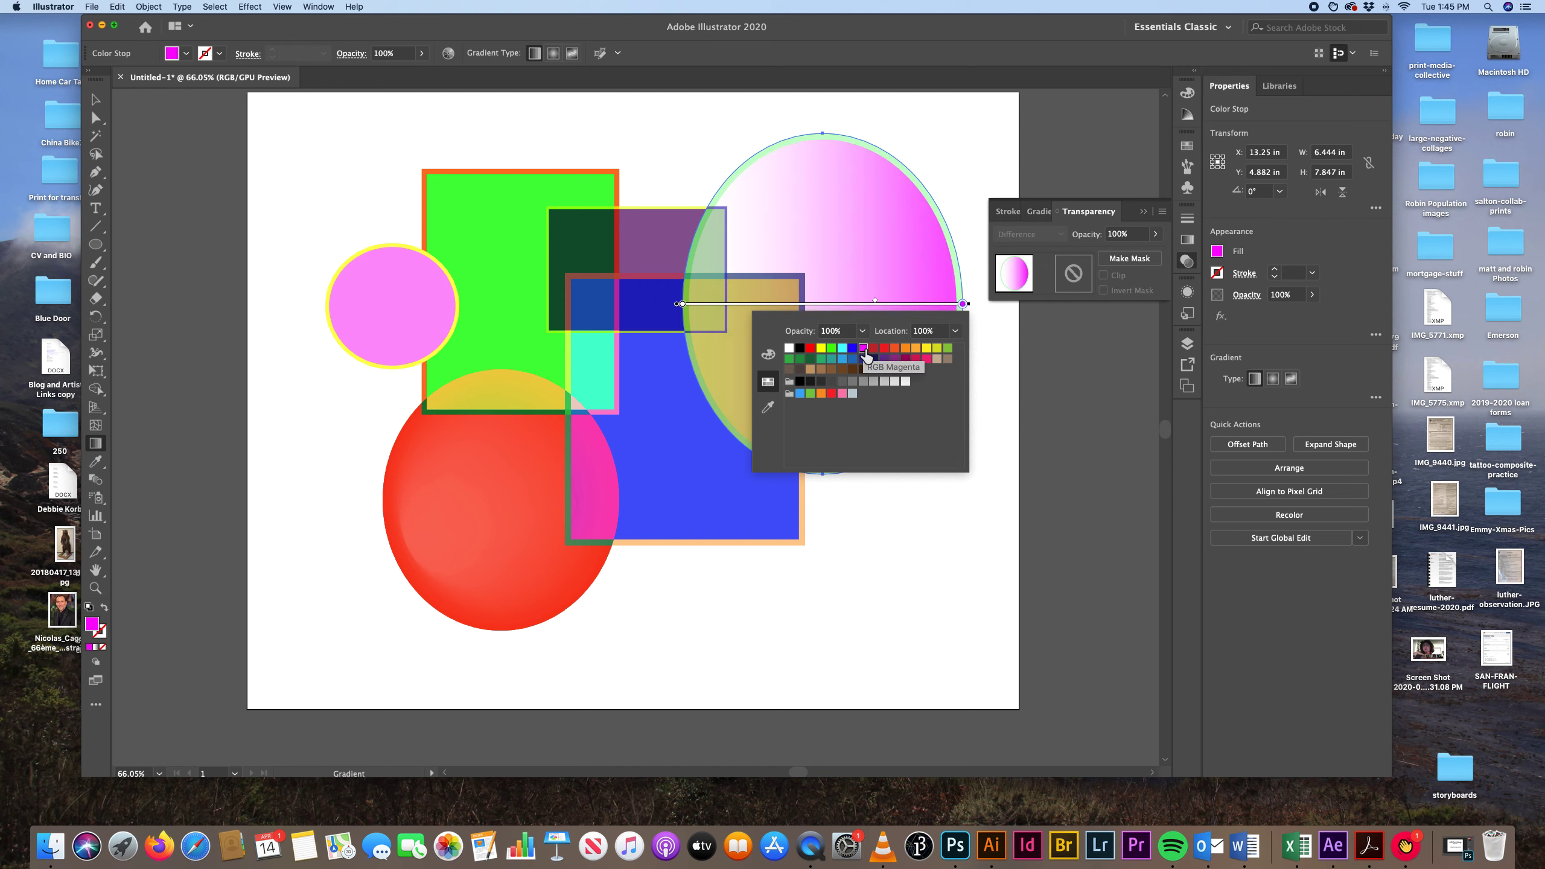
{"action": "left_click", "coordinate": [875, 349]}
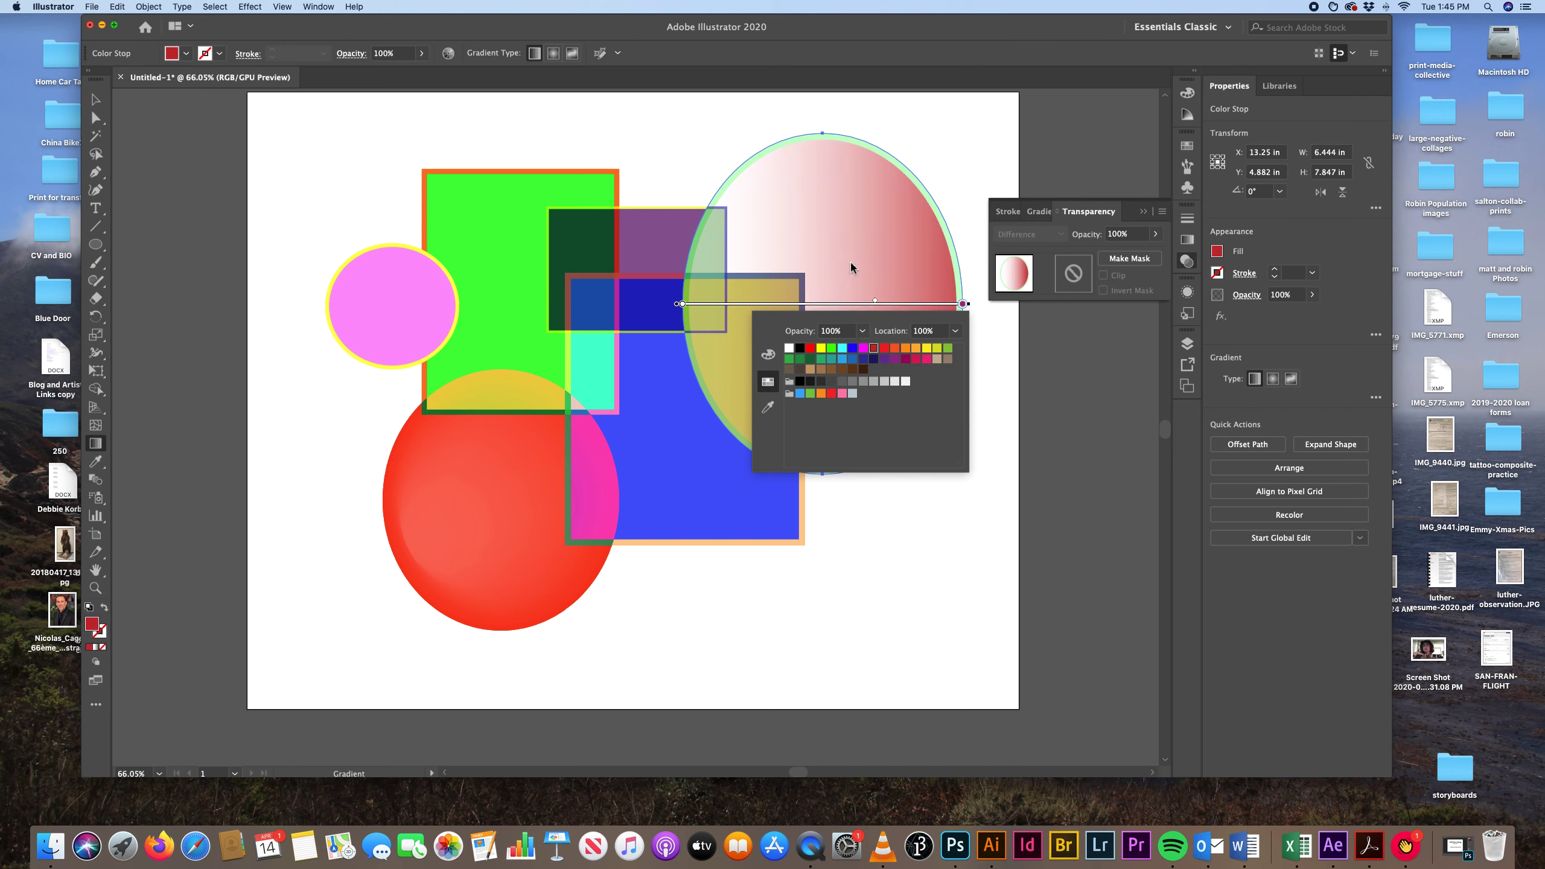
Change the gradient's white stop to the magenta swatch.
{"action": "double_click", "coordinate": [683, 304]}
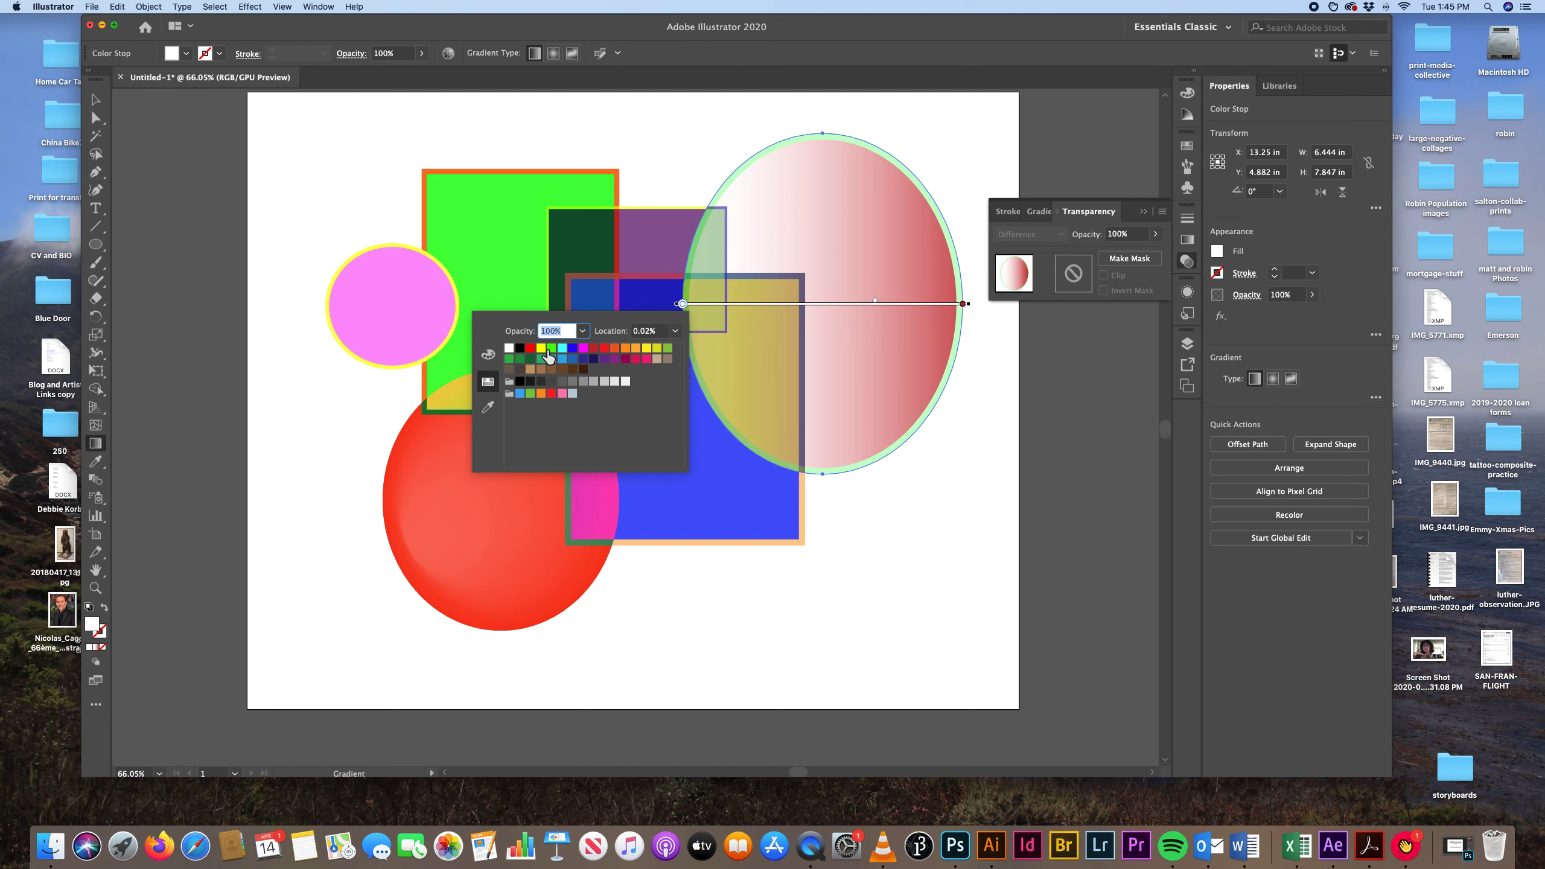
{"action": "left_click", "coordinate": [584, 348]}
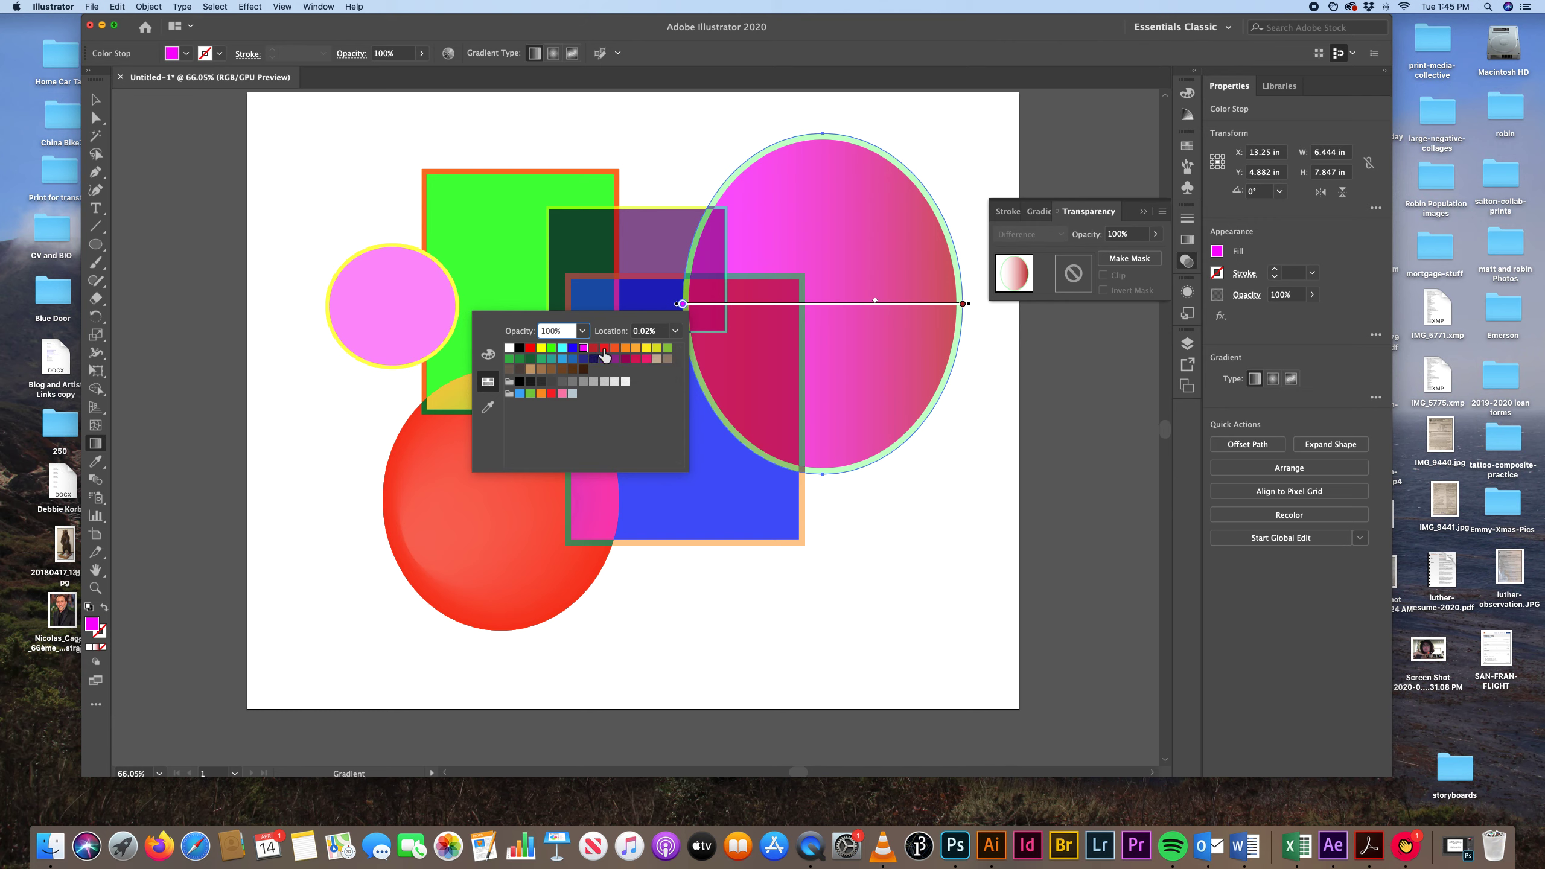
{"action": "left_click", "coordinate": [682, 307]}
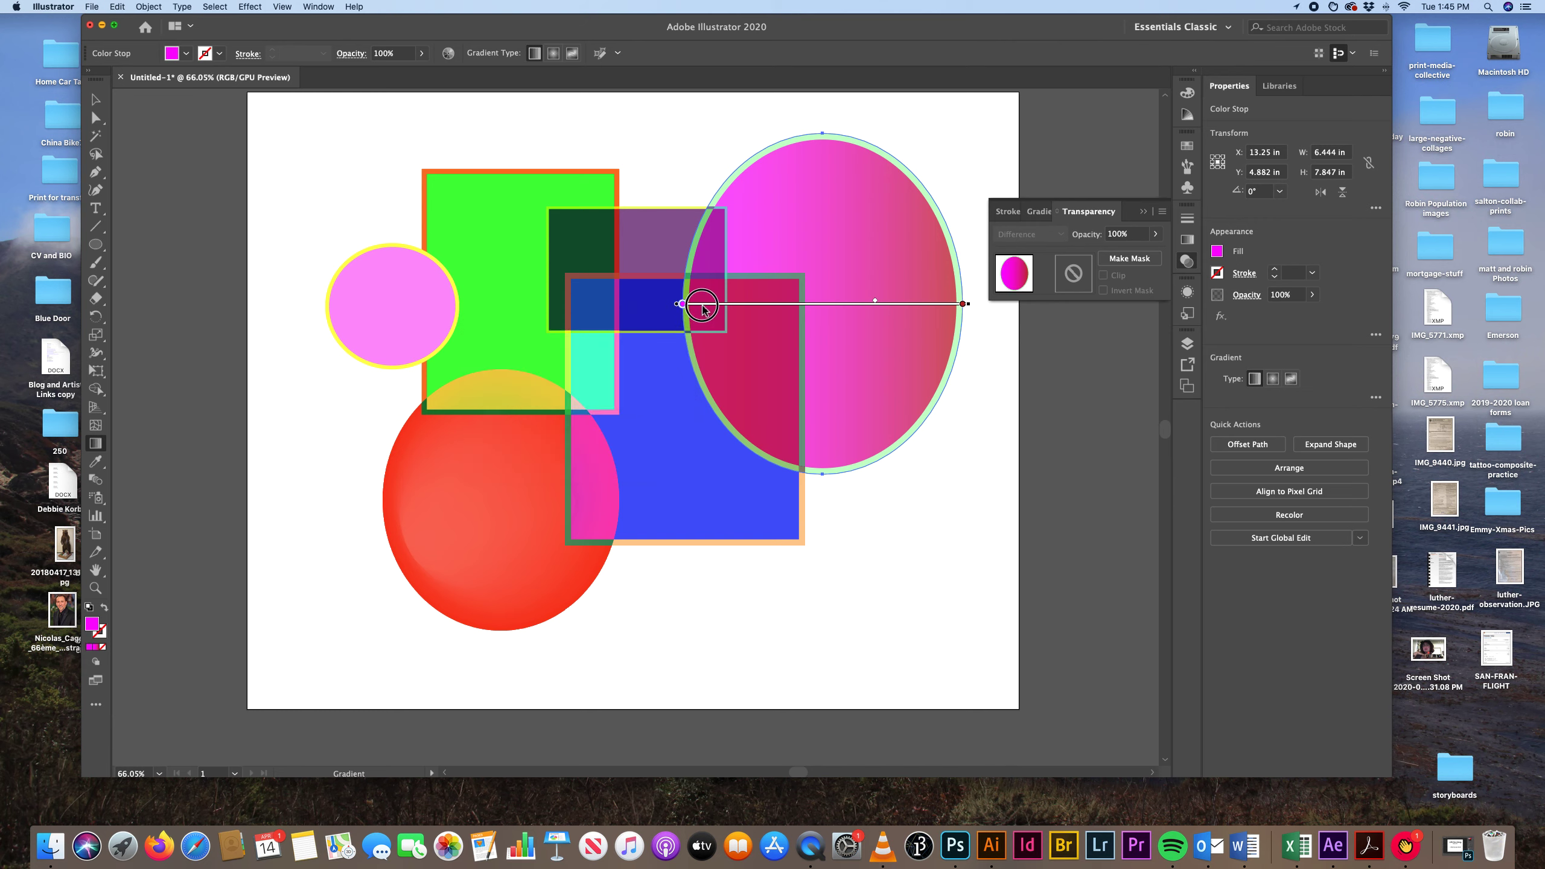
Move the magenta and red stops closer together, redirect the gradient so red caps the ellipse's top, and deselect it.
{"action": "left_click_drag", "start_coordinate": [682, 307], "coordinate": [836, 307]}
{"action": "left_click_drag", "start_coordinate": [962, 304], "coordinate": [934, 307]}
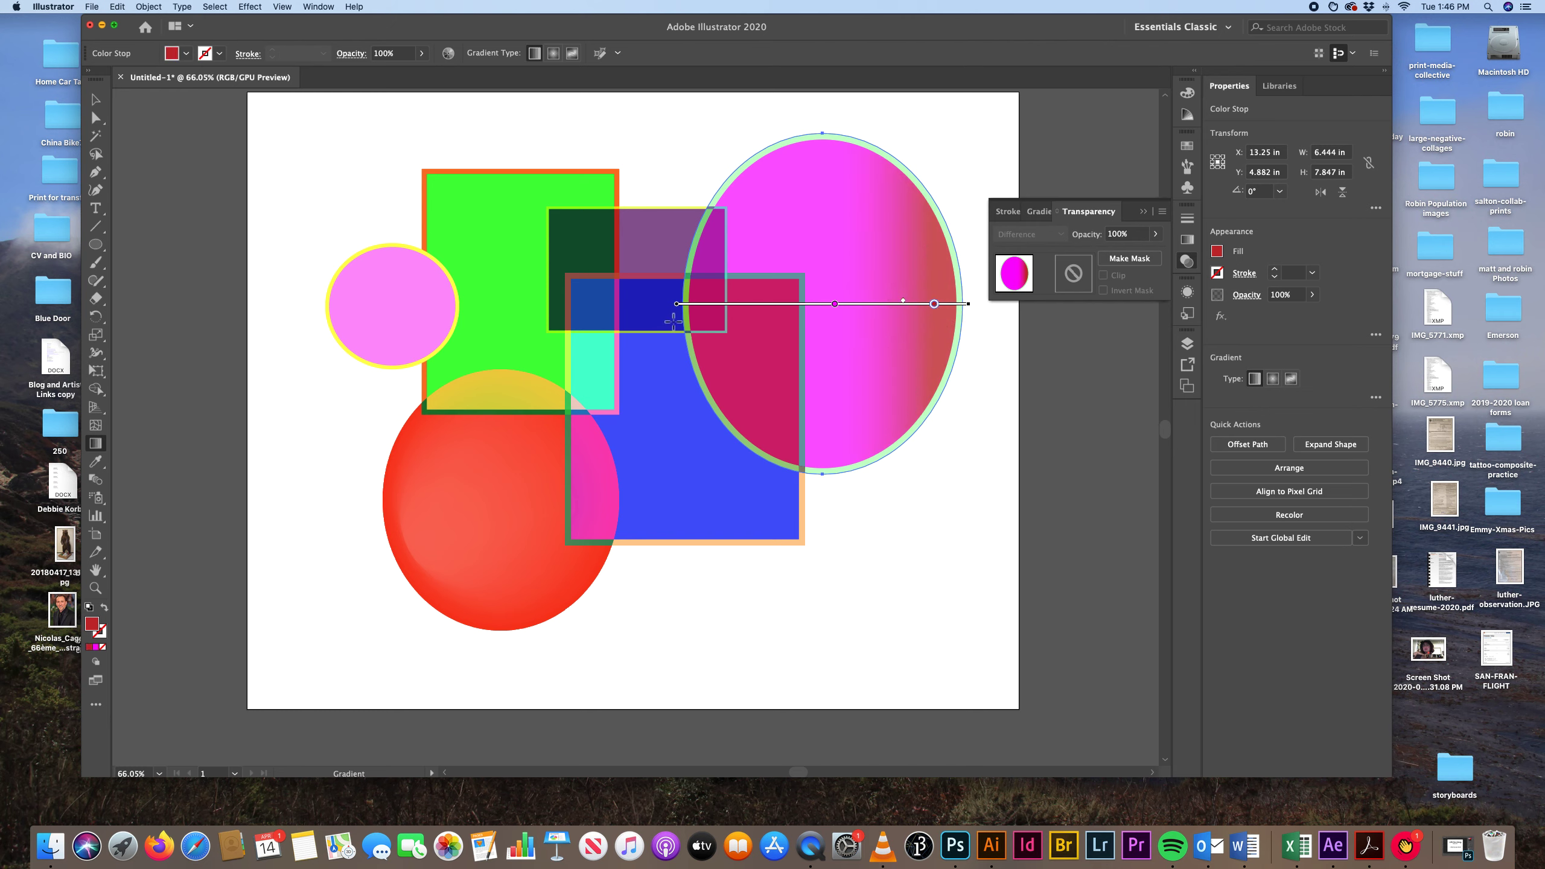
{"action": "left_click_drag", "start_coordinate": [675, 304], "coordinate": [677, 330]}
{"action": "left_click", "coordinate": [96, 103]}
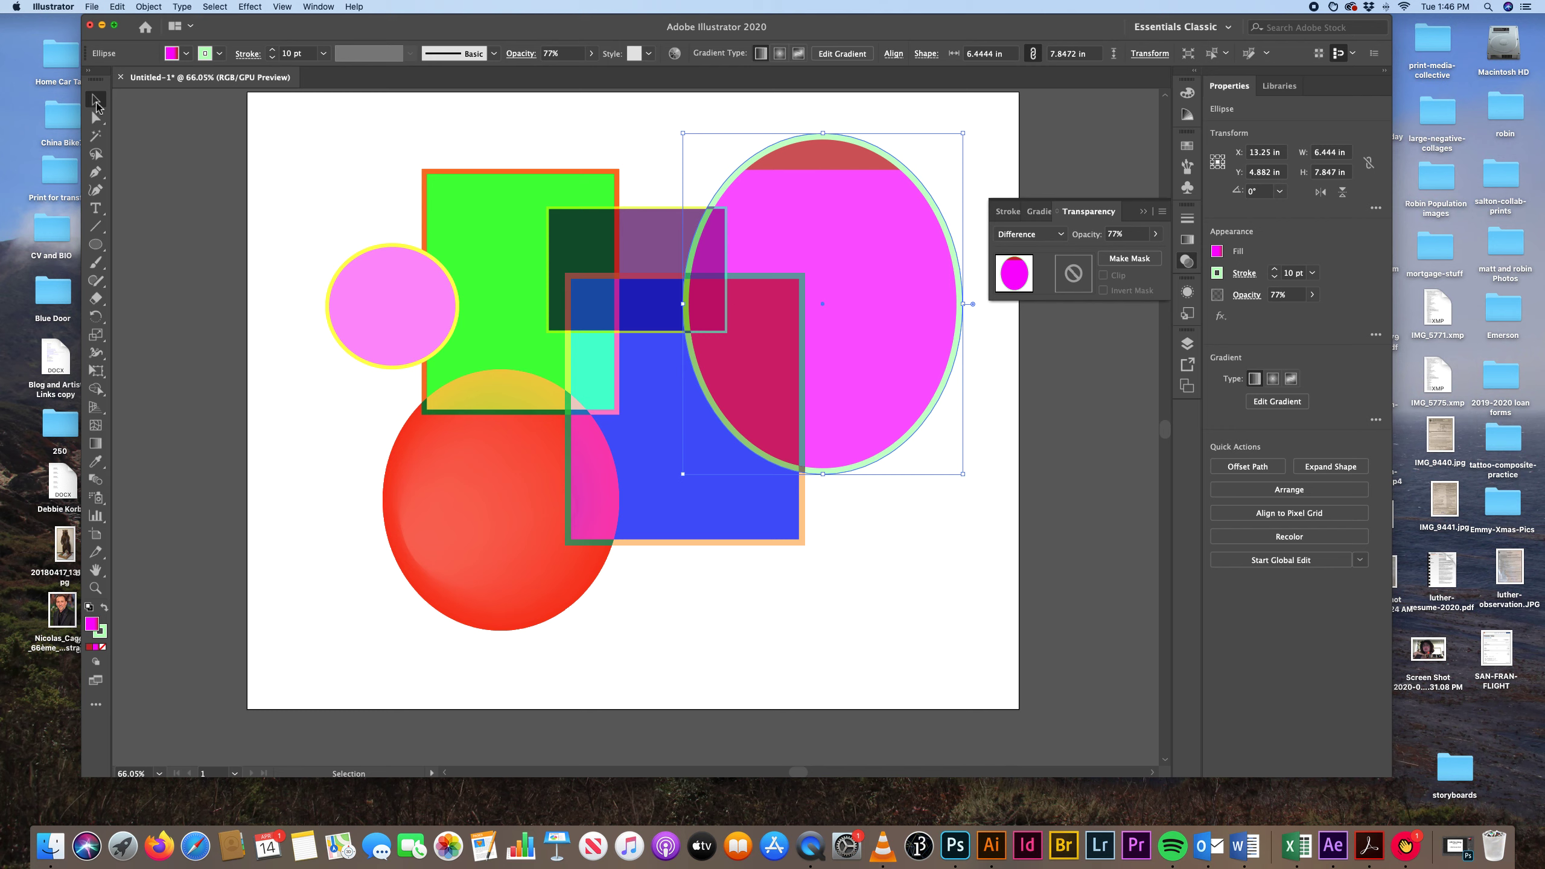
{"action": "left_click", "coordinate": [182, 141]}
Move the large magenta ellipse left and slightly up, further over the blue square, and deselect it.
{"action": "mouse_move", "coordinate": [884, 272]}
{"action": "left_mouse_down"}
{"action": "mouse_move", "coordinate": [883, 304]}
{"action": "mouse_move", "coordinate": [821, 285]}
{"action": "mouse_move", "coordinate": [852, 259]}
{"action": "mouse_move", "coordinate": [864, 273]}
{"action": "left_mouse_up"}
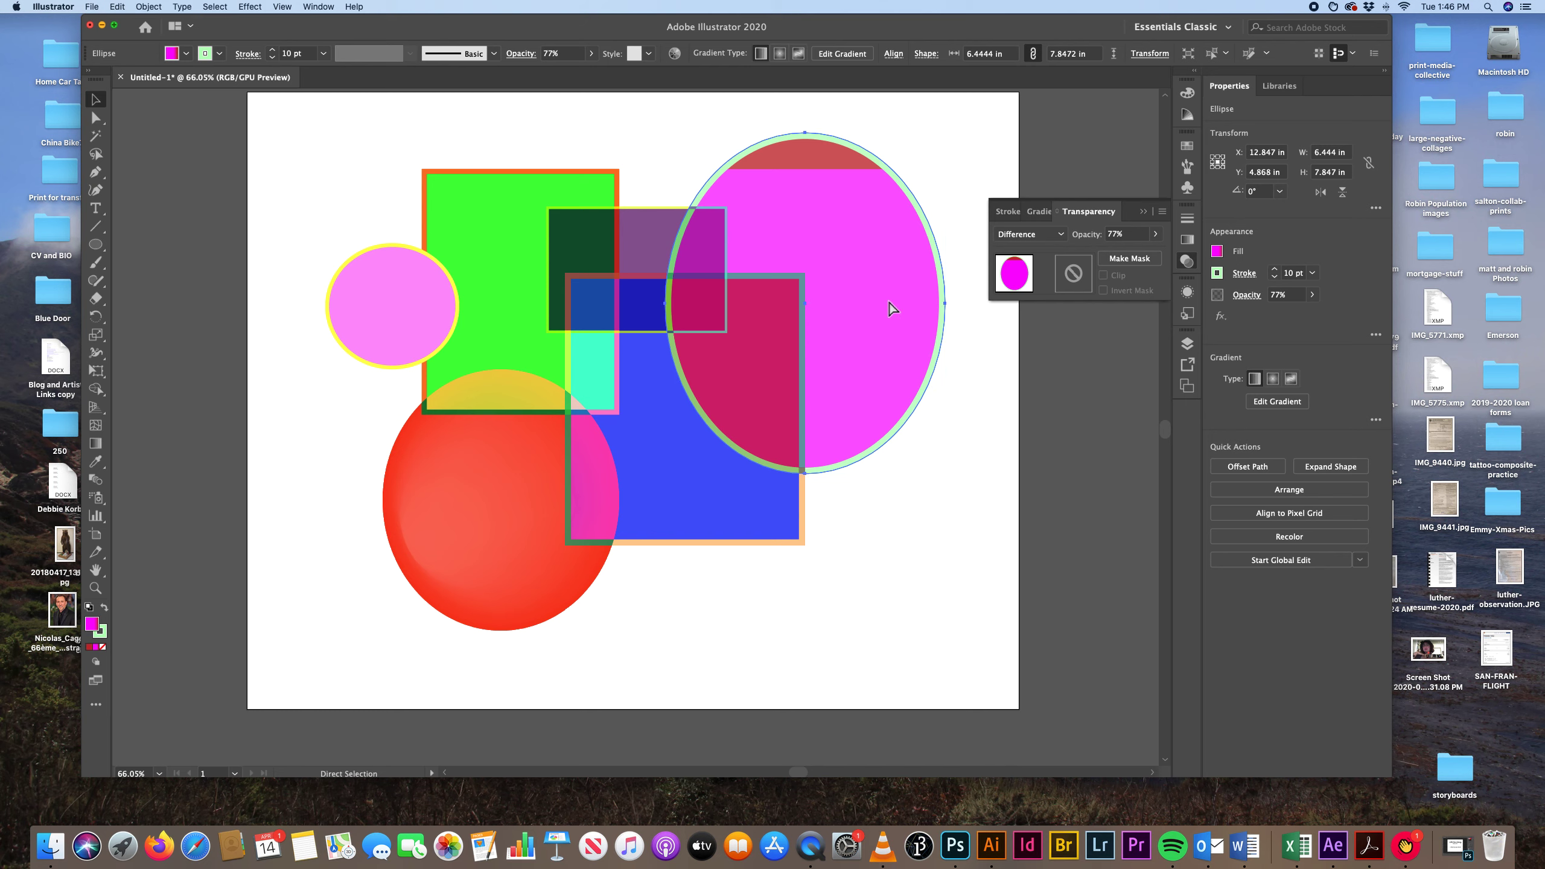
{"action": "key", "text": "super+z"}
{"action": "left_click", "coordinate": [611, 144]}
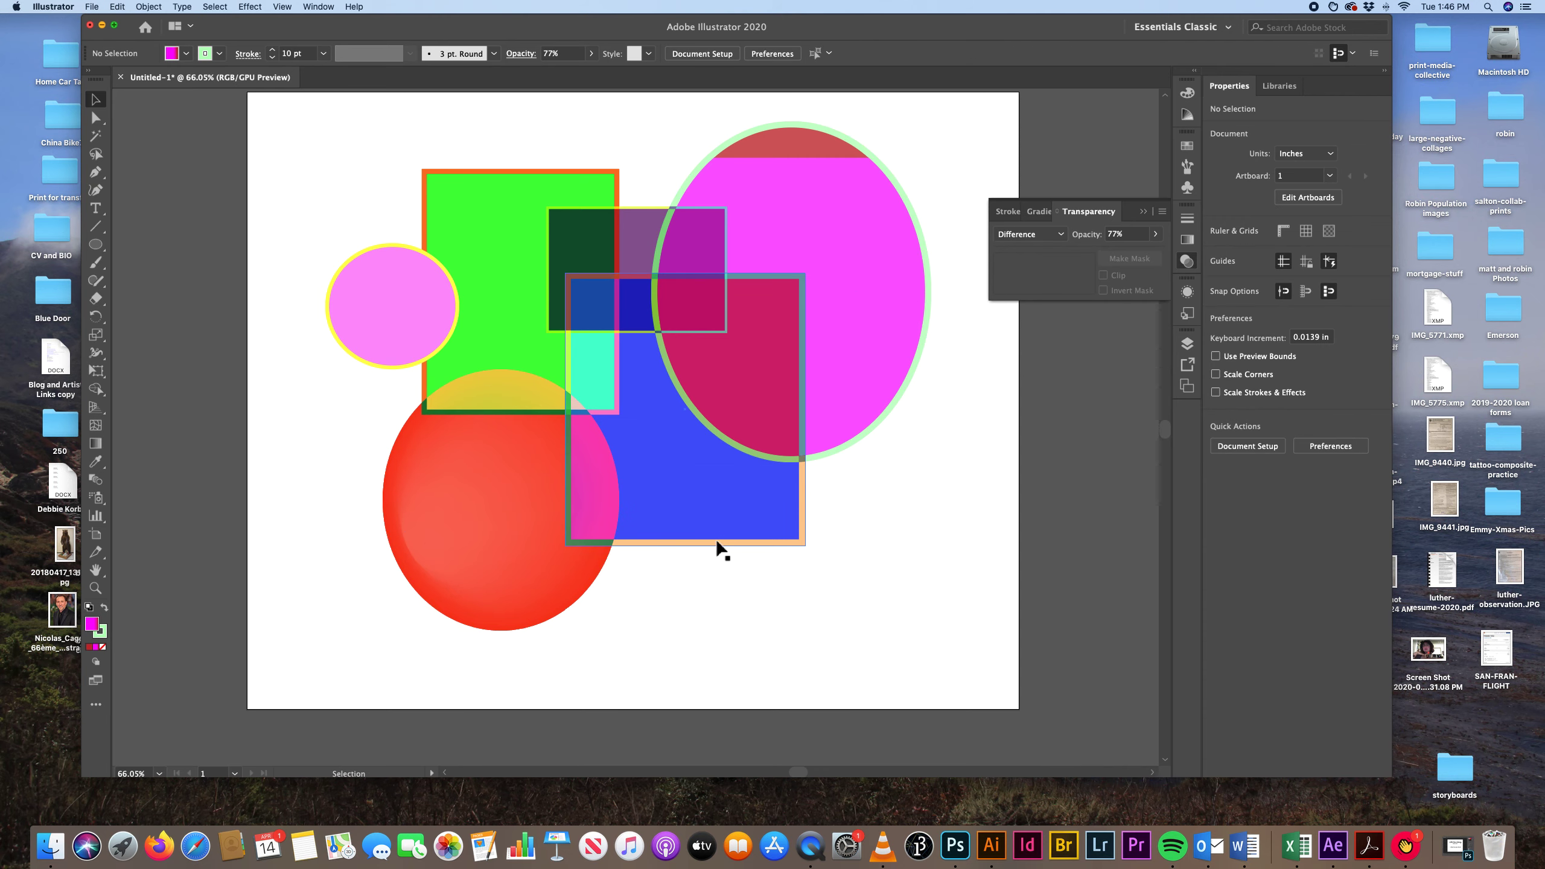
Paint a thin 1 pt pale green zigzag across the whole composition with the Paintbrush, extending past both sides of the artboard.
{"action": "scroll", "coordinate": [718, 541], "scroll_direction": "right", "scroll_amount": 1}
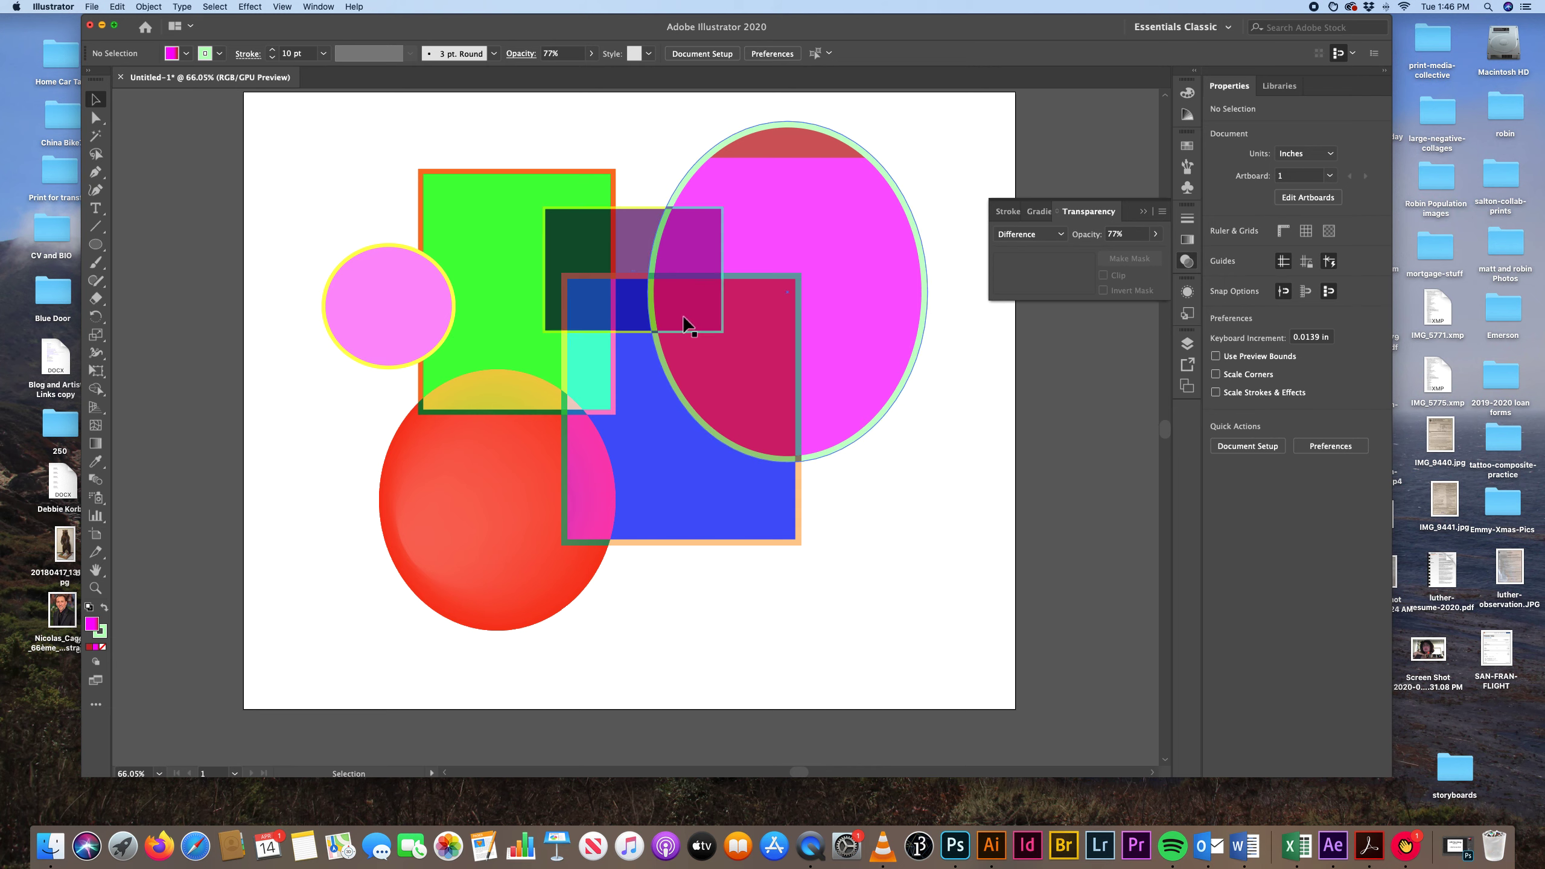
{"action": "left_click", "coordinate": [99, 266]}
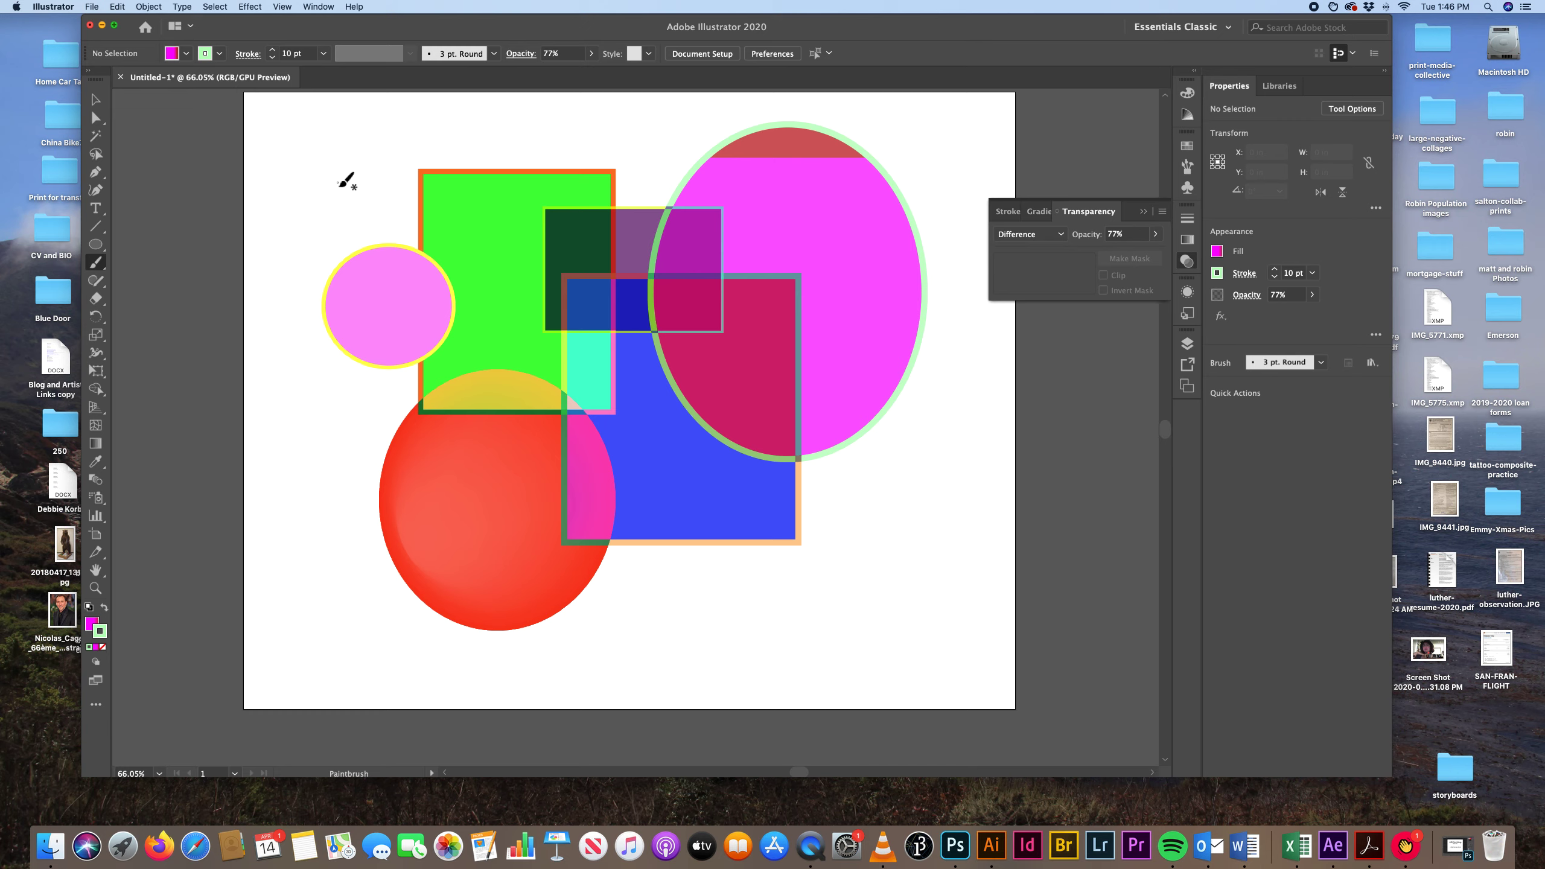
{"action": "mouse_move", "coordinate": [335, 185]}
{"action": "left_mouse_down"}
{"action": "mouse_move", "coordinate": [744, 181]}
{"action": "mouse_move", "coordinate": [227, 378]}
{"action": "mouse_move", "coordinate": [784, 392]}
{"action": "mouse_move", "coordinate": [776, 497]}
{"action": "left_mouse_up"}
{"action": "mouse_move", "coordinate": [637, 524]}
{"action": "left_mouse_down"}
{"action": "mouse_move", "coordinate": [1180, 639]}
{"action": "mouse_move", "coordinate": [67, 579]}
{"action": "mouse_move", "coordinate": [571, 398]}
{"action": "mouse_move", "coordinate": [558, 344]}
{"action": "left_mouse_up"}
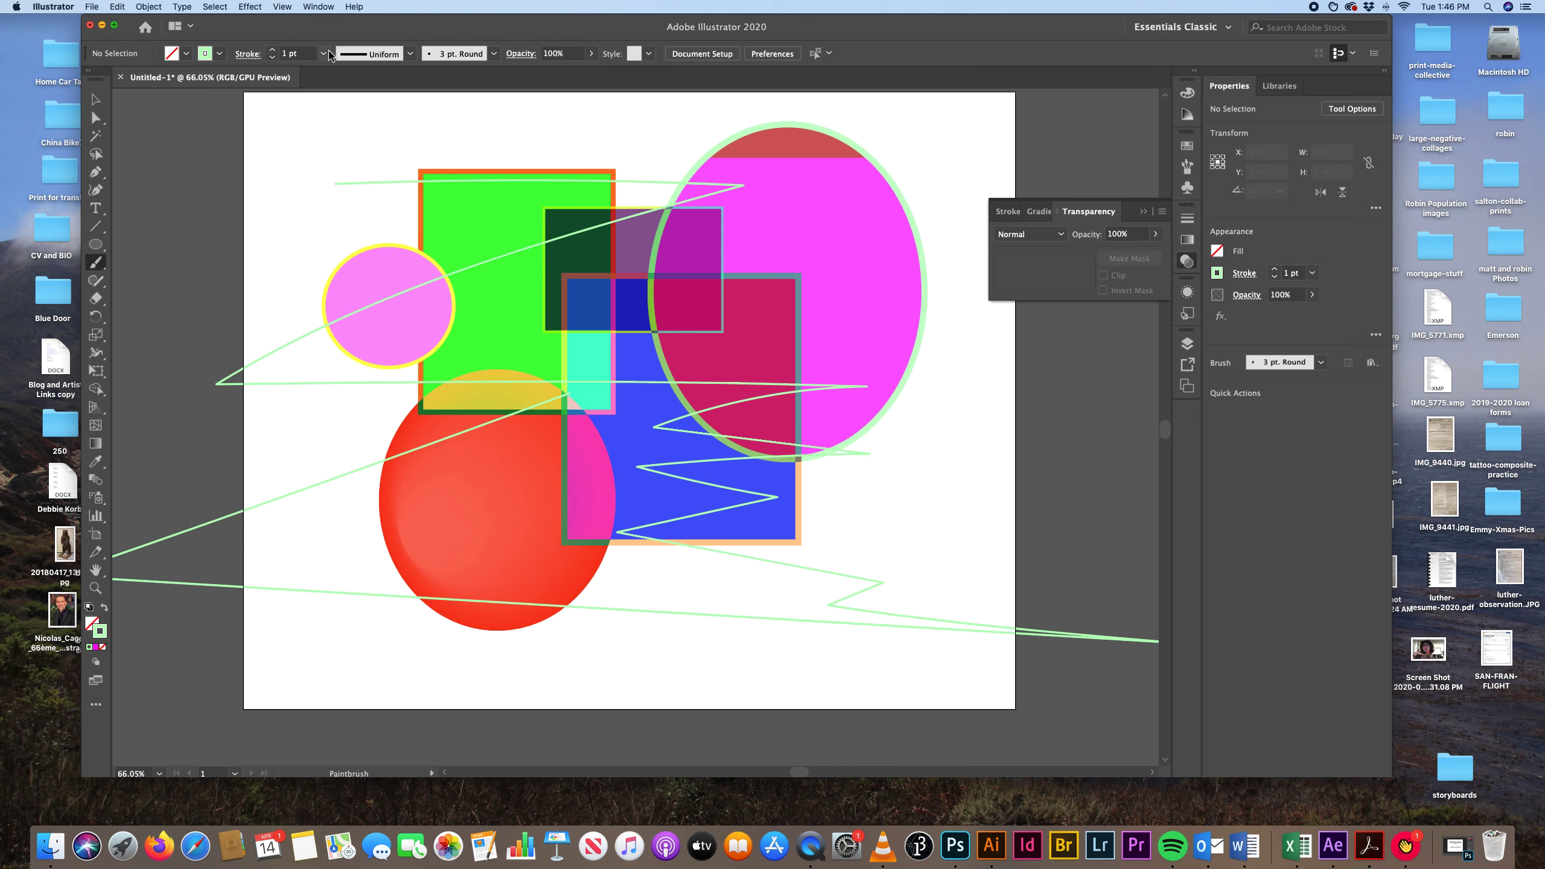
Set the brush stroke to 9 pt and paint a zigzag from the artboard's upper-left area down to its lower middle.
{"action": "left_click", "coordinate": [323, 53]}
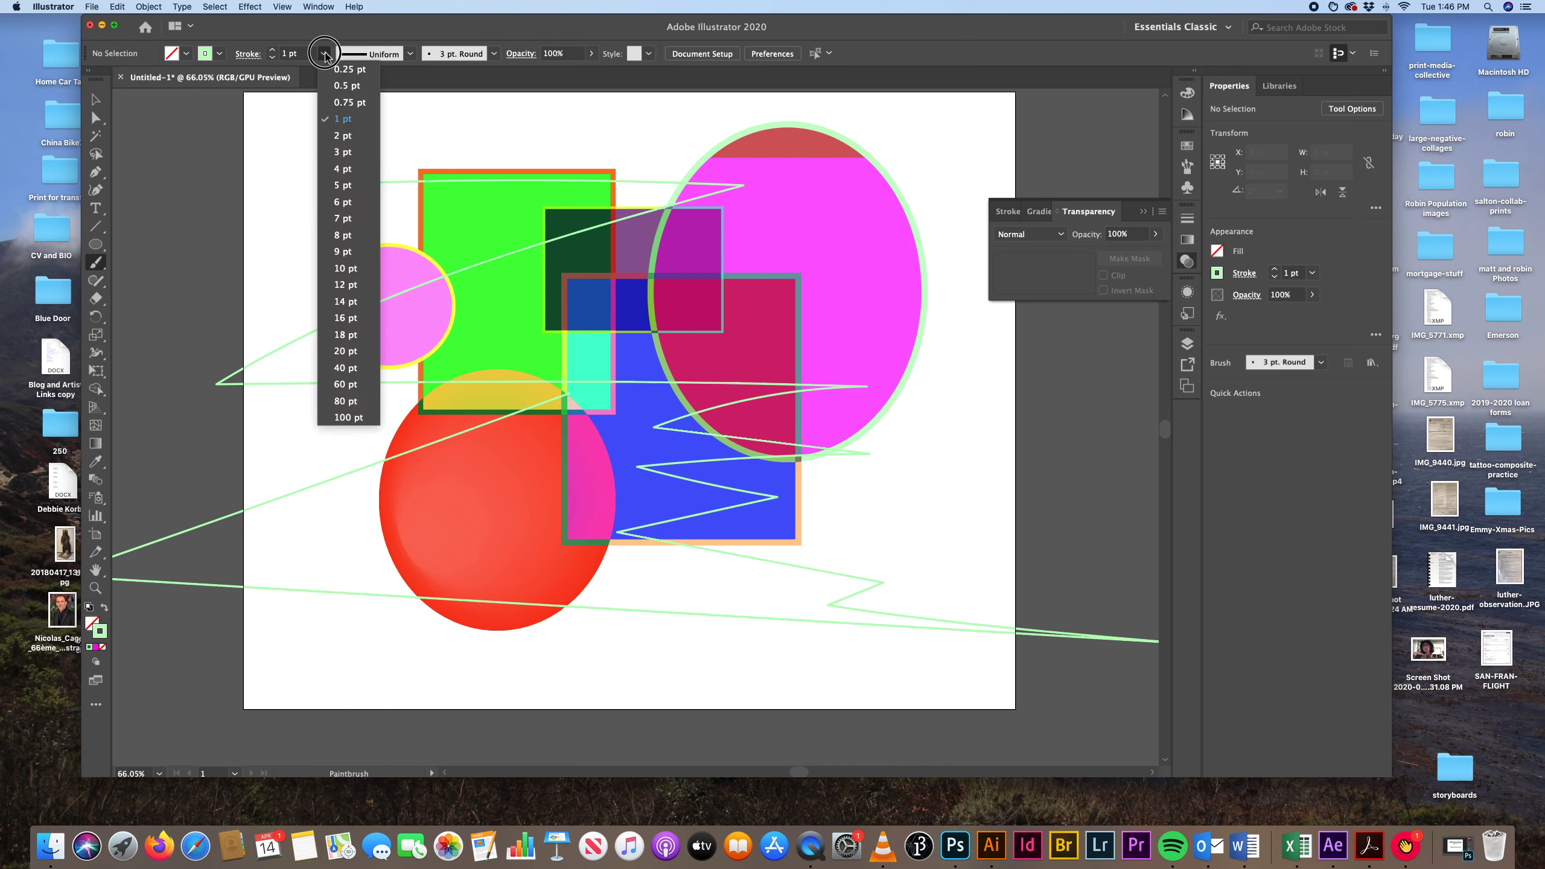
{"action": "left_click", "coordinate": [342, 252]}
{"action": "mouse_move", "coordinate": [303, 174]}
{"action": "left_mouse_down"}
{"action": "mouse_move", "coordinate": [285, 164]}
{"action": "mouse_move", "coordinate": [572, 342]}
{"action": "mouse_move", "coordinate": [670, 438]}
{"action": "mouse_move", "coordinate": [676, 524]}
{"action": "mouse_move", "coordinate": [626, 618]}
{"action": "mouse_move", "coordinate": [708, 678]}
{"action": "left_mouse_up"}
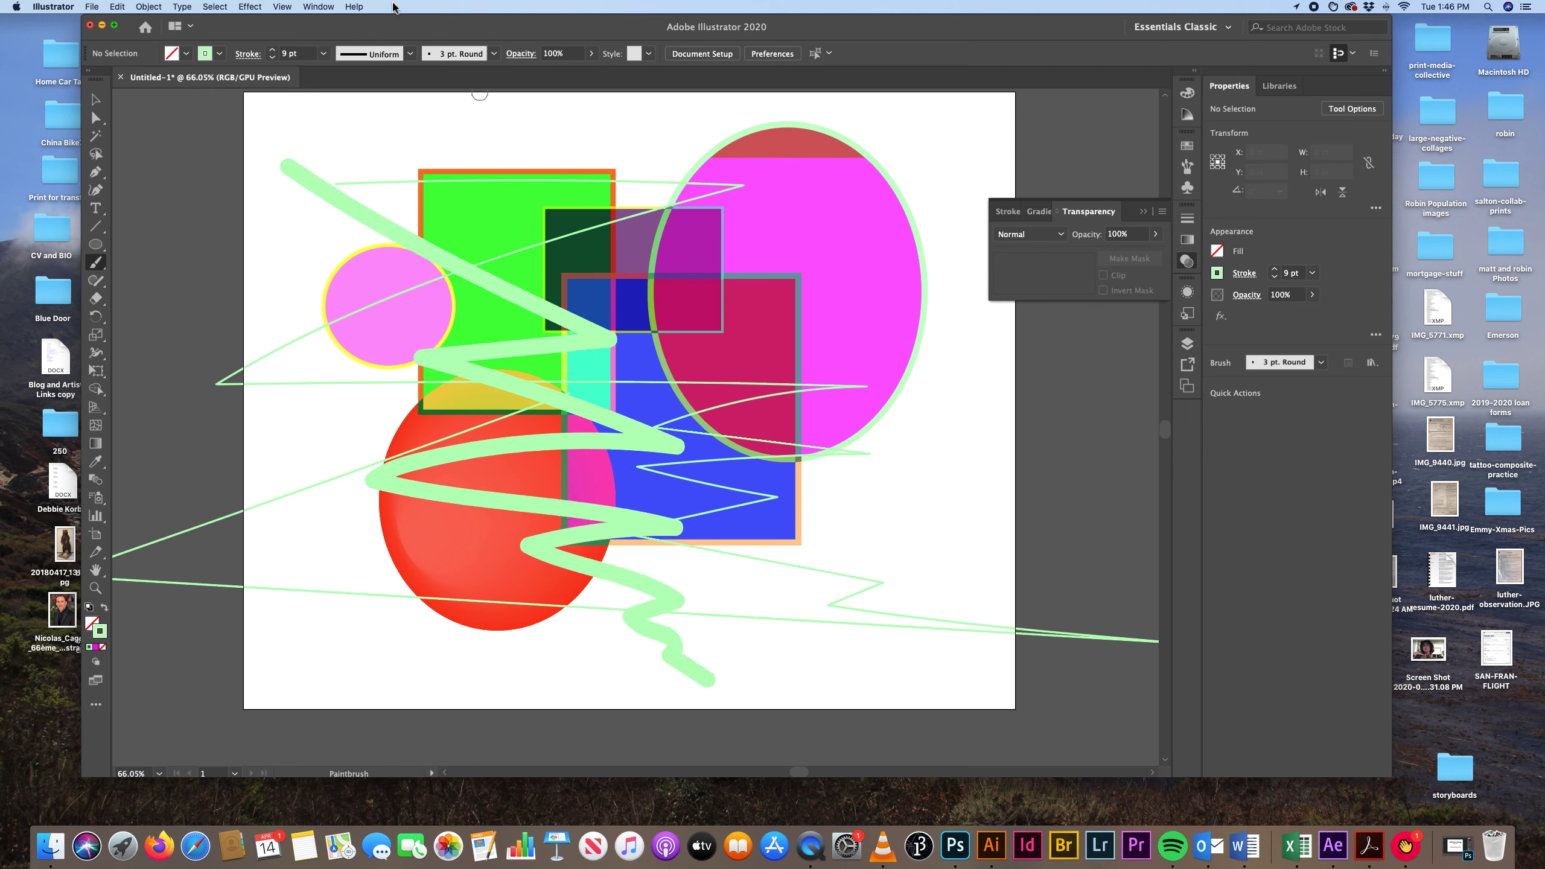
Set the brush stroke to 16 pt and paint a diagonal zigzag from the magenta ellipse's top down to the lower-right area.
{"action": "left_click", "coordinate": [323, 53]}
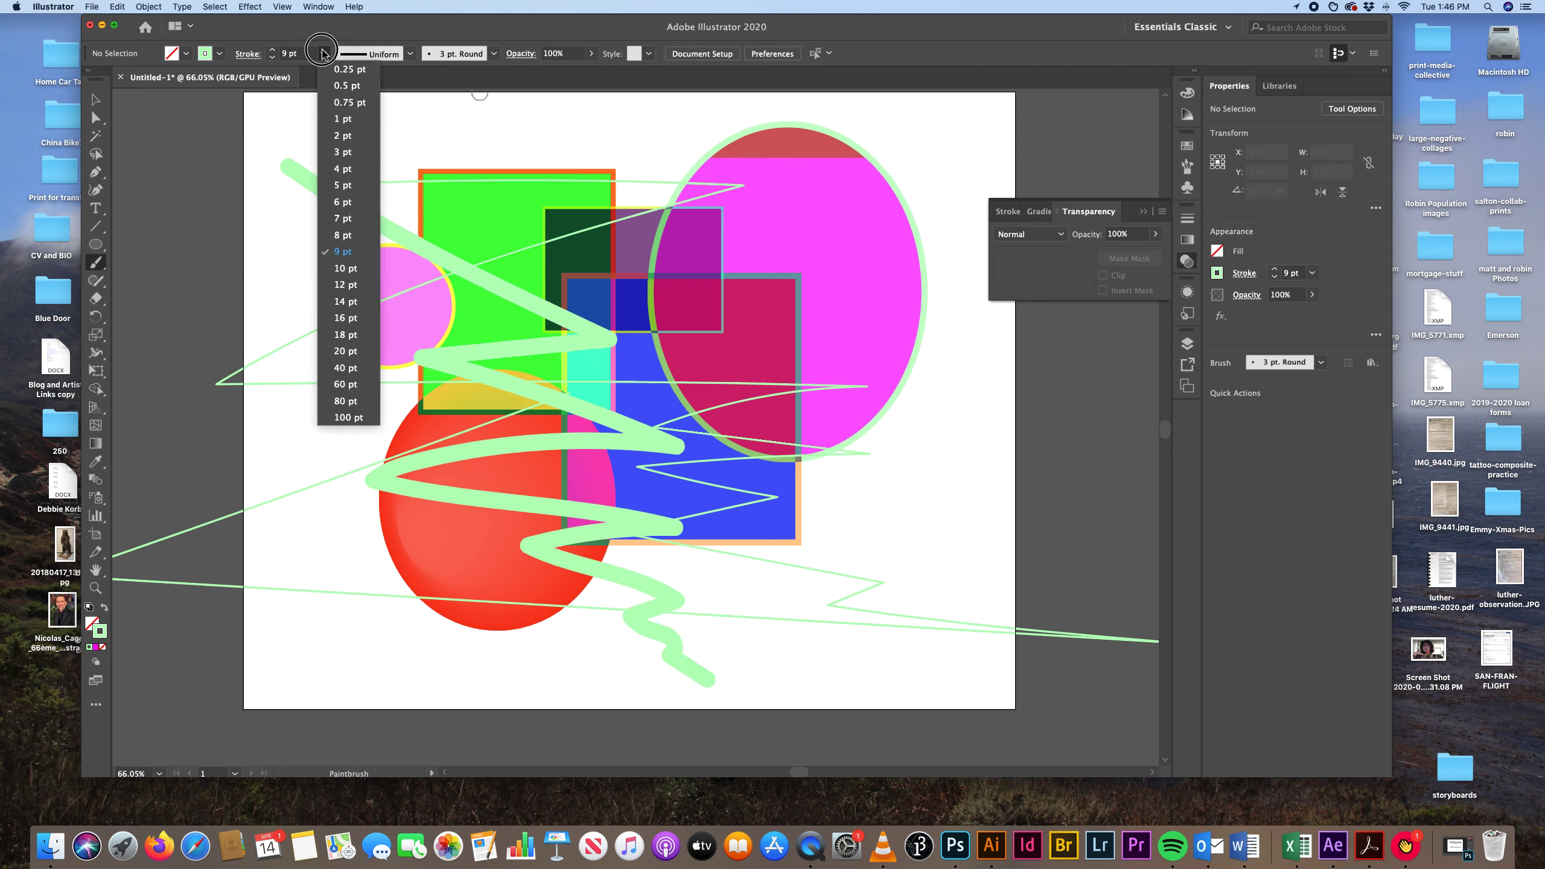
{"action": "left_click", "coordinate": [344, 318]}
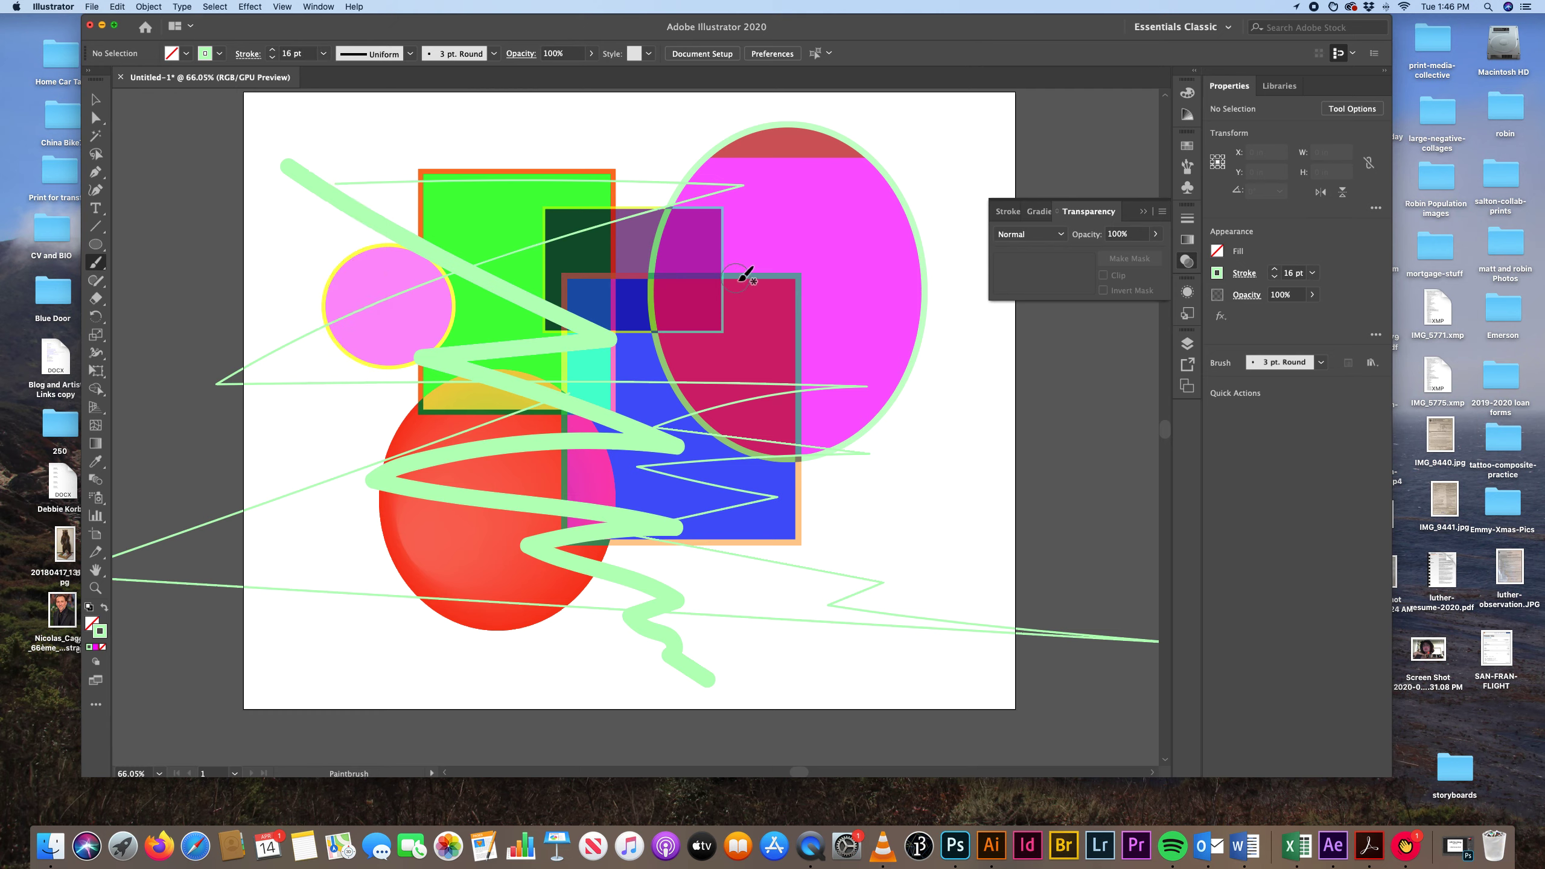
{"action": "mouse_move", "coordinate": [869, 128]}
{"action": "left_mouse_down"}
{"action": "mouse_move", "coordinate": [493, 461]}
{"action": "mouse_move", "coordinate": [506, 472]}
{"action": "mouse_move", "coordinate": [617, 427]}
{"action": "mouse_move", "coordinate": [678, 433]}
{"action": "mouse_move", "coordinate": [624, 574]}
{"action": "mouse_move", "coordinate": [760, 480]}
{"action": "mouse_move", "coordinate": [661, 646]}
{"action": "mouse_move", "coordinate": [722, 643]}
{"action": "mouse_move", "coordinate": [772, 603]}
{"action": "mouse_move", "coordinate": [778, 670]}
{"action": "mouse_move", "coordinate": [817, 679]}
{"action": "mouse_move", "coordinate": [855, 650]}
{"action": "mouse_move", "coordinate": [861, 690]}
{"action": "left_mouse_up"}
{"action": "scroll", "coordinate": [861, 686], "scroll_direction": "down", "scroll_amount": 1}
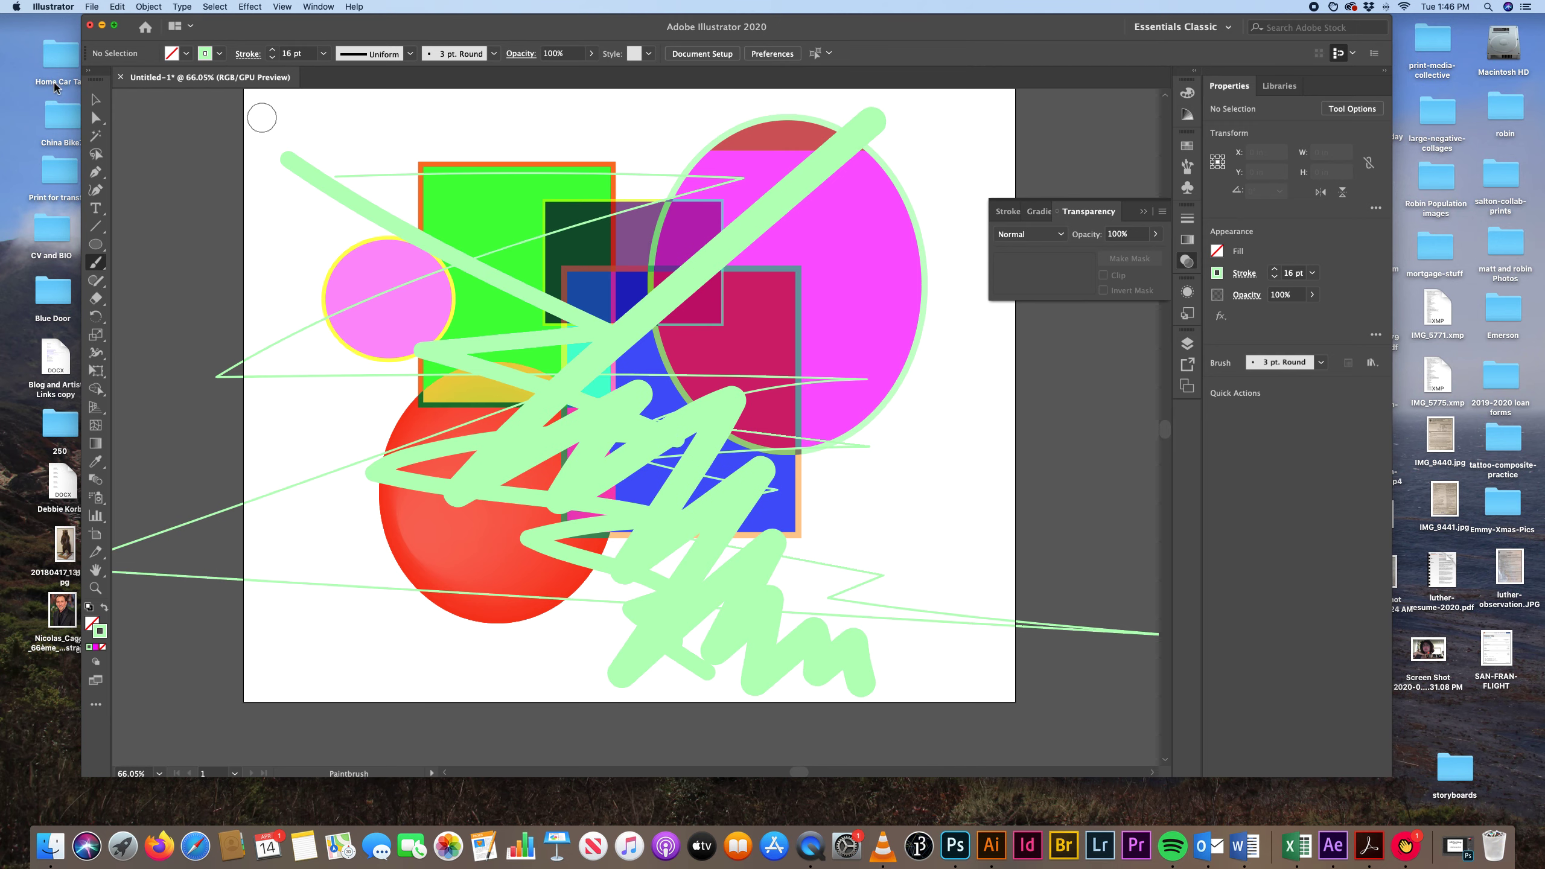
Recolour the 9 pt zigzag's stroke dark purple (620068) and deselect it.
{"action": "left_click", "coordinate": [97, 103]}
{"action": "left_click", "coordinate": [316, 182]}
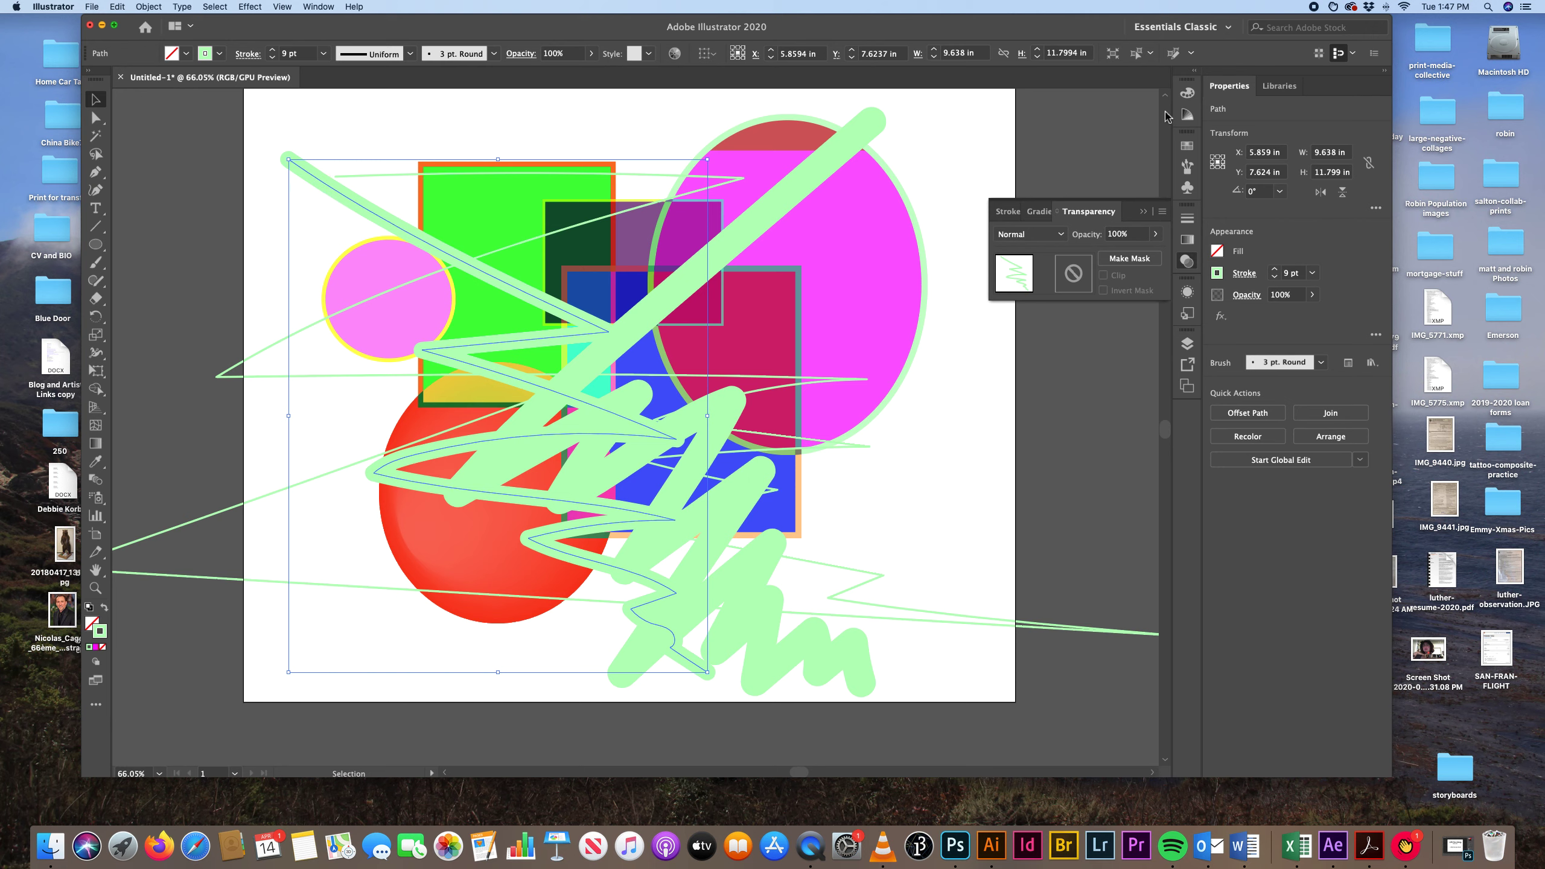
{"action": "left_click", "coordinate": [1186, 93]}
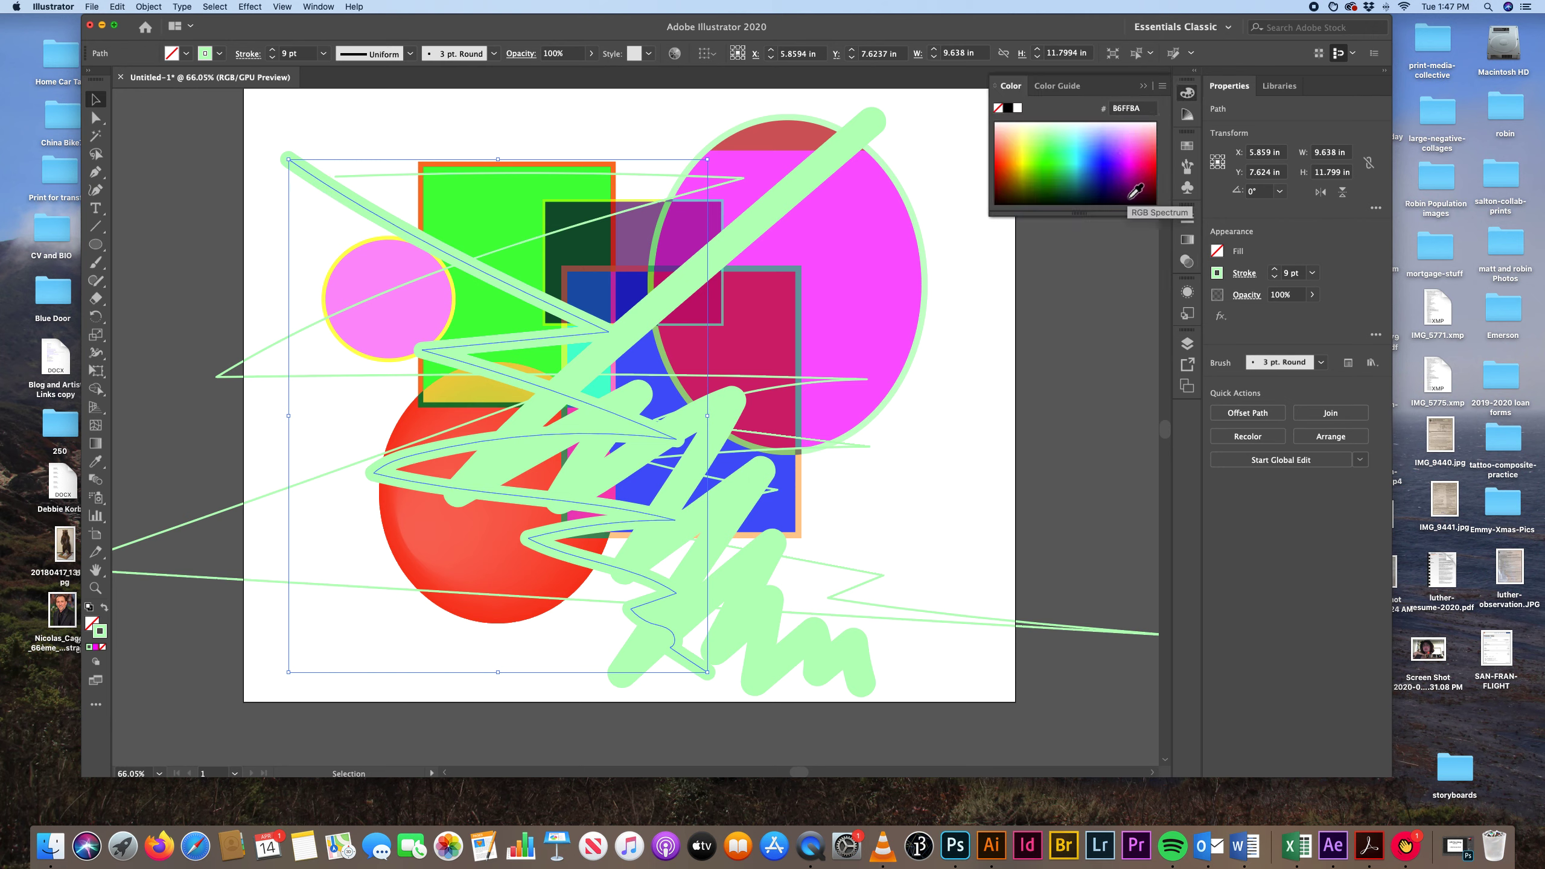
{"action": "left_click", "coordinate": [1130, 198]}
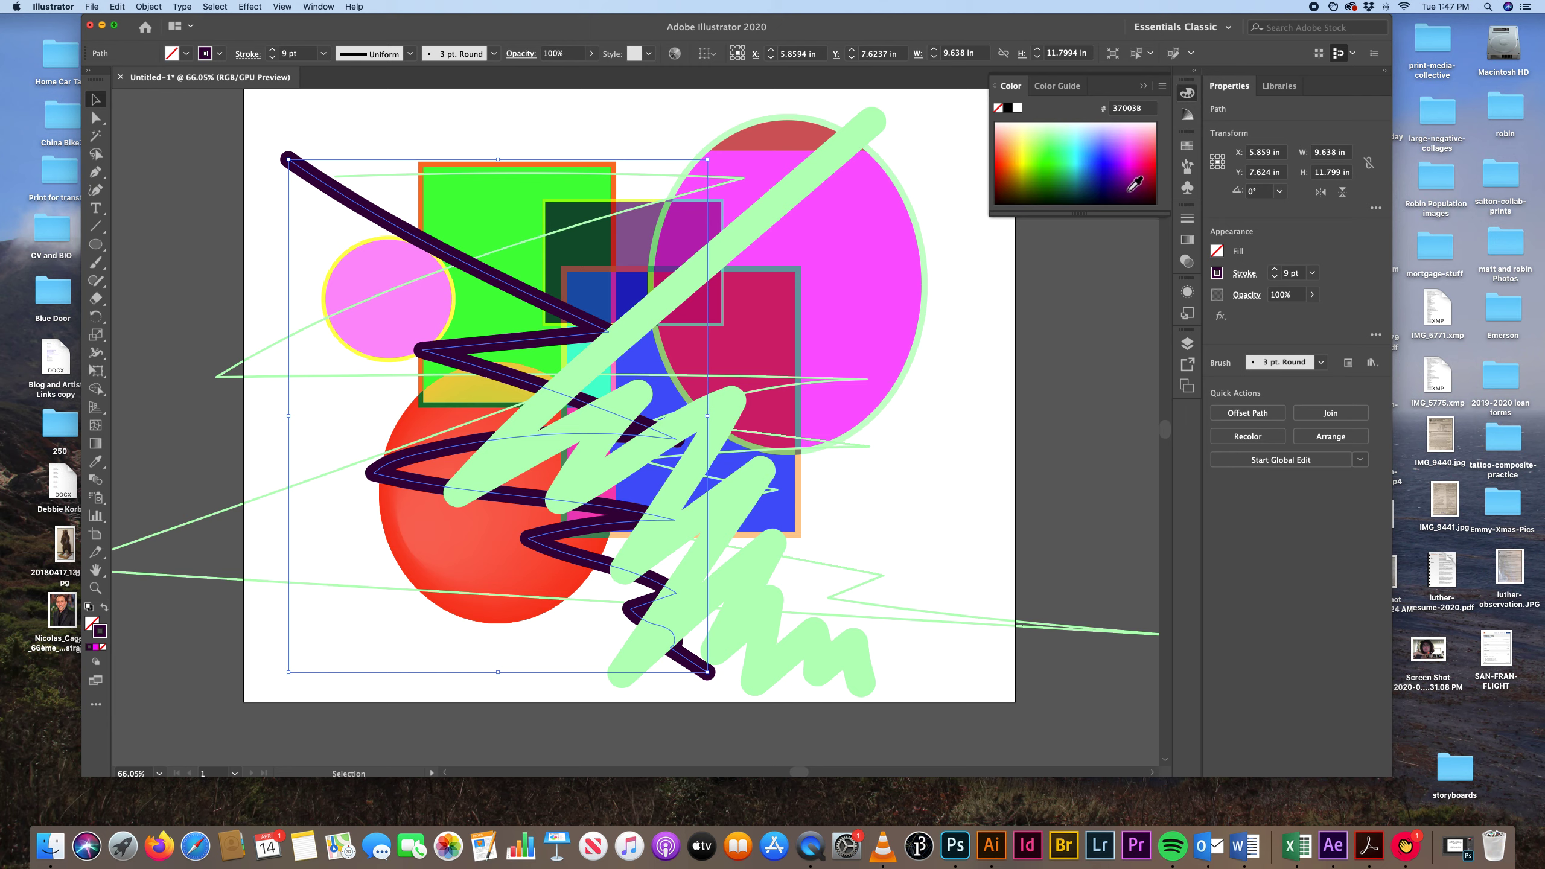
{"action": "left_click", "coordinate": [1126, 193]}
{"action": "left_click", "coordinate": [951, 329]}
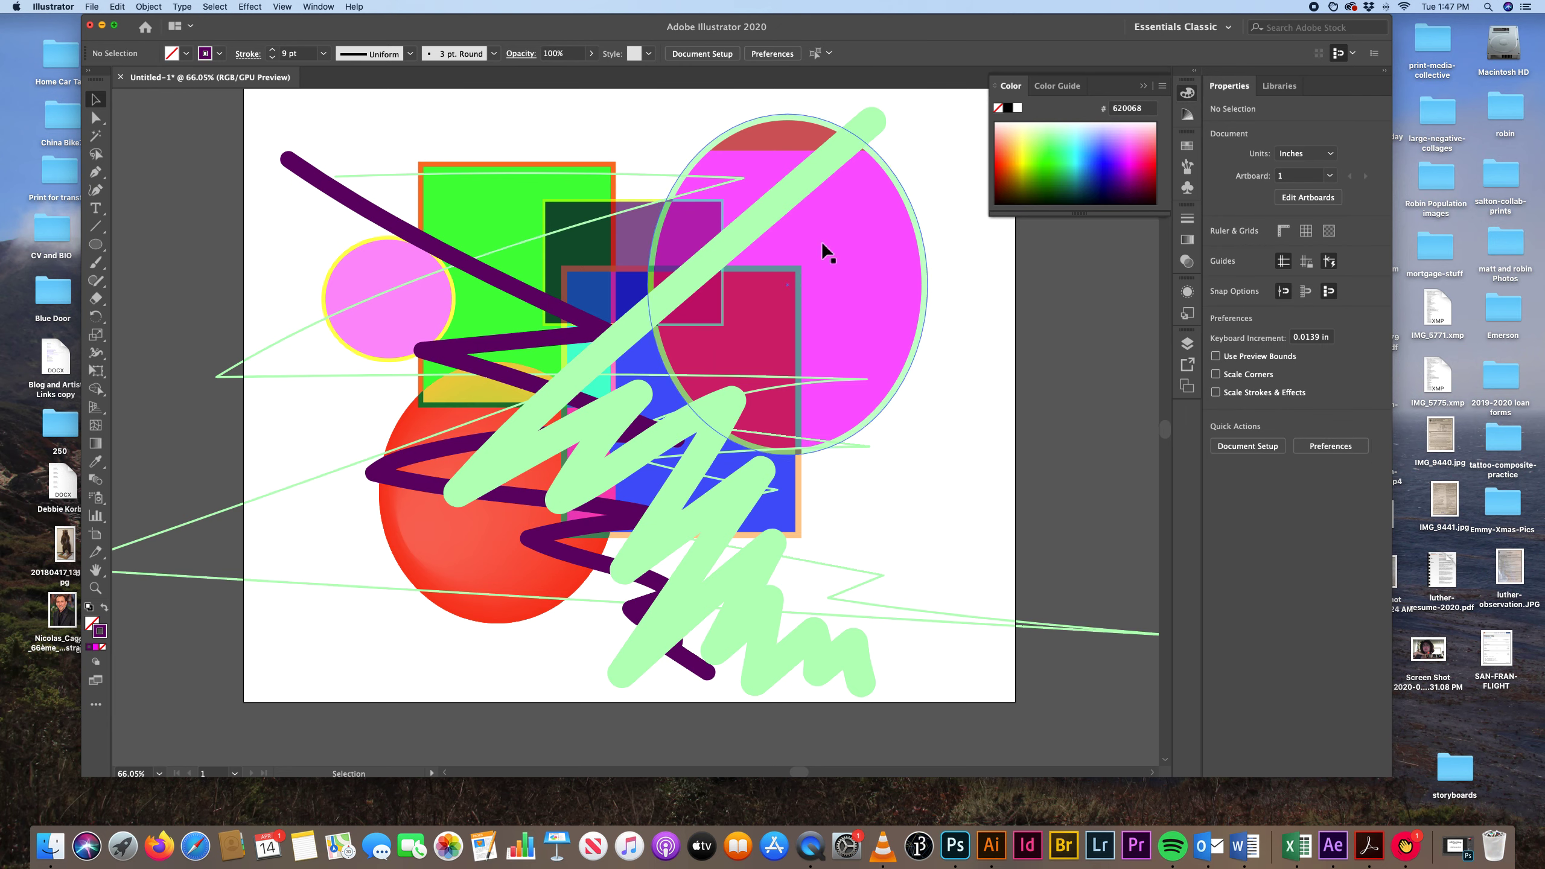
Recolour the 16 pt zigzag's stroke bright green (7DFF2D) and deselect it.
{"action": "left_click", "coordinate": [757, 209]}
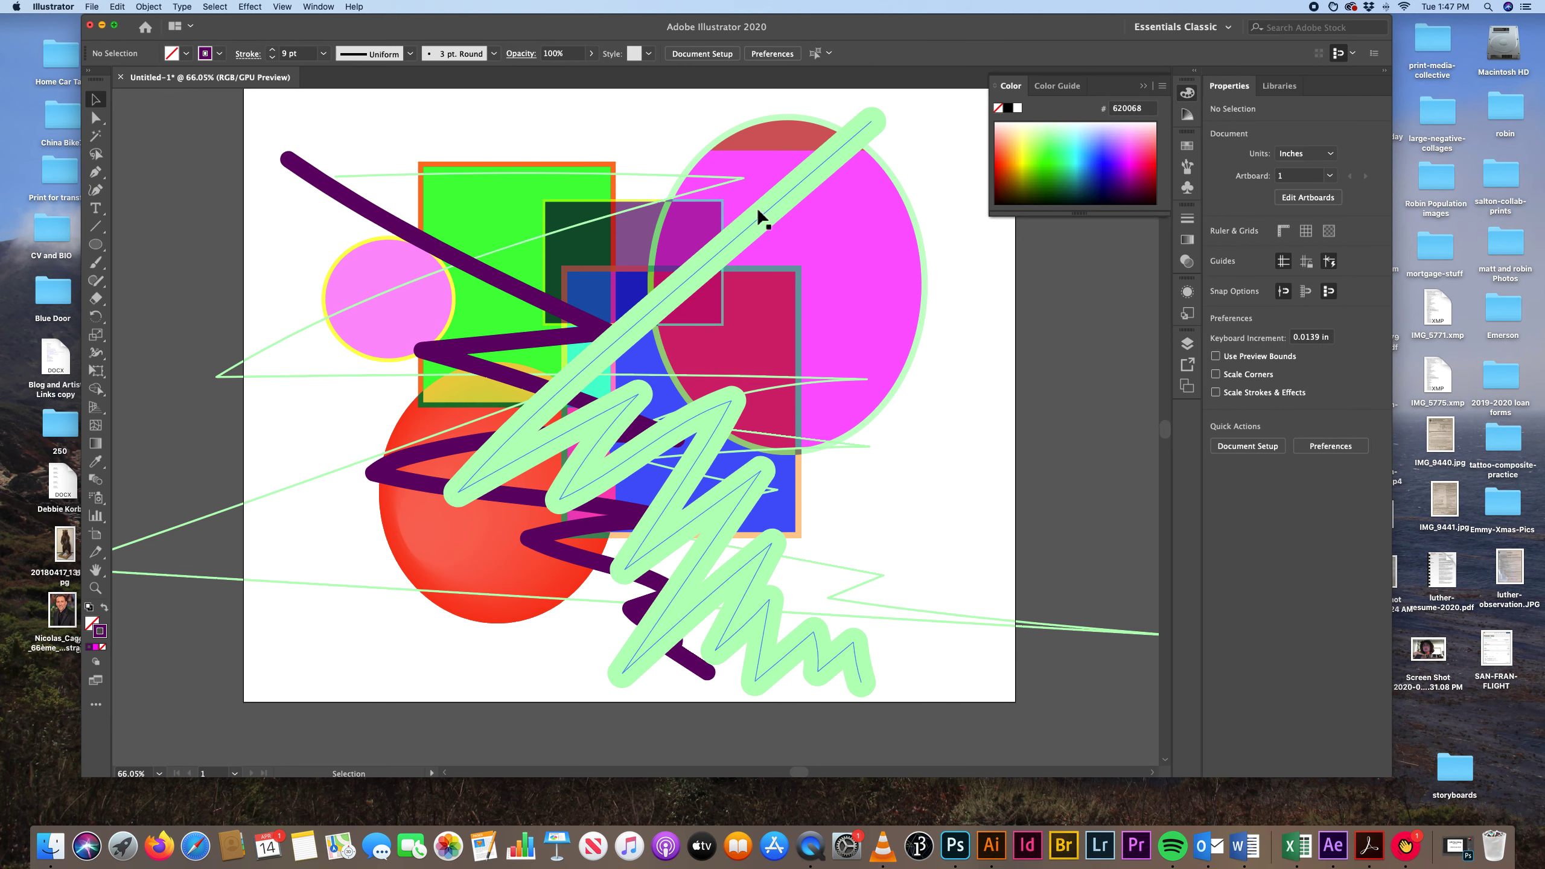
{"action": "left_click", "coordinate": [1036, 154]}
{"action": "left_click", "coordinate": [1036, 158]}
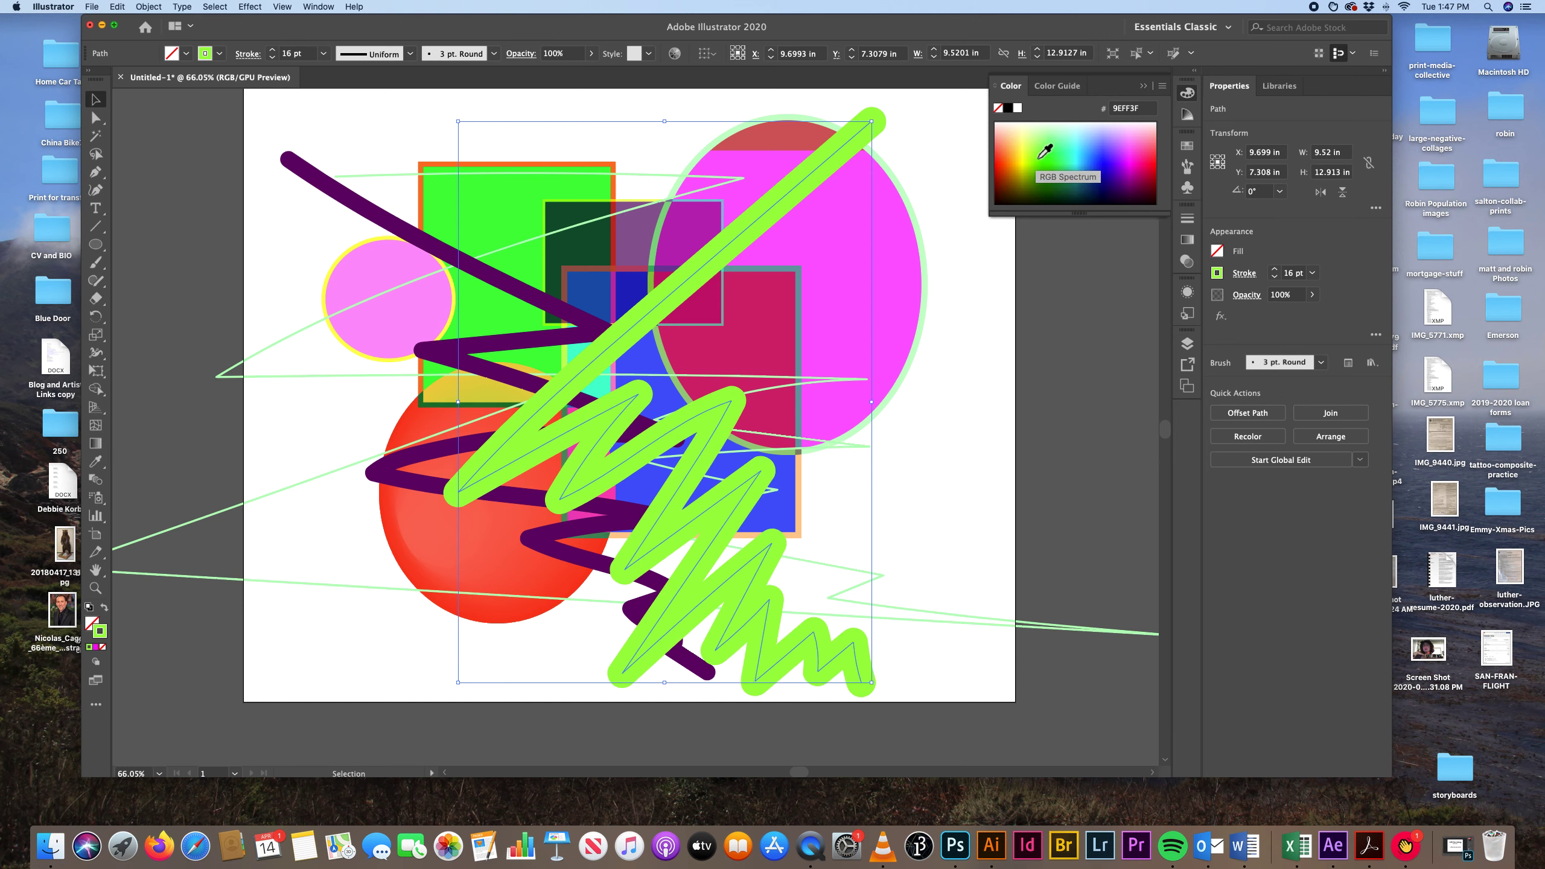
{"action": "left_click", "coordinate": [1039, 159]}
{"action": "left_click", "coordinate": [950, 179]}
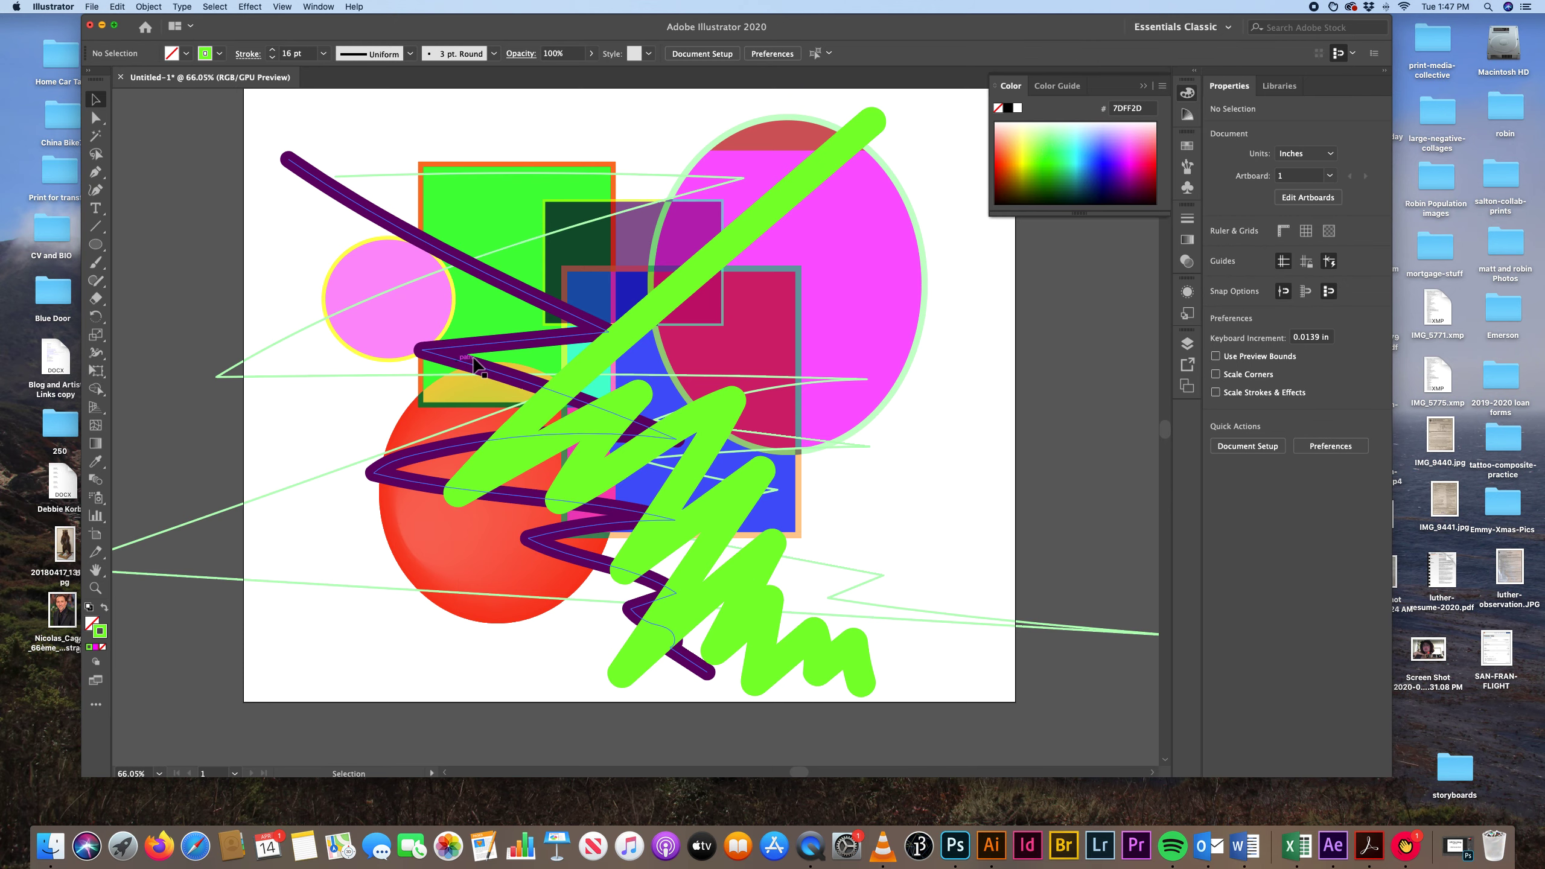
Recolour the thin 1 pt zigzag's stroke dark navy (000856) and deselect it.
{"action": "left_click", "coordinate": [319, 322]}
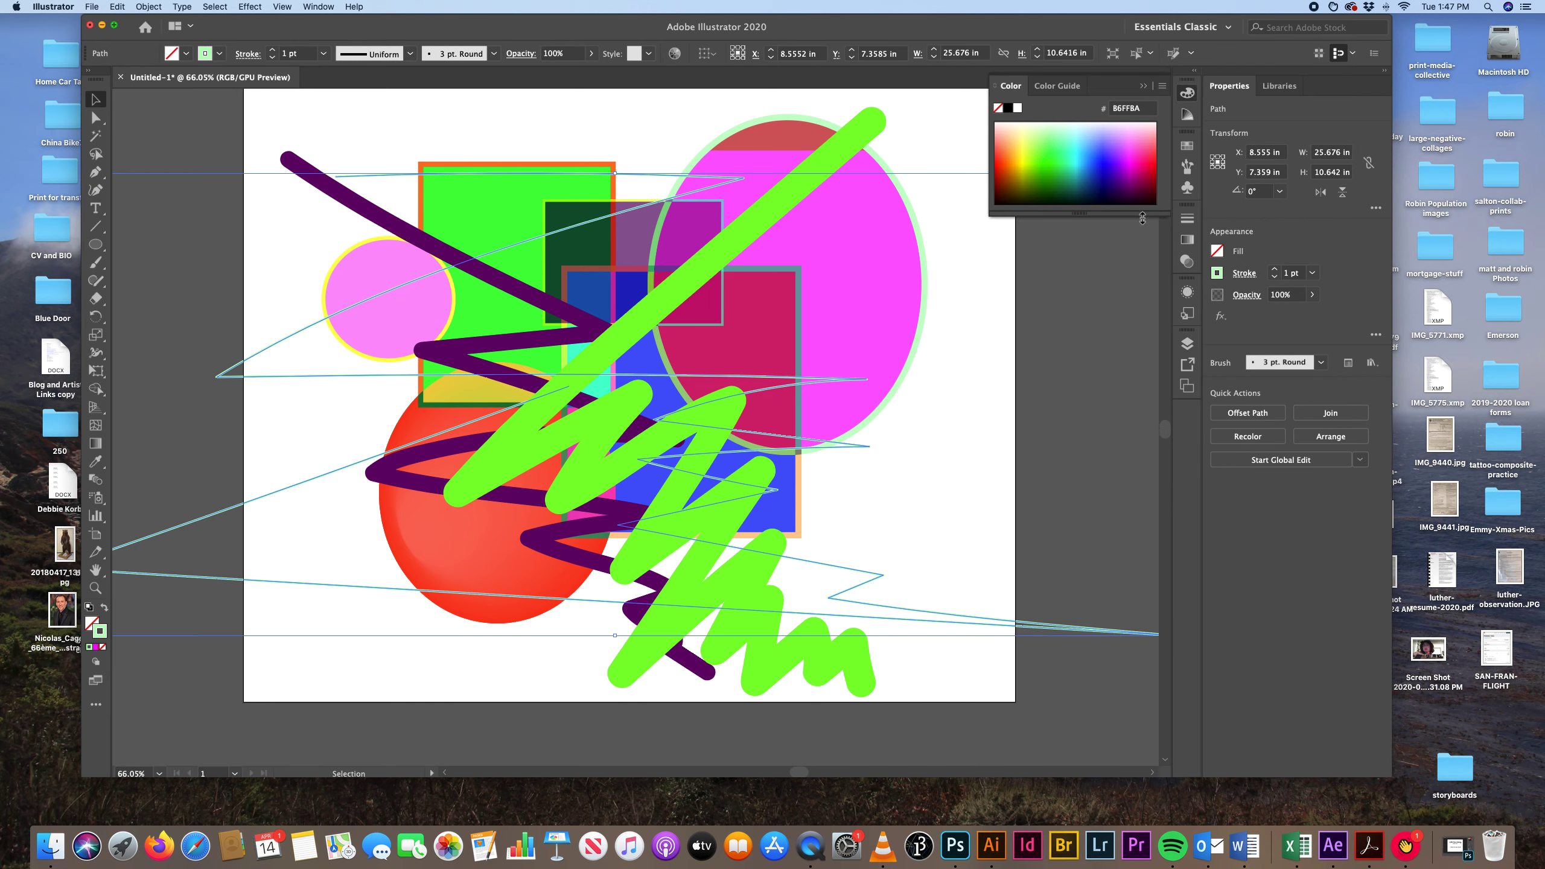
{"action": "left_click", "coordinate": [1106, 187]}
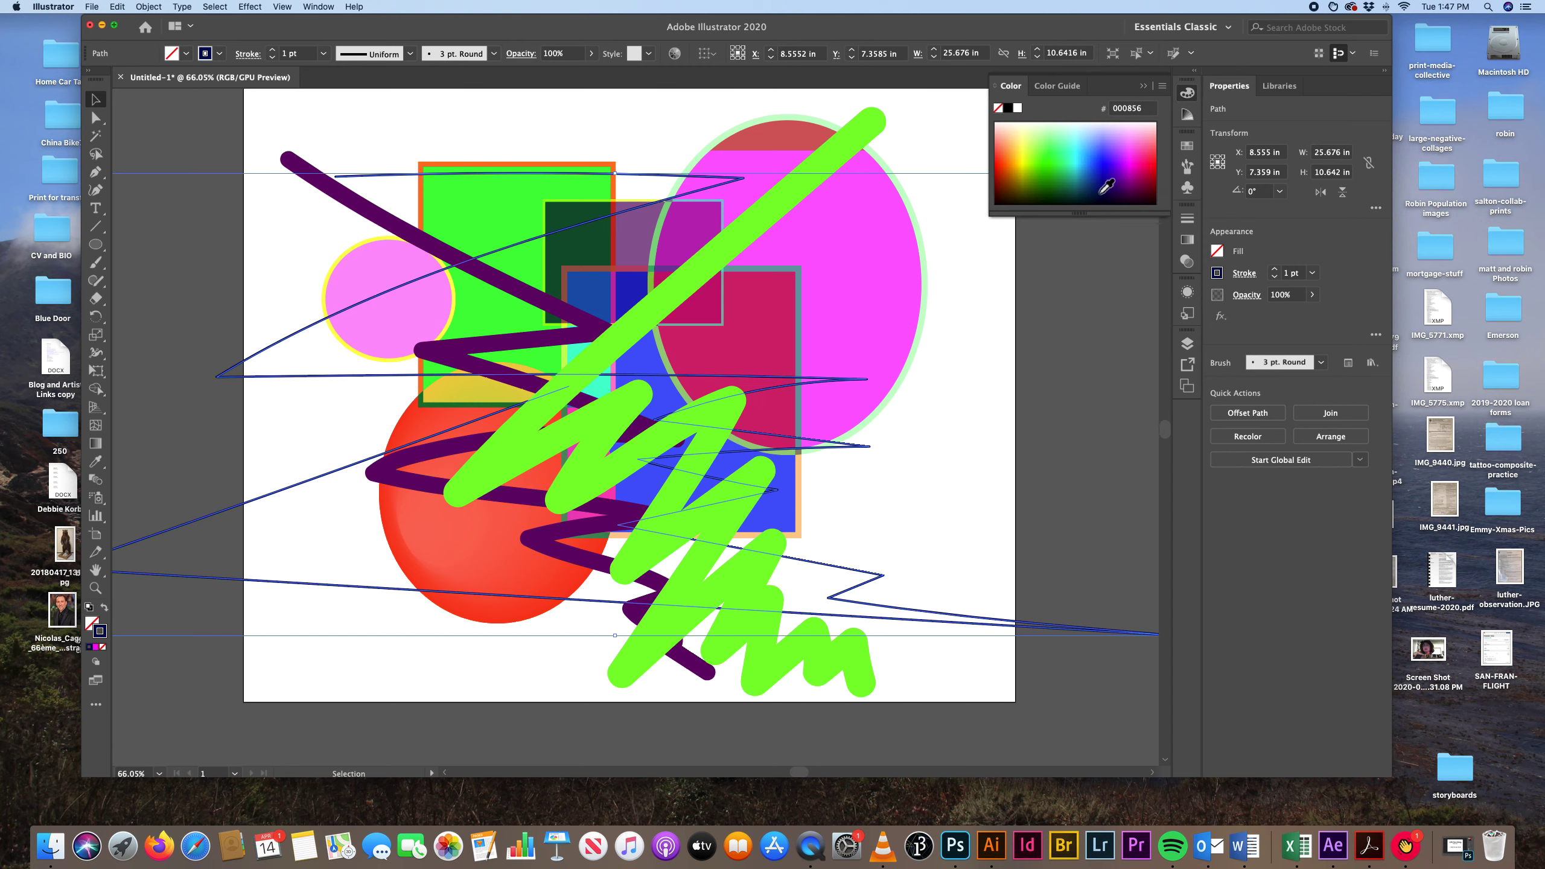
{"action": "left_click", "coordinate": [959, 255]}
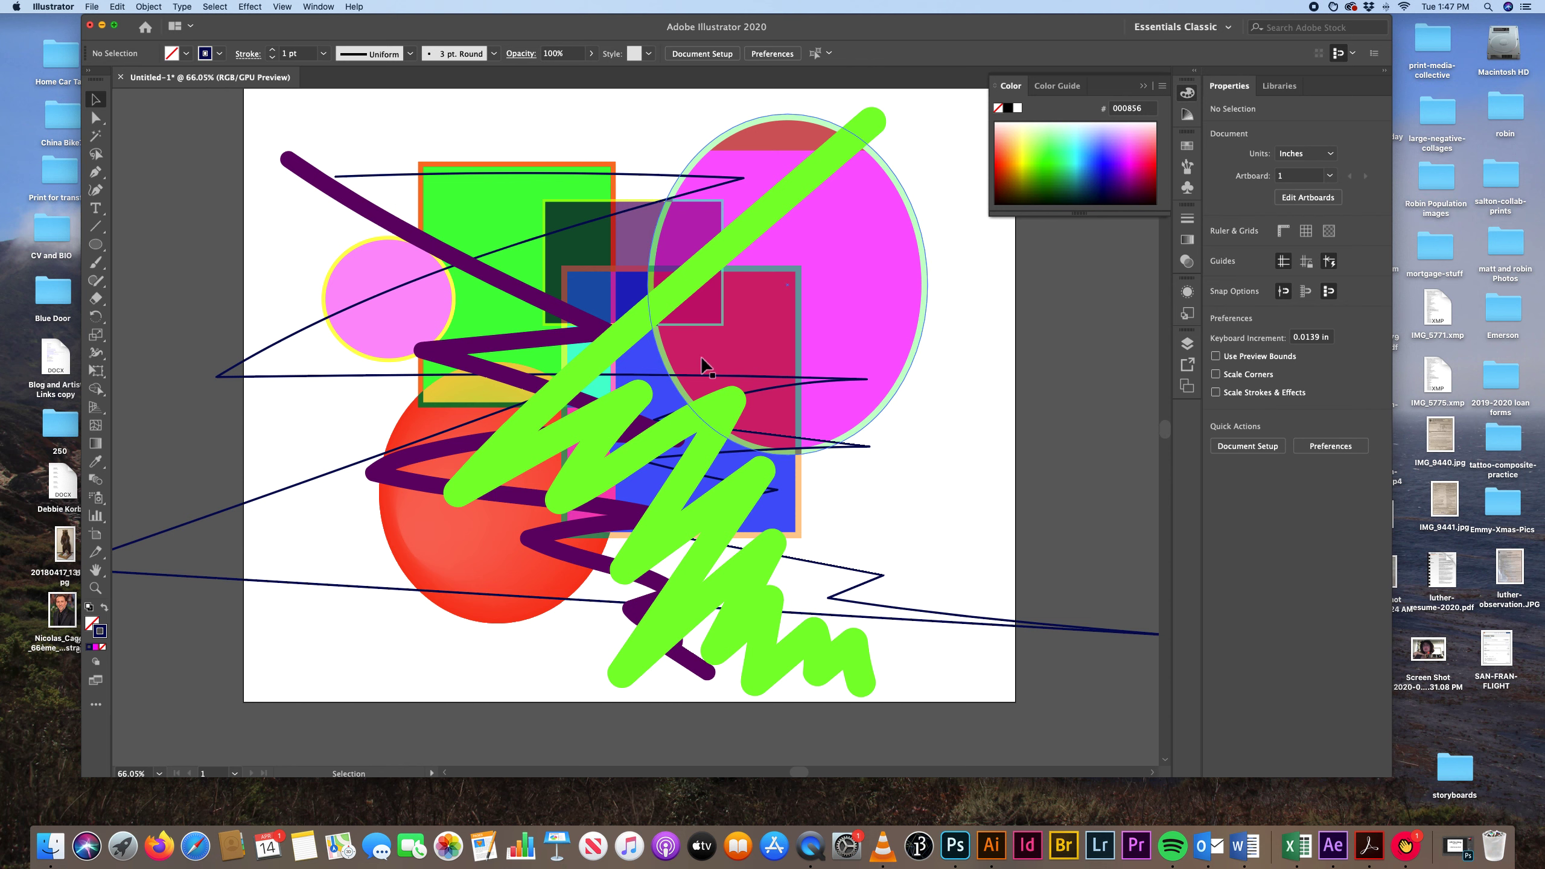
Try sending the thick bright green zigzag to the back of the stack, undo it and deselect the stroke.
{"action": "right_click", "coordinate": [637, 325]}
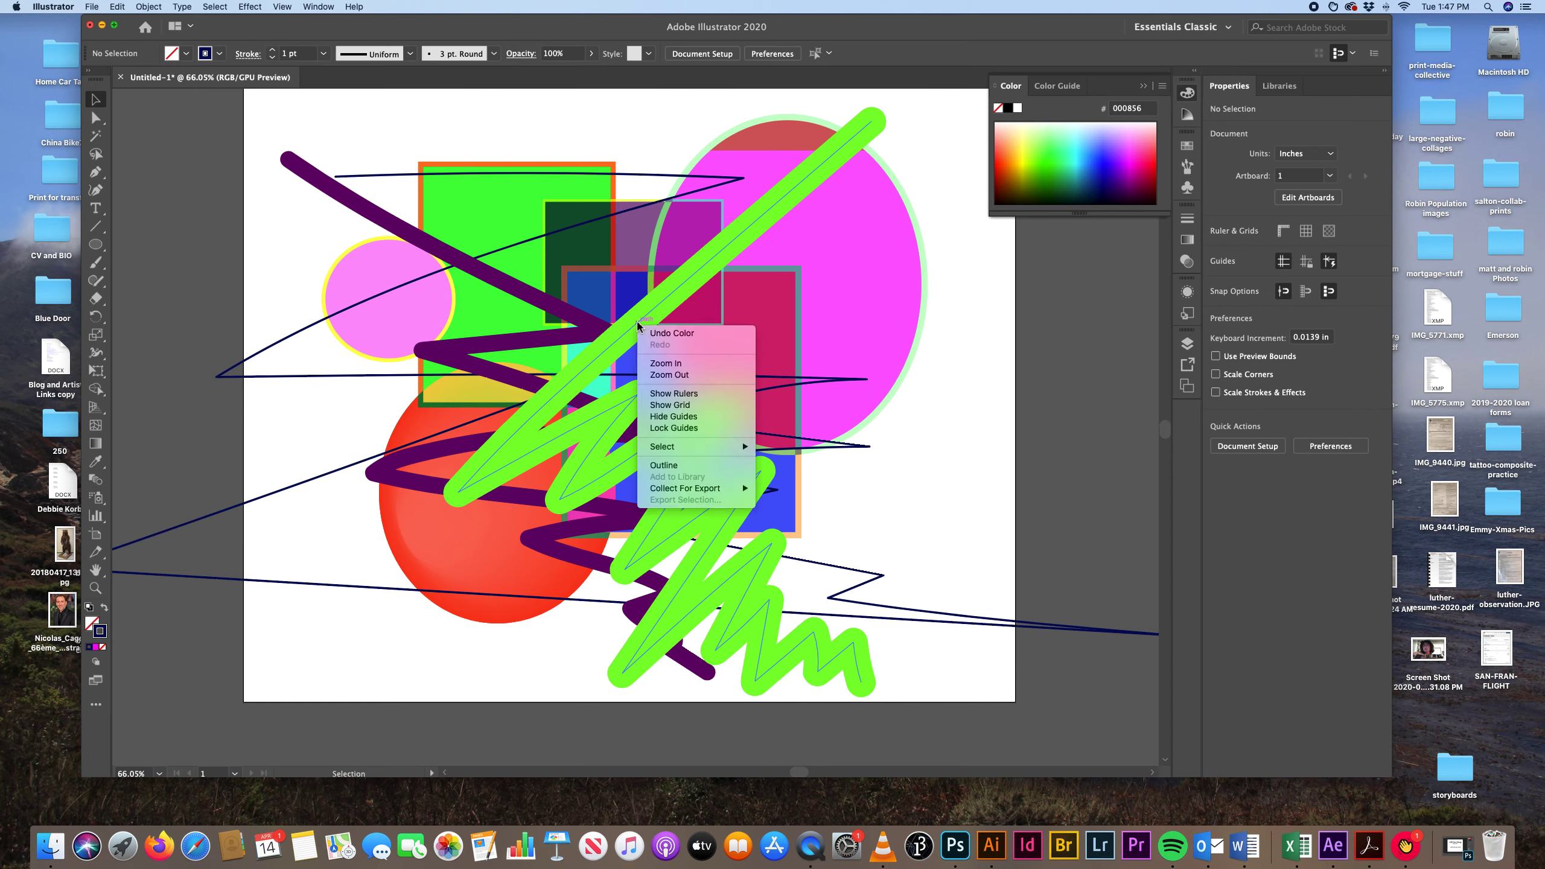
{"action": "left_click", "coordinate": [666, 312]}
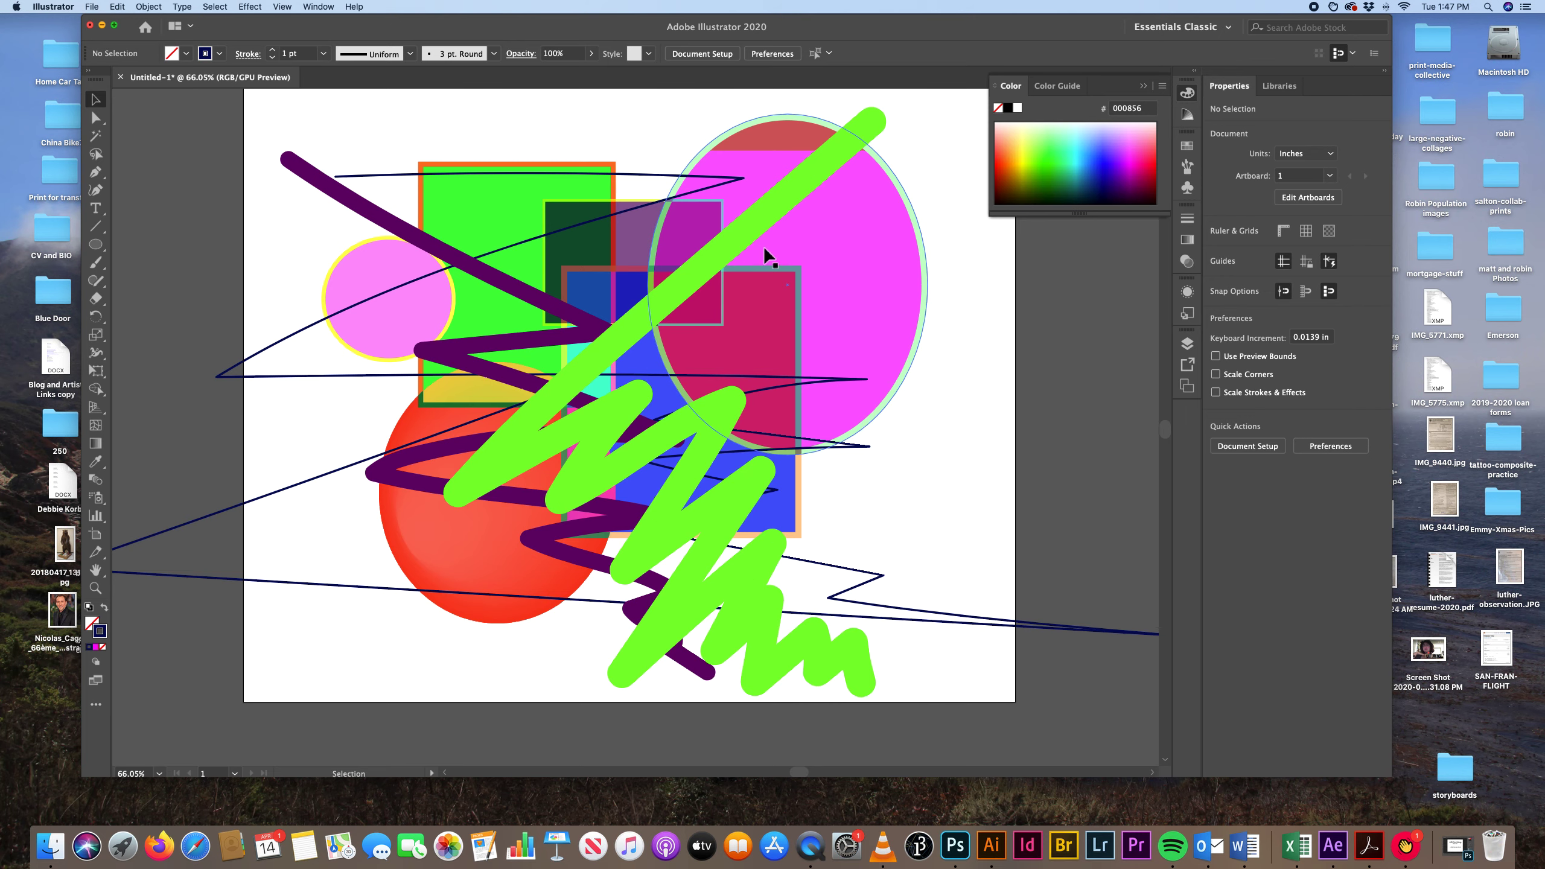
{"action": "left_click", "coordinate": [786, 208]}
{"action": "right_click", "coordinate": [786, 208]}
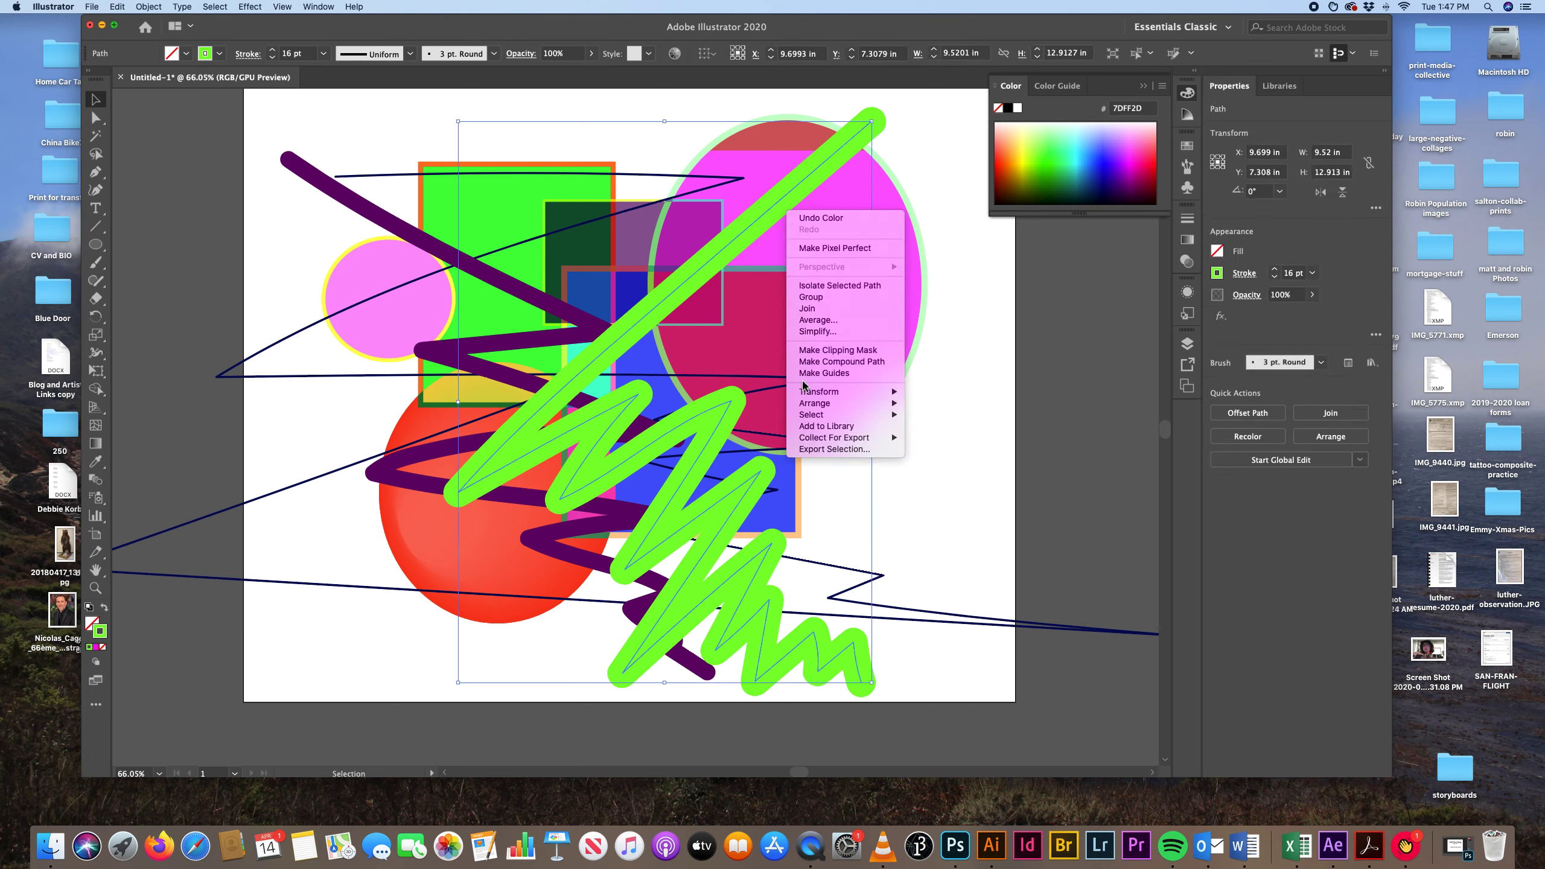
{"action": "mouse_move", "coordinate": [807, 404]}
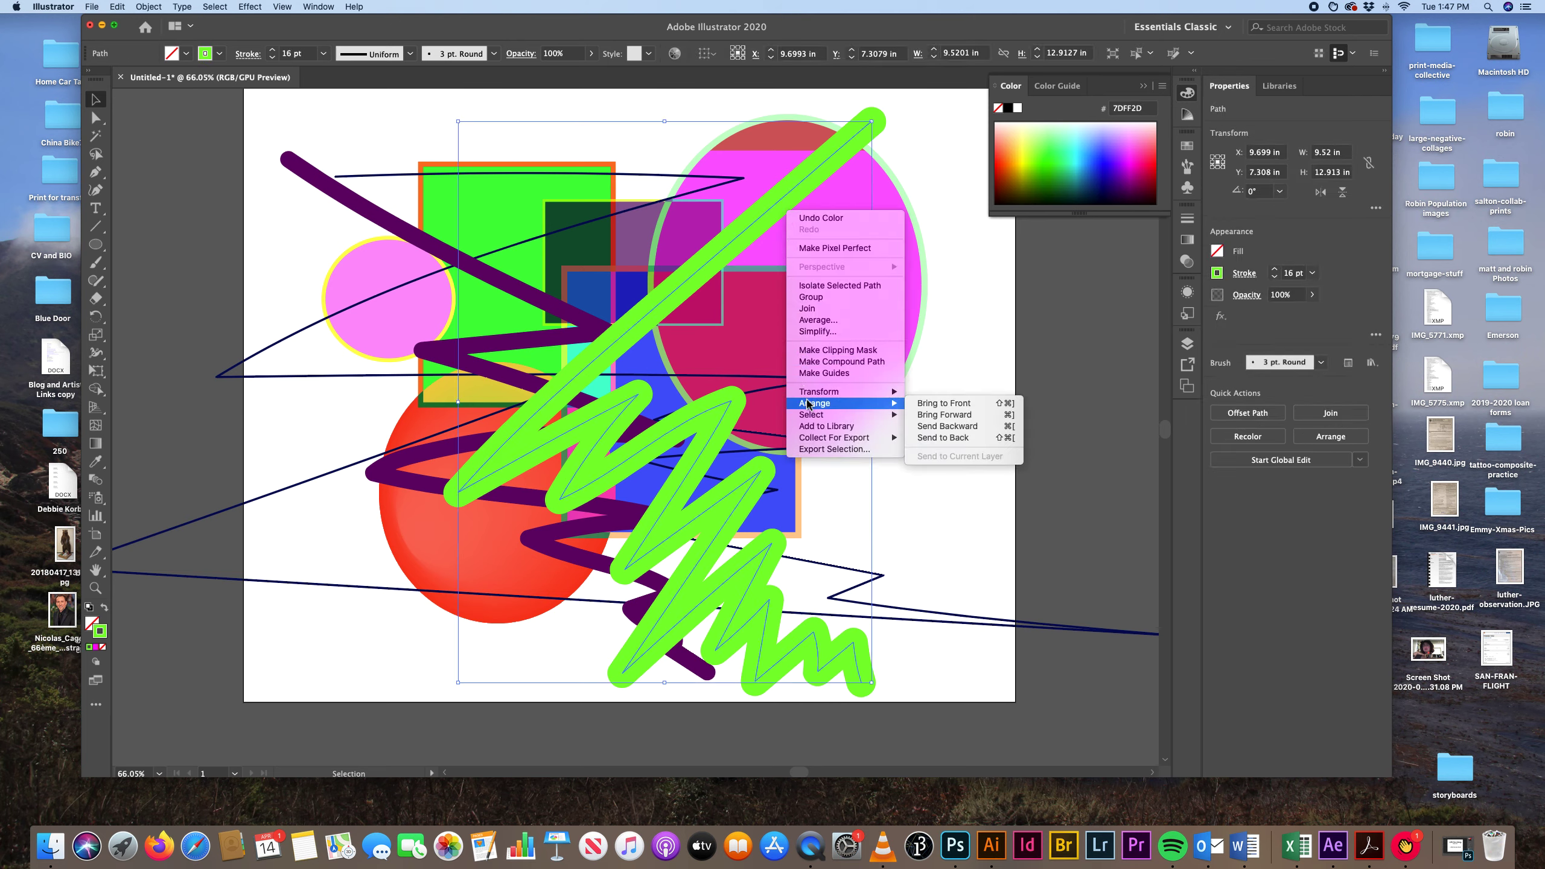
{"action": "left_click", "coordinate": [949, 438]}
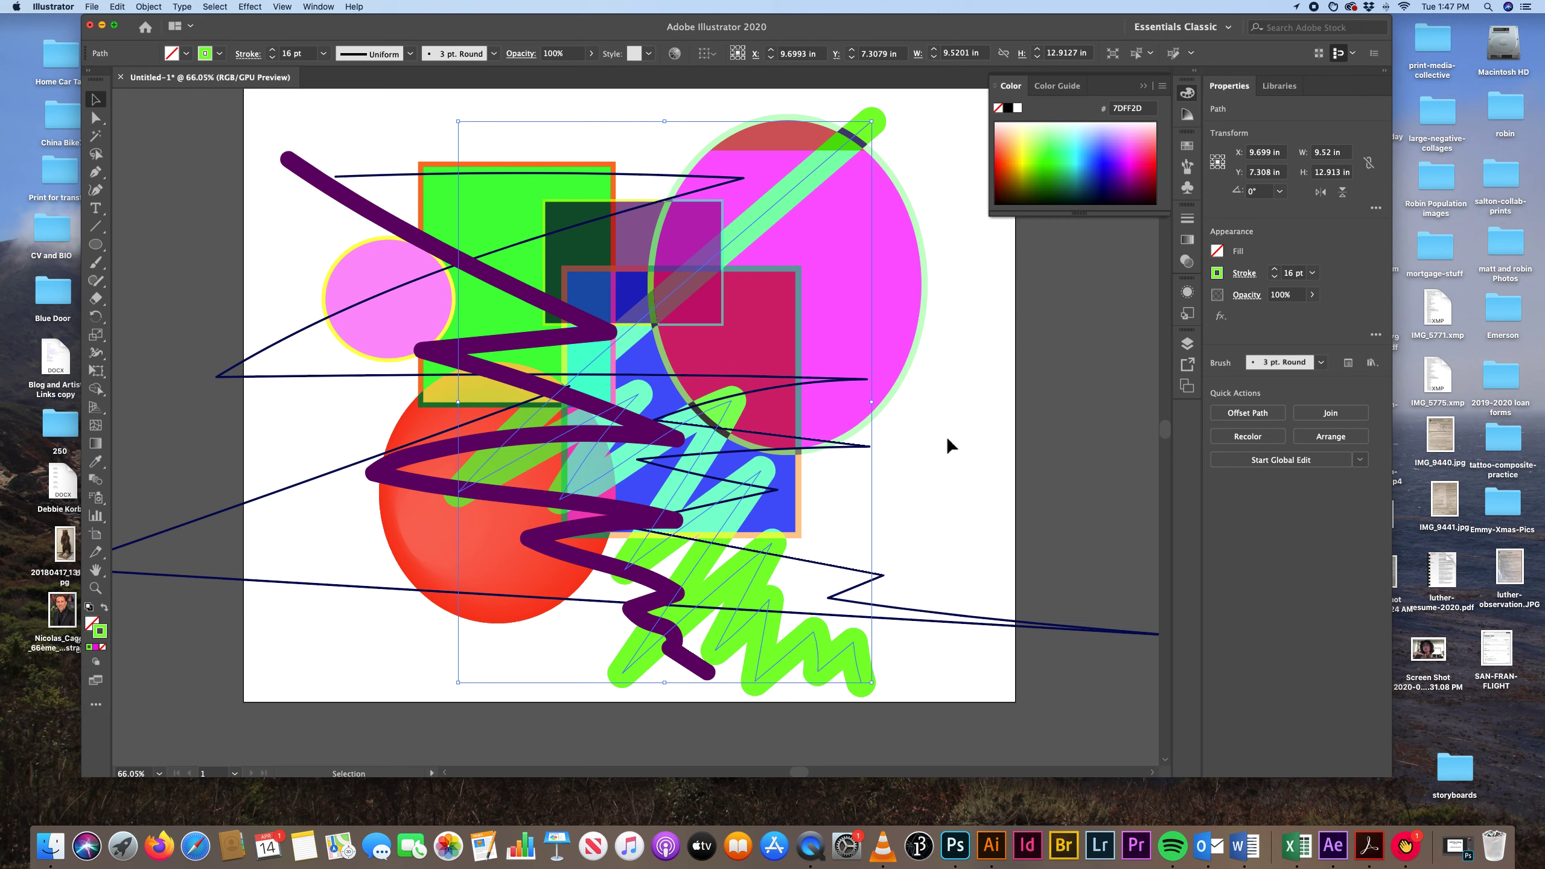
{"action": "key", "text": "super+z"}
{"action": "left_click", "coordinate": [949, 435]}
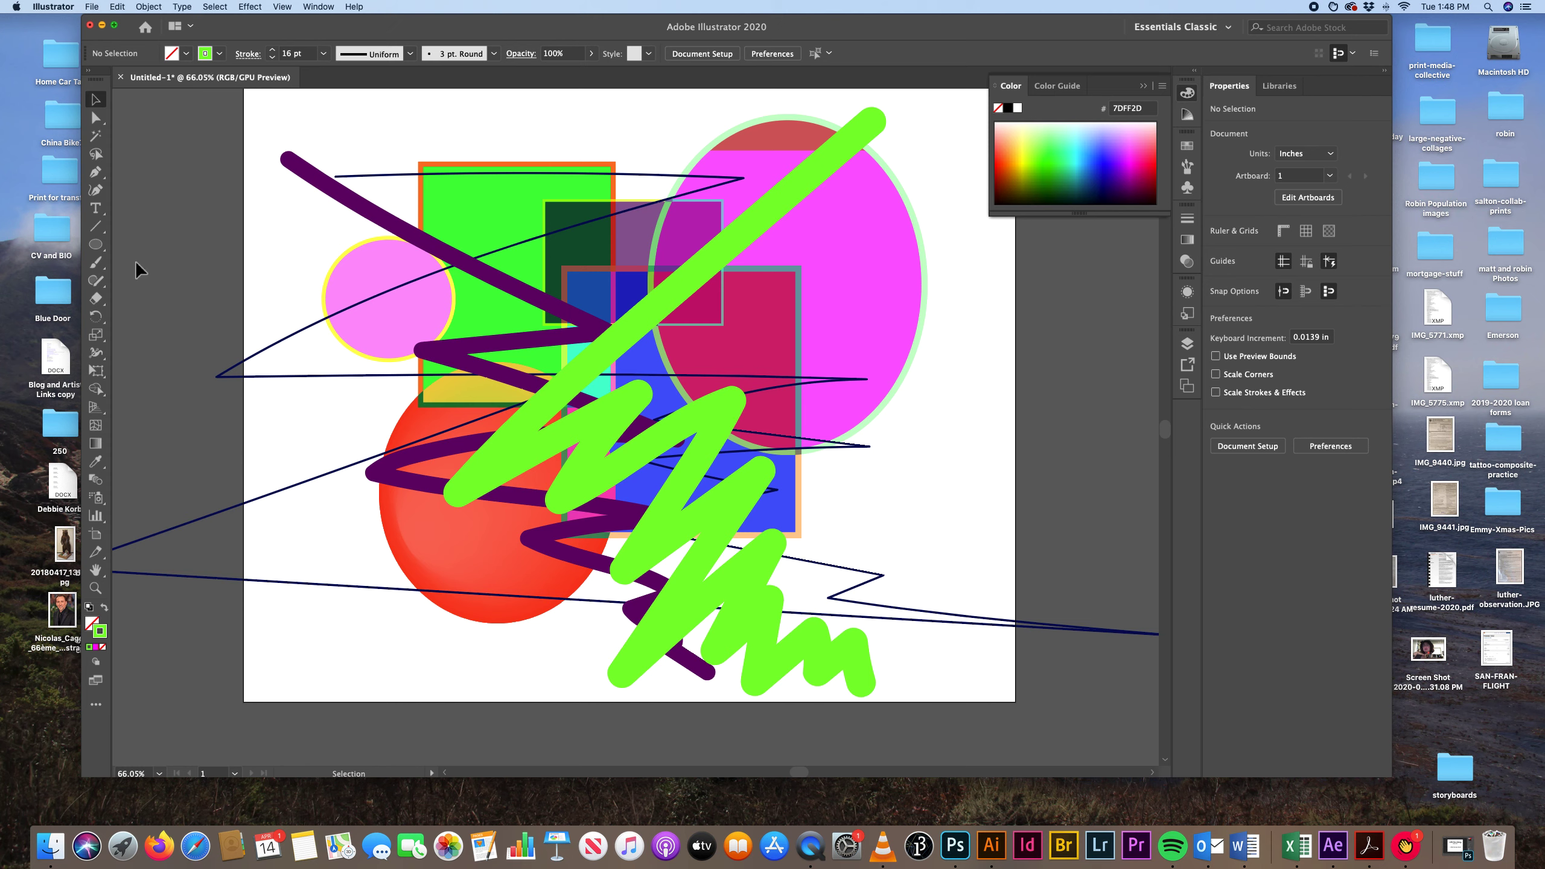
Draw a rectangle about 12 in wide and 11.76 in high around the central part of the composition and deselect it.
{"action": "left_click", "coordinate": [96, 247]}
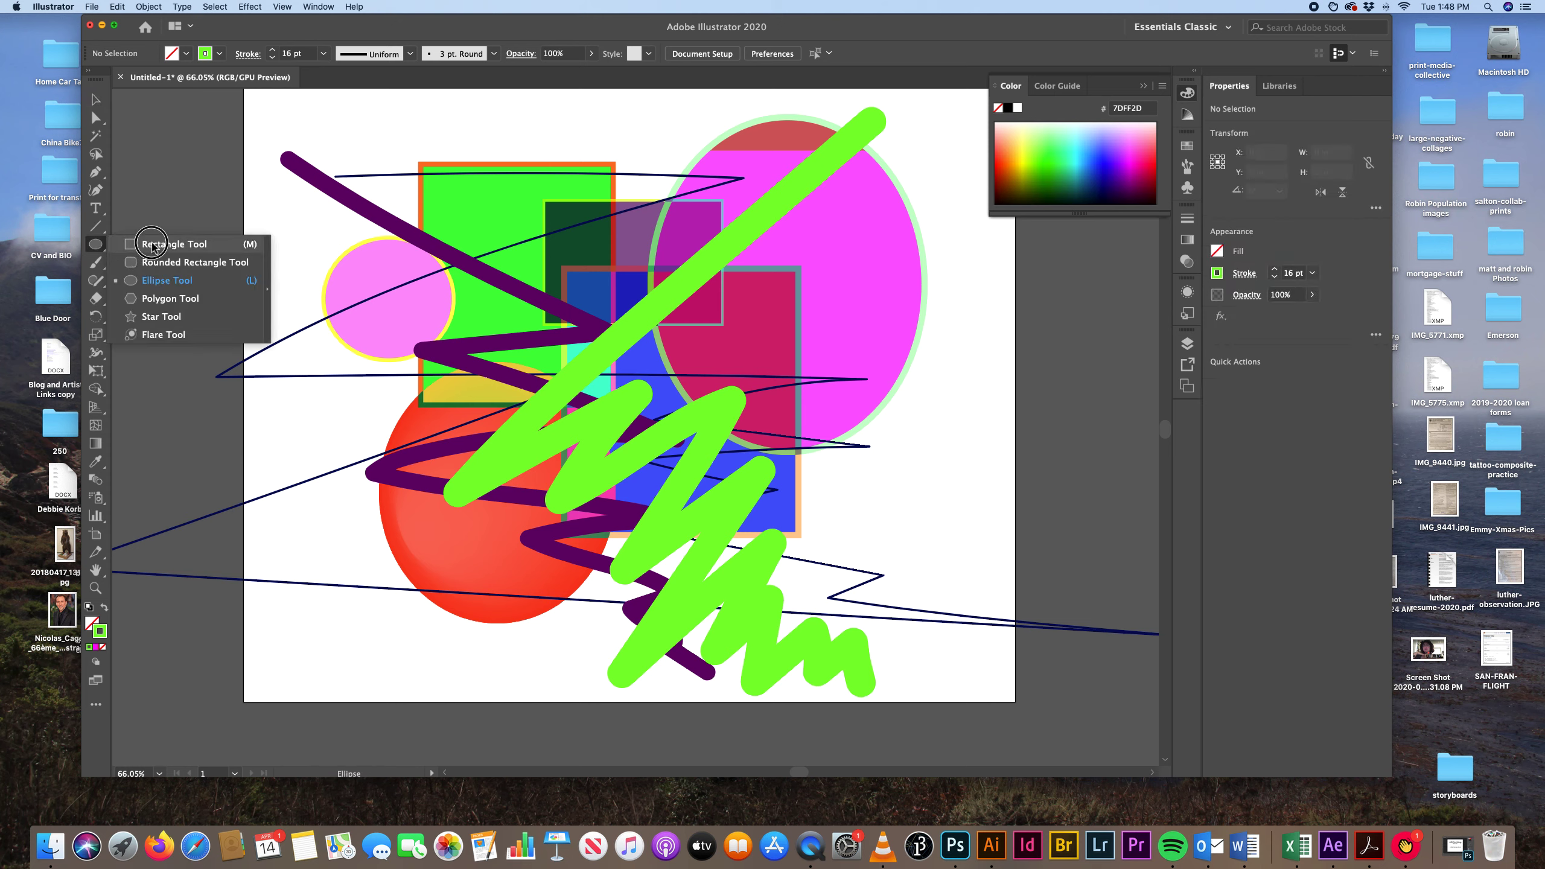
{"action": "left_click", "coordinate": [151, 246]}
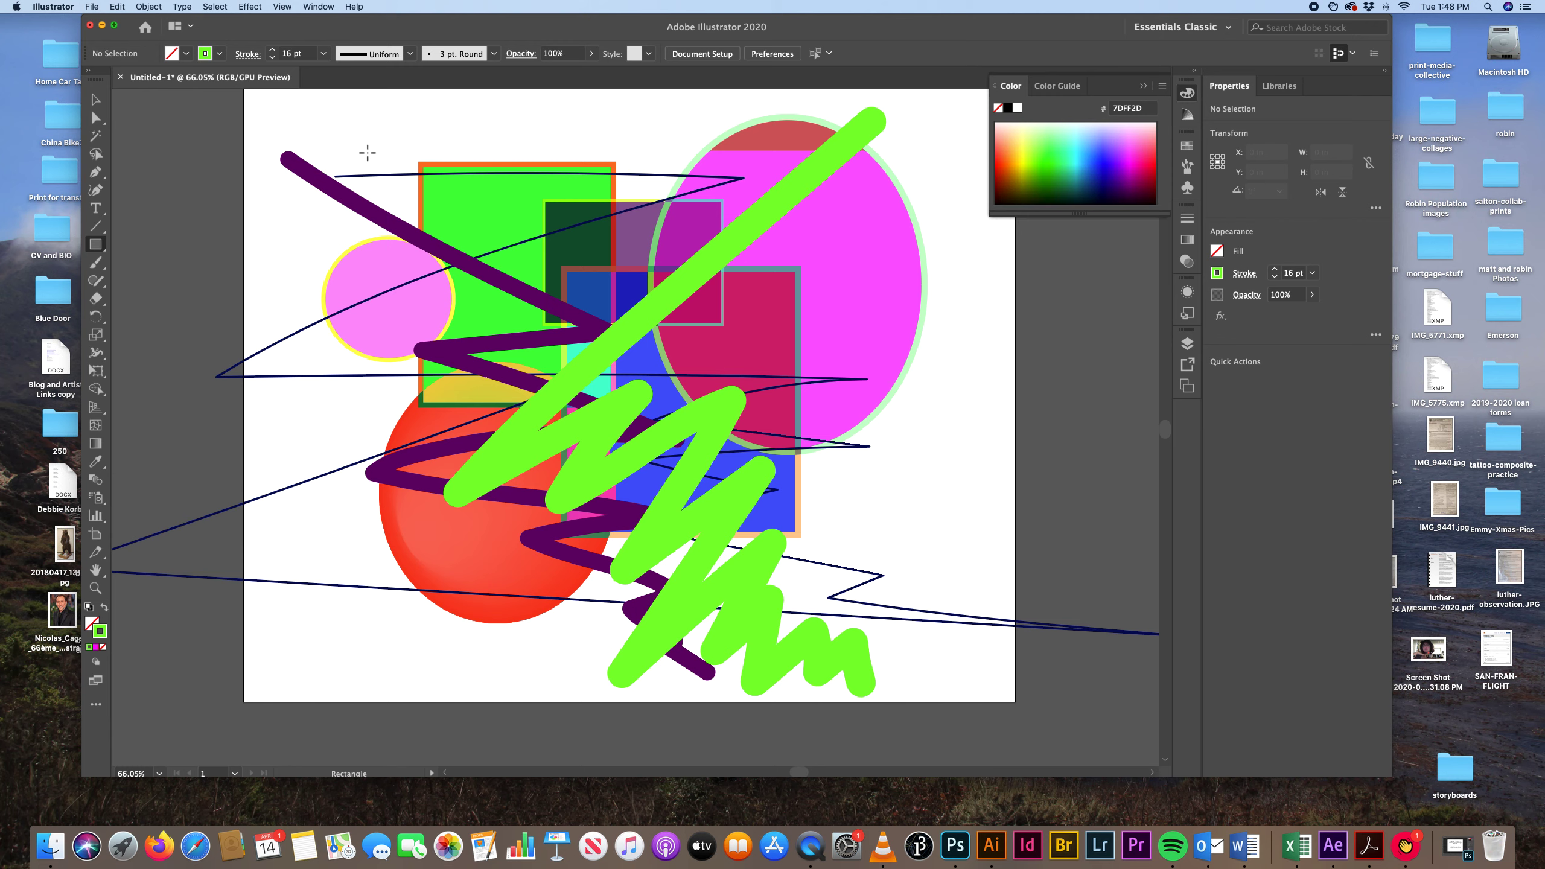
{"action": "left_click_drag", "start_coordinate": [361, 146], "coordinate": [883, 658]}
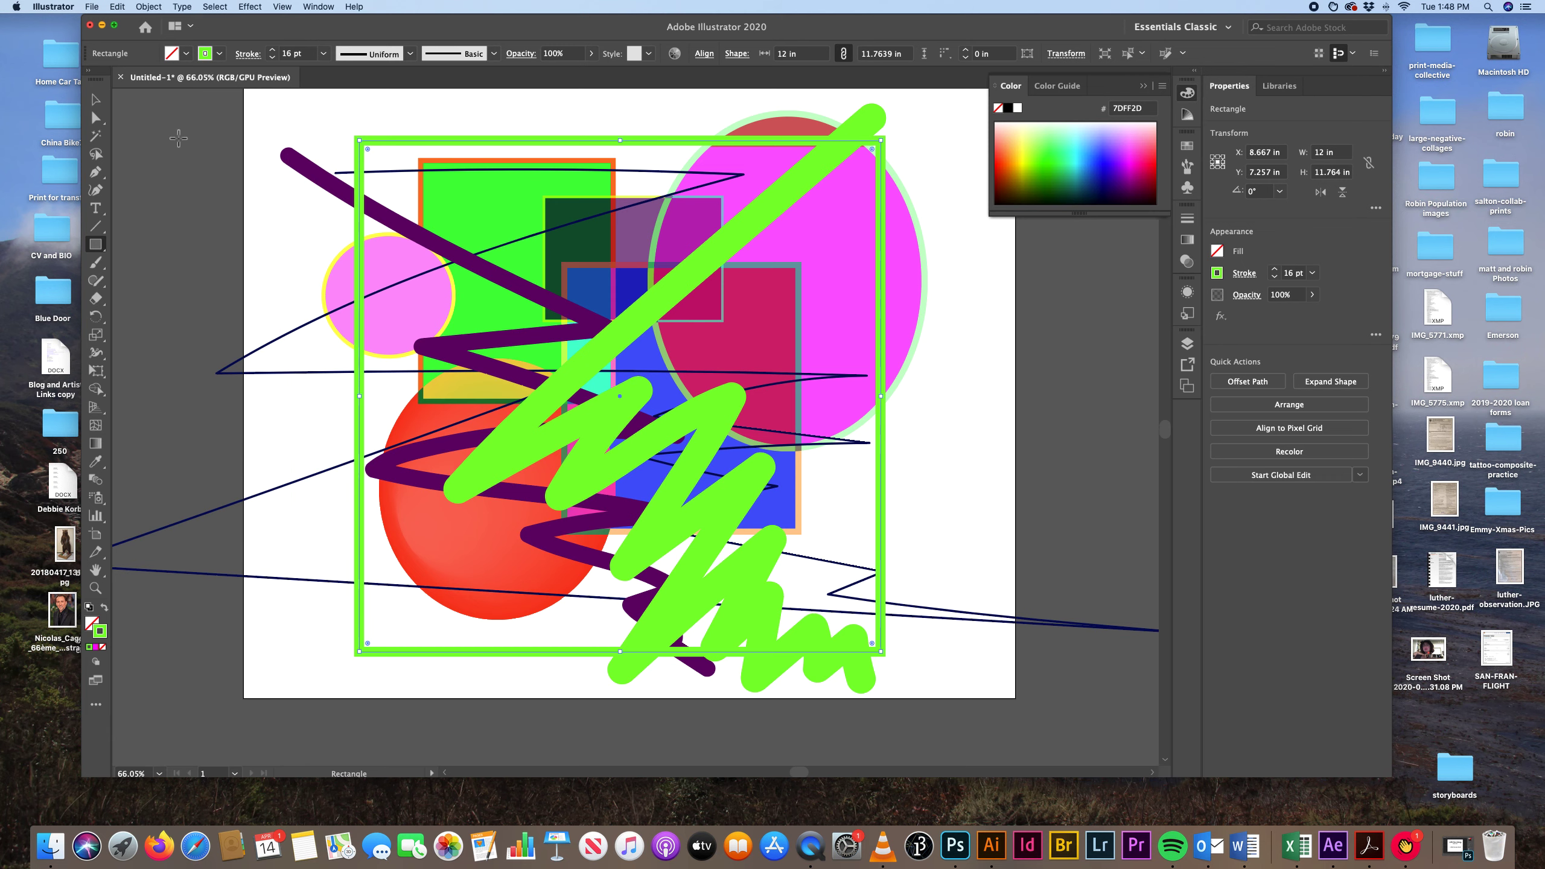
{"action": "left_click", "coordinate": [99, 104]}
{"action": "left_click", "coordinate": [173, 104]}
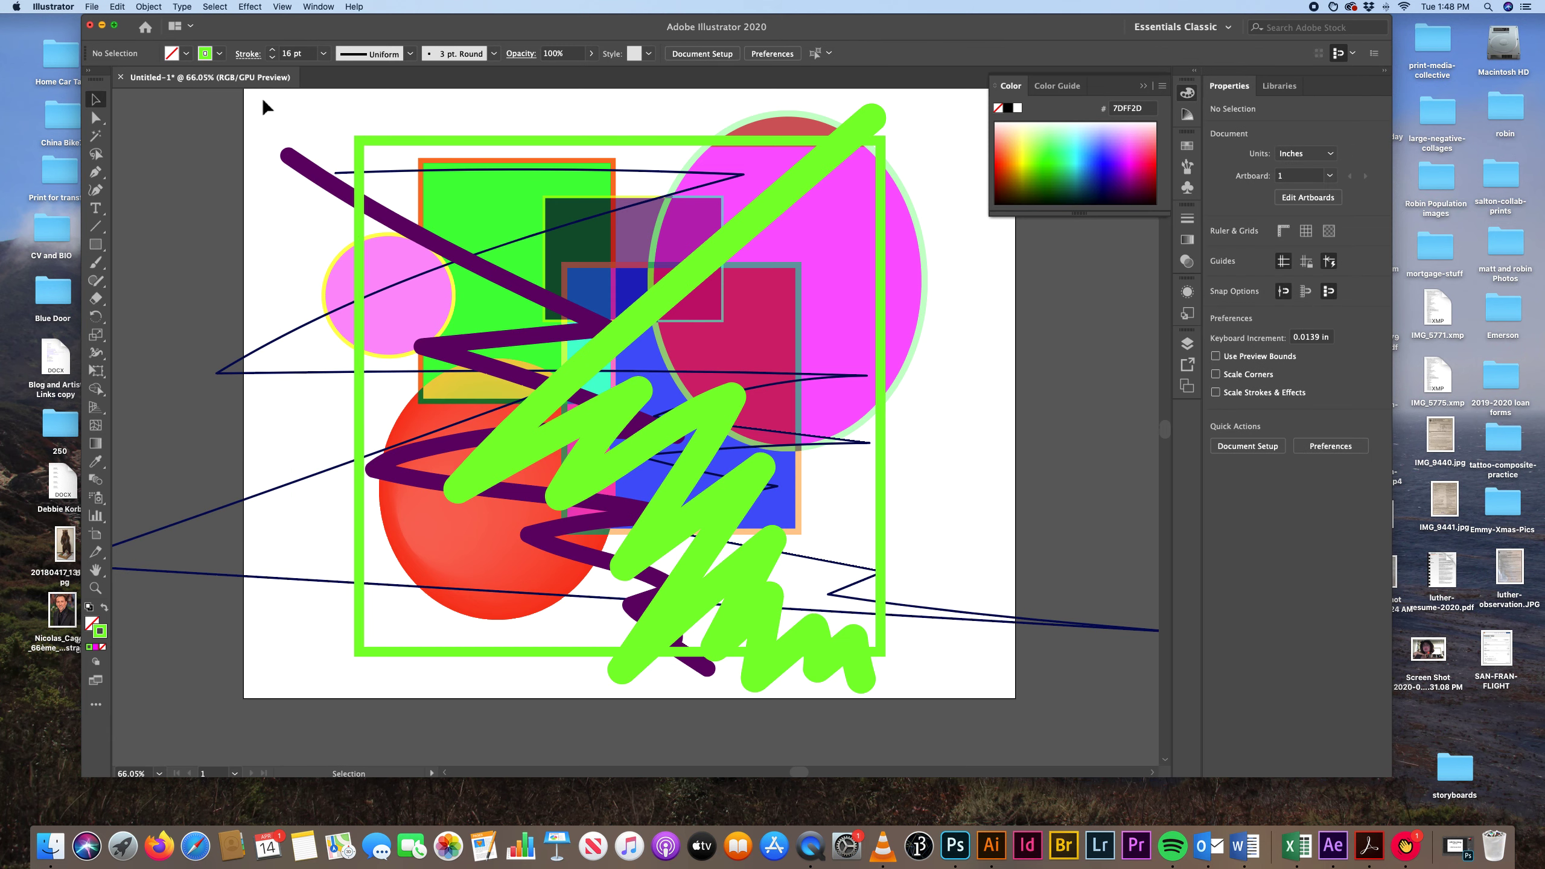
Select all the artwork together with the framing rectangle, make a clipping mask from it and deselect the result.
{"action": "left_click_drag", "start_coordinate": [246, 105], "coordinate": [984, 688]}
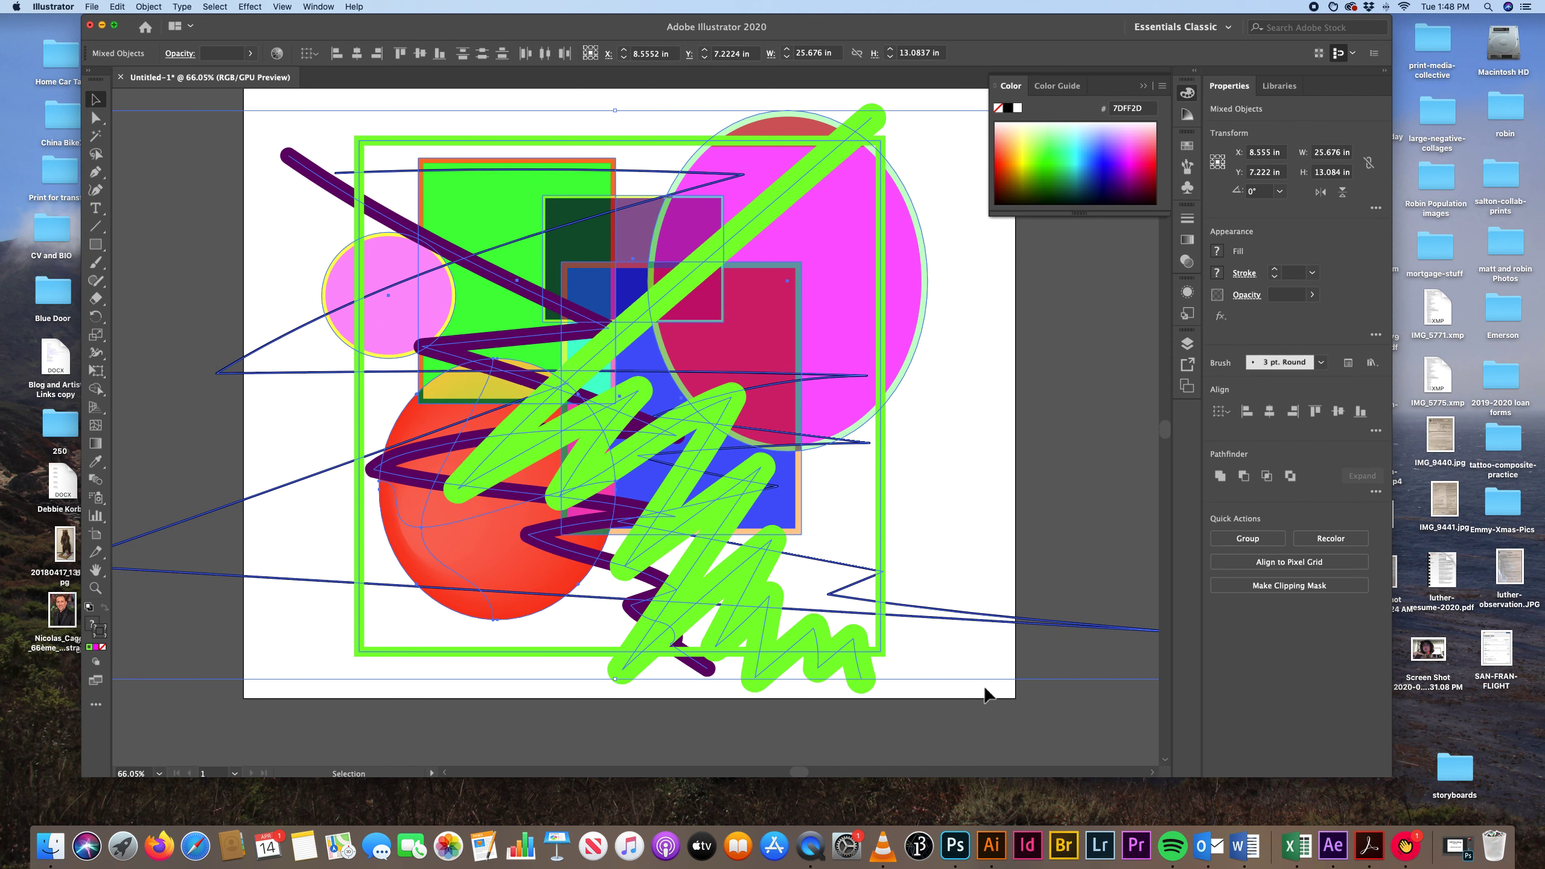
{"action": "right_click", "coordinate": [379, 139]}
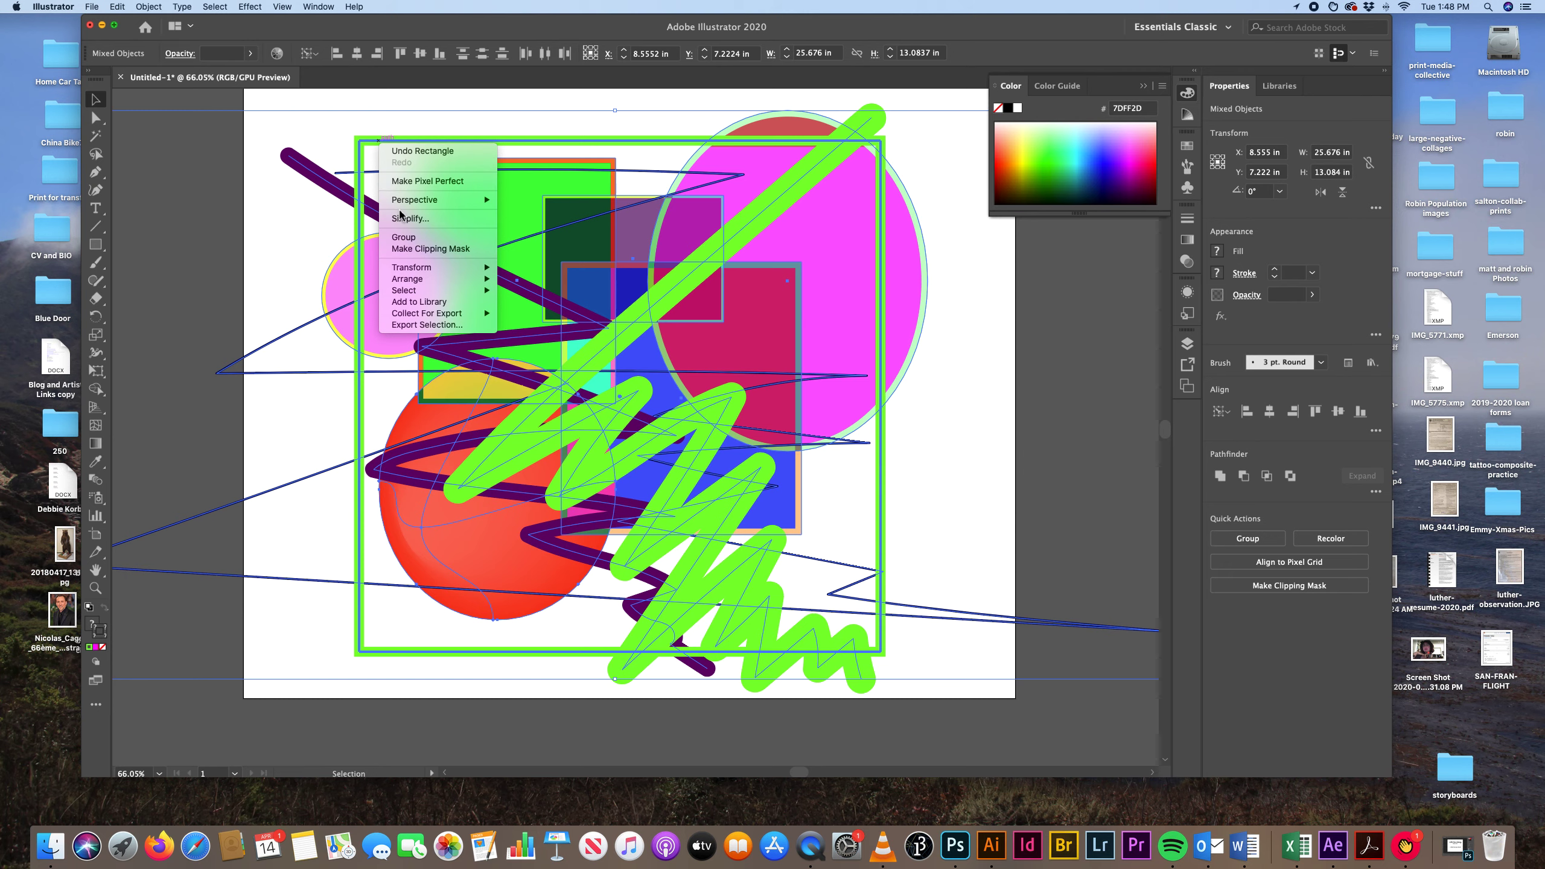
{"action": "left_click", "coordinate": [428, 250]}
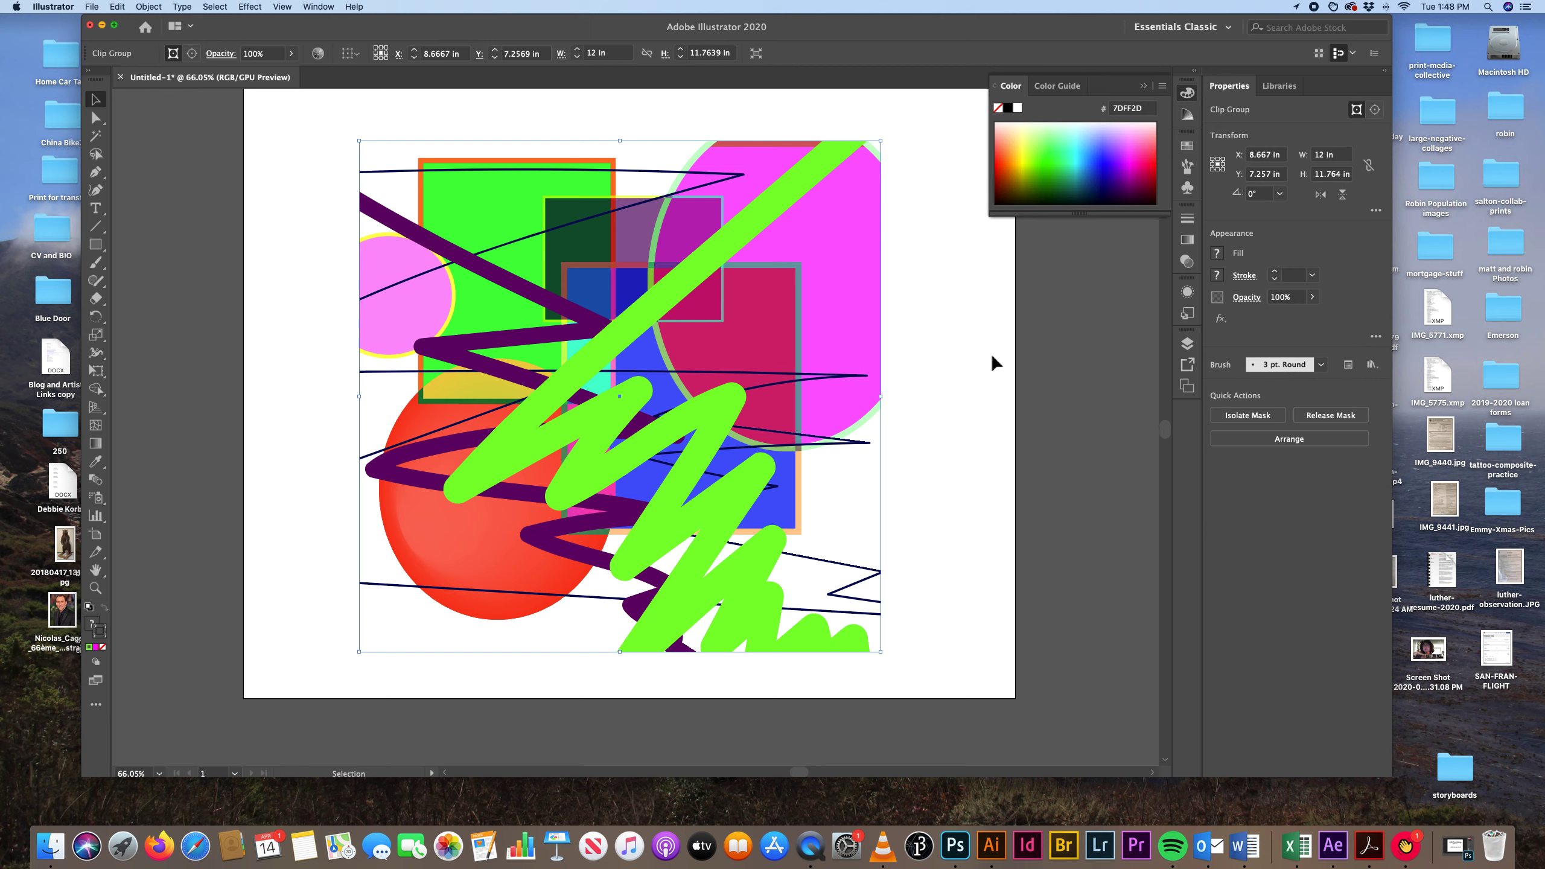
{"action": "left_click", "coordinate": [959, 368]}
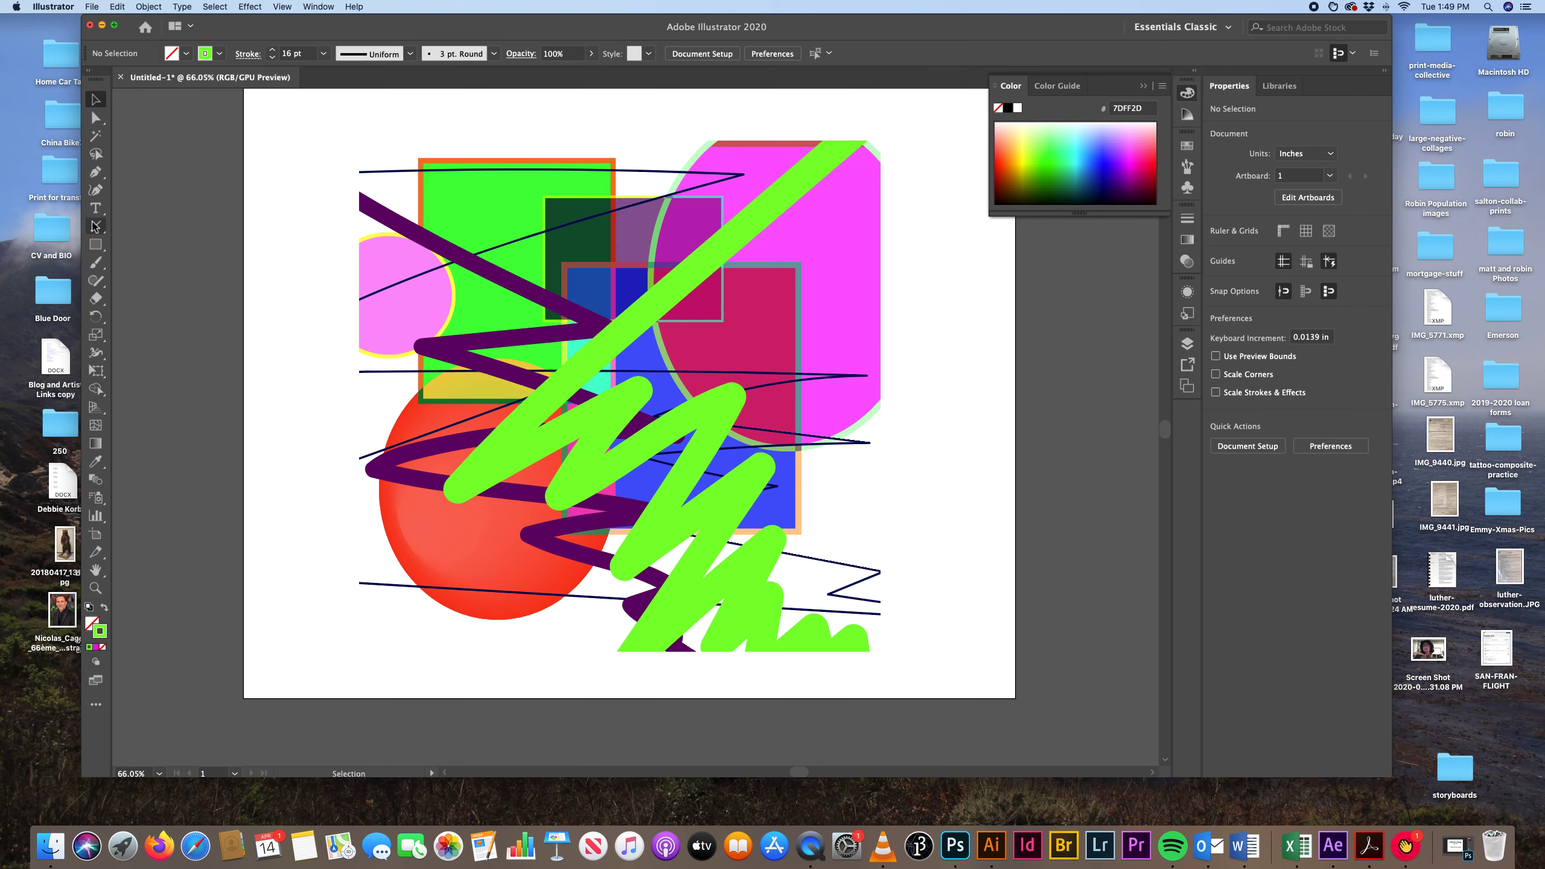
{"action": "left_click", "coordinate": [95, 244]}
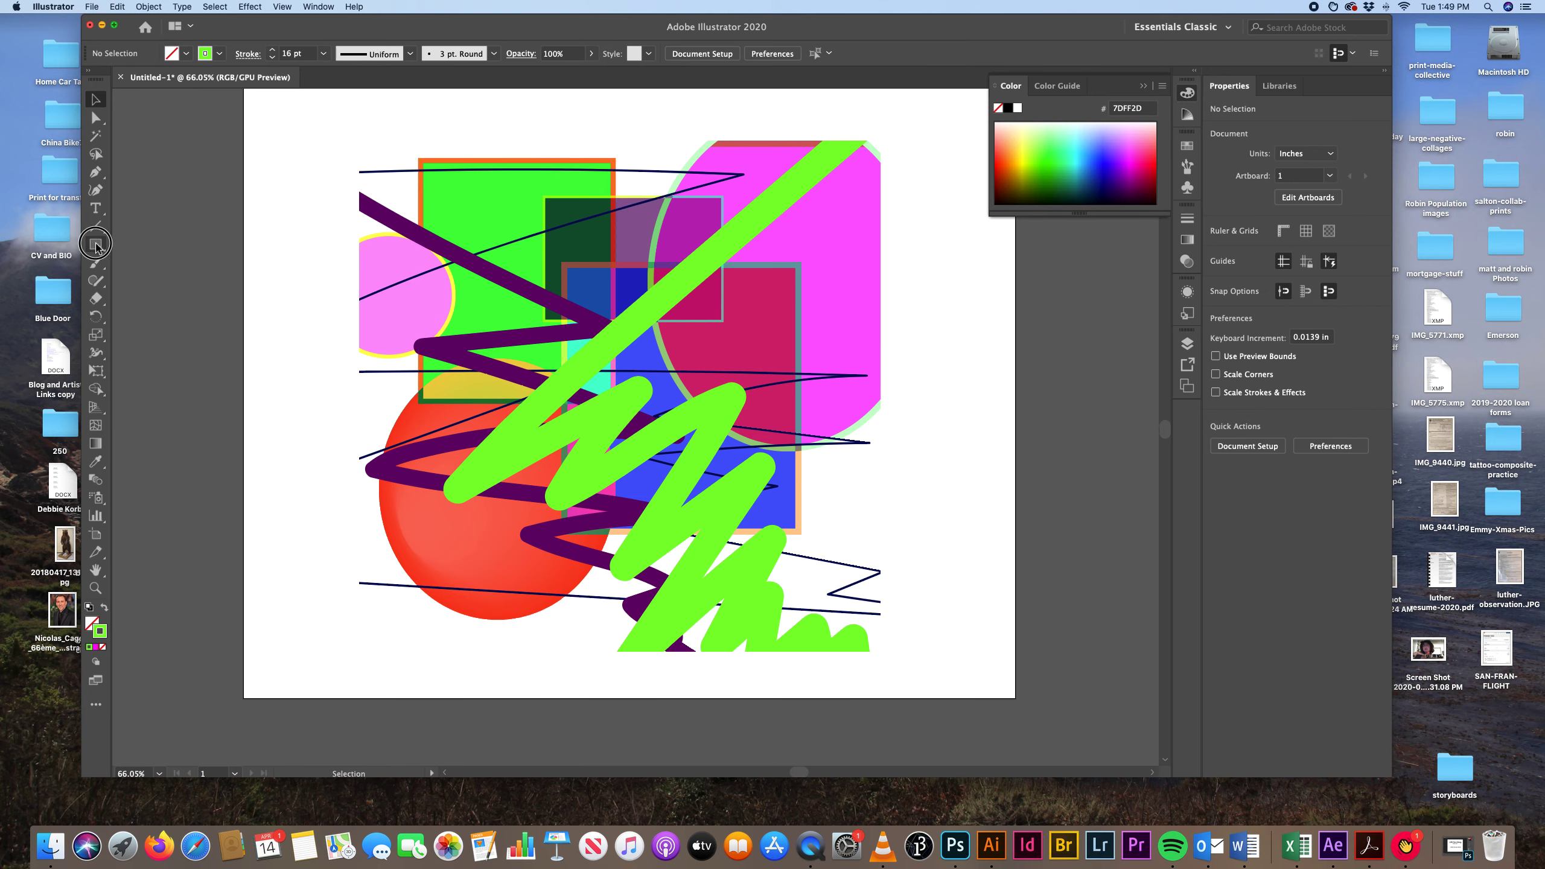
{"action": "left_click", "coordinate": [363, 144]}
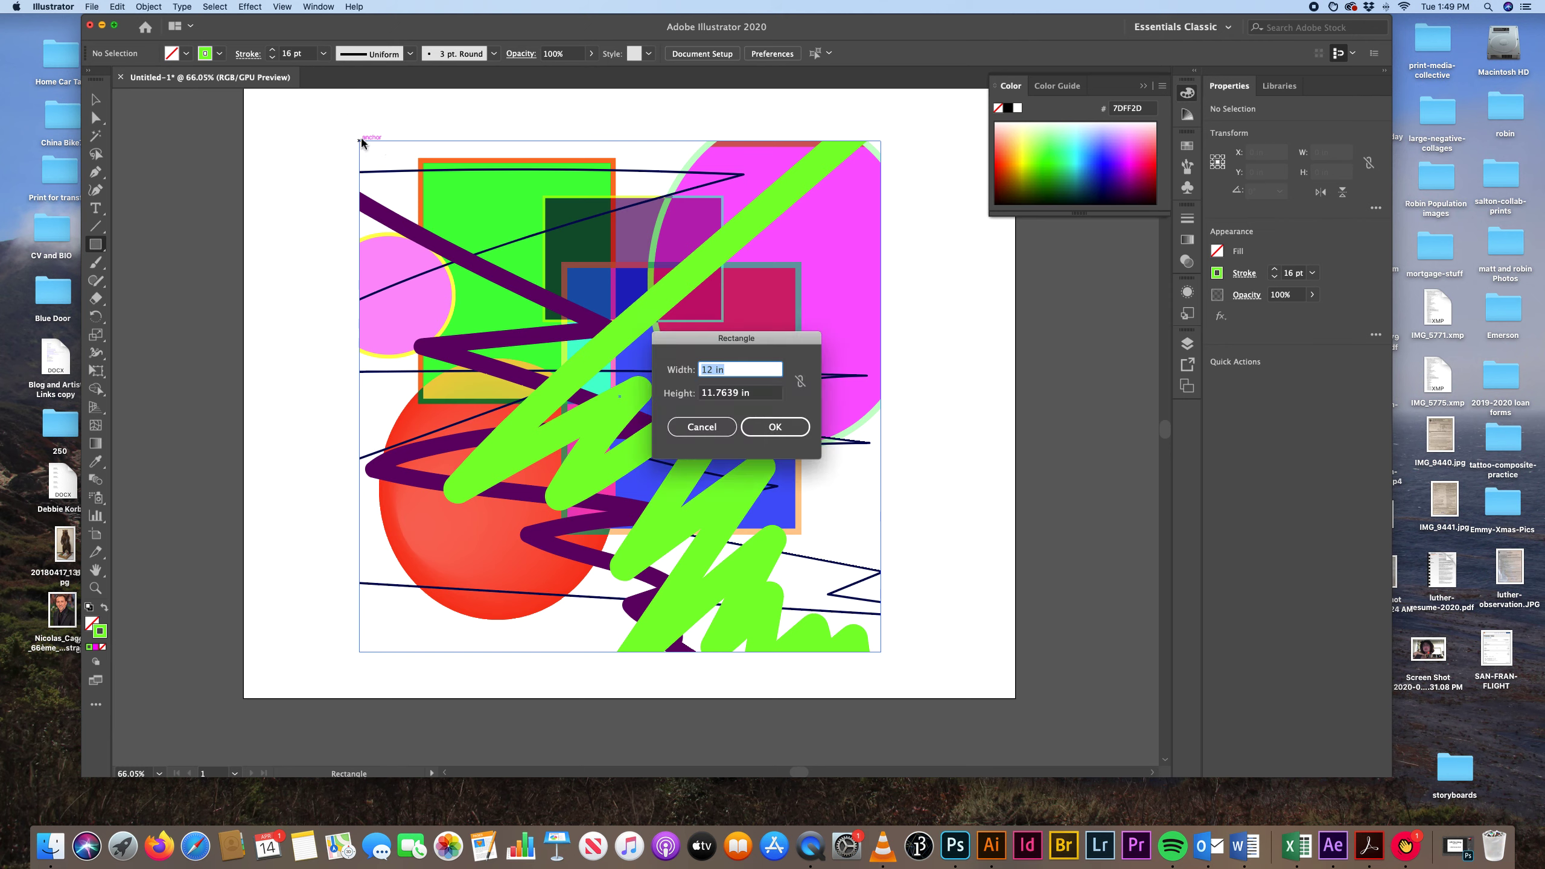
{"action": "left_click", "coordinate": [678, 429]}
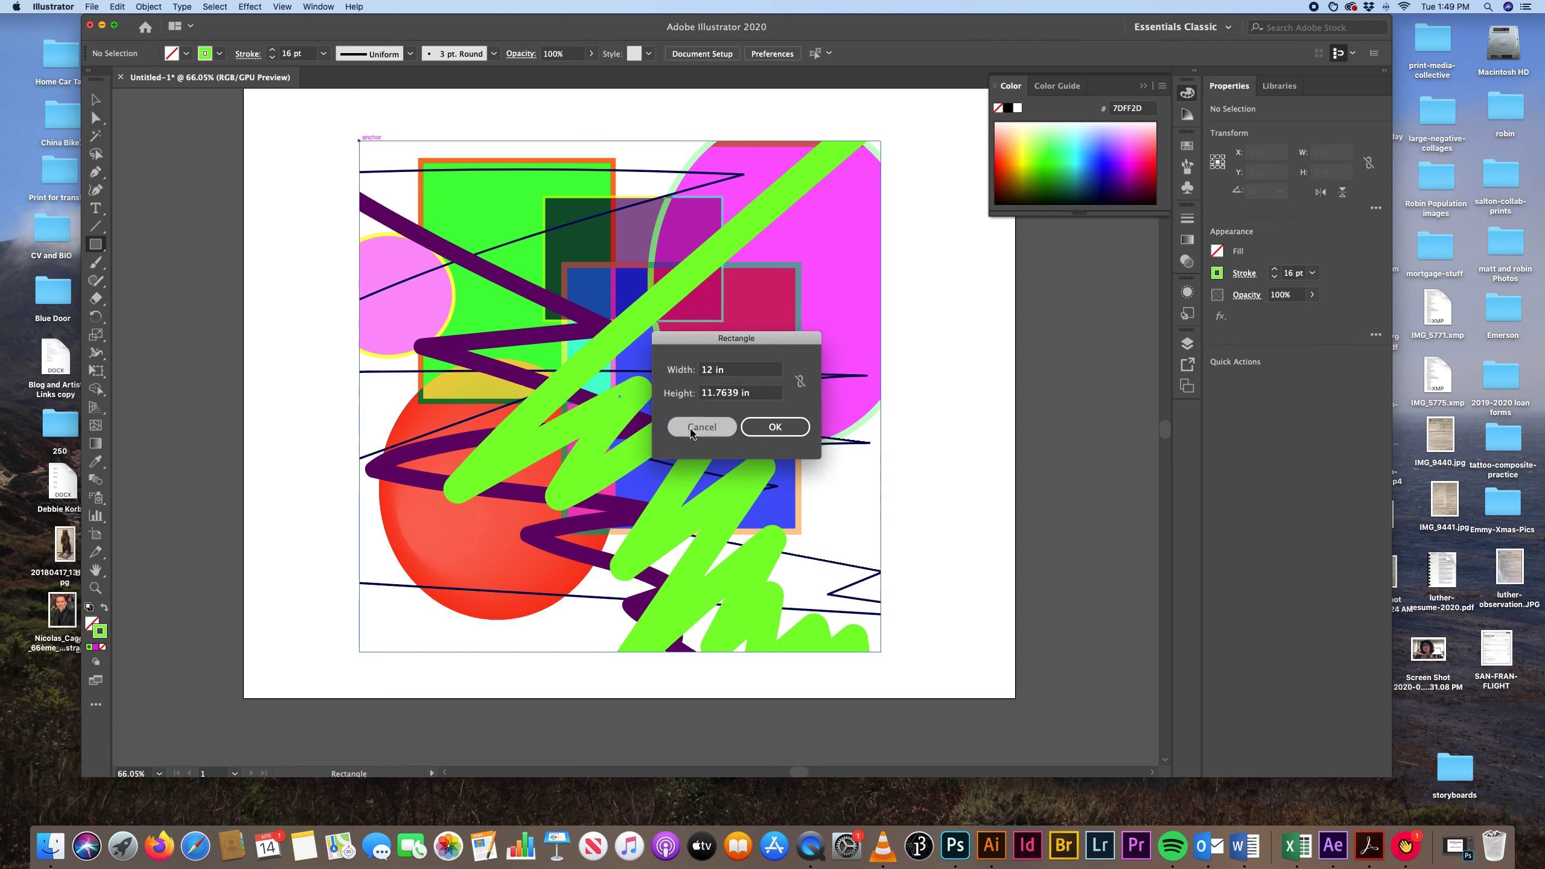
Draw a 12 in by 11.76 in rectangle exactly over the clipped composition and set its stroke weight to 0 pt.
{"action": "left_click_drag", "start_coordinate": [359, 140], "coordinate": [880, 651]}
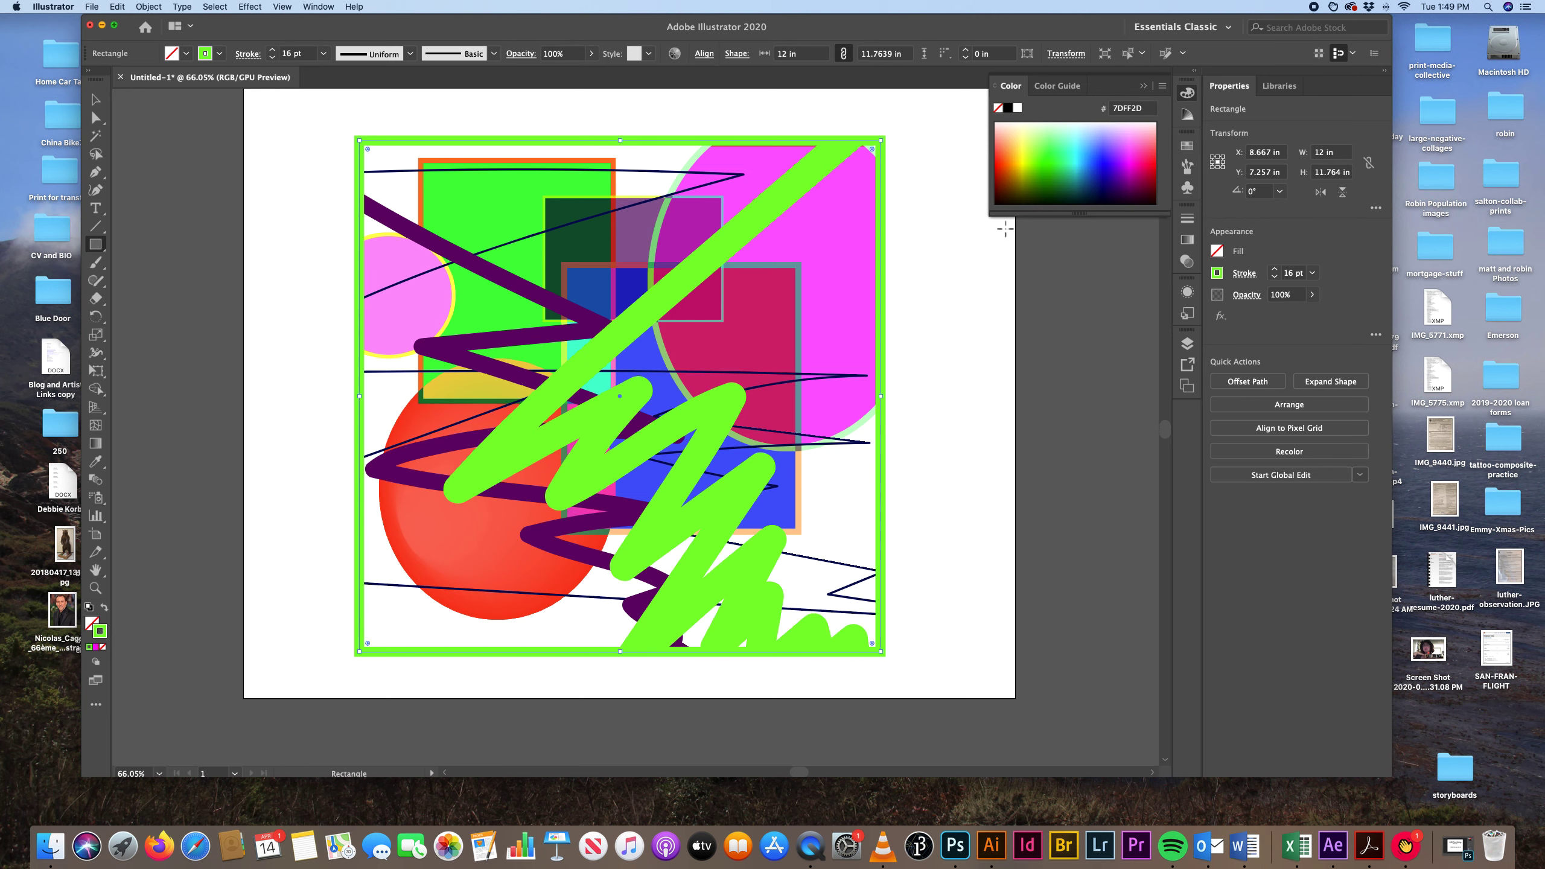
{"action": "left_click", "coordinate": [1186, 218]}
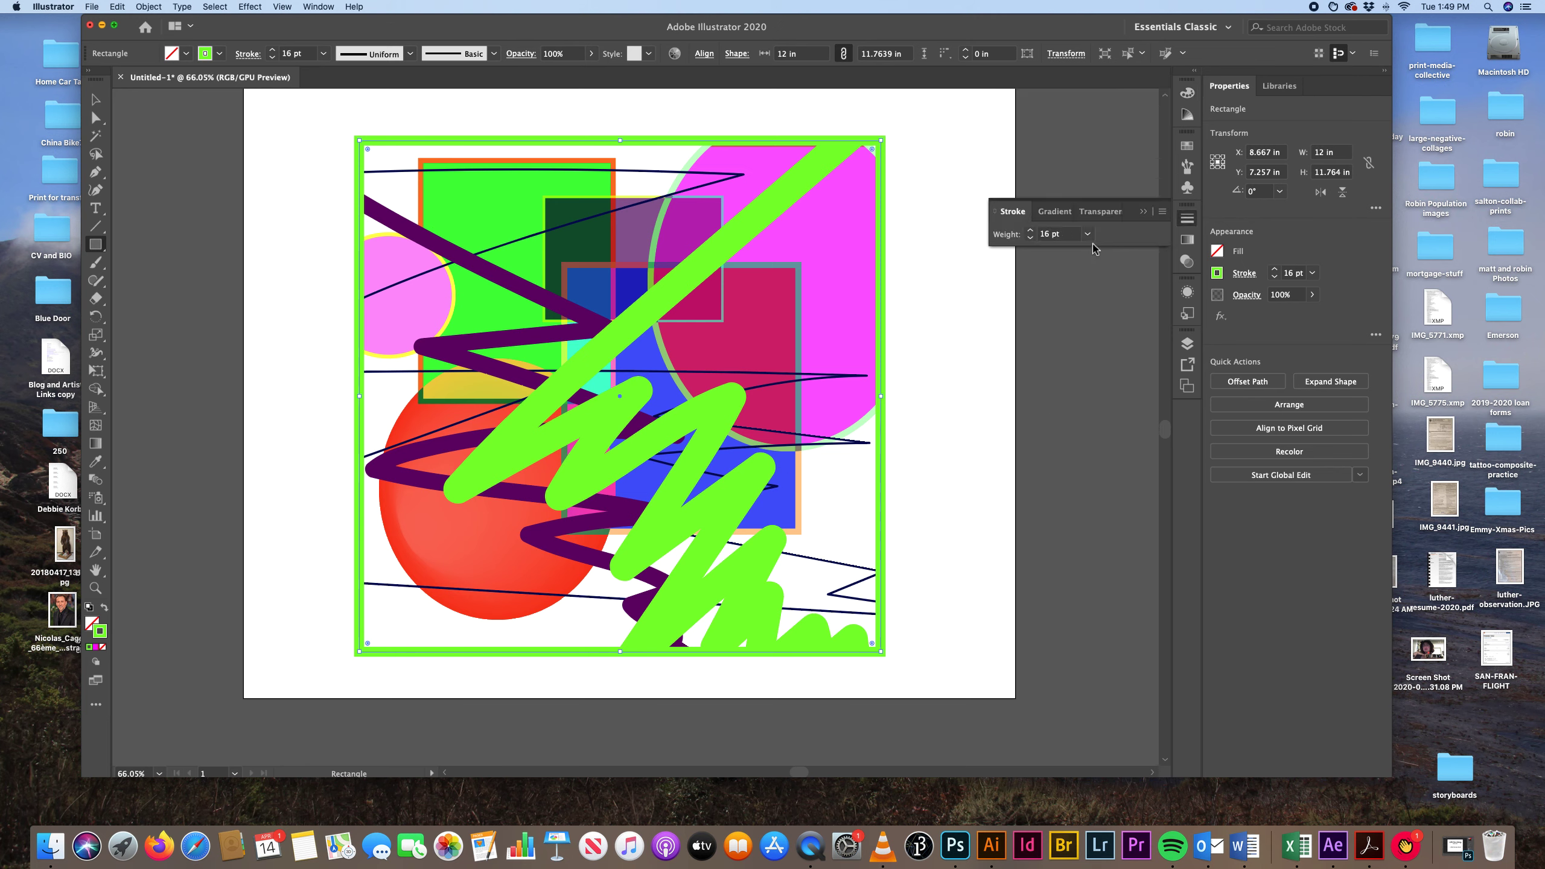
{"action": "left_click", "coordinate": [1087, 234]}
{"action": "left_click", "coordinate": [1111, 249]}
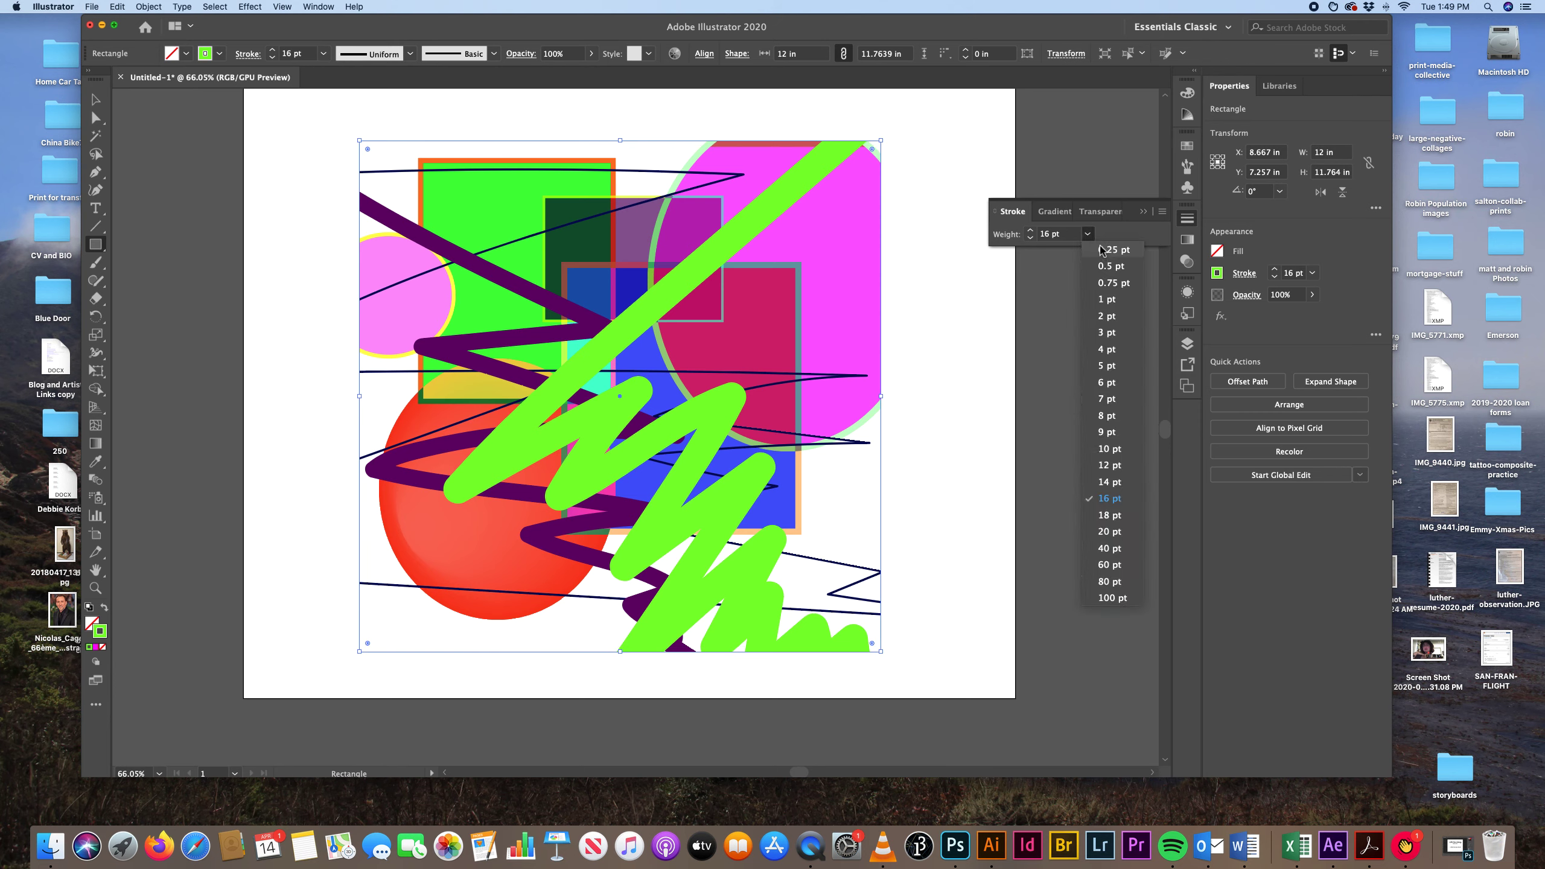
{"action": "left_click", "coordinate": [1077, 232]}
{"action": "left_click_drag", "start_coordinate": [1076, 232], "coordinate": [1014, 238]}
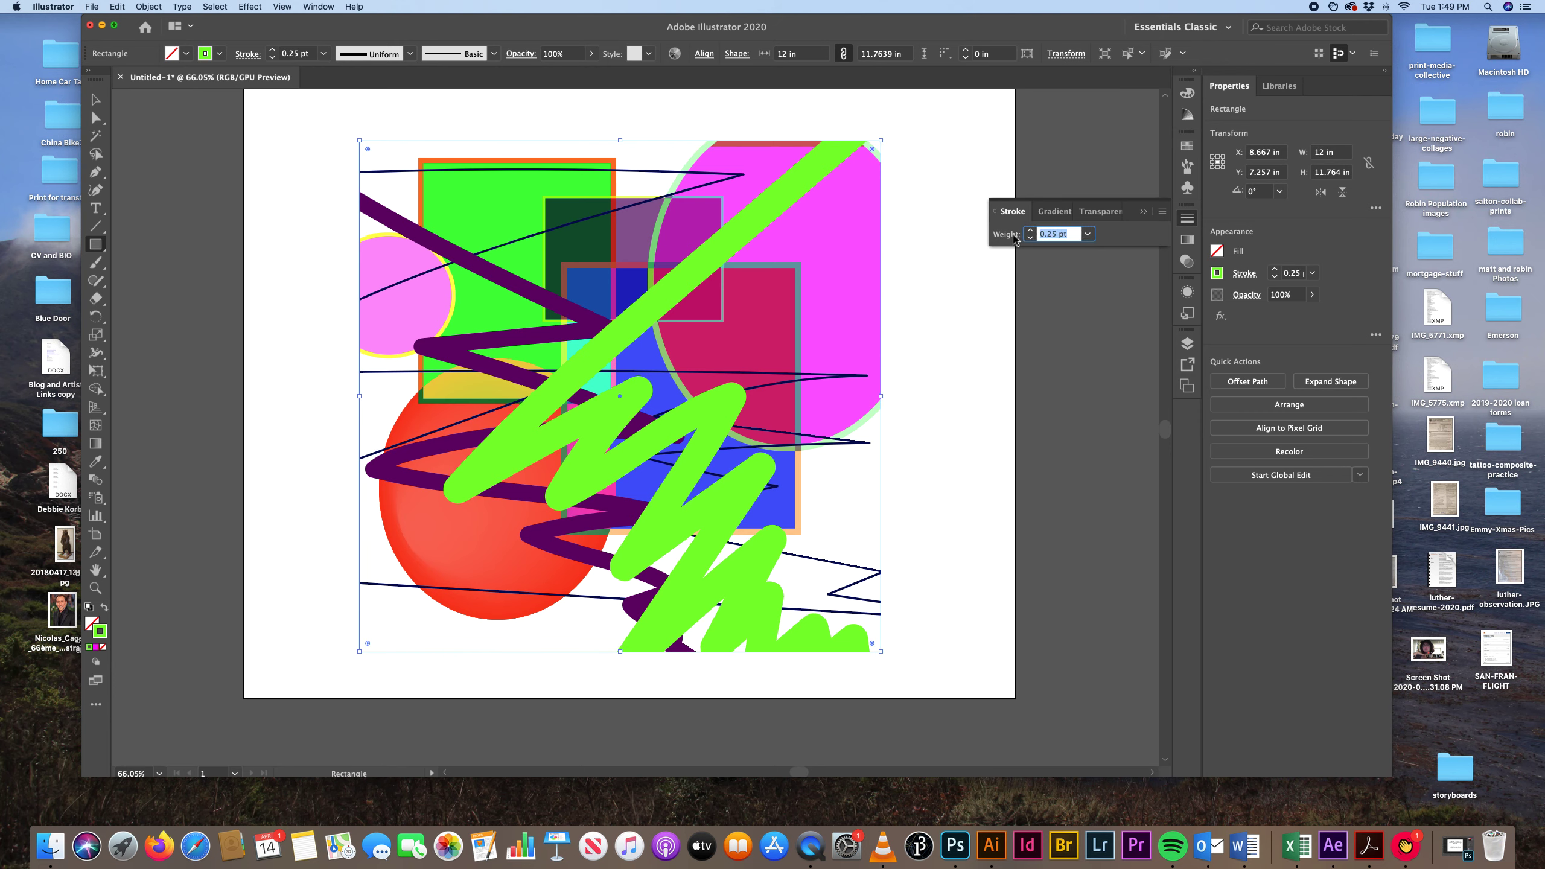
{"action": "type", "text": "0"}
{"action": "left_click", "coordinate": [1051, 277]}
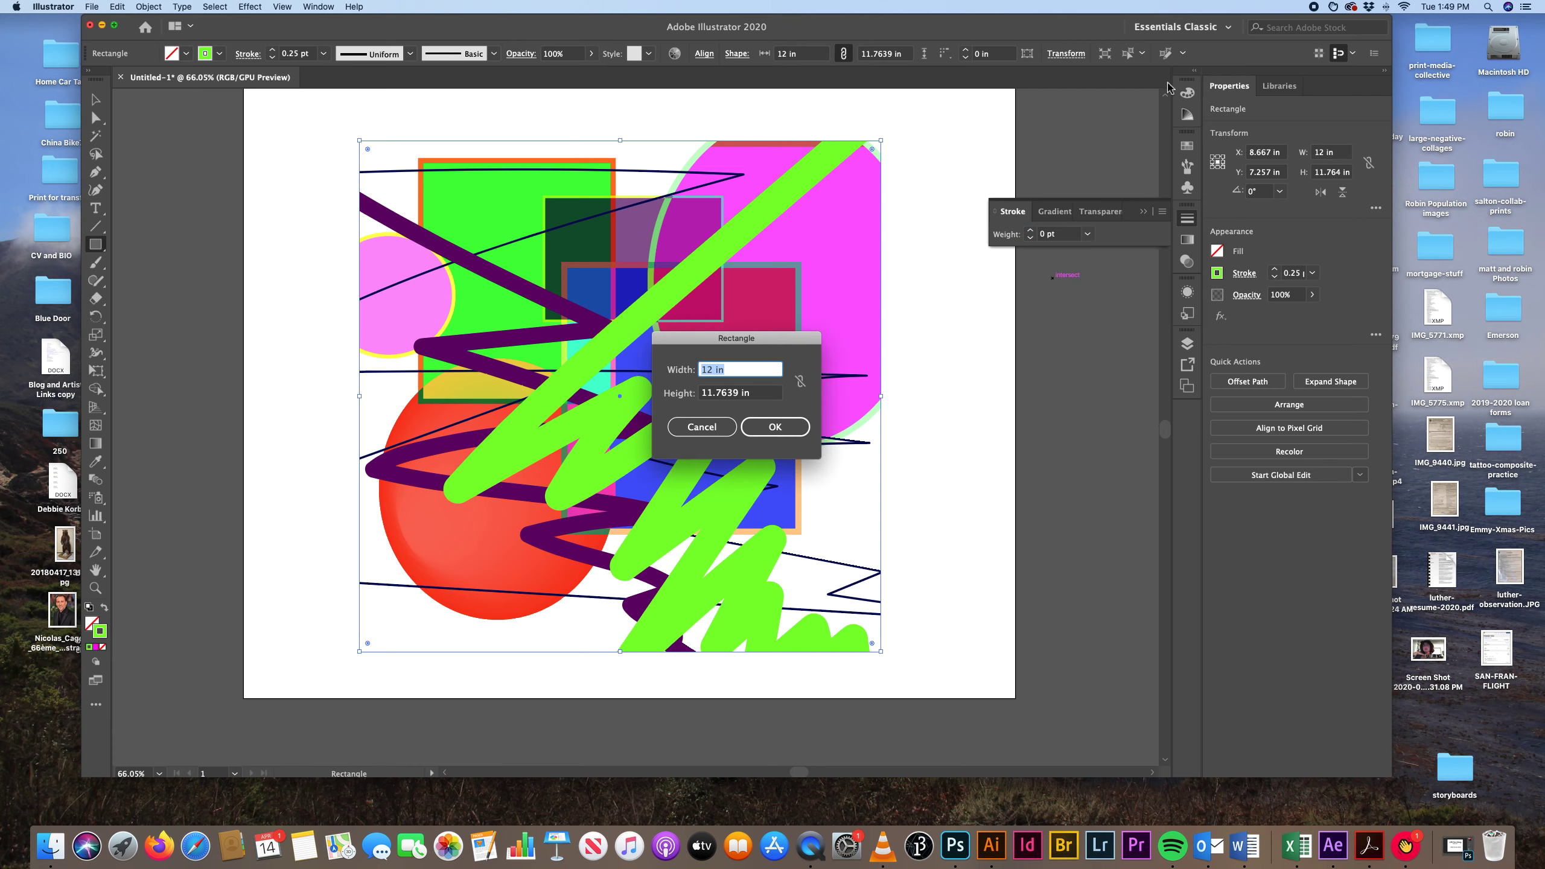
{"action": "left_click", "coordinate": [711, 429]}
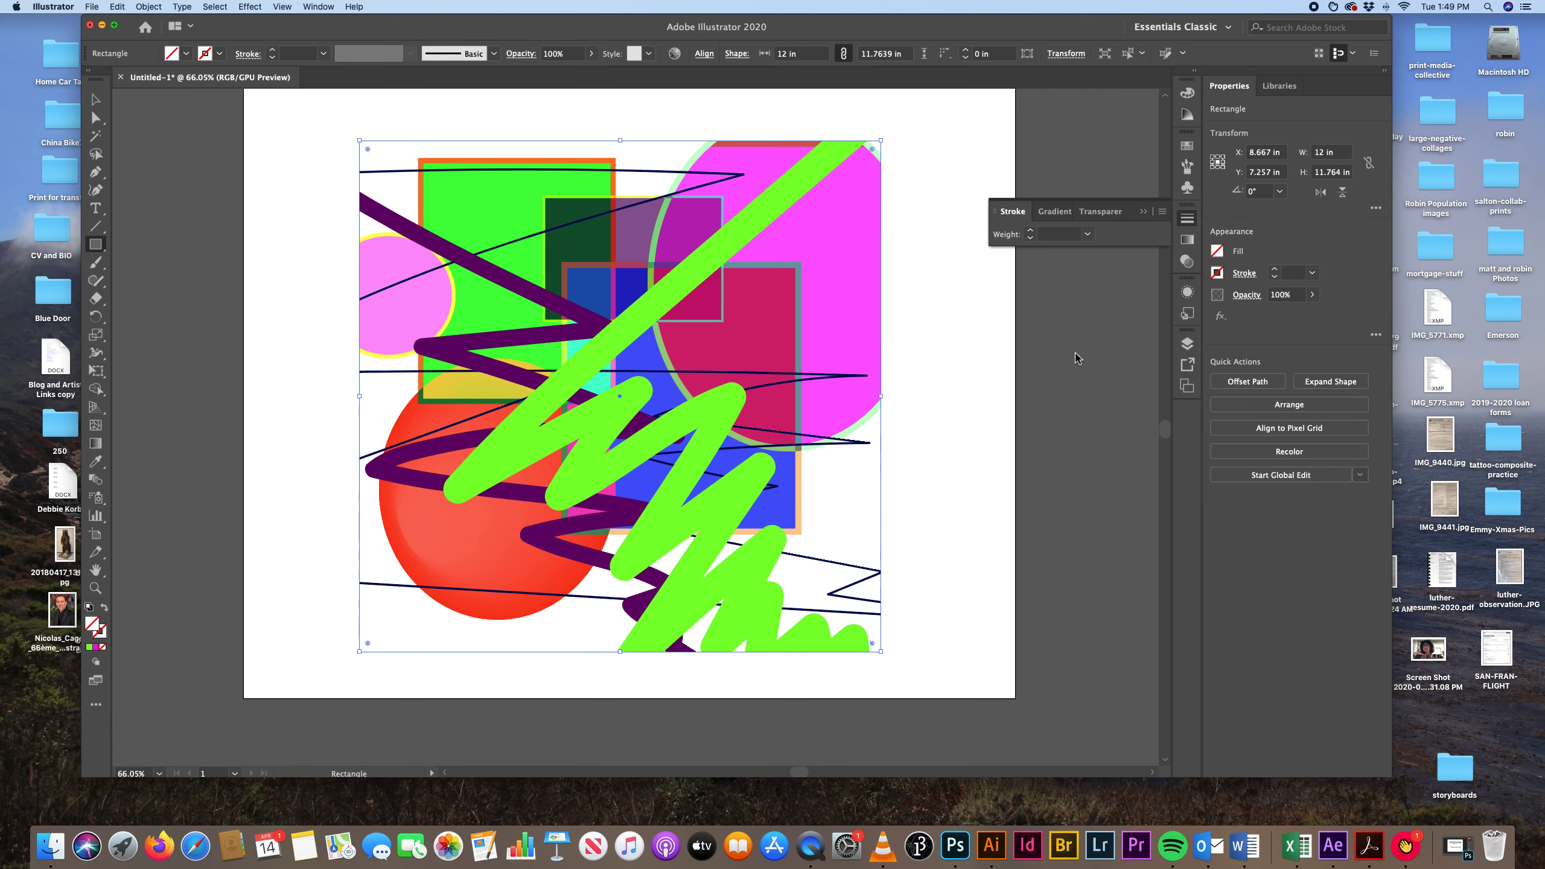
Fill the new rectangle covering the composition with pale lavender (E1CCFF).
{"action": "left_click", "coordinate": [1186, 93]}
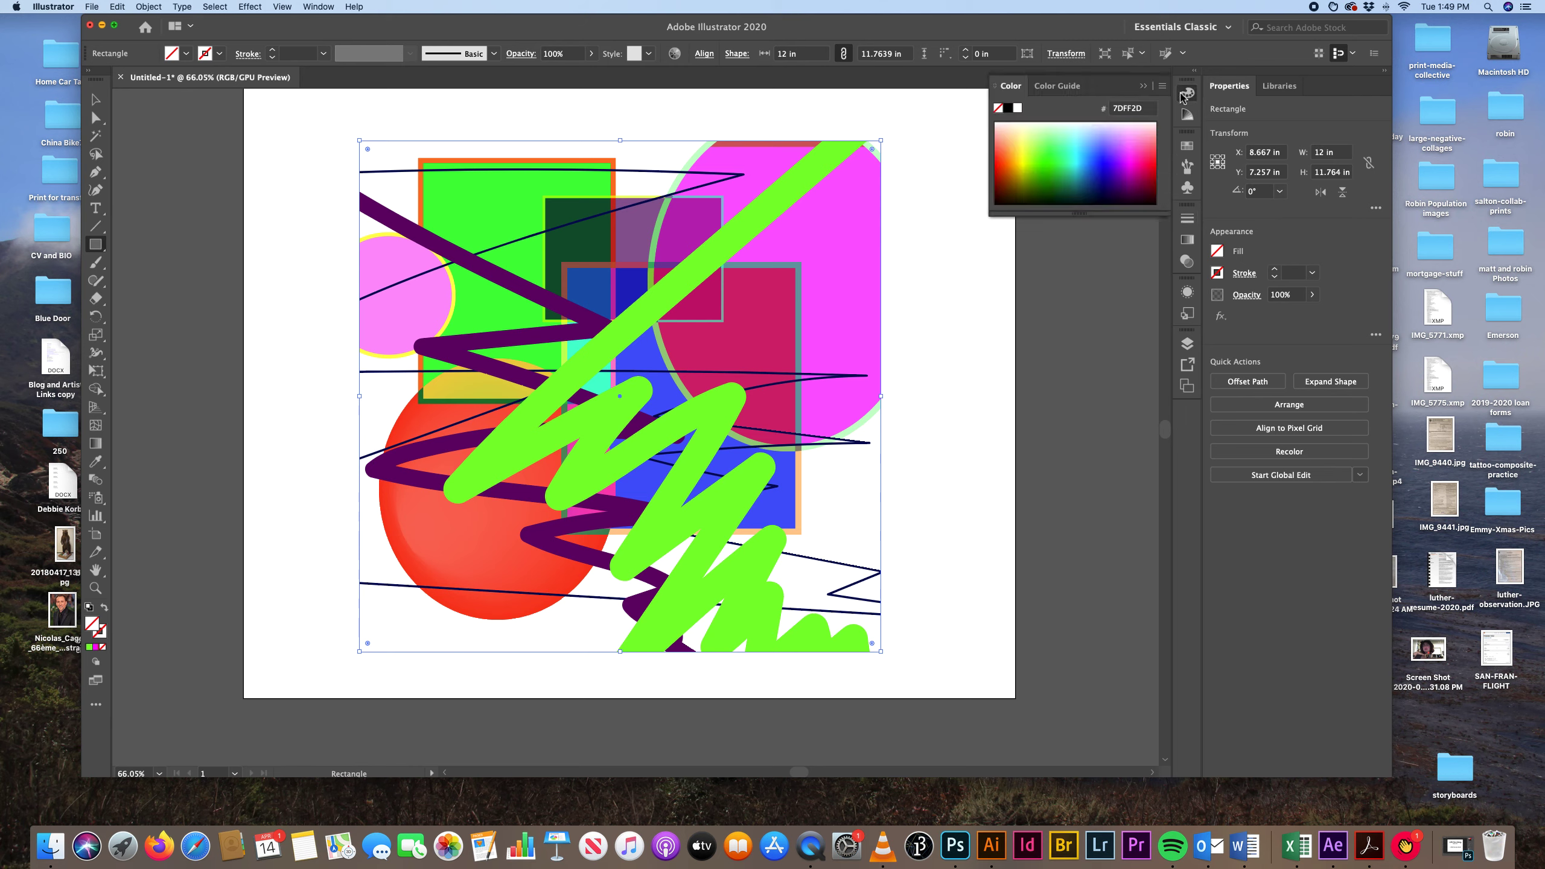
{"action": "left_click", "coordinate": [1132, 138]}
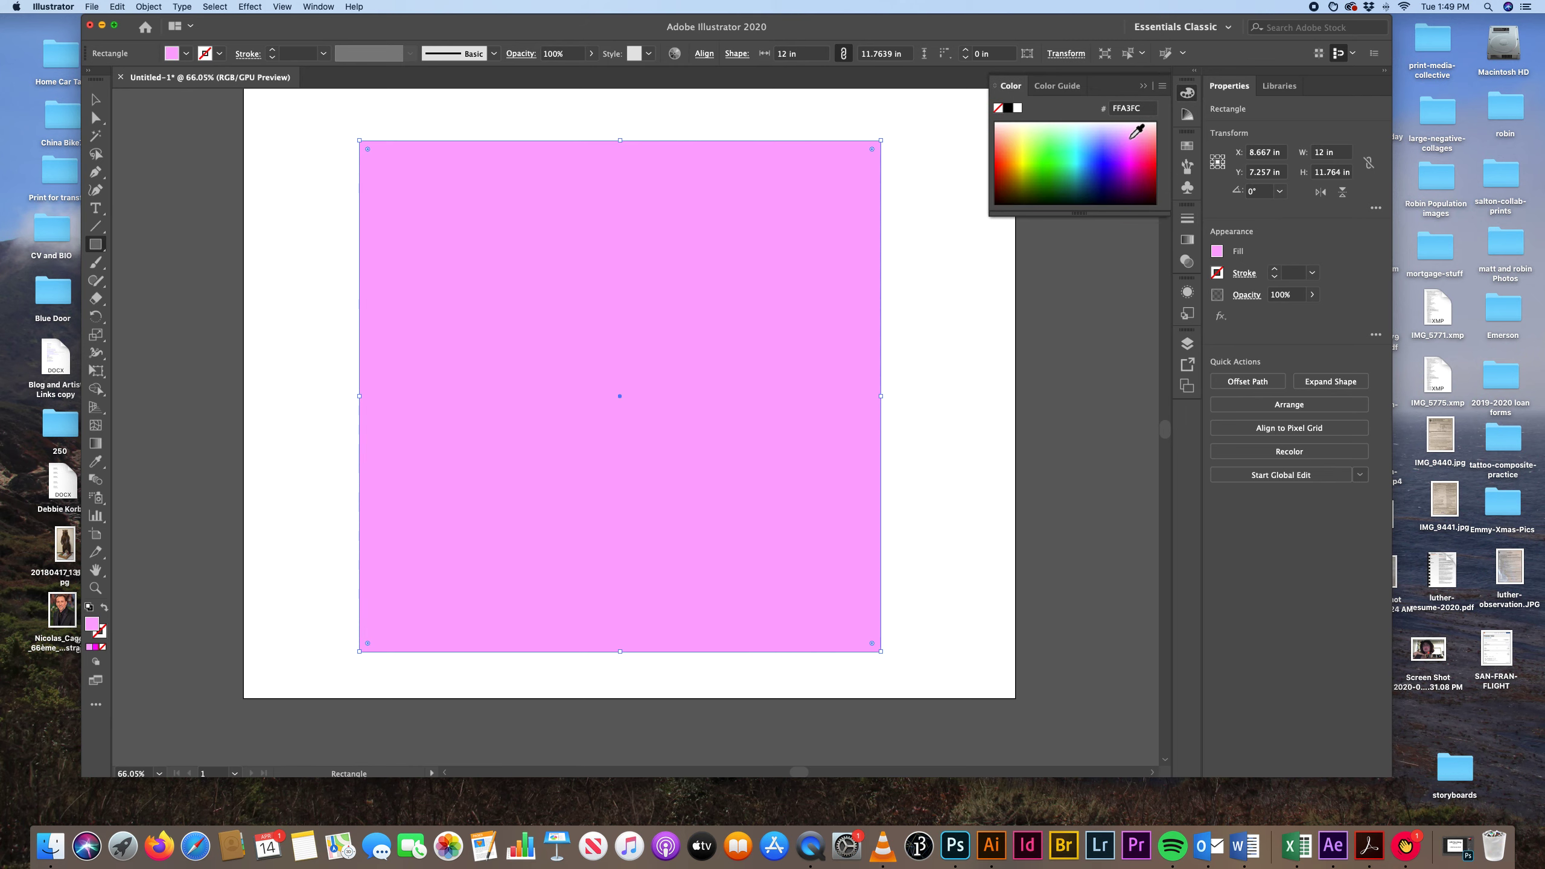
{"action": "left_click", "coordinate": [1130, 134]}
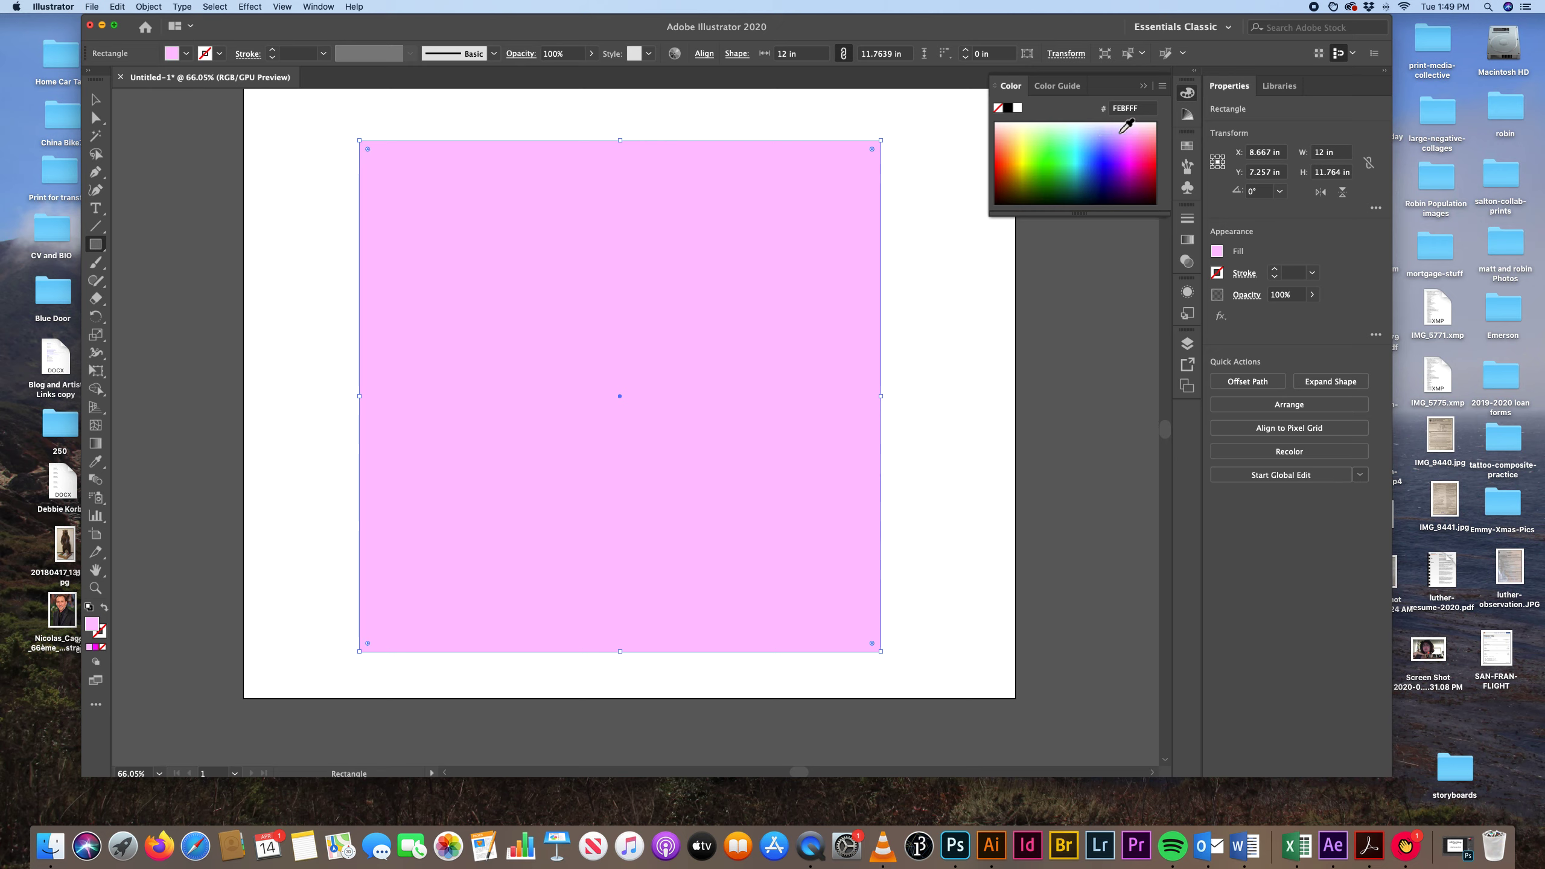
{"action": "left_click", "coordinate": [1123, 131]}
{"action": "left_click", "coordinate": [1118, 129]}
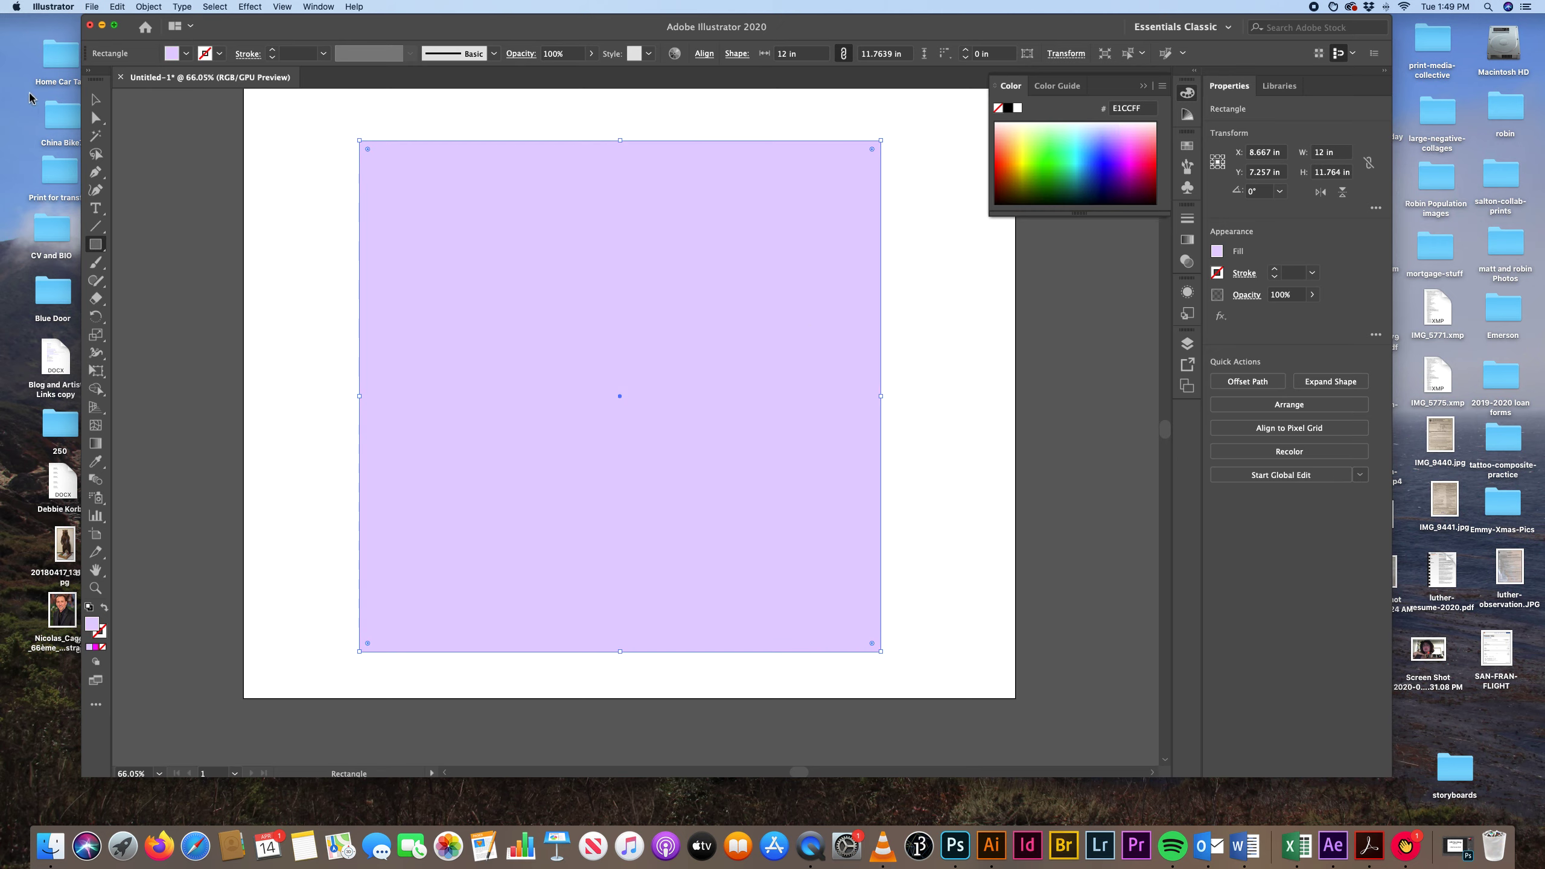
Send the lavender rectangle to the back, behind the clipped artwork, and deselect it.
{"action": "key", "text": "v"}
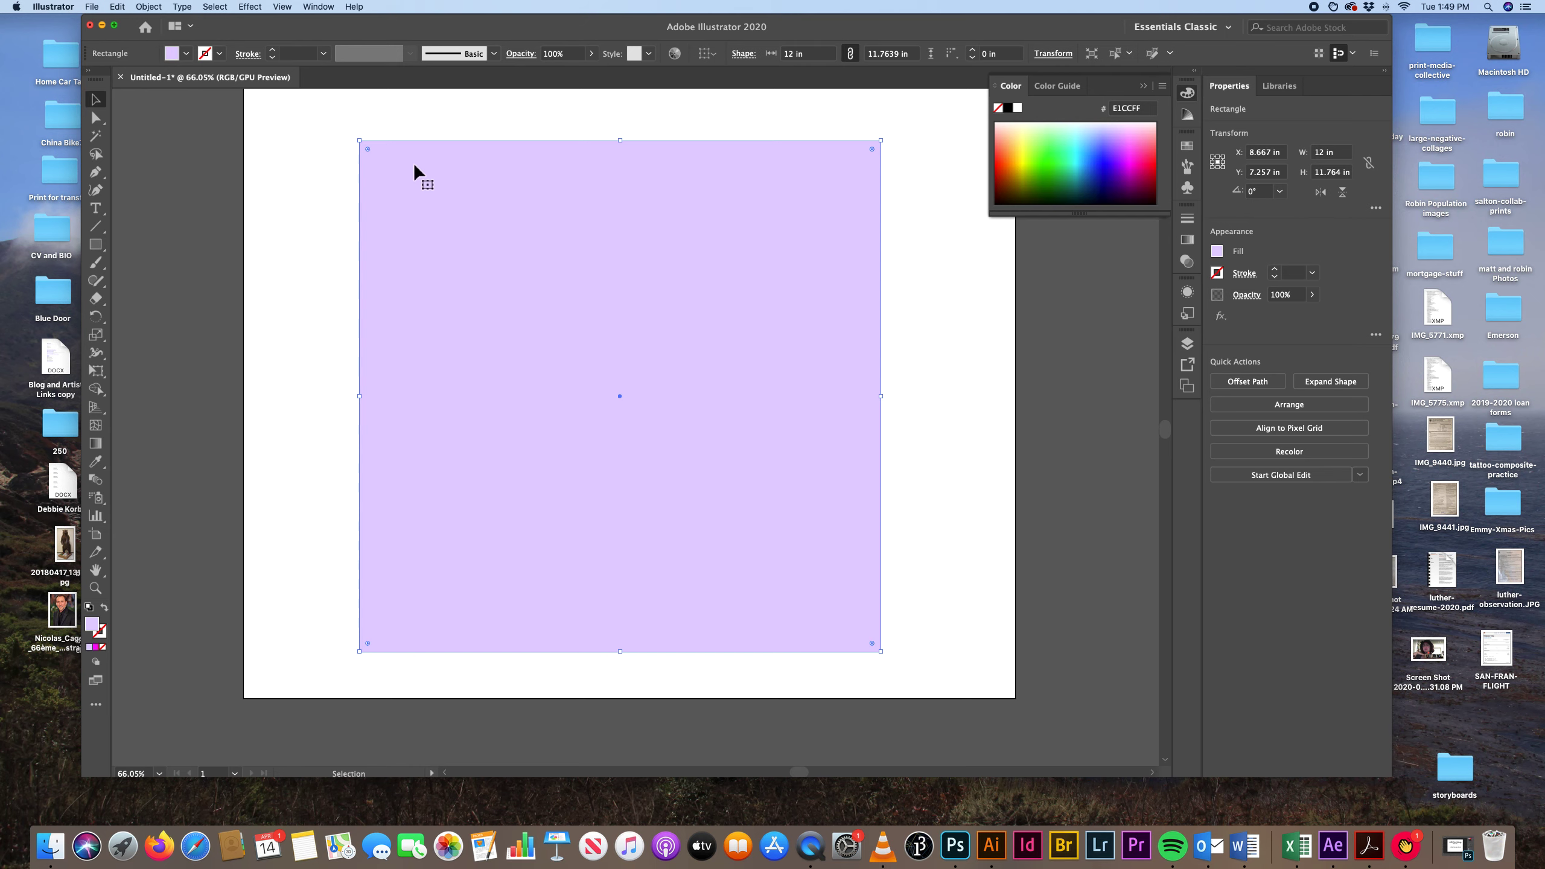
{"action": "right_click", "coordinate": [414, 166]}
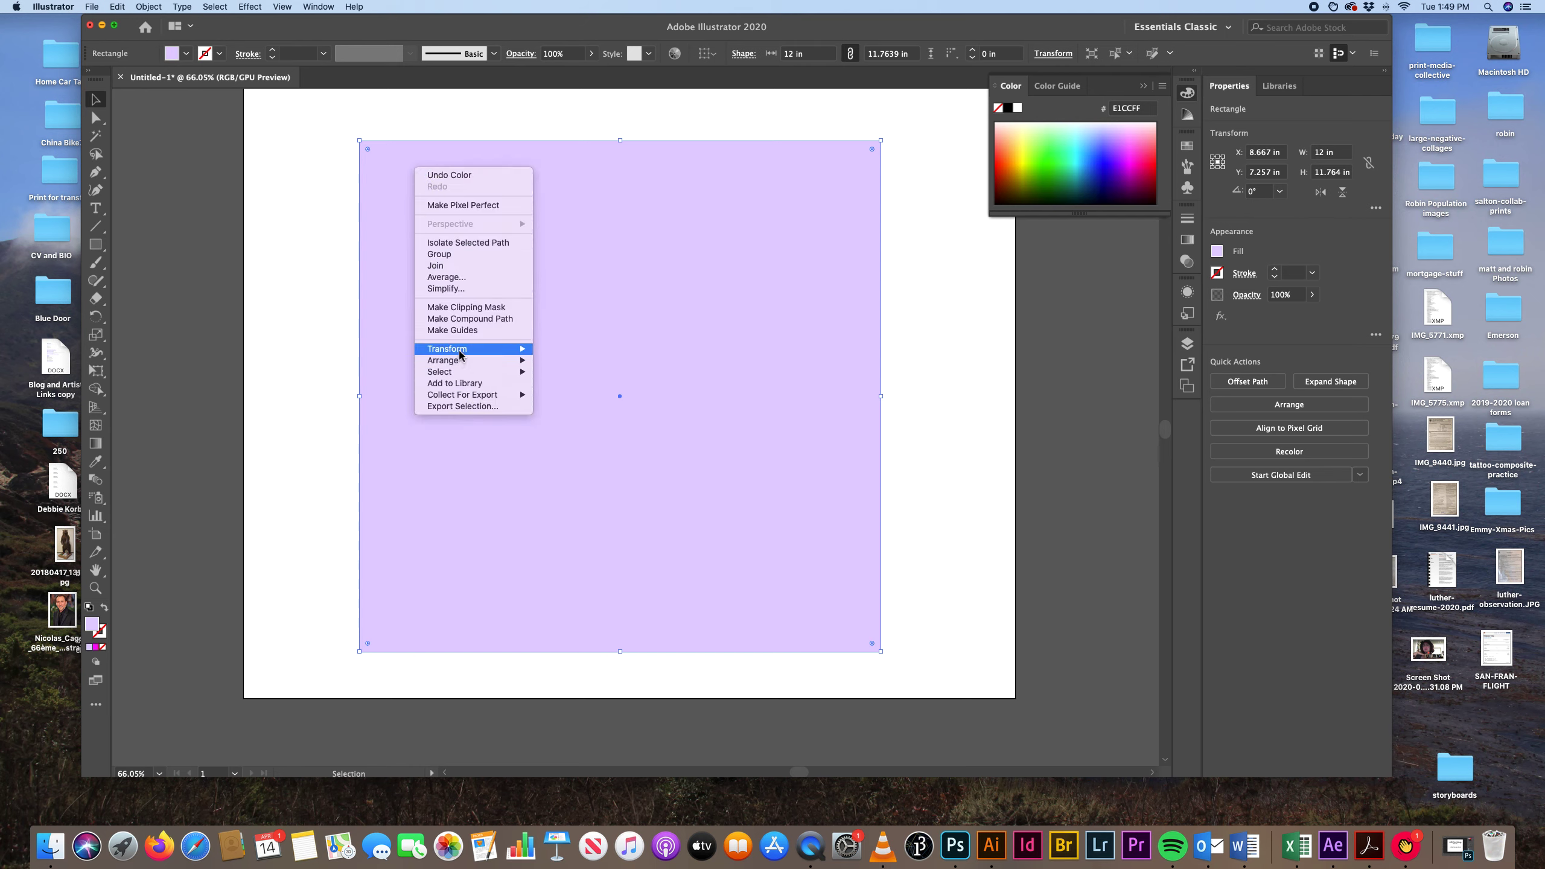
{"action": "mouse_move", "coordinate": [457, 363]}
{"action": "left_click", "coordinate": [559, 394]}
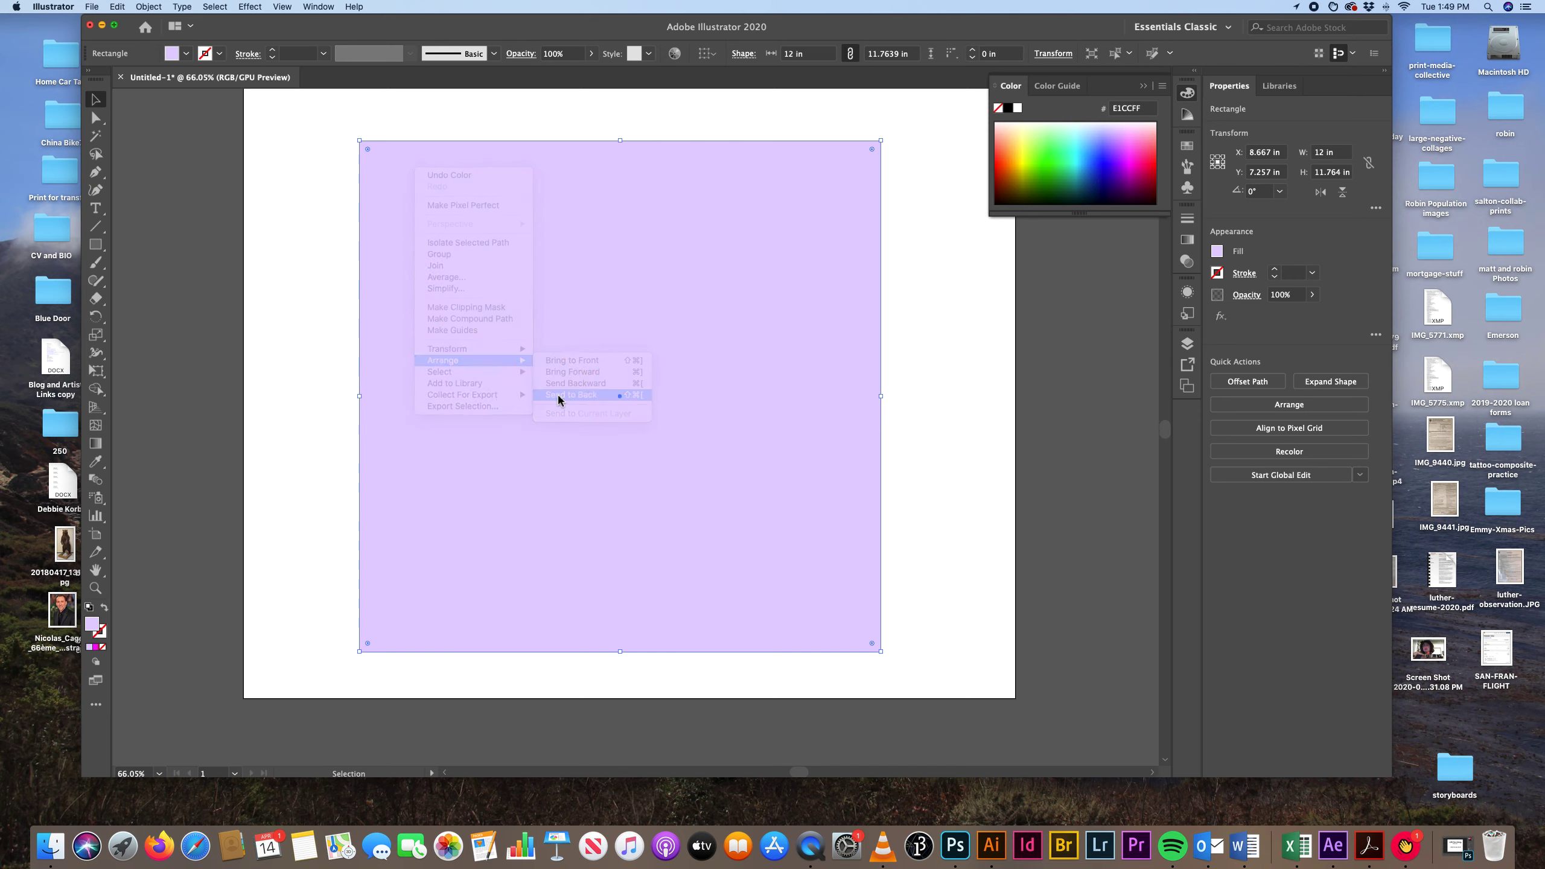
{"action": "left_click", "coordinate": [275, 401]}
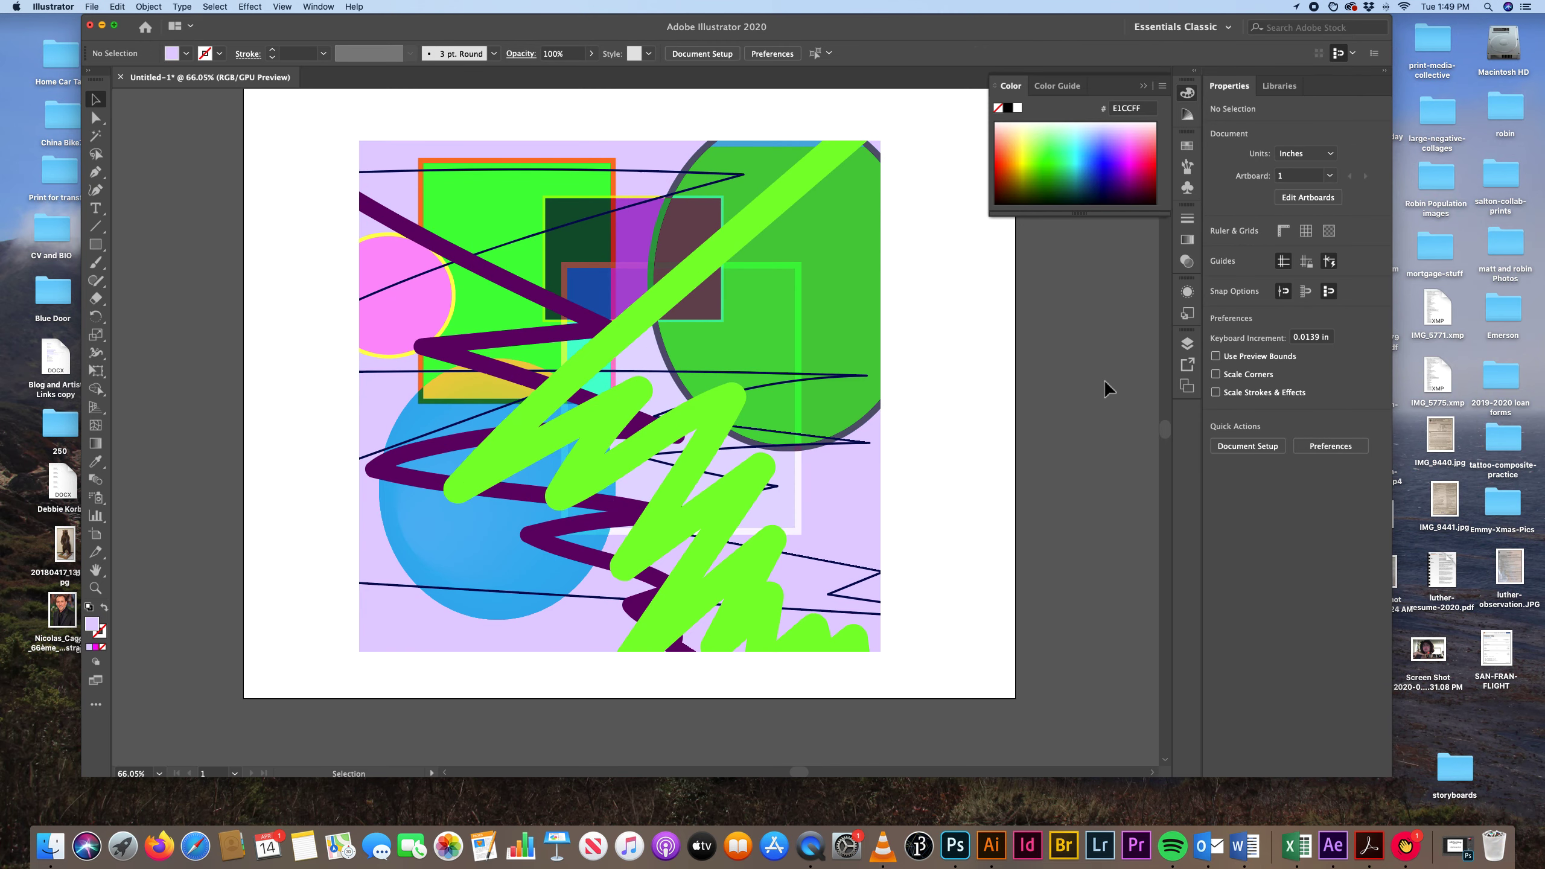